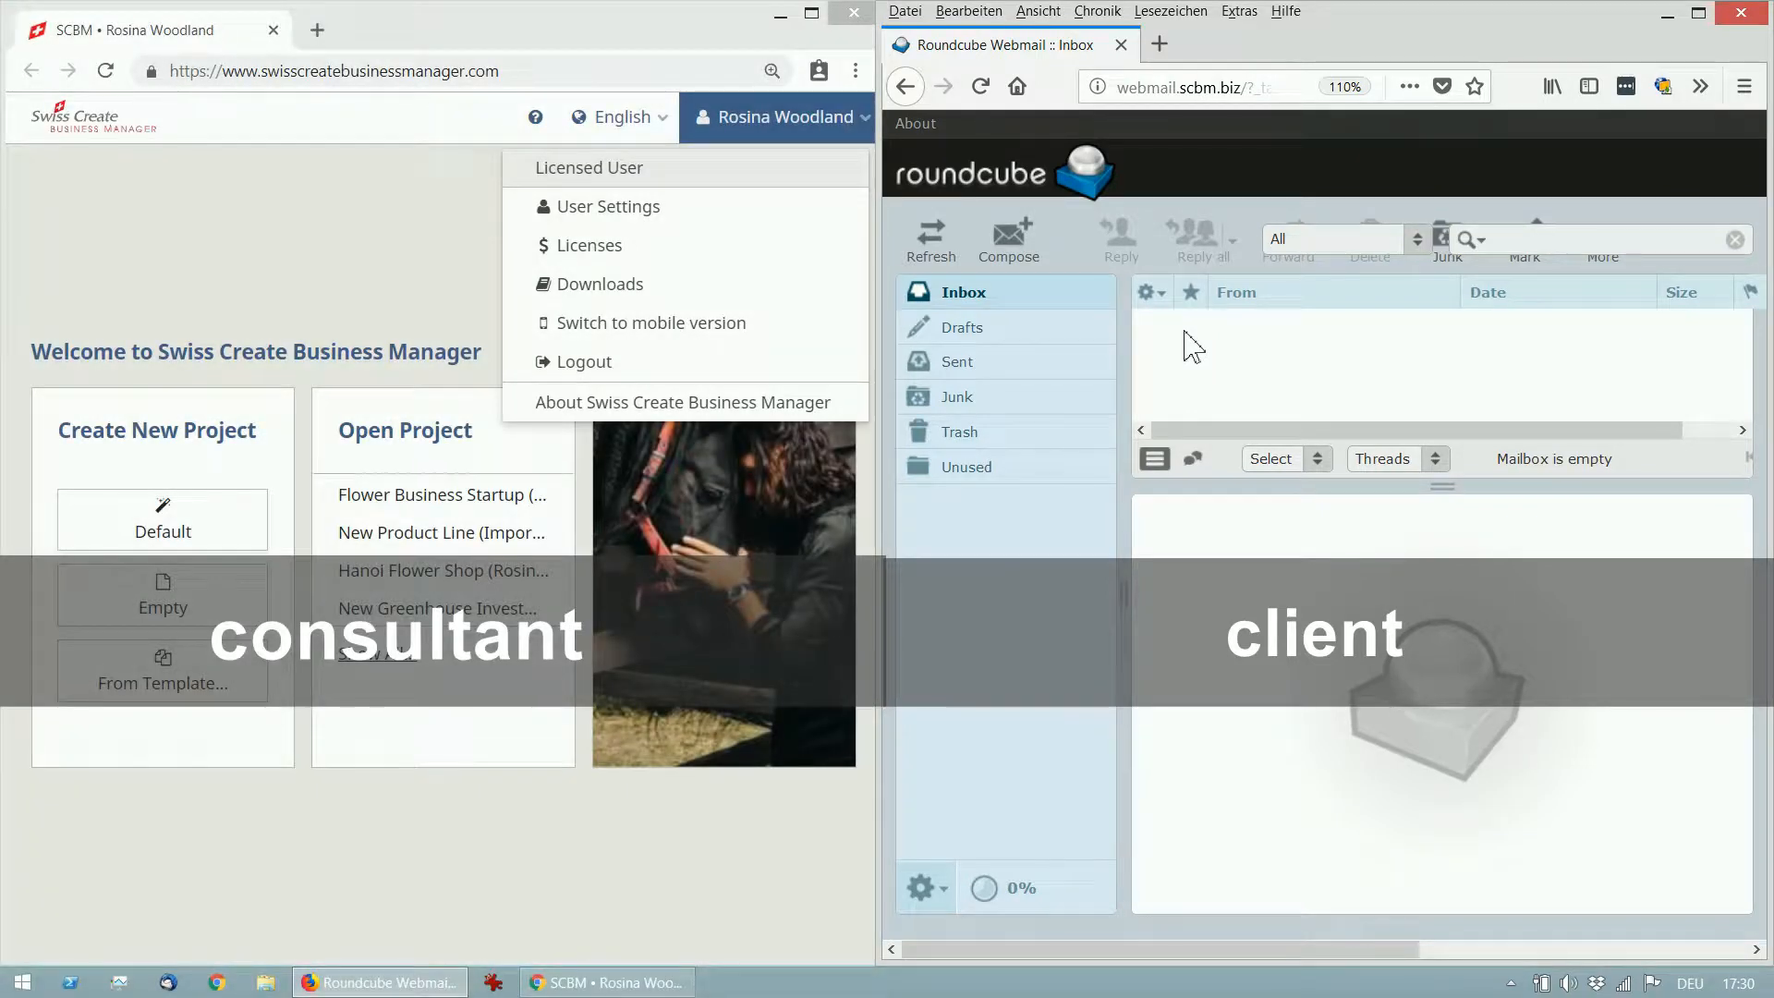
Close the account menu and the language list, leaving the interface language unchanged.
left_click(423, 203)
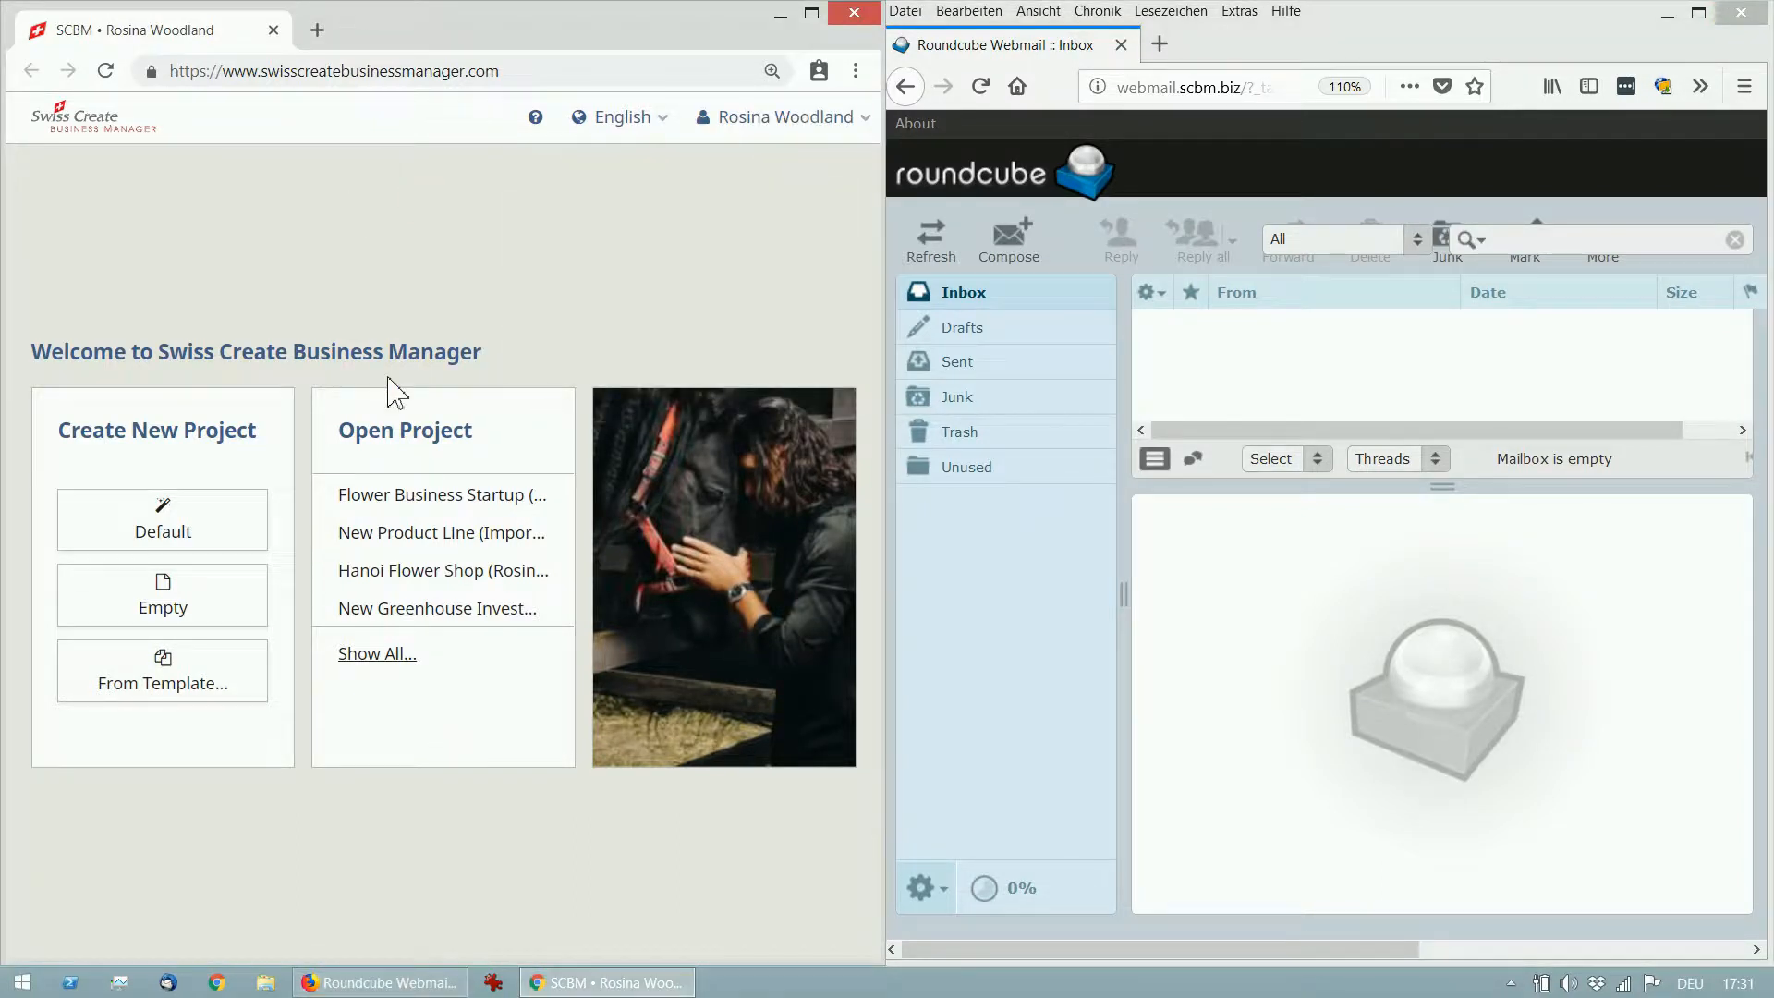
left_click(658, 120)
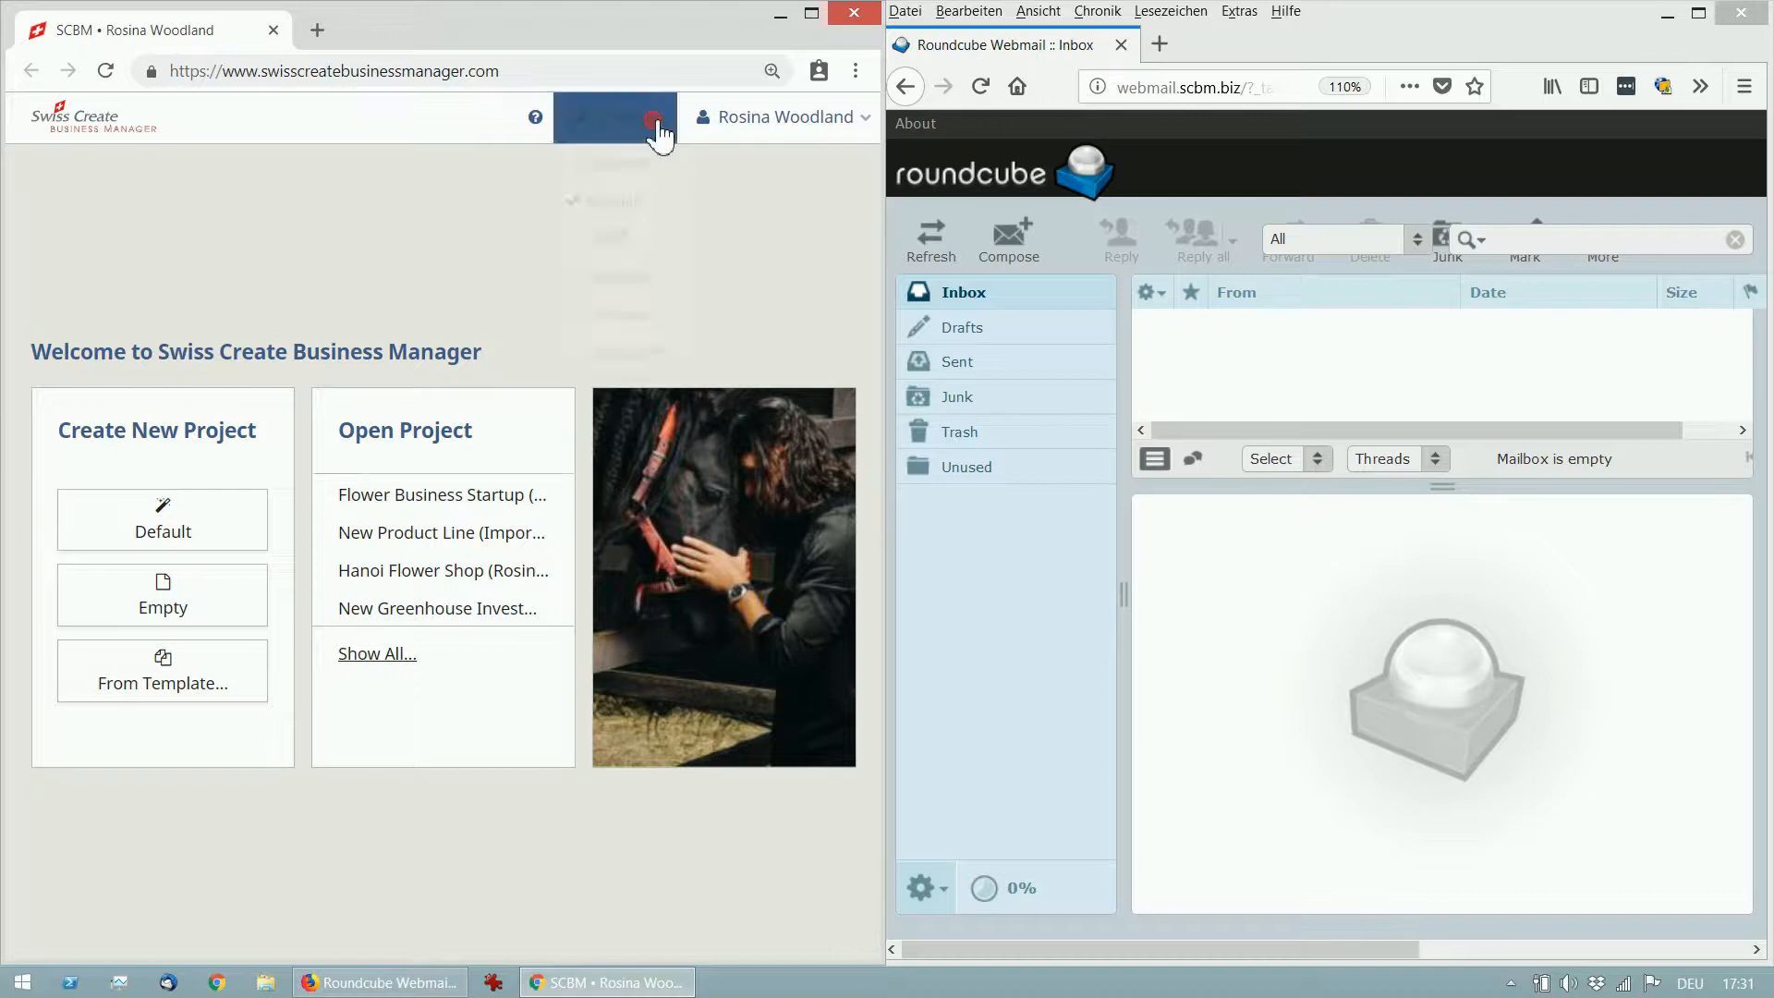
left_click(363, 268)
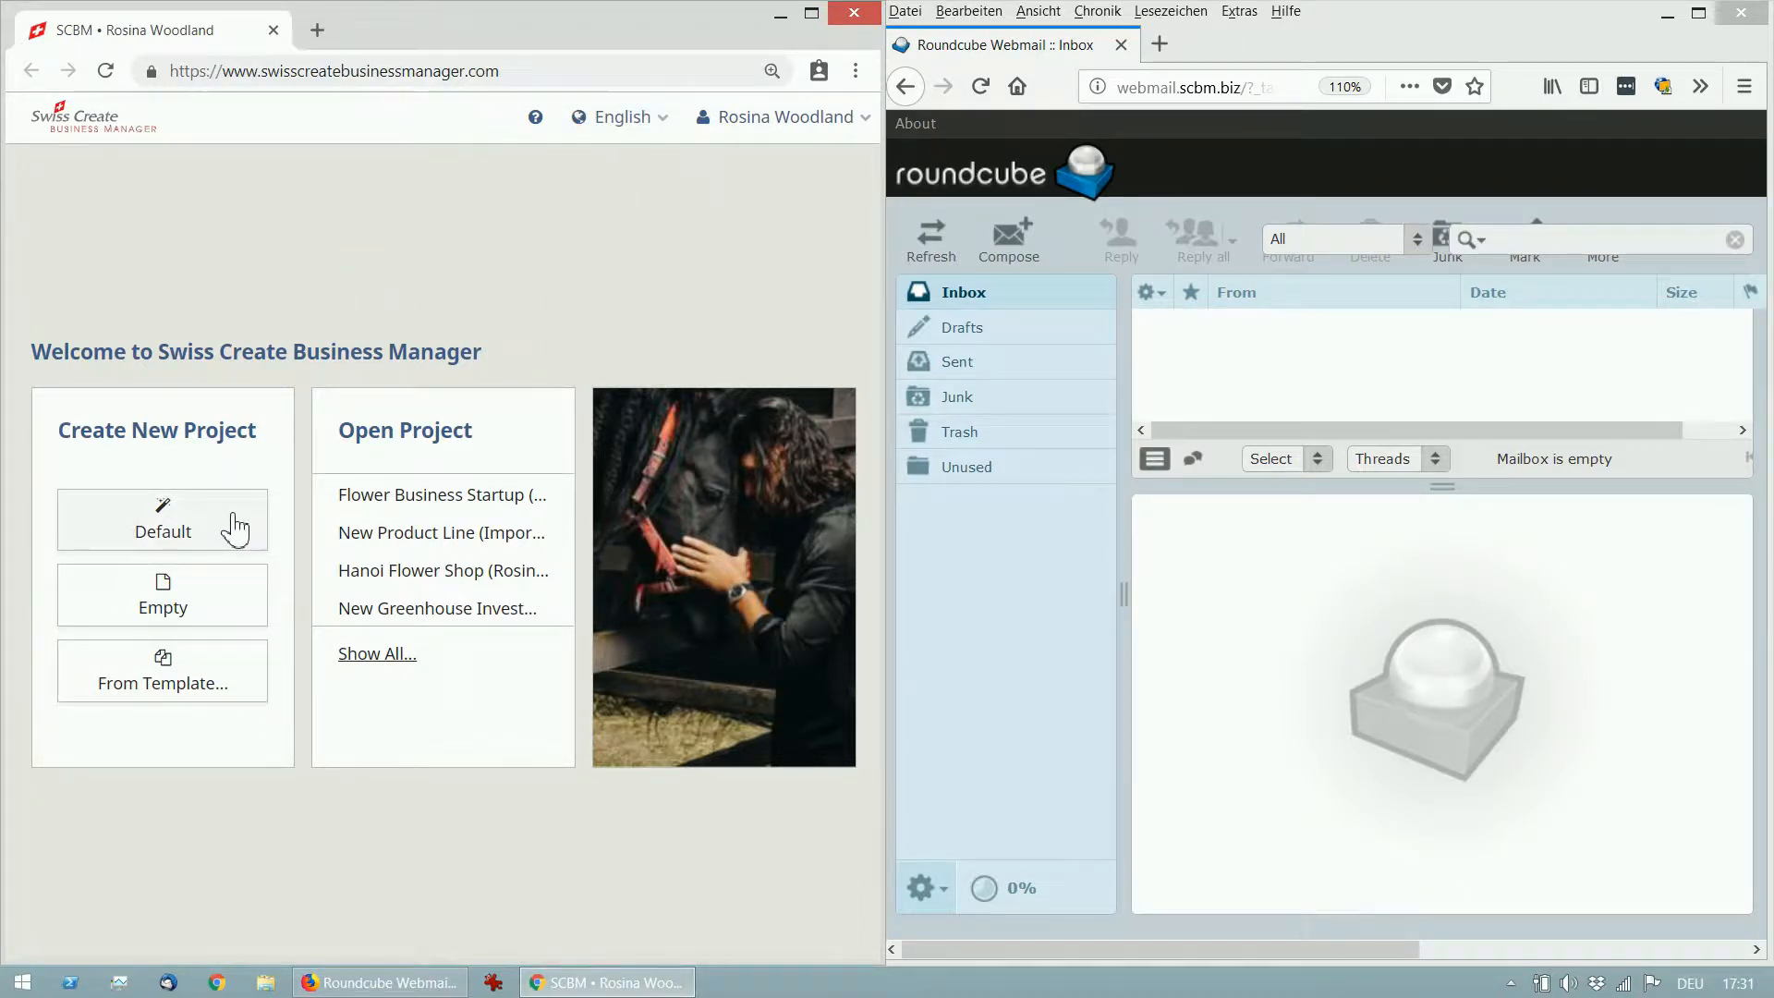
Create a default project titled 'Bee farm startup' with creator and commentator names, and save it.
left_click(234, 525)
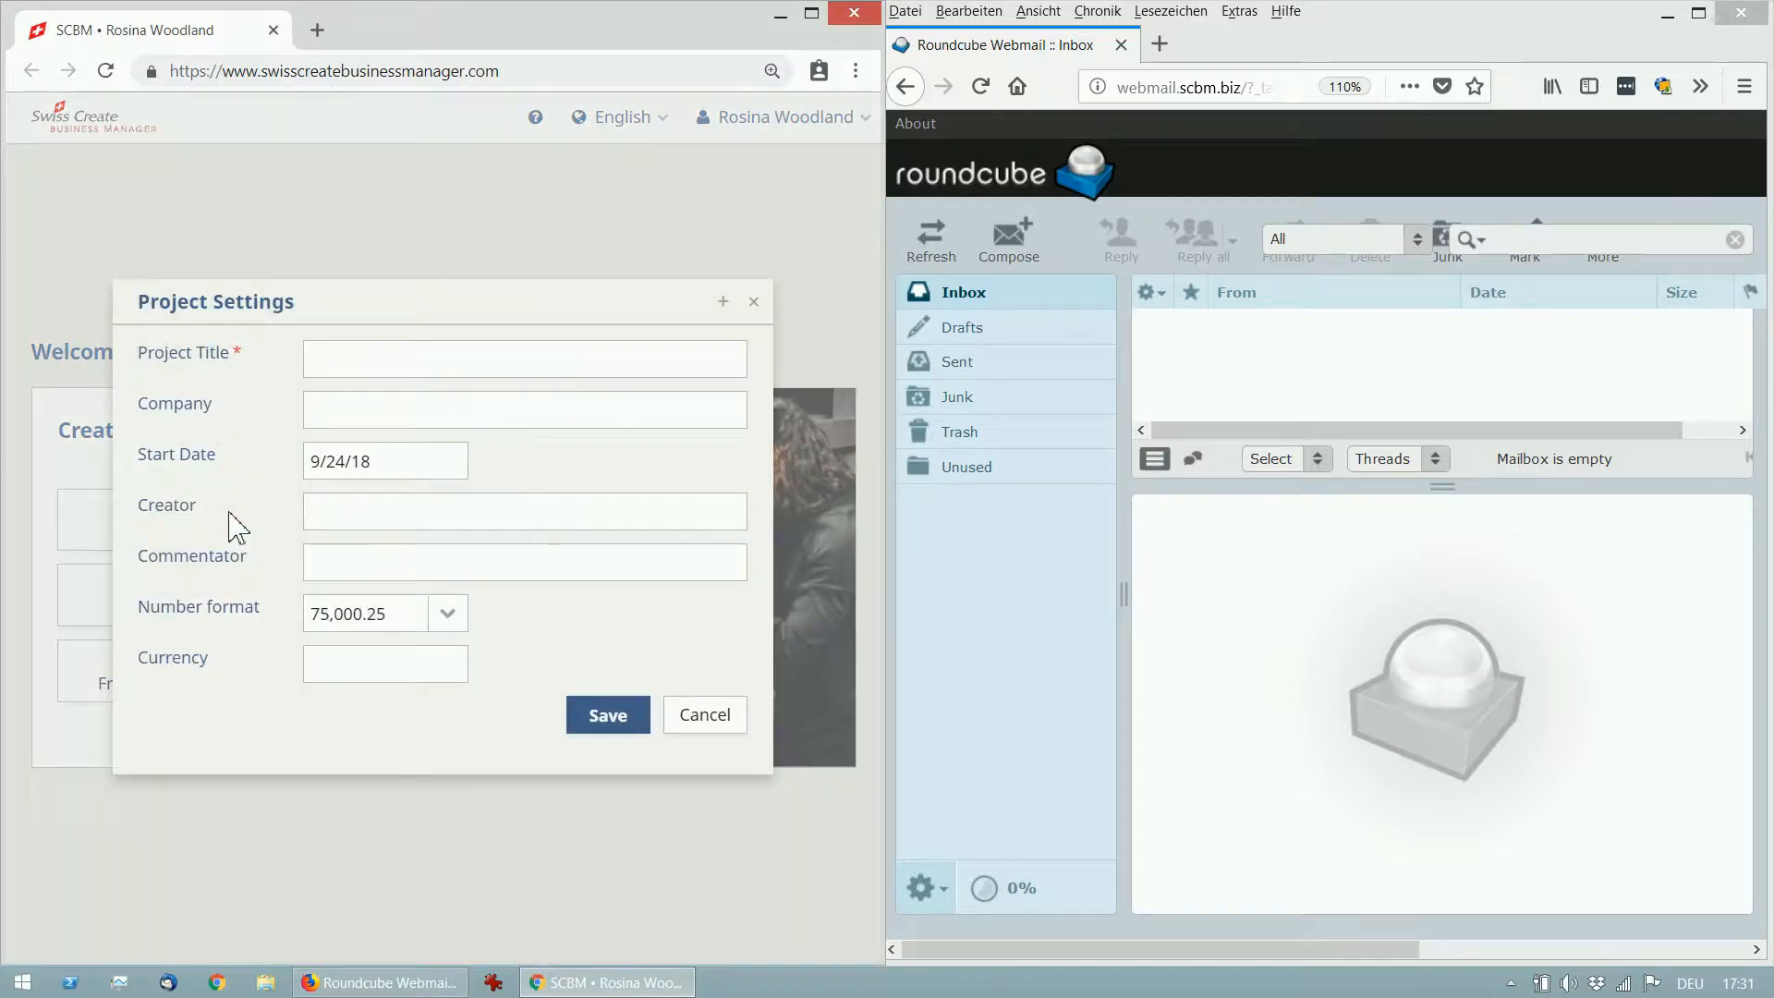
left_click(380, 355)
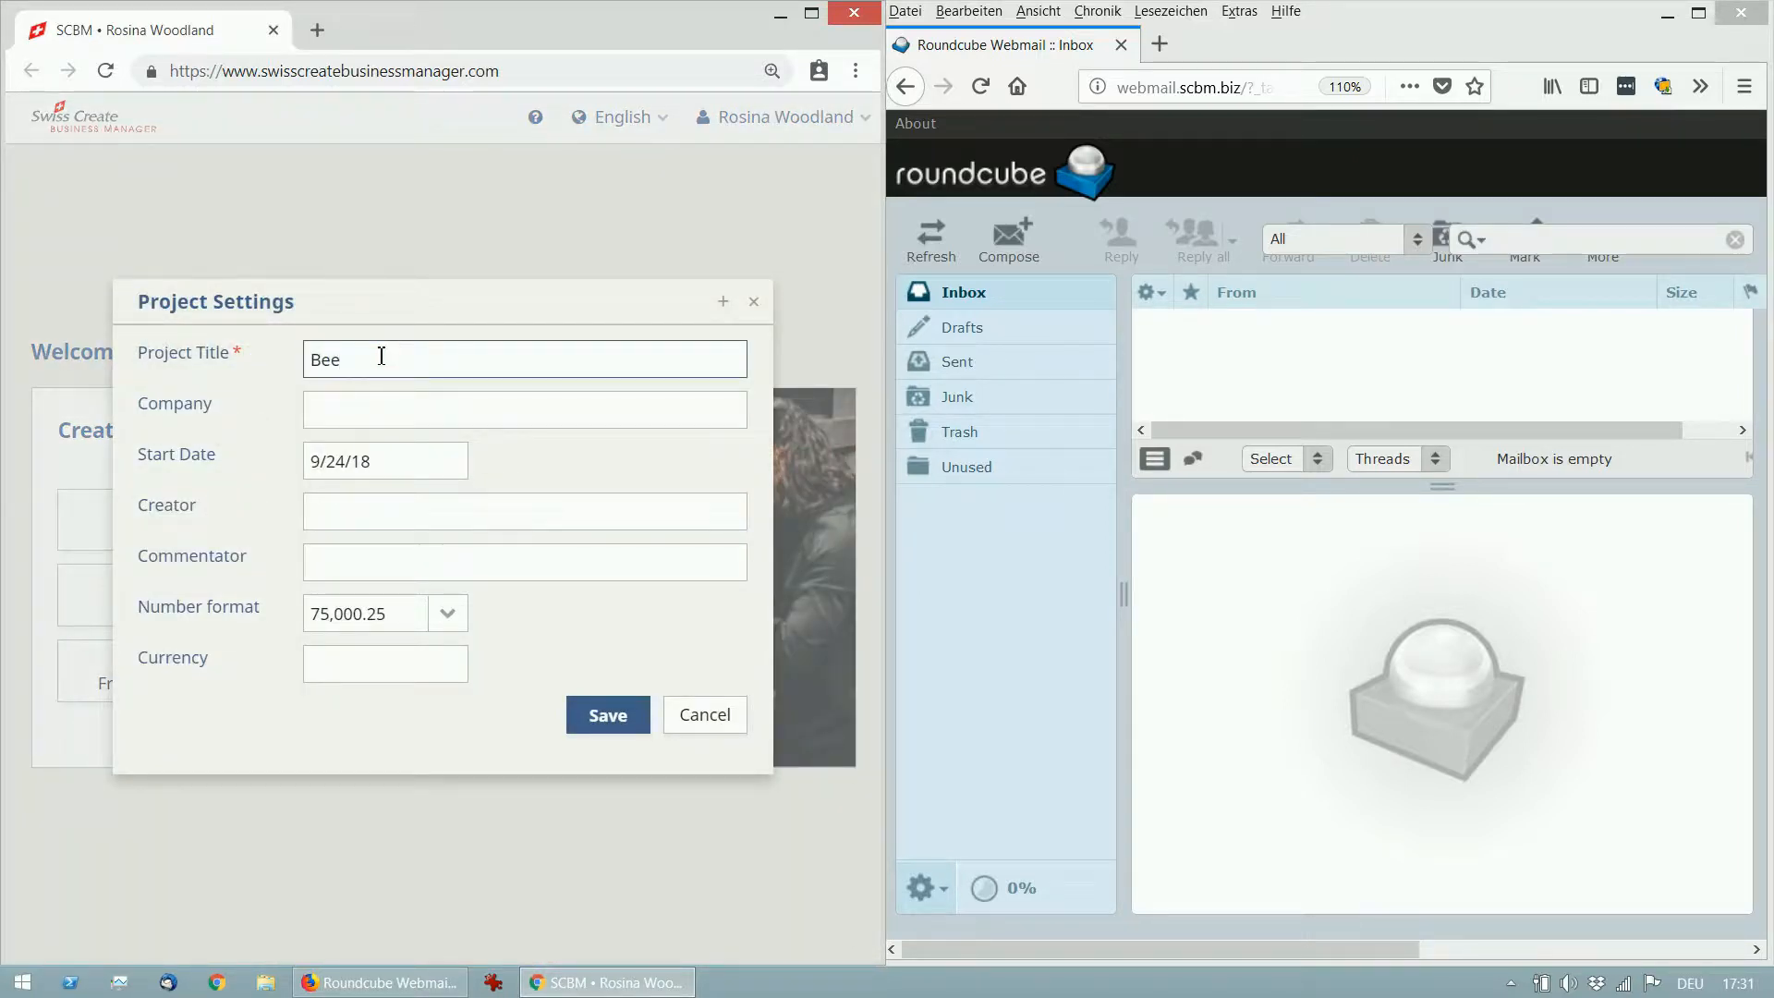
type("Bee farm startup")
left_click(363, 514)
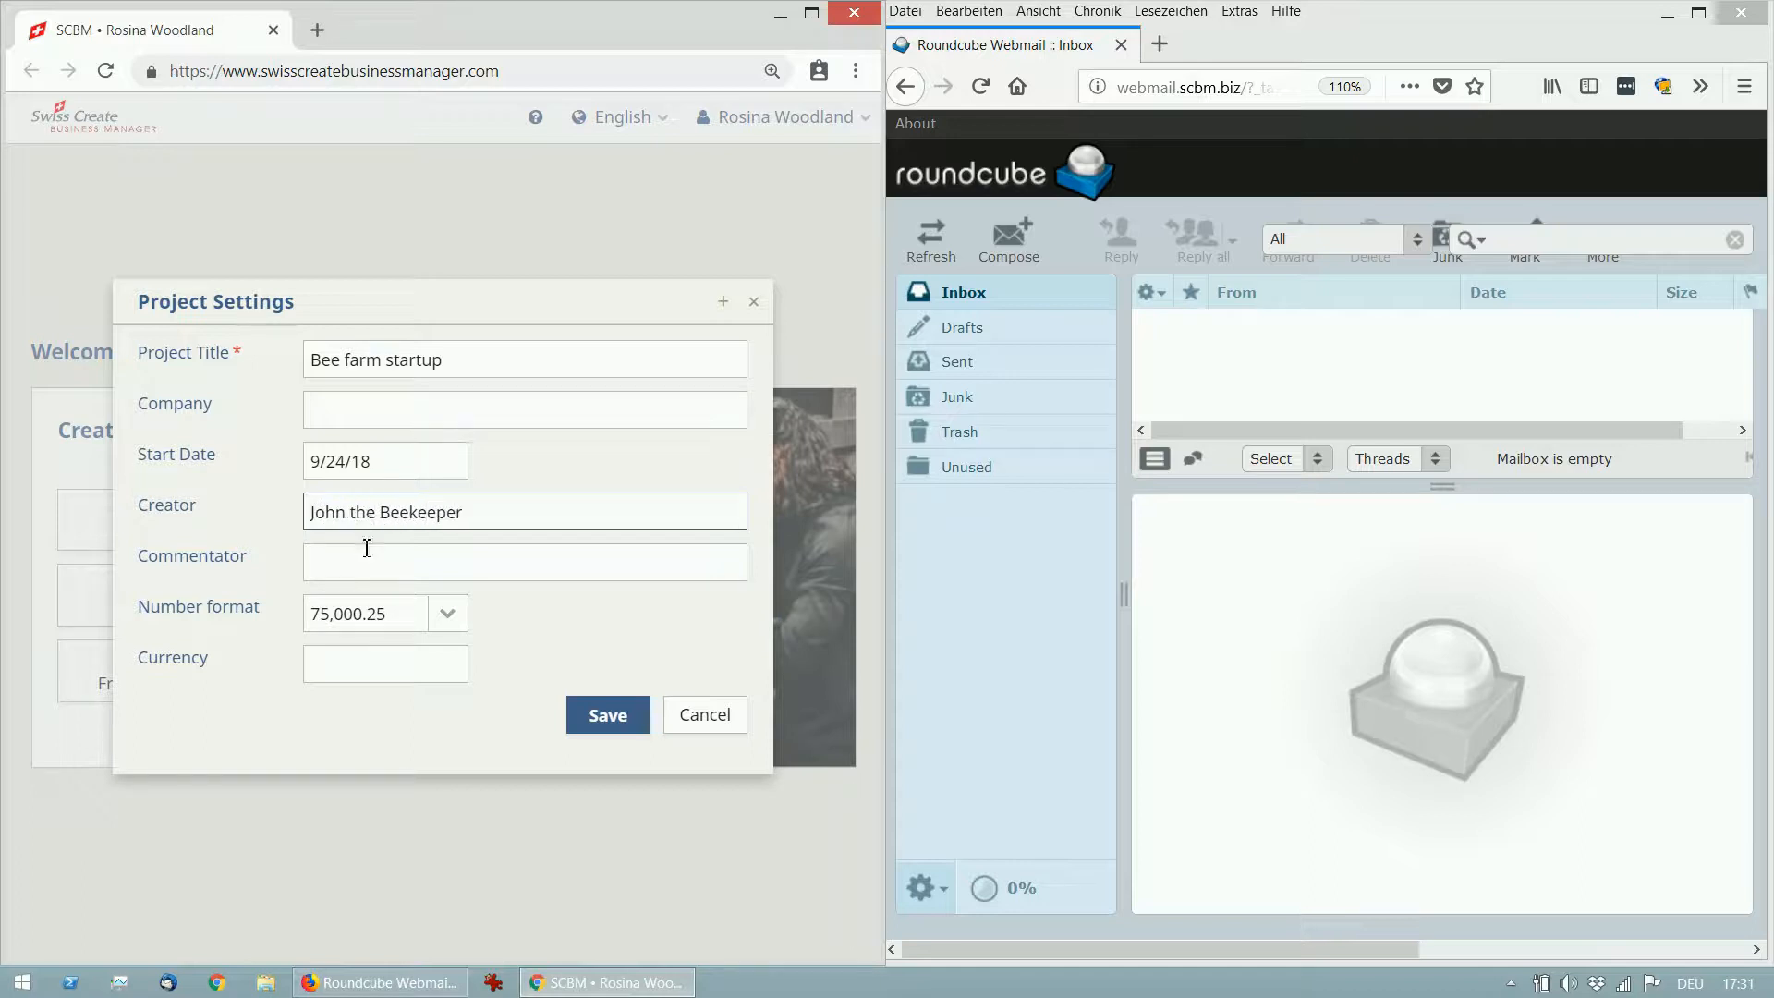
left_click(412, 563)
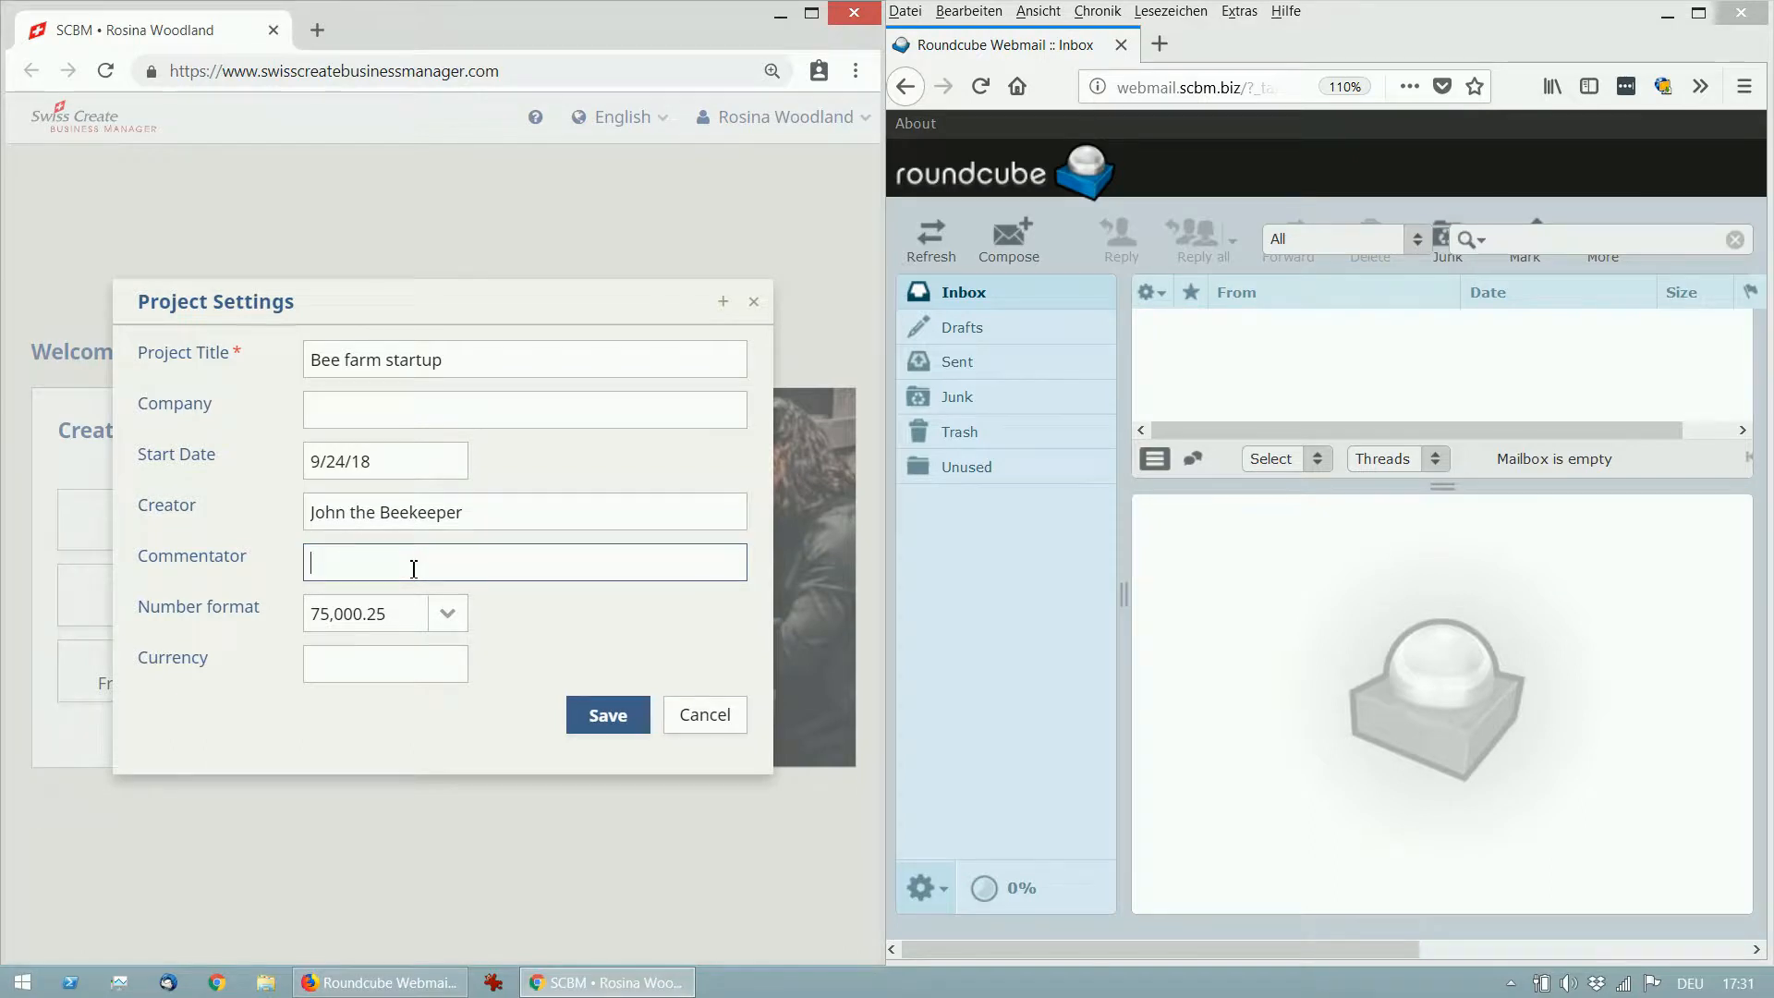
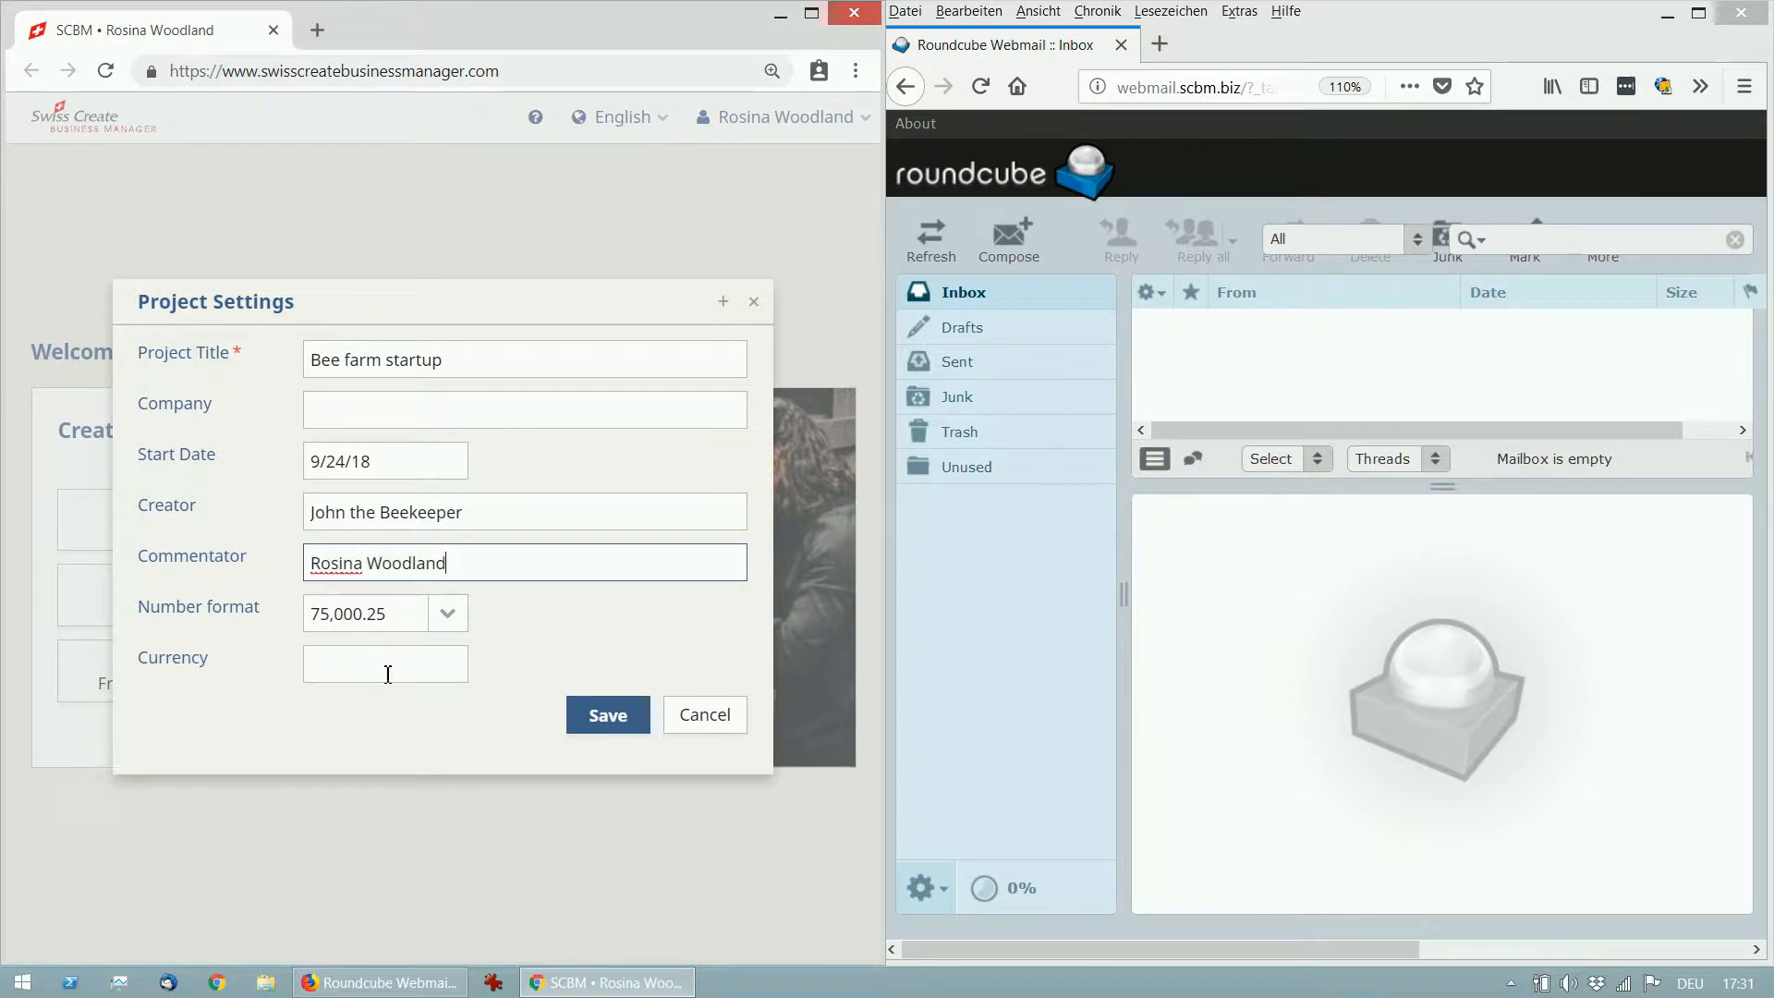
left_click(603, 725)
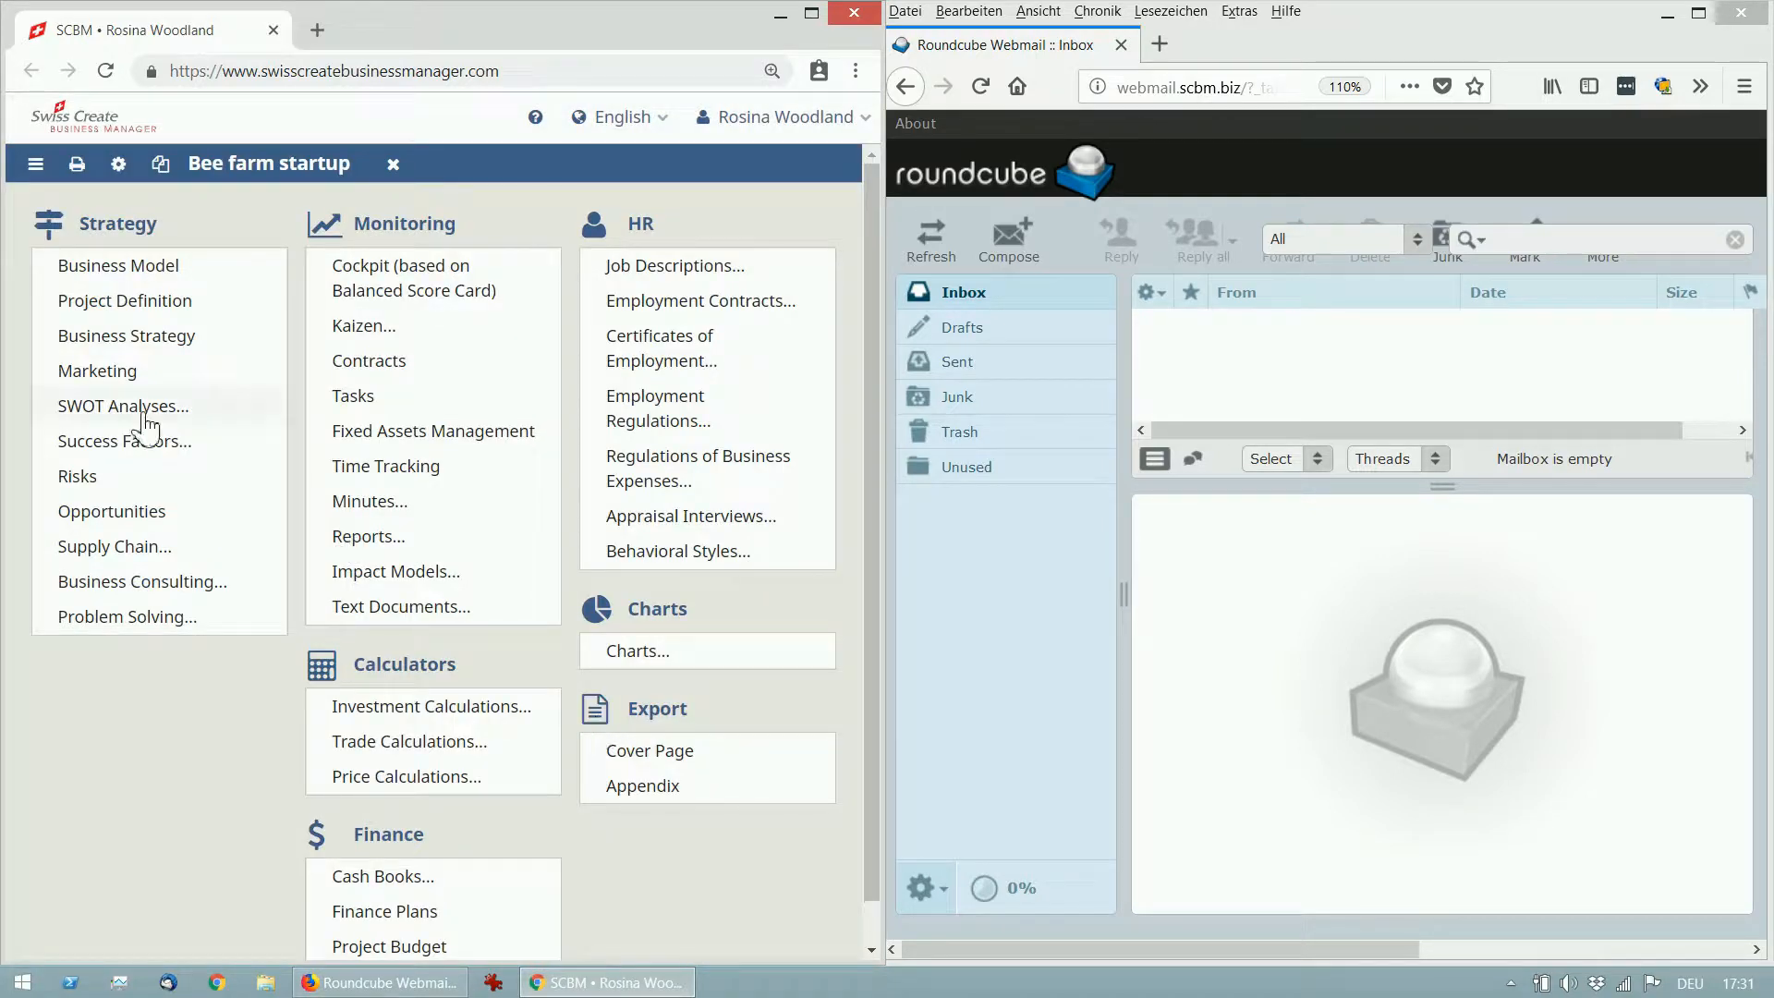
Invite a teammate's e-mail address to the project's Team, keeping English as the invitation language.
left_click(118, 165)
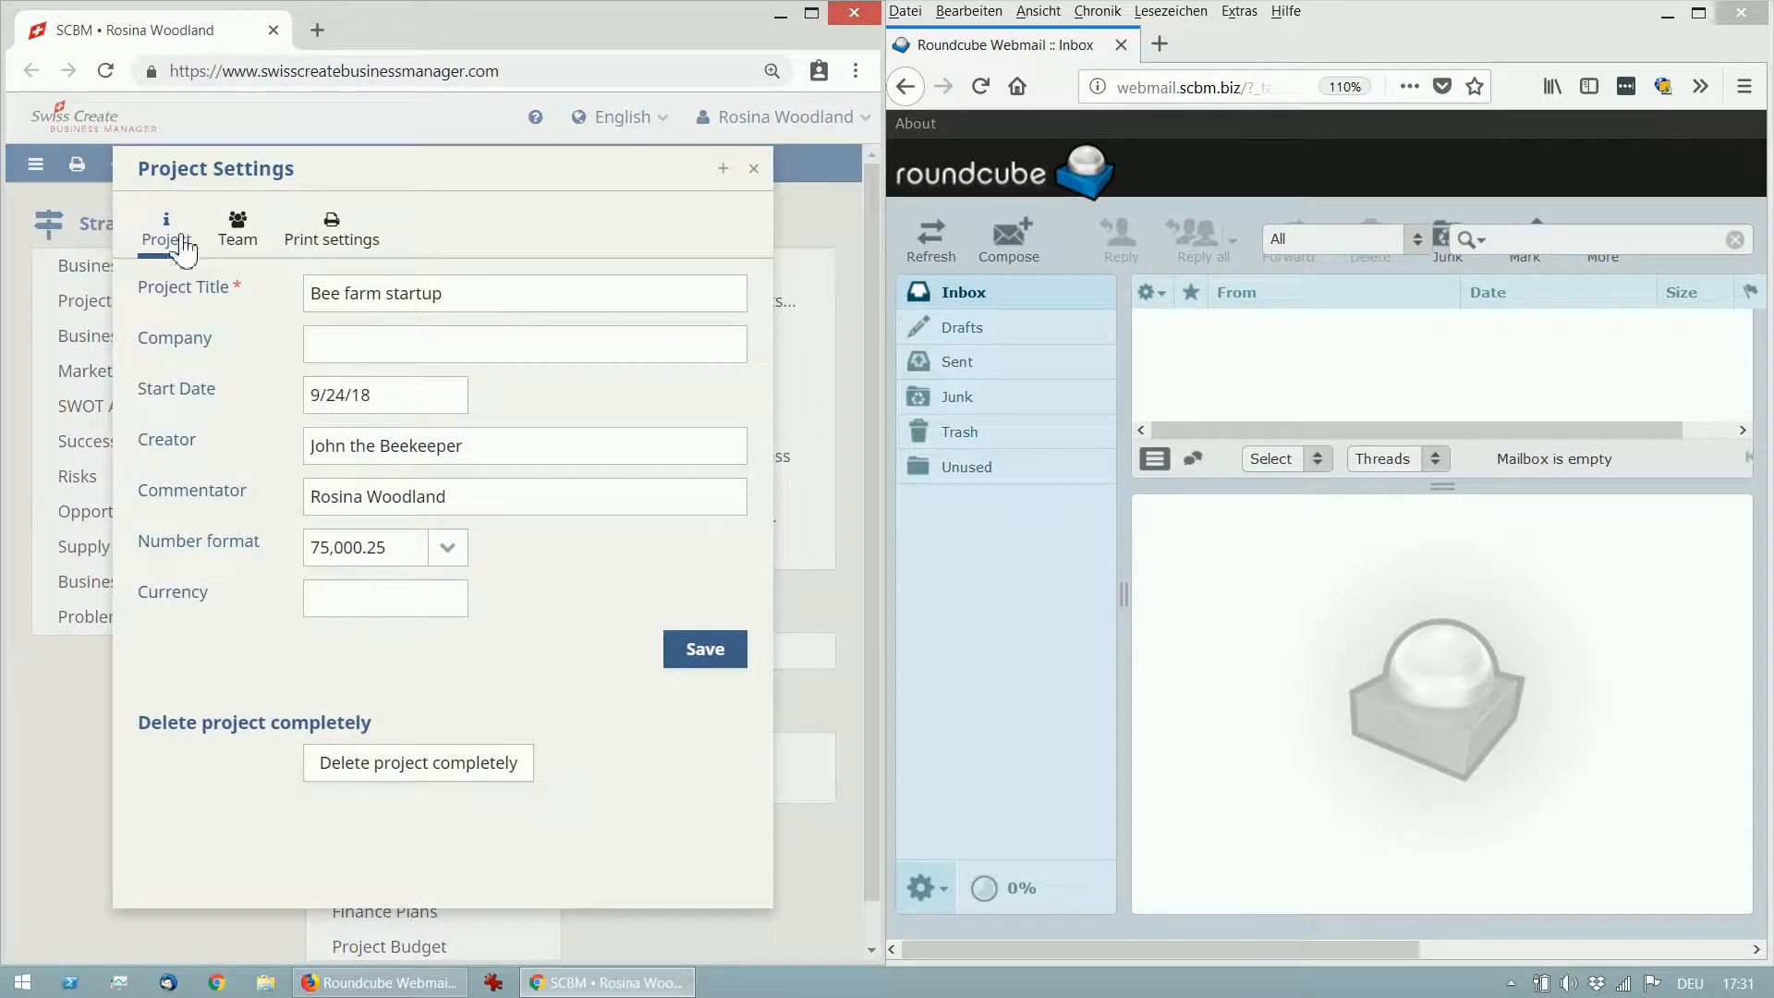
left_click(256, 244)
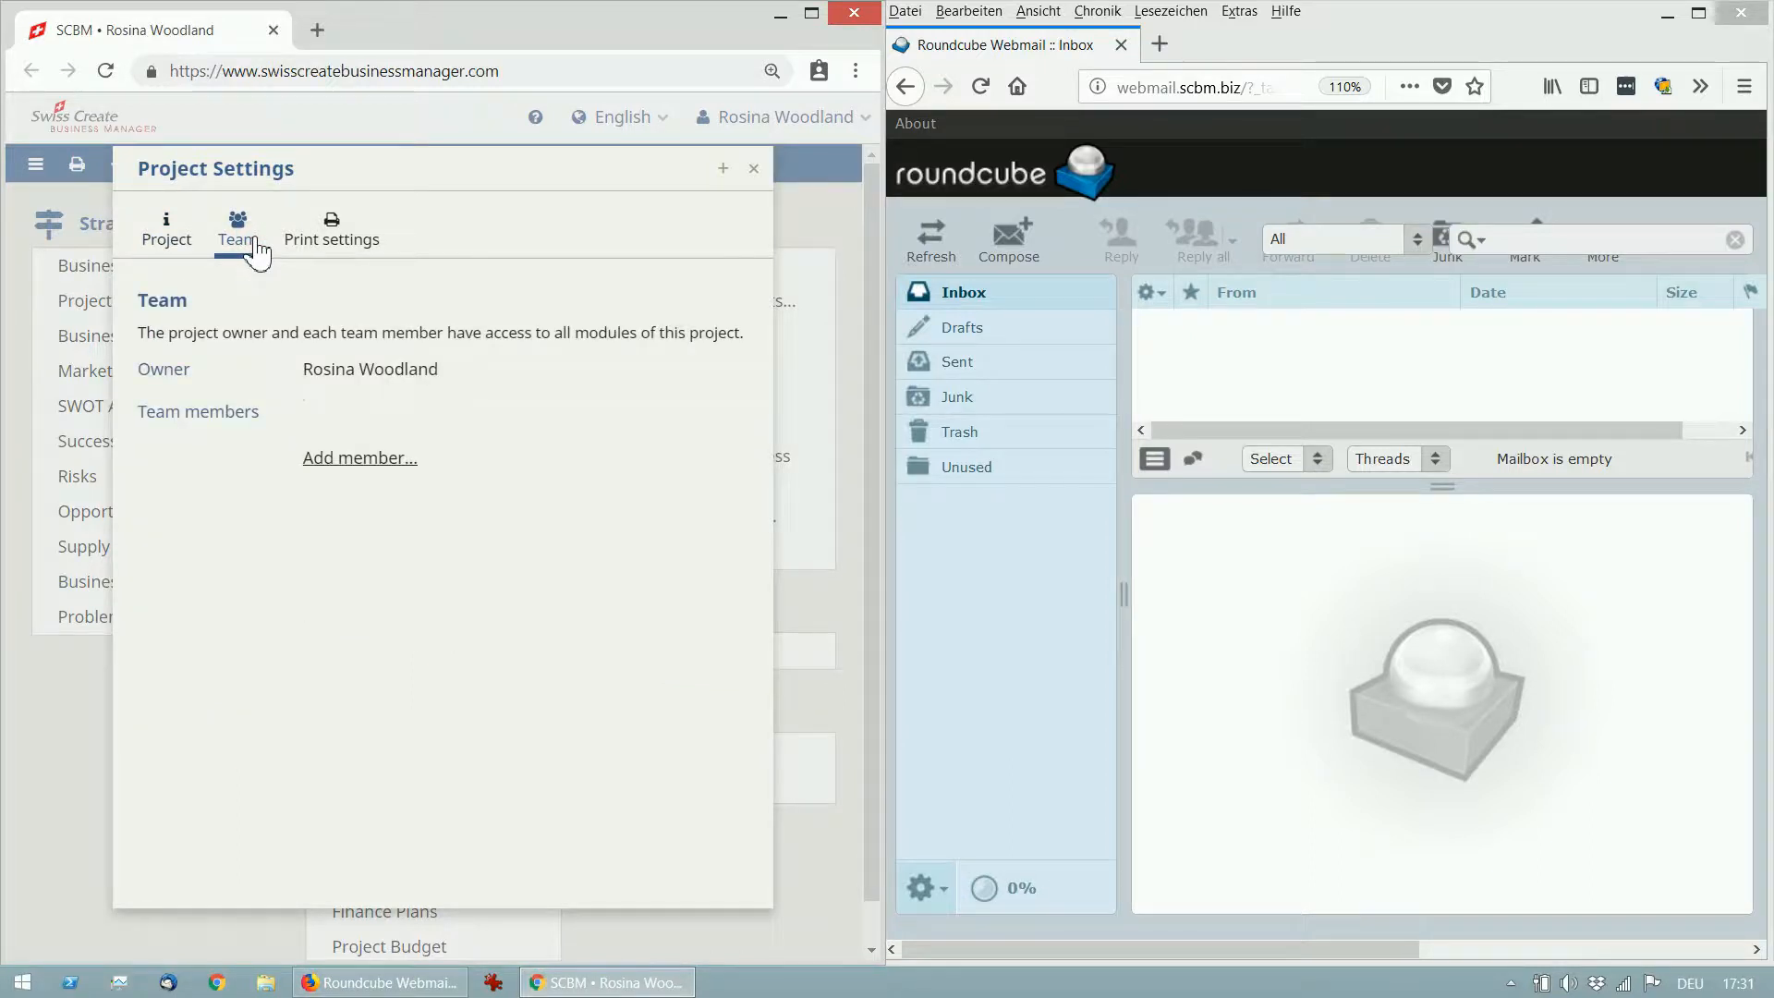
left_click(360, 458)
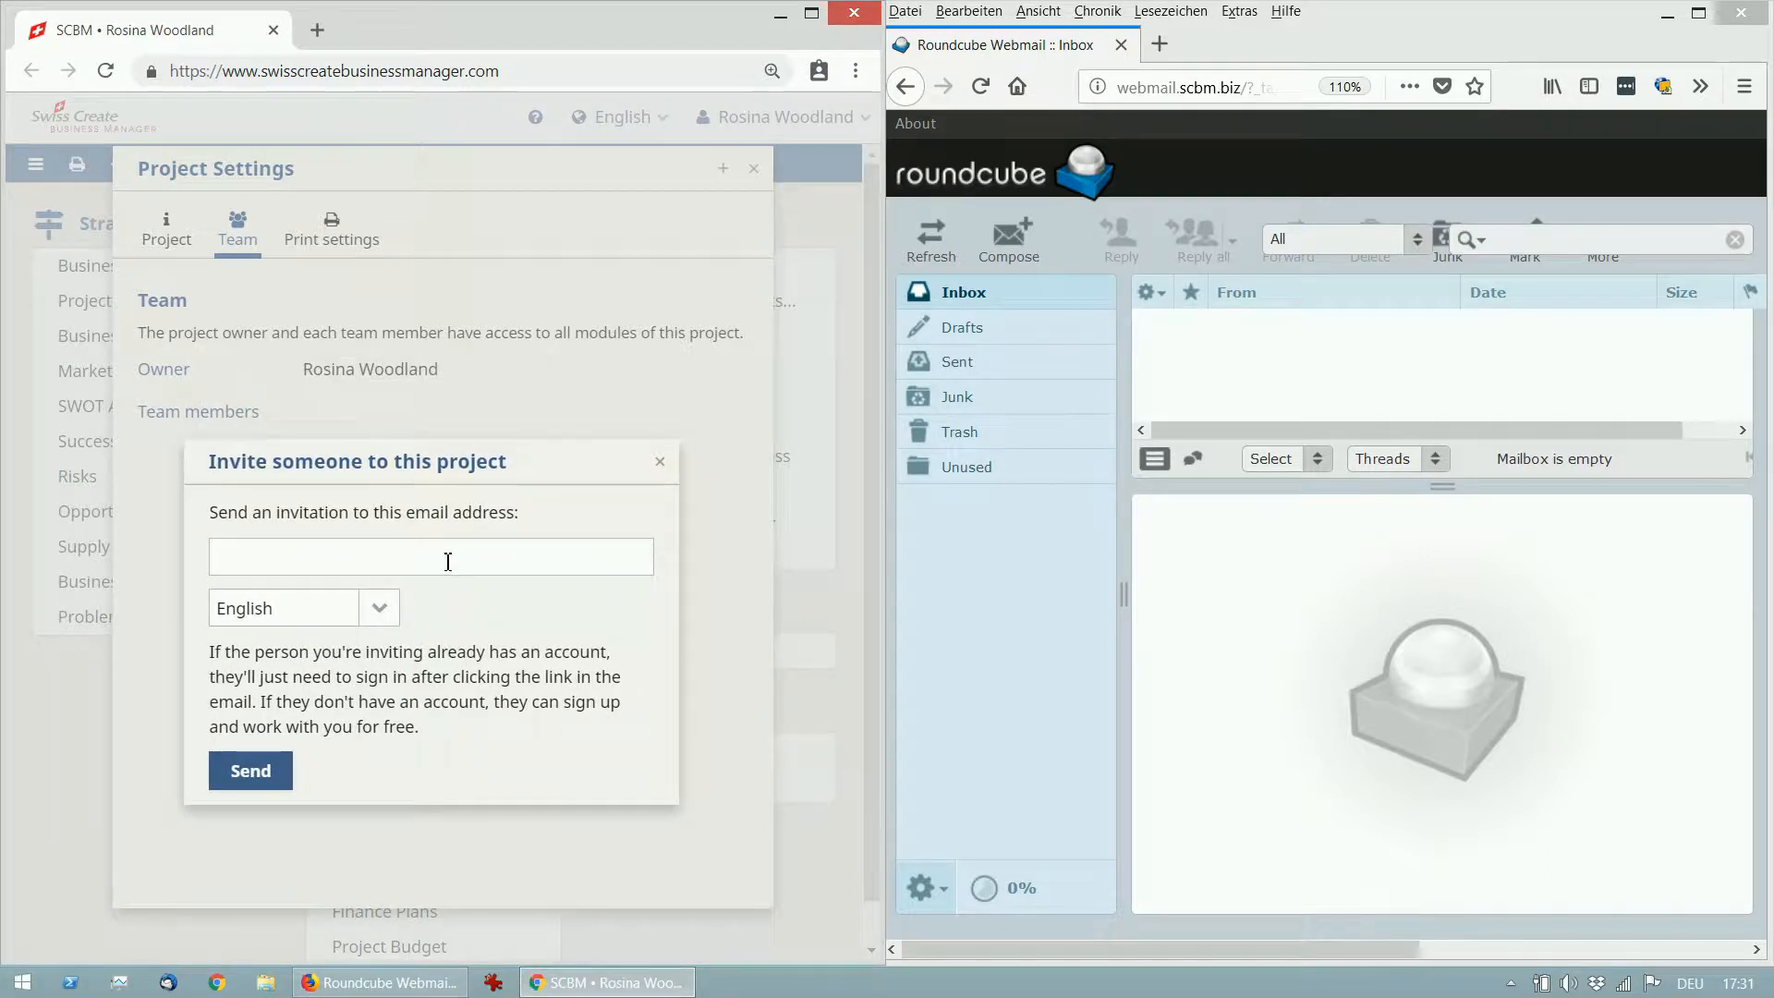
left_click(448, 560)
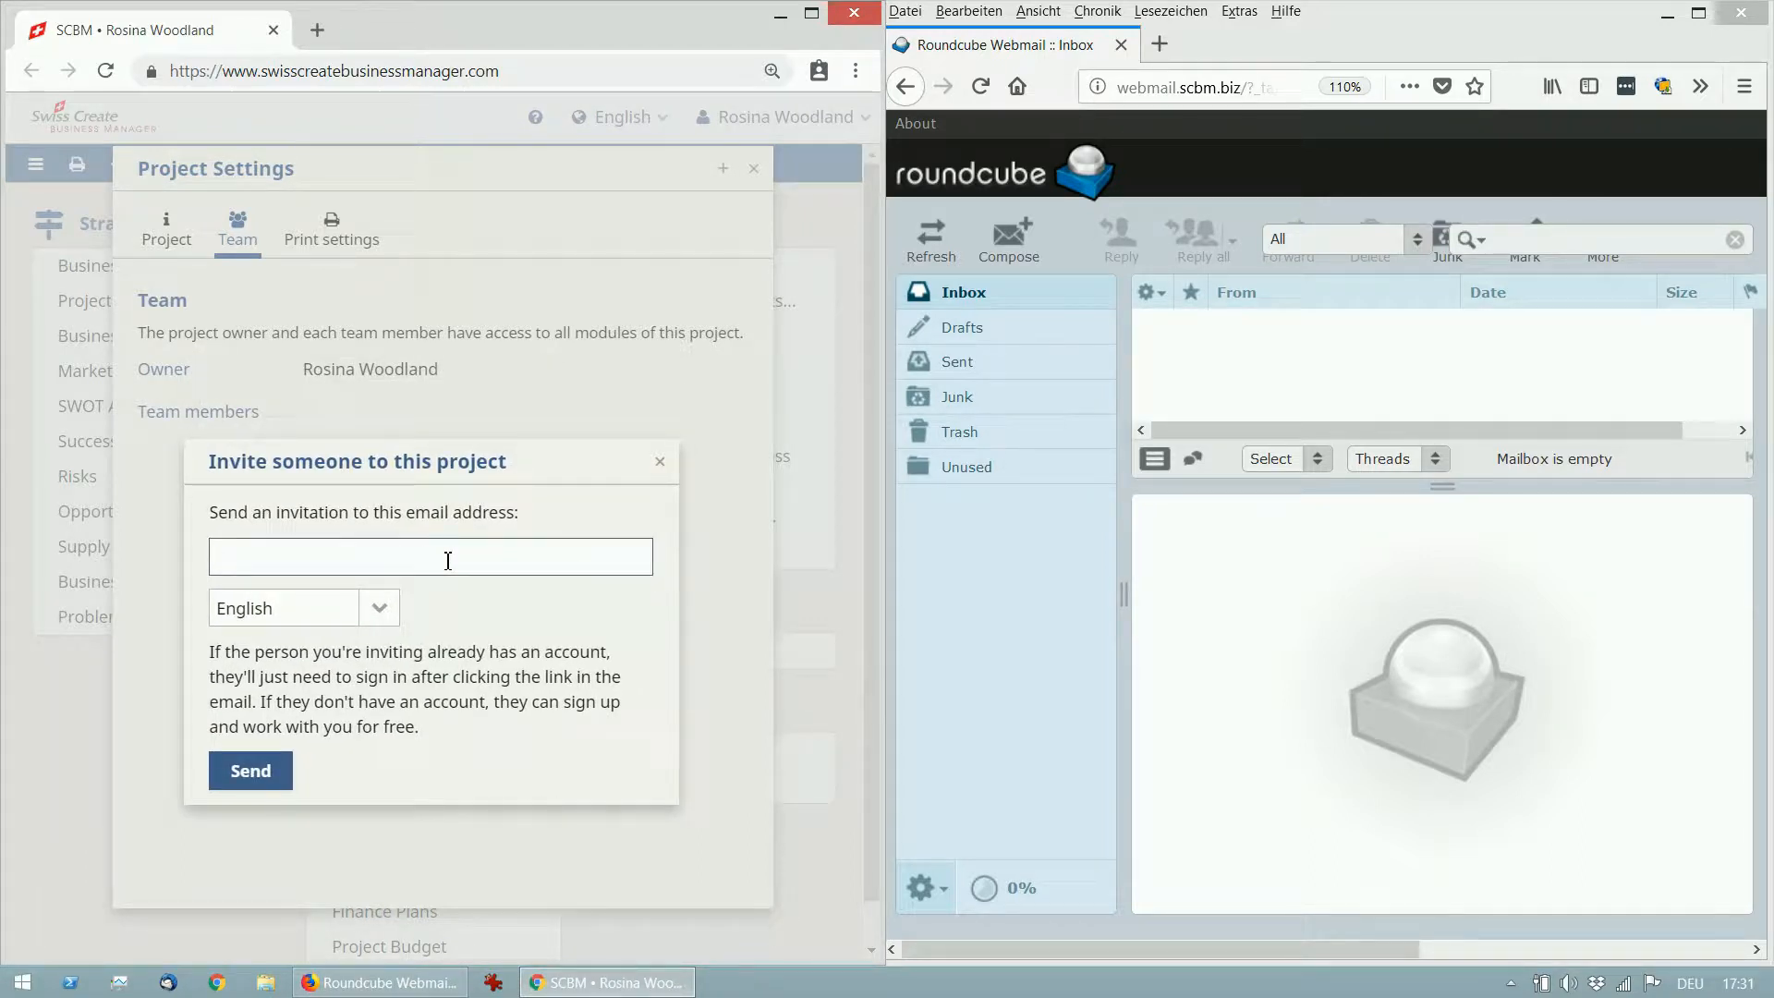
left_click(393, 615)
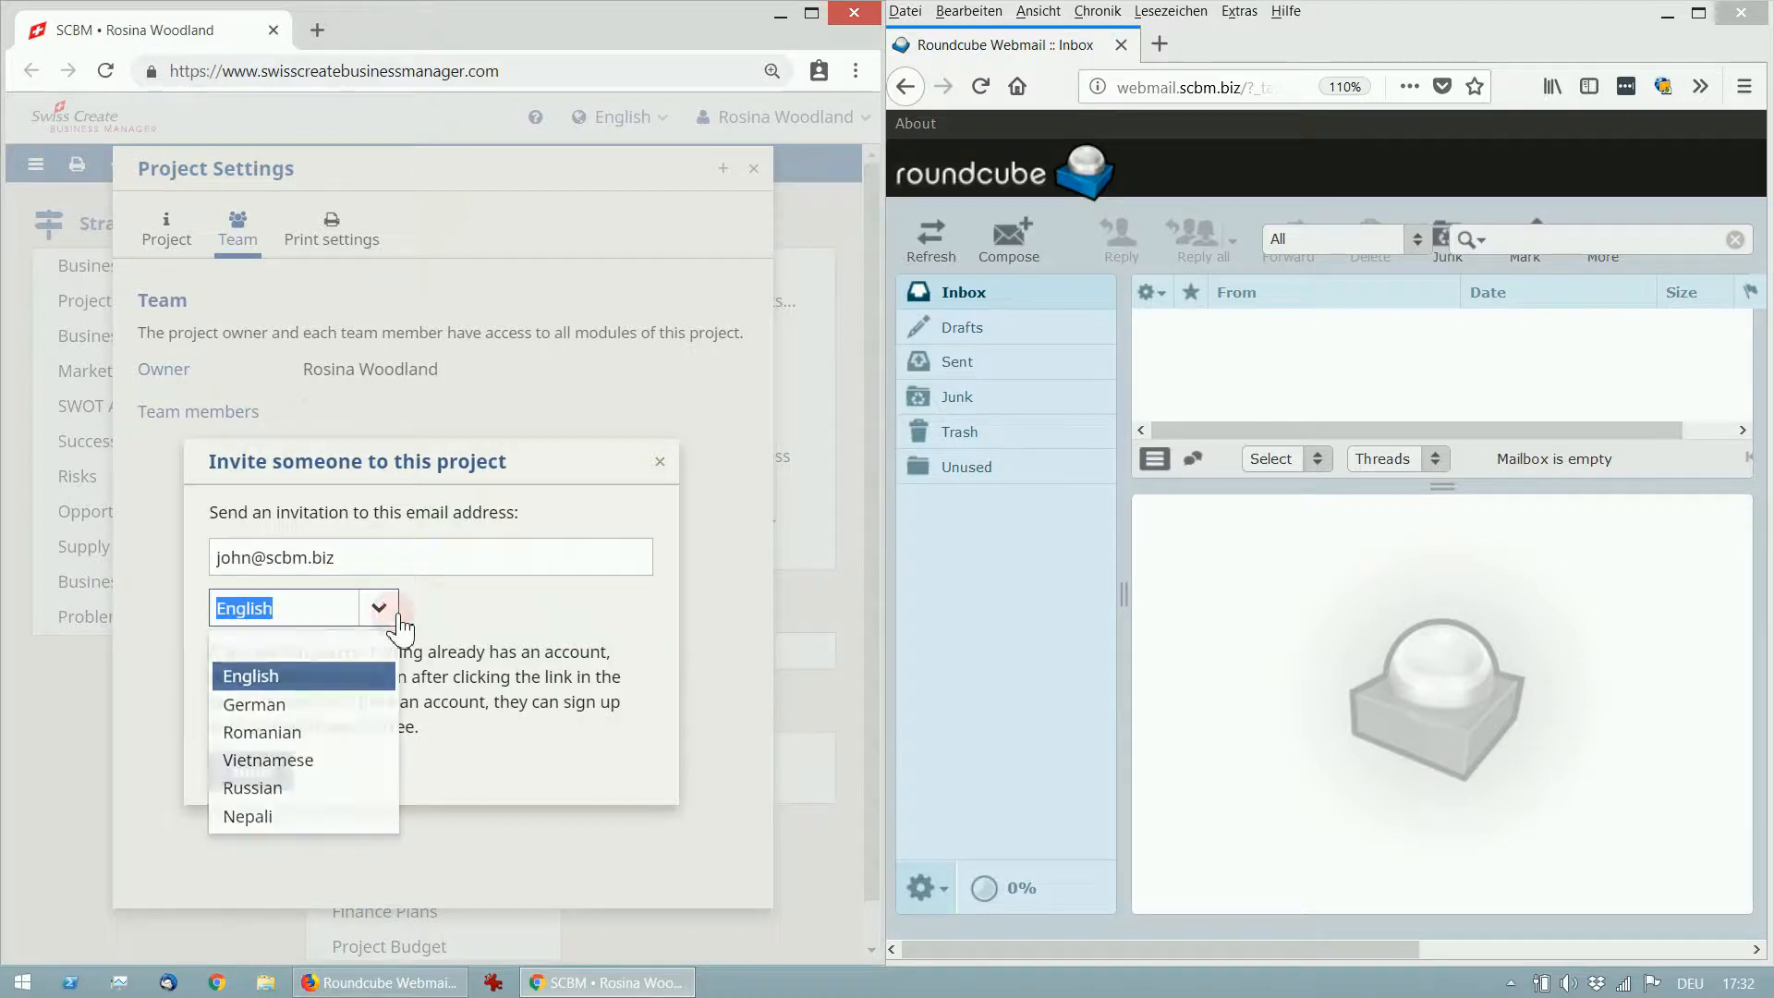
left_click(387, 684)
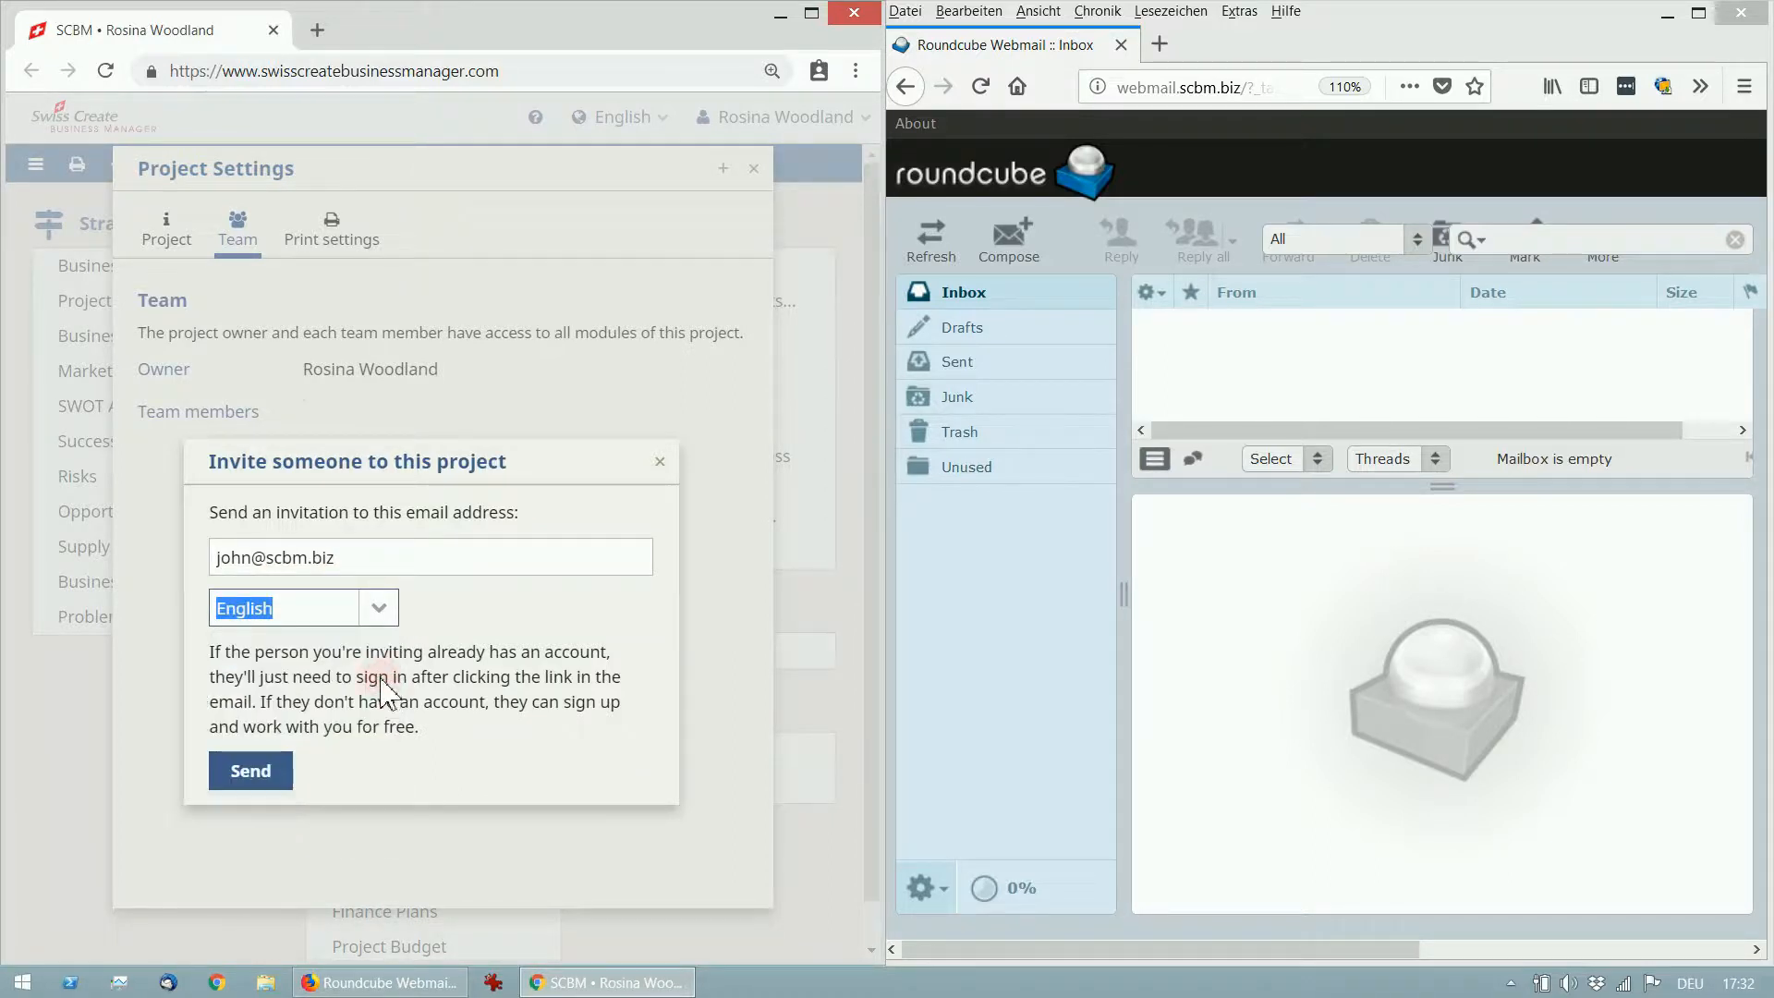
left_click(270, 779)
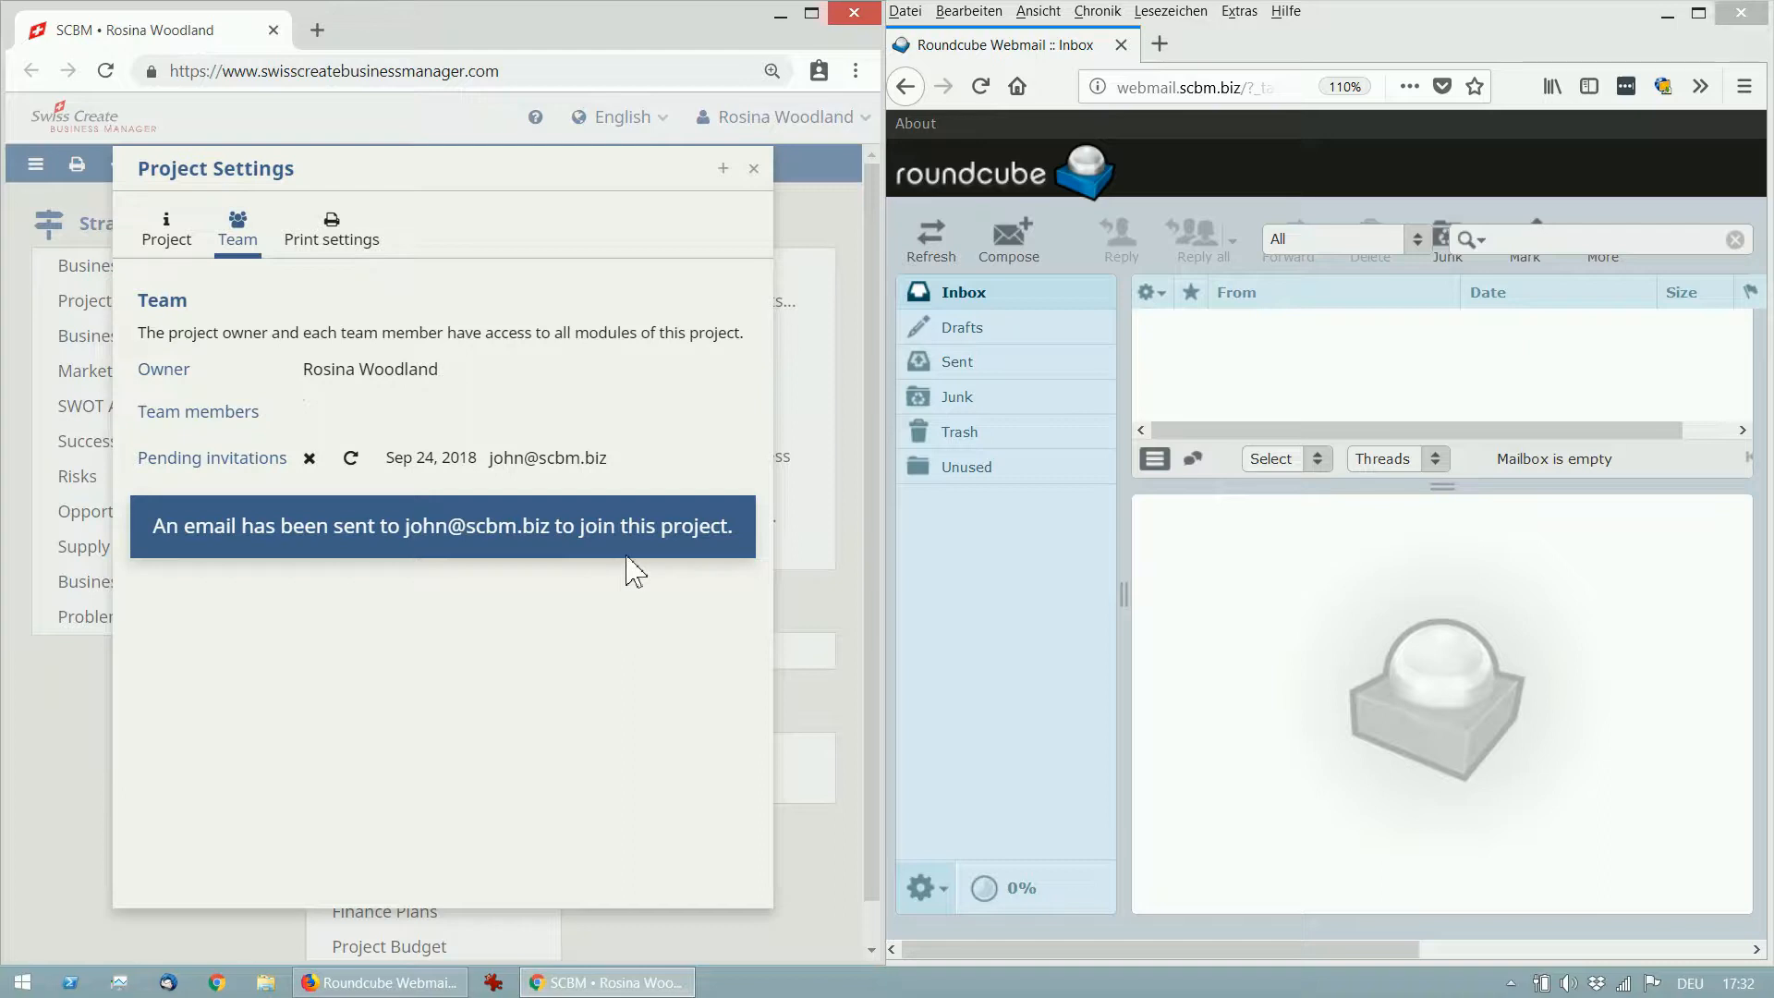
Refresh the inbox, open the Swiss Create invitation and follow its Join project 'Bee farm startup' link.
left_click(1199, 368)
left_click(929, 237)
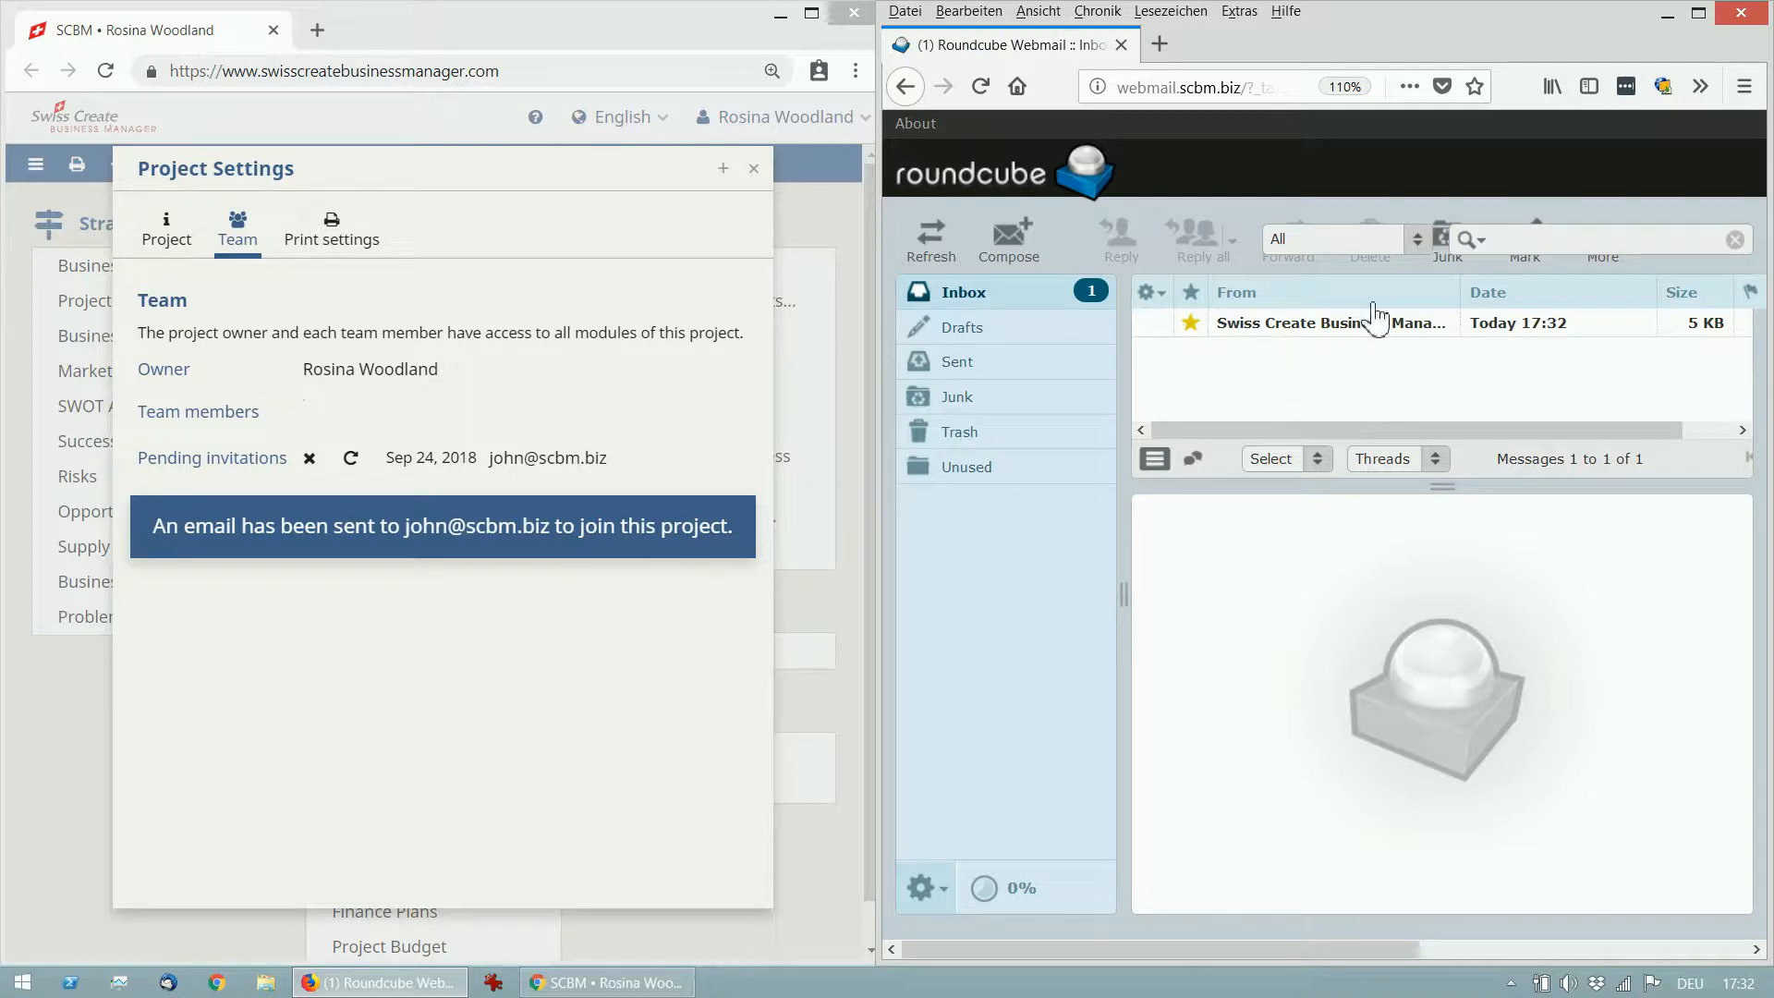
left_click(1334, 328)
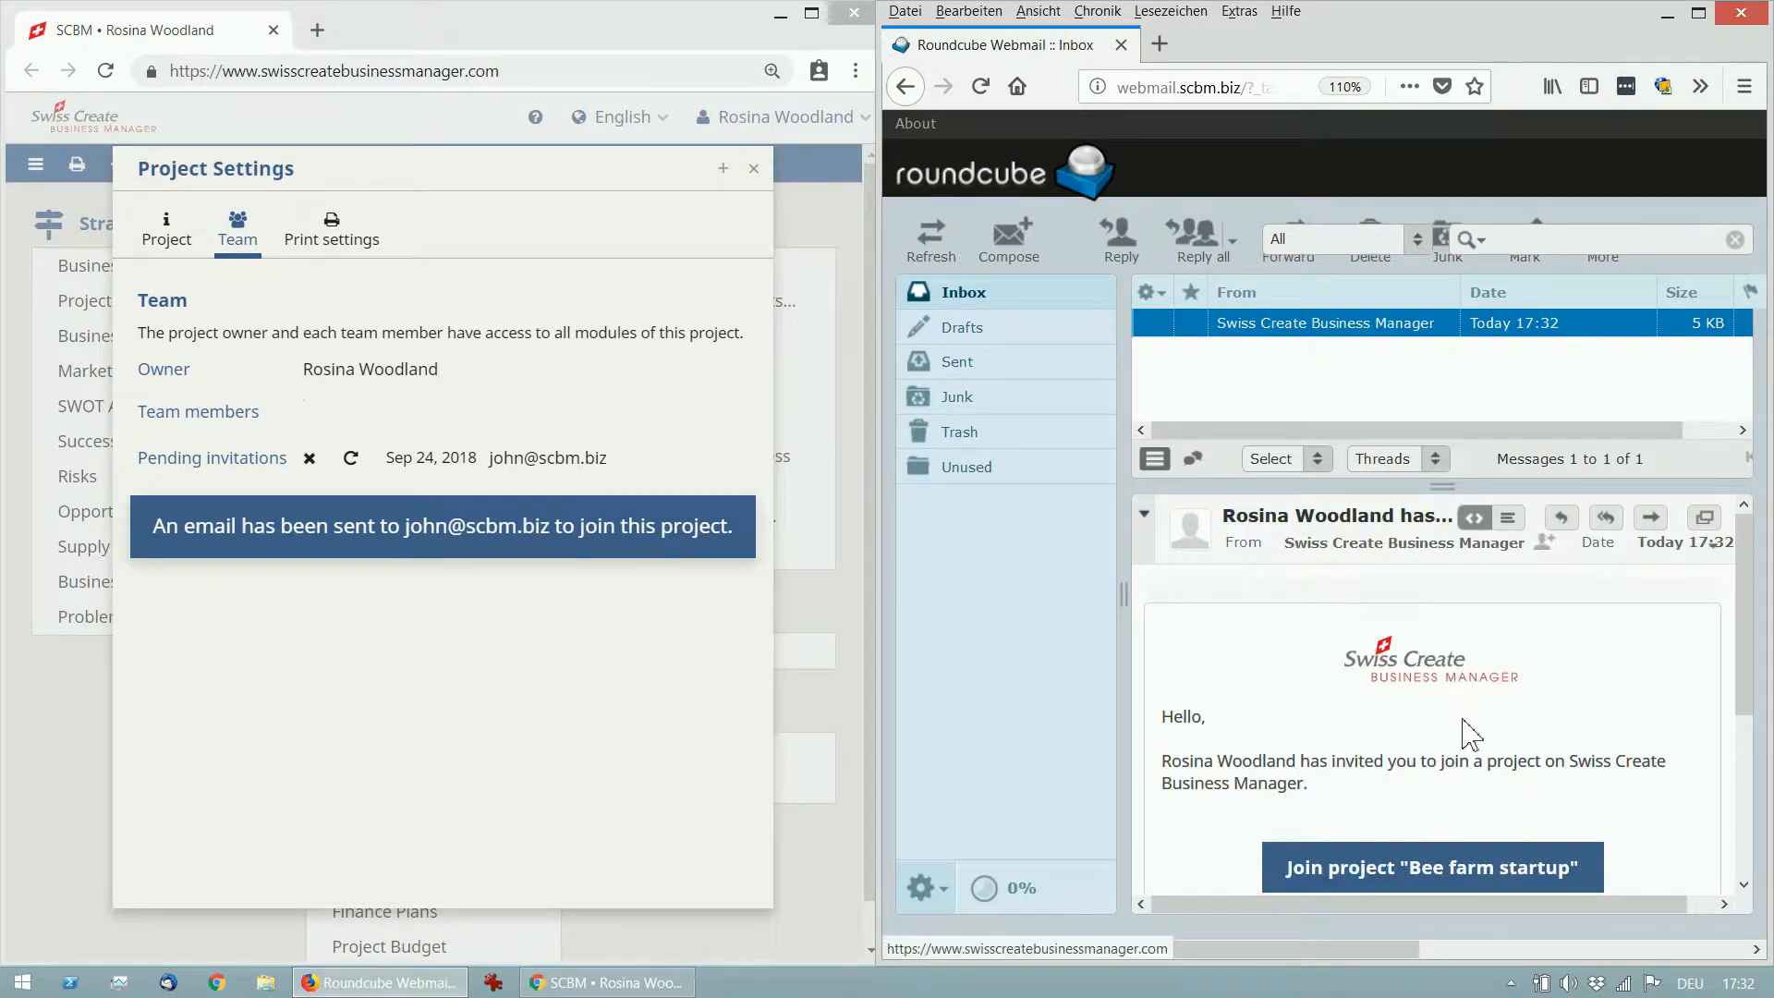
scroll(1749, 669, "down", 3)
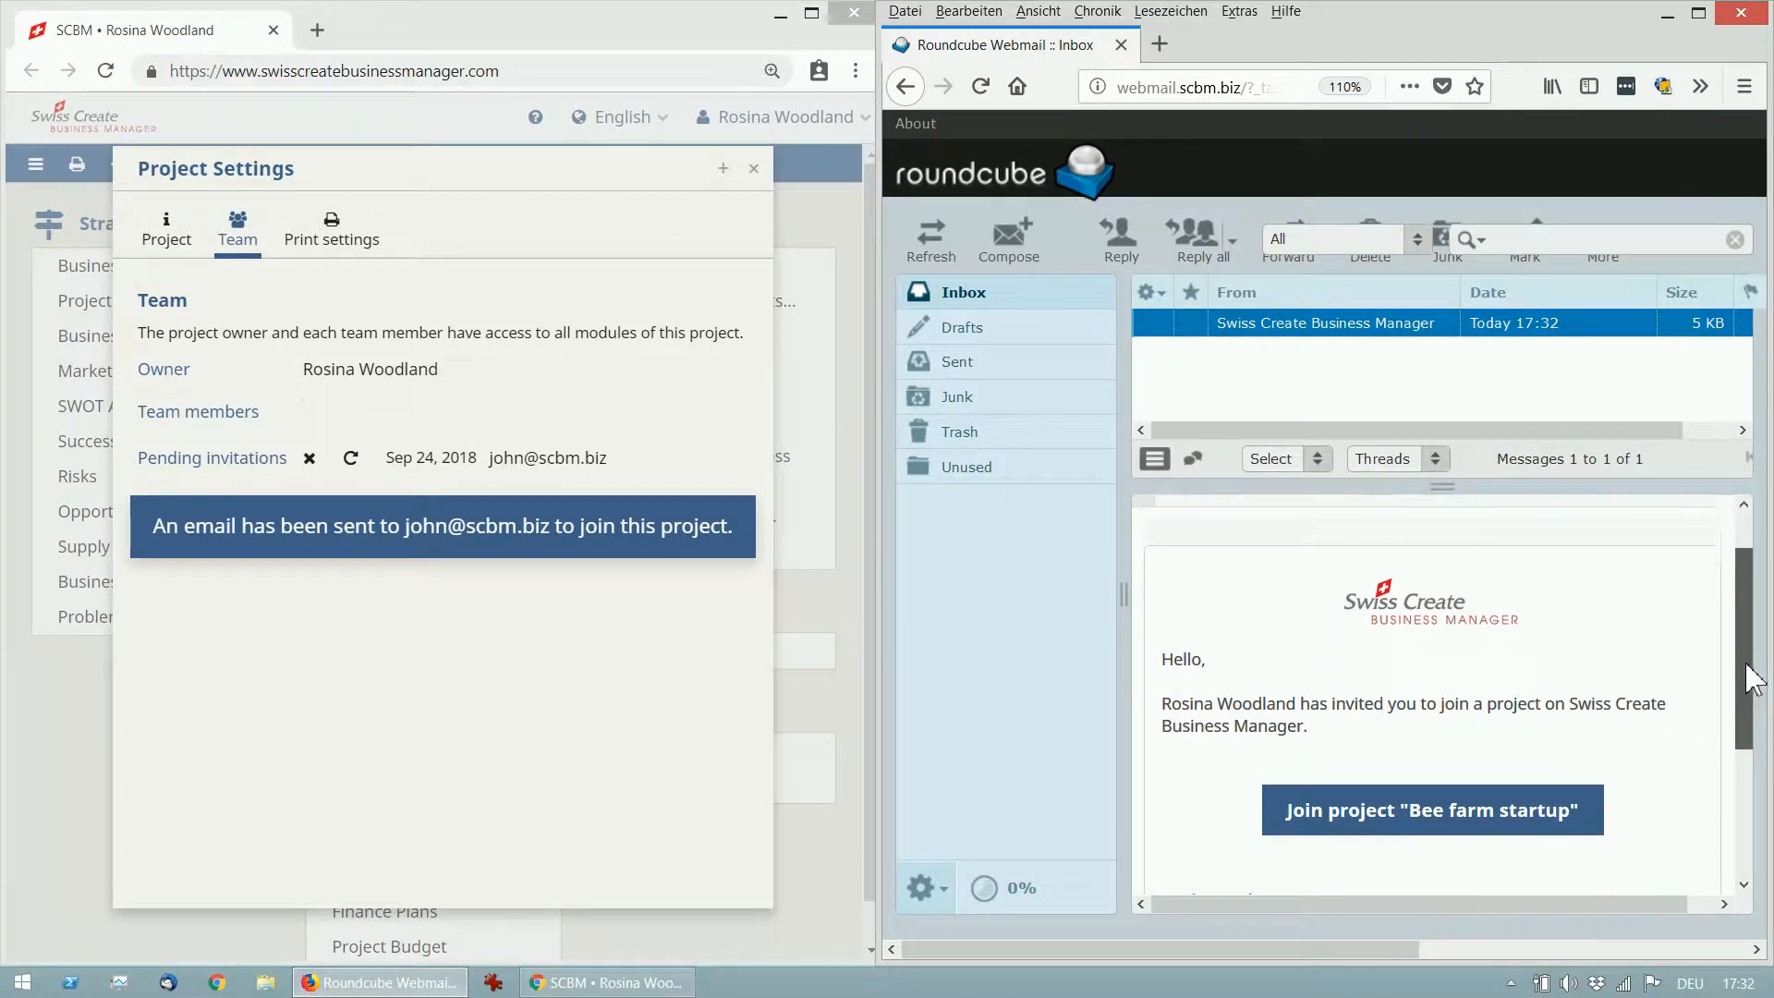
left_click_drag(1749, 679, 1753, 709)
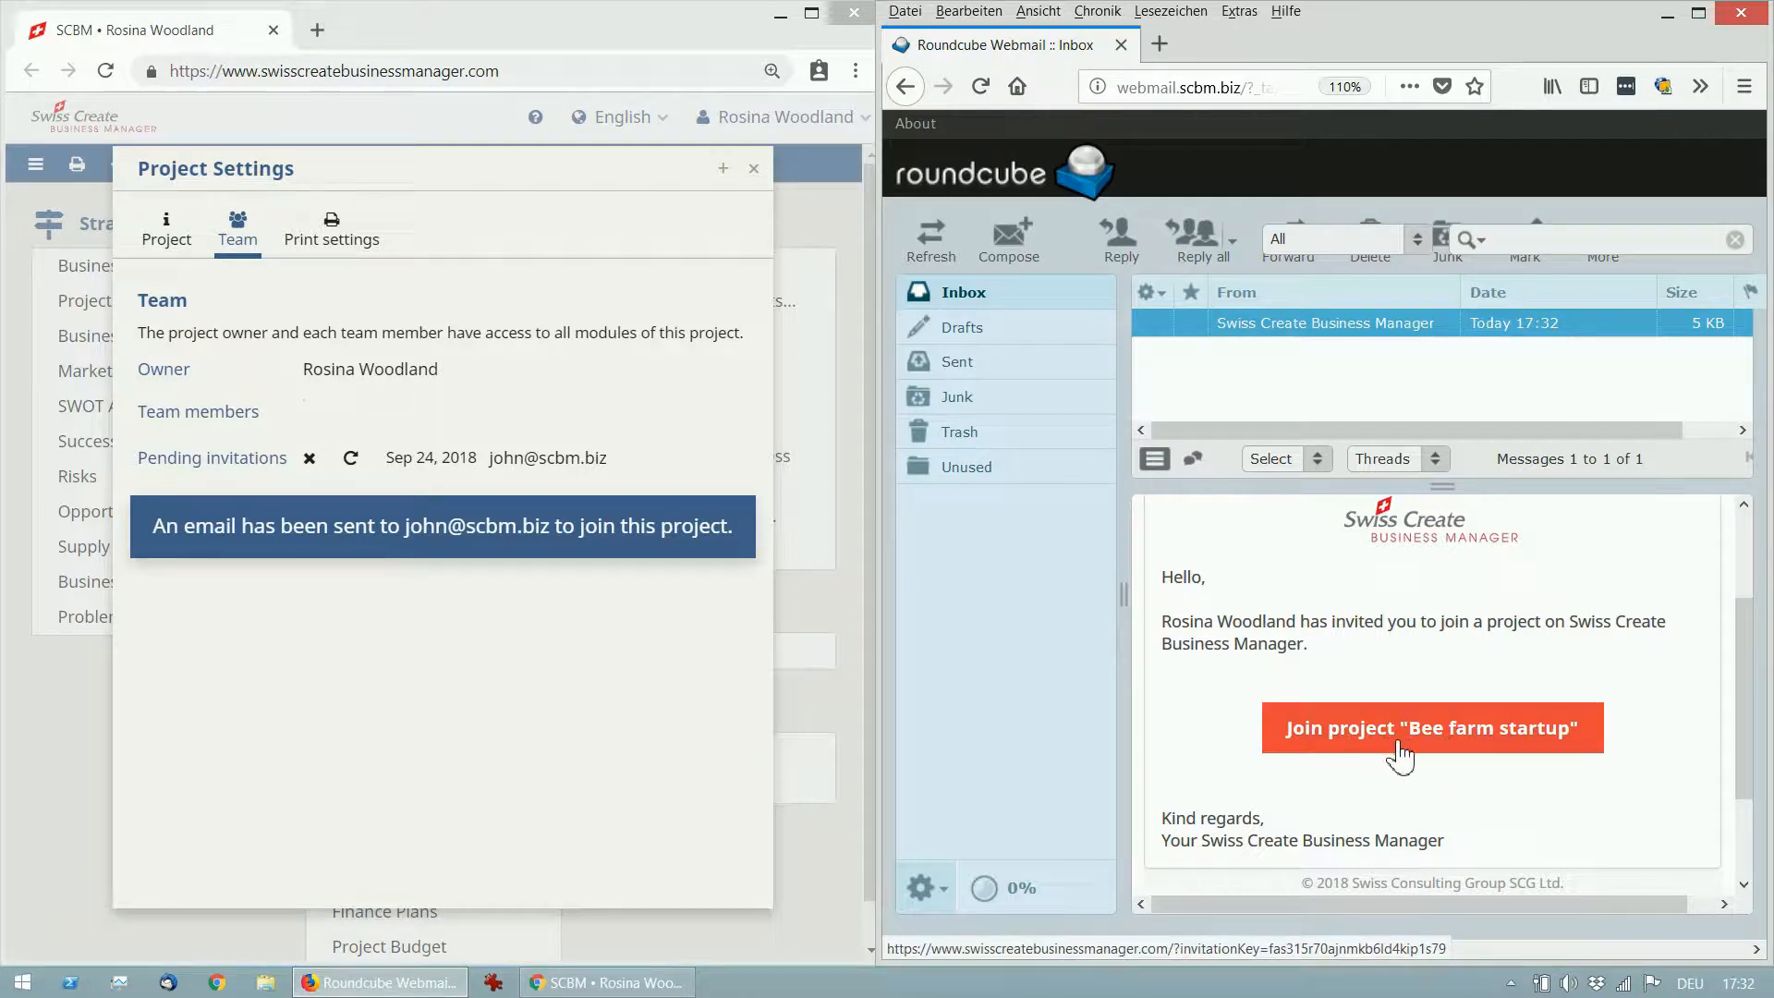
left_click(1427, 754)
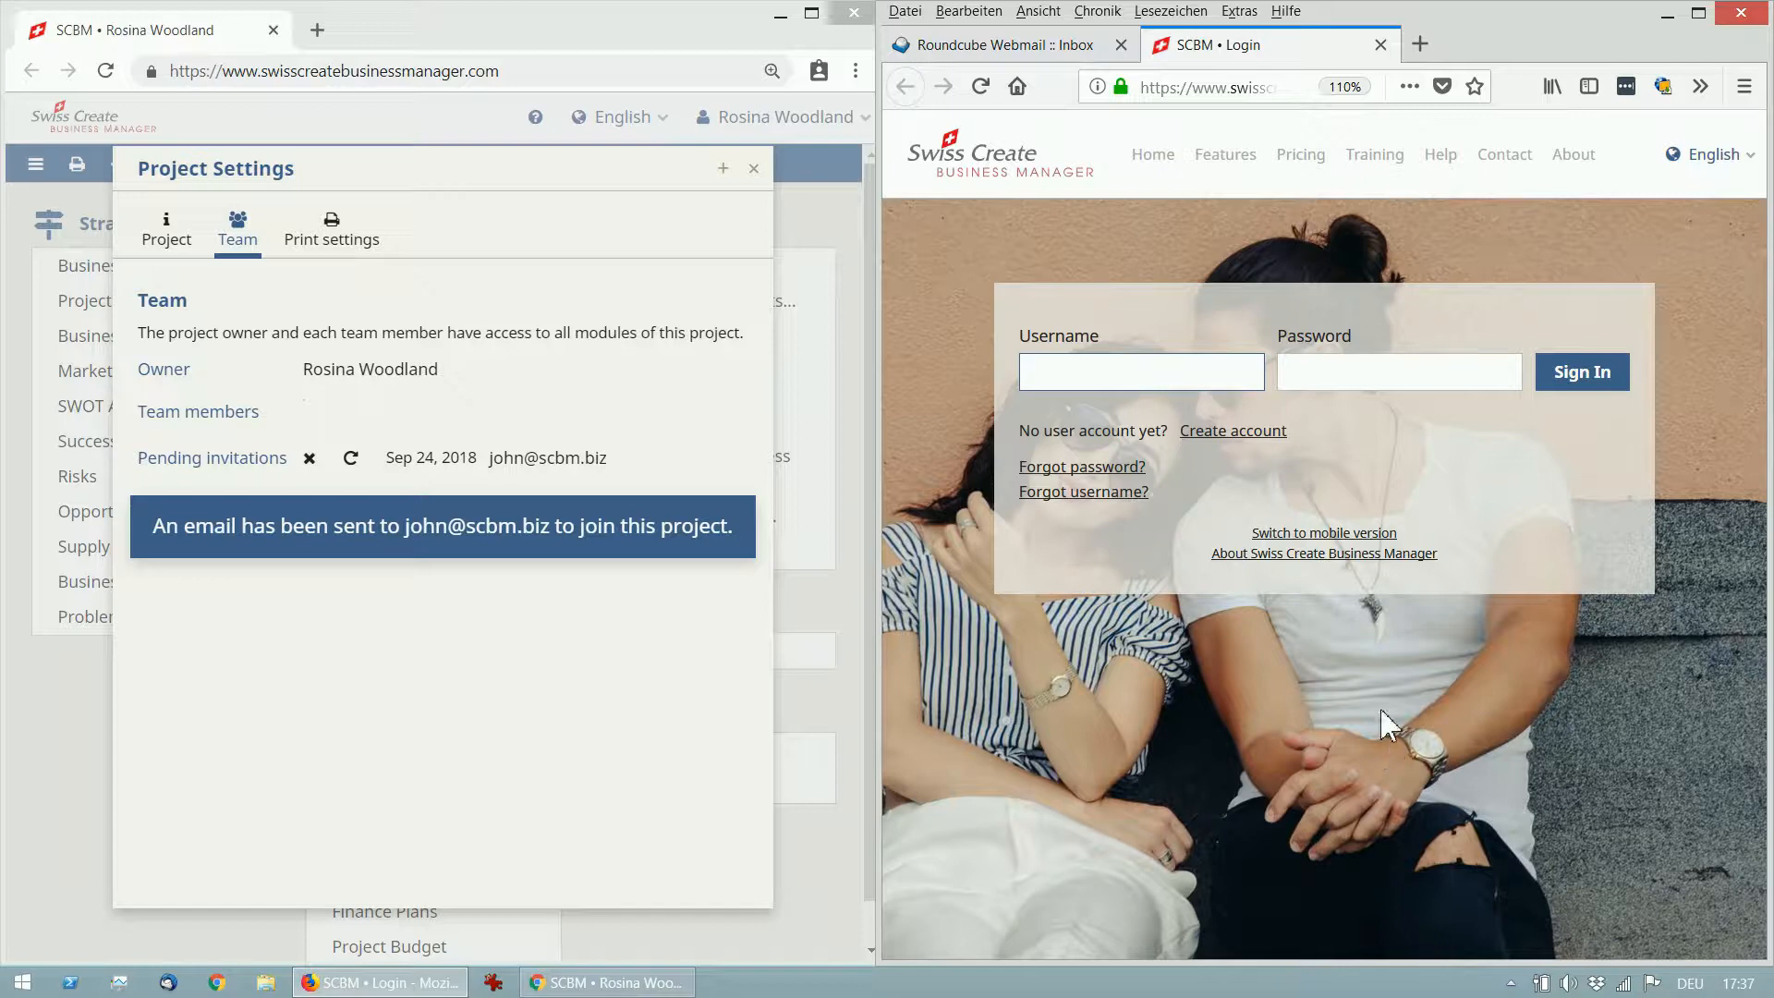
Start a new user account, filling in username, password and the invitee's e-mail address.
left_click(1245, 433)
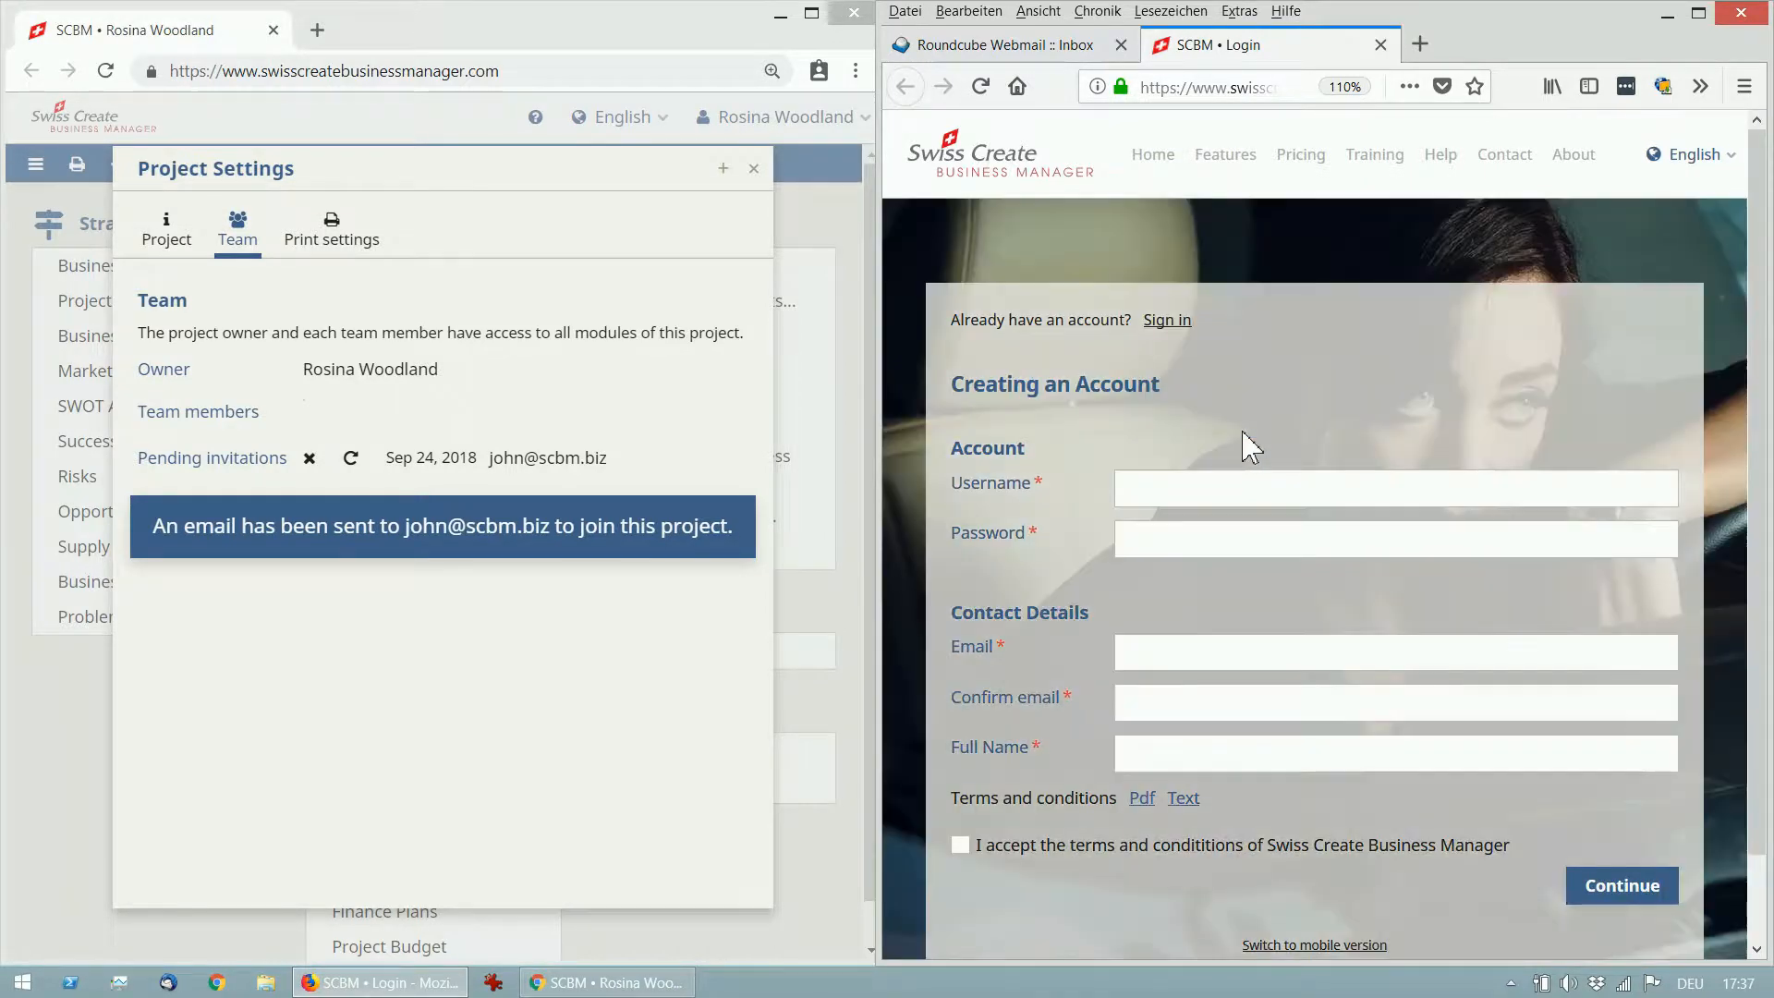
left_click(1190, 487)
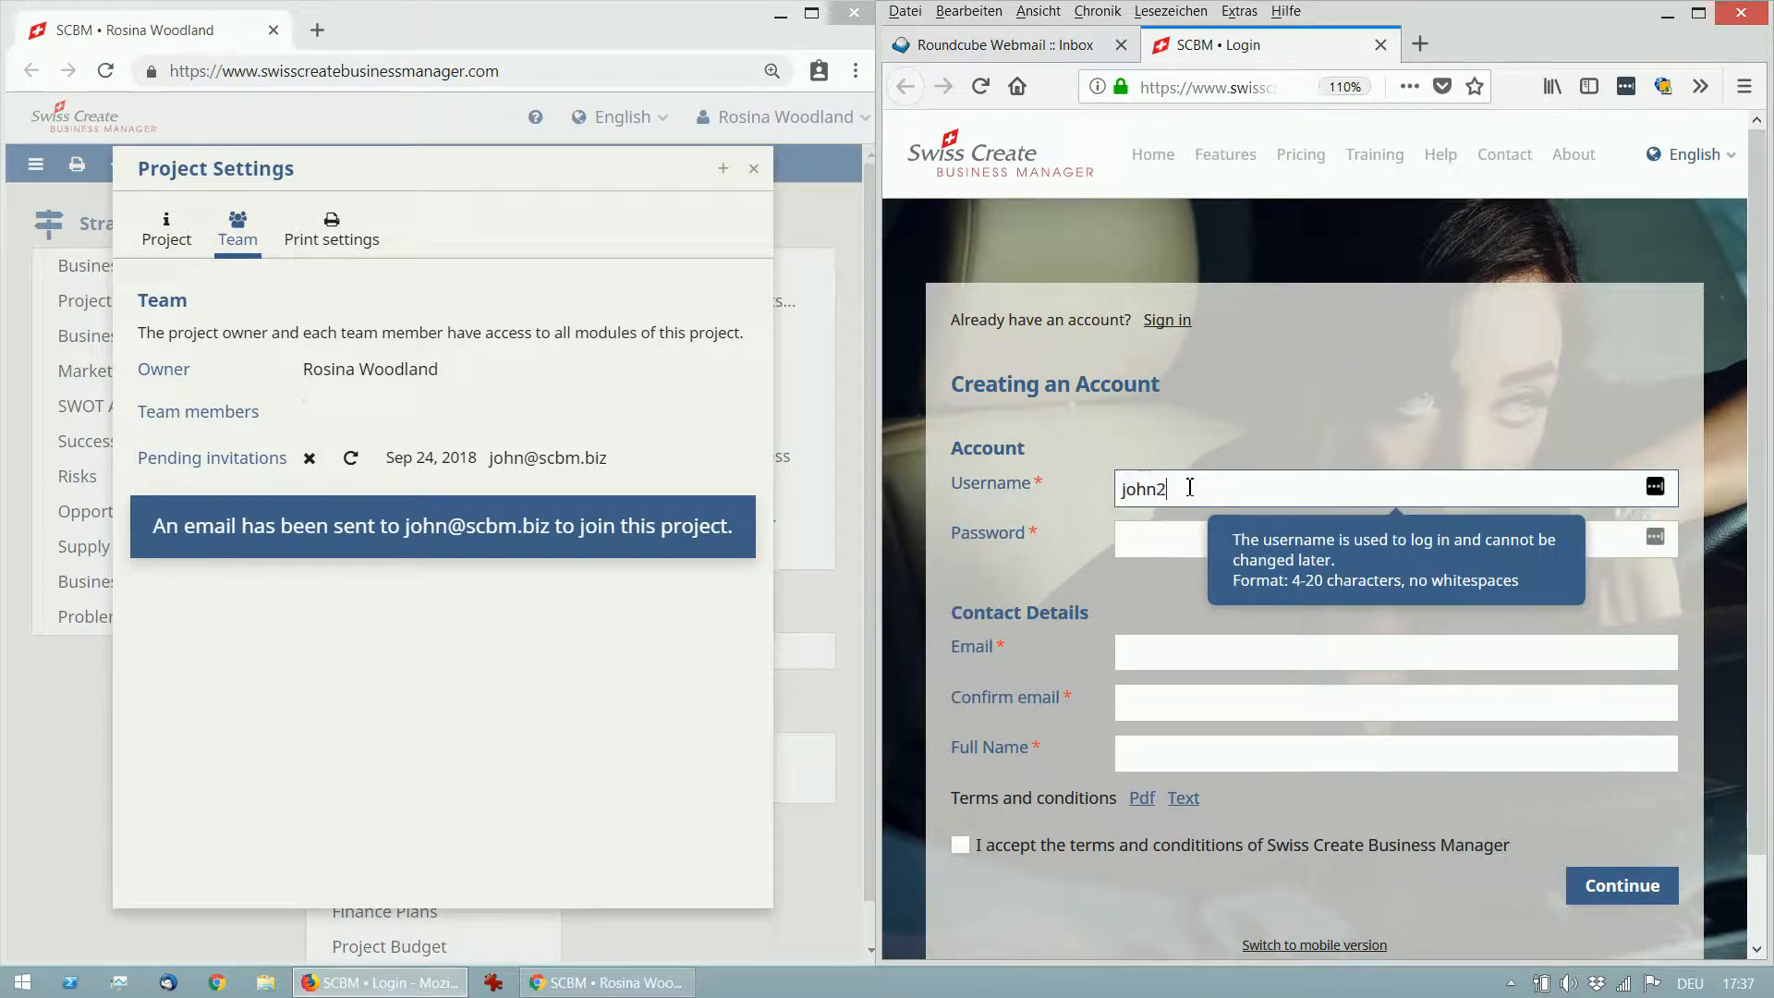
left_click(1173, 541)
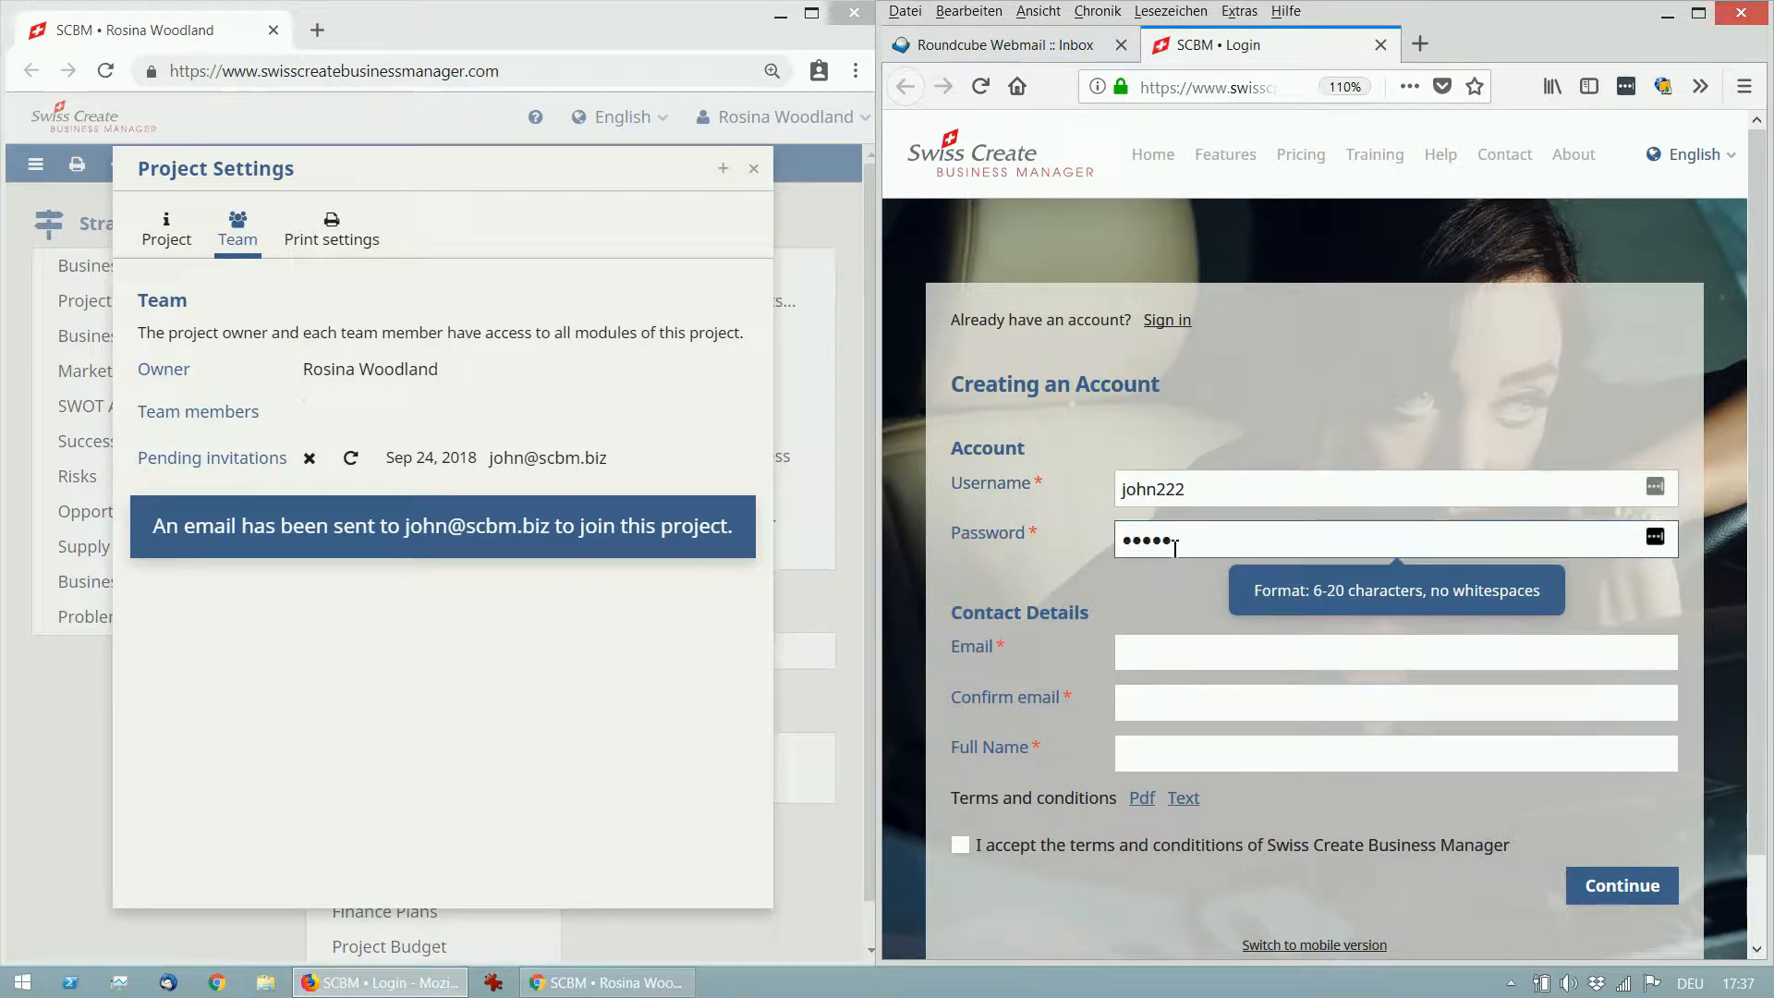
left_click(1185, 649)
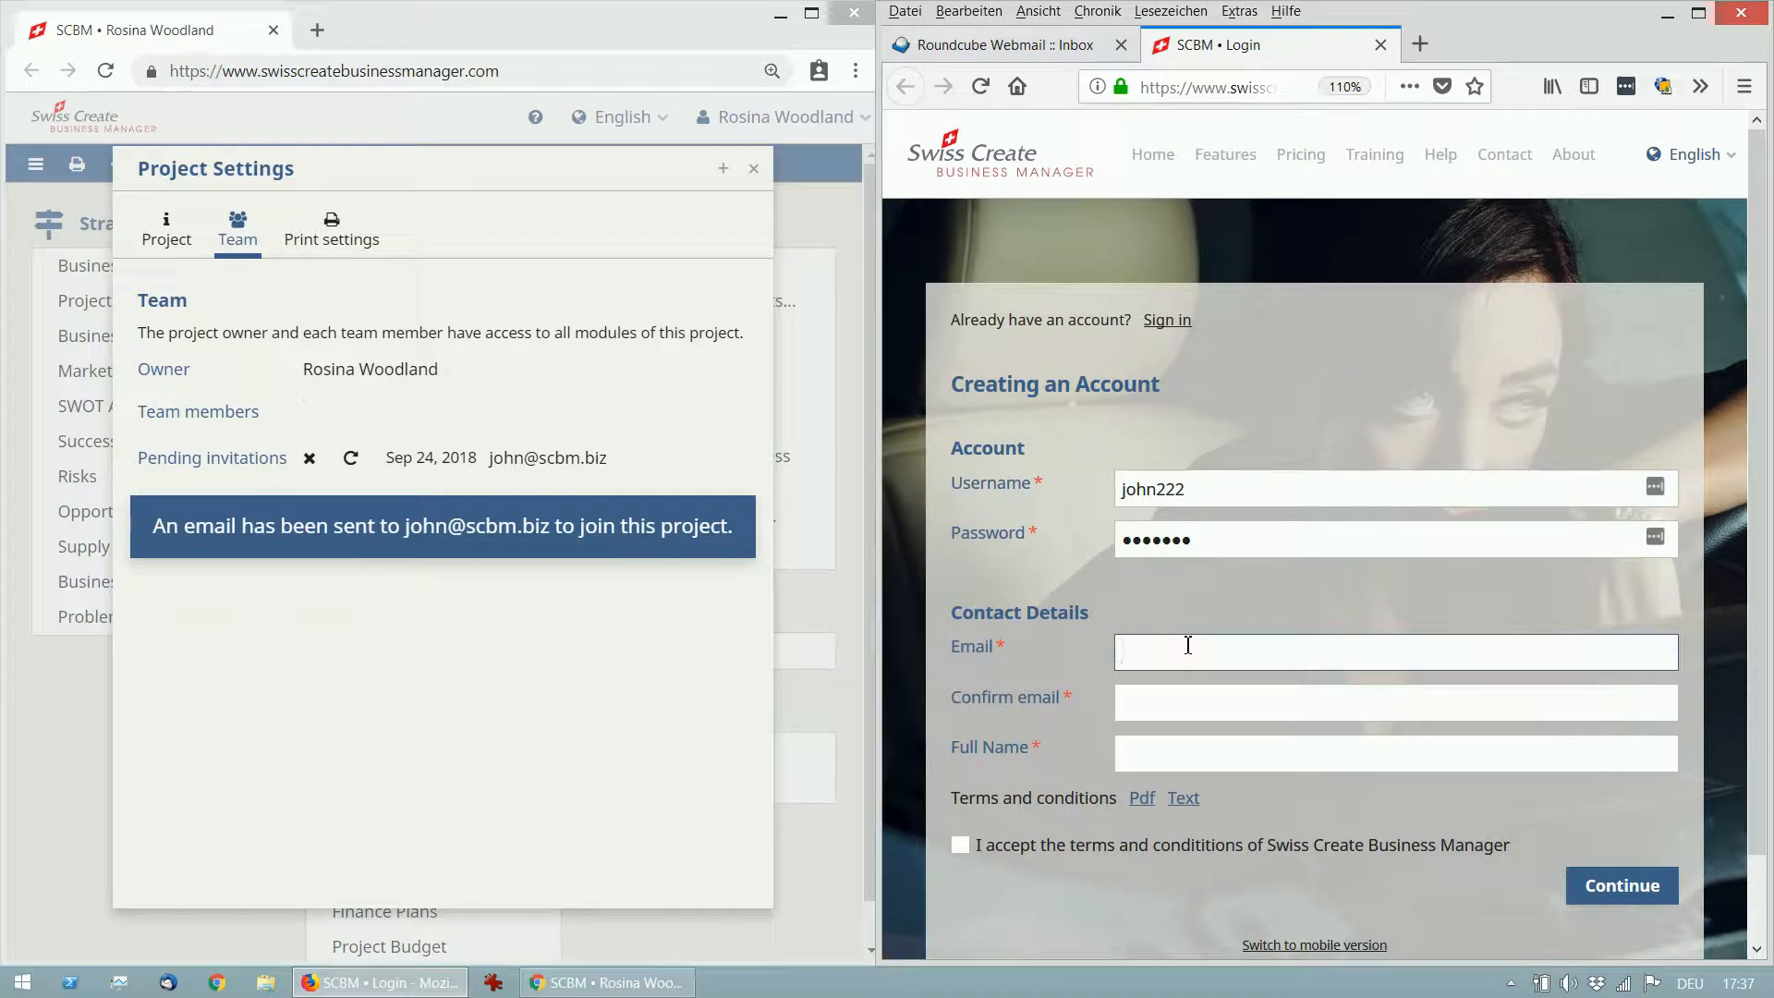
scroll(1298, 582, "down", 2)
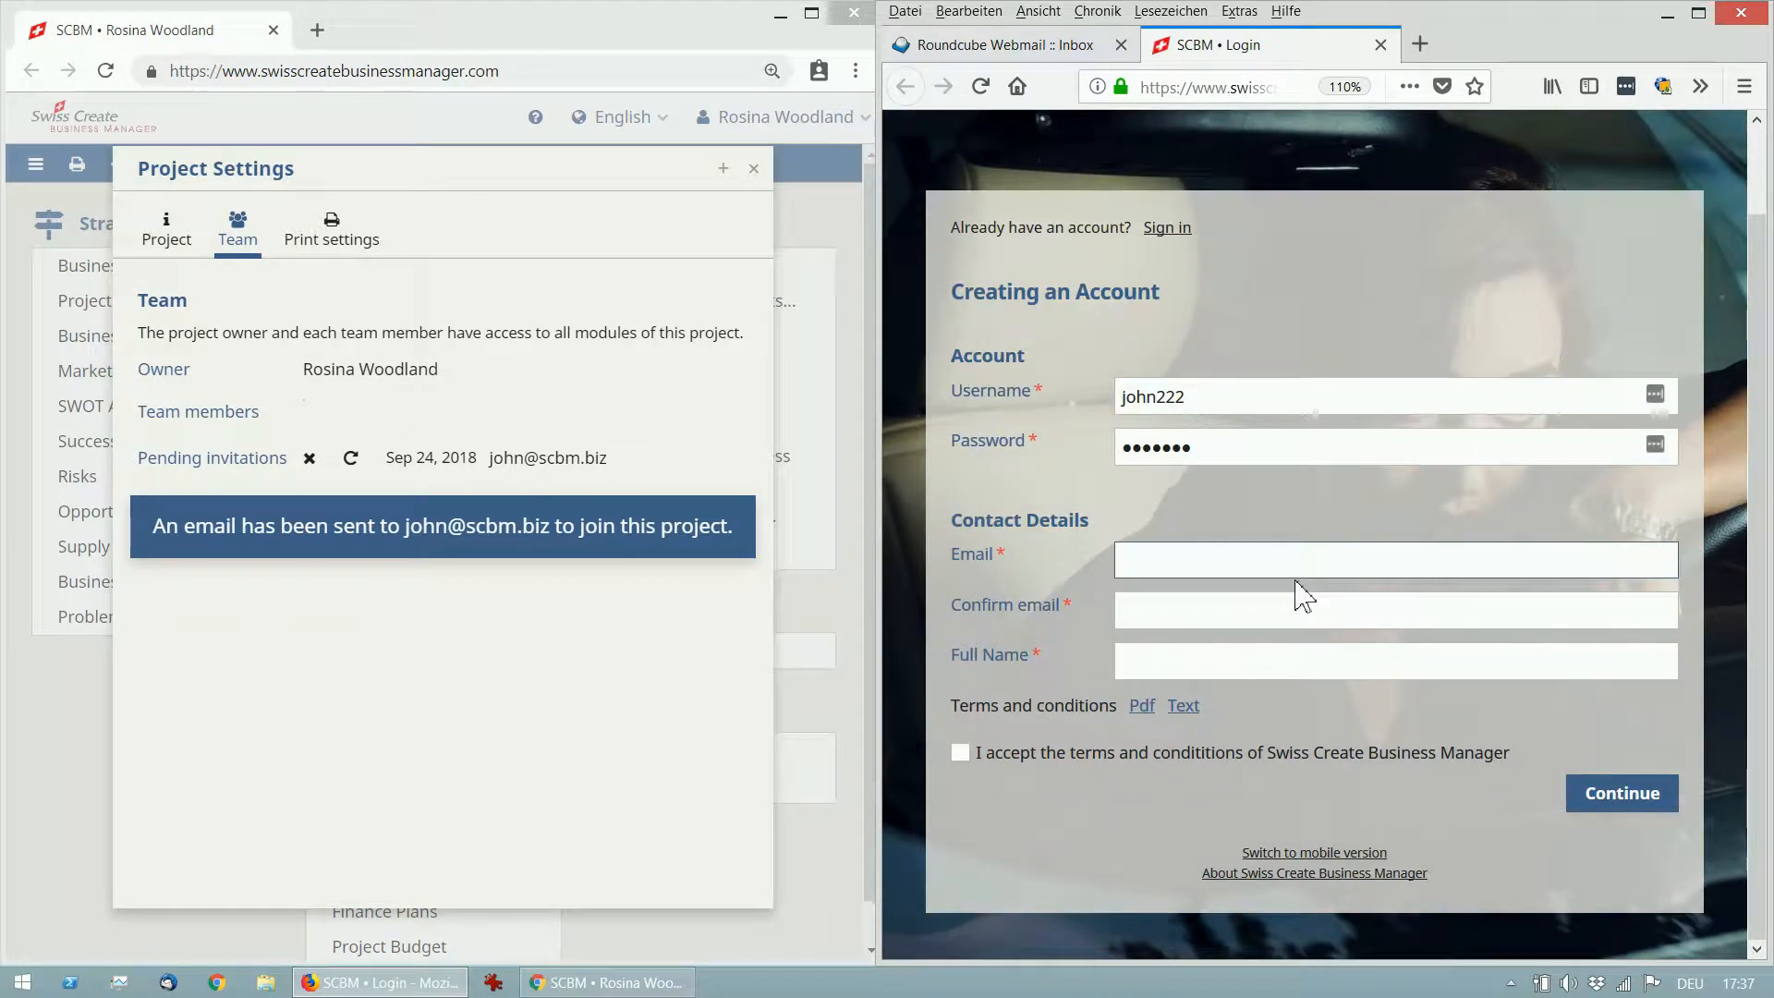
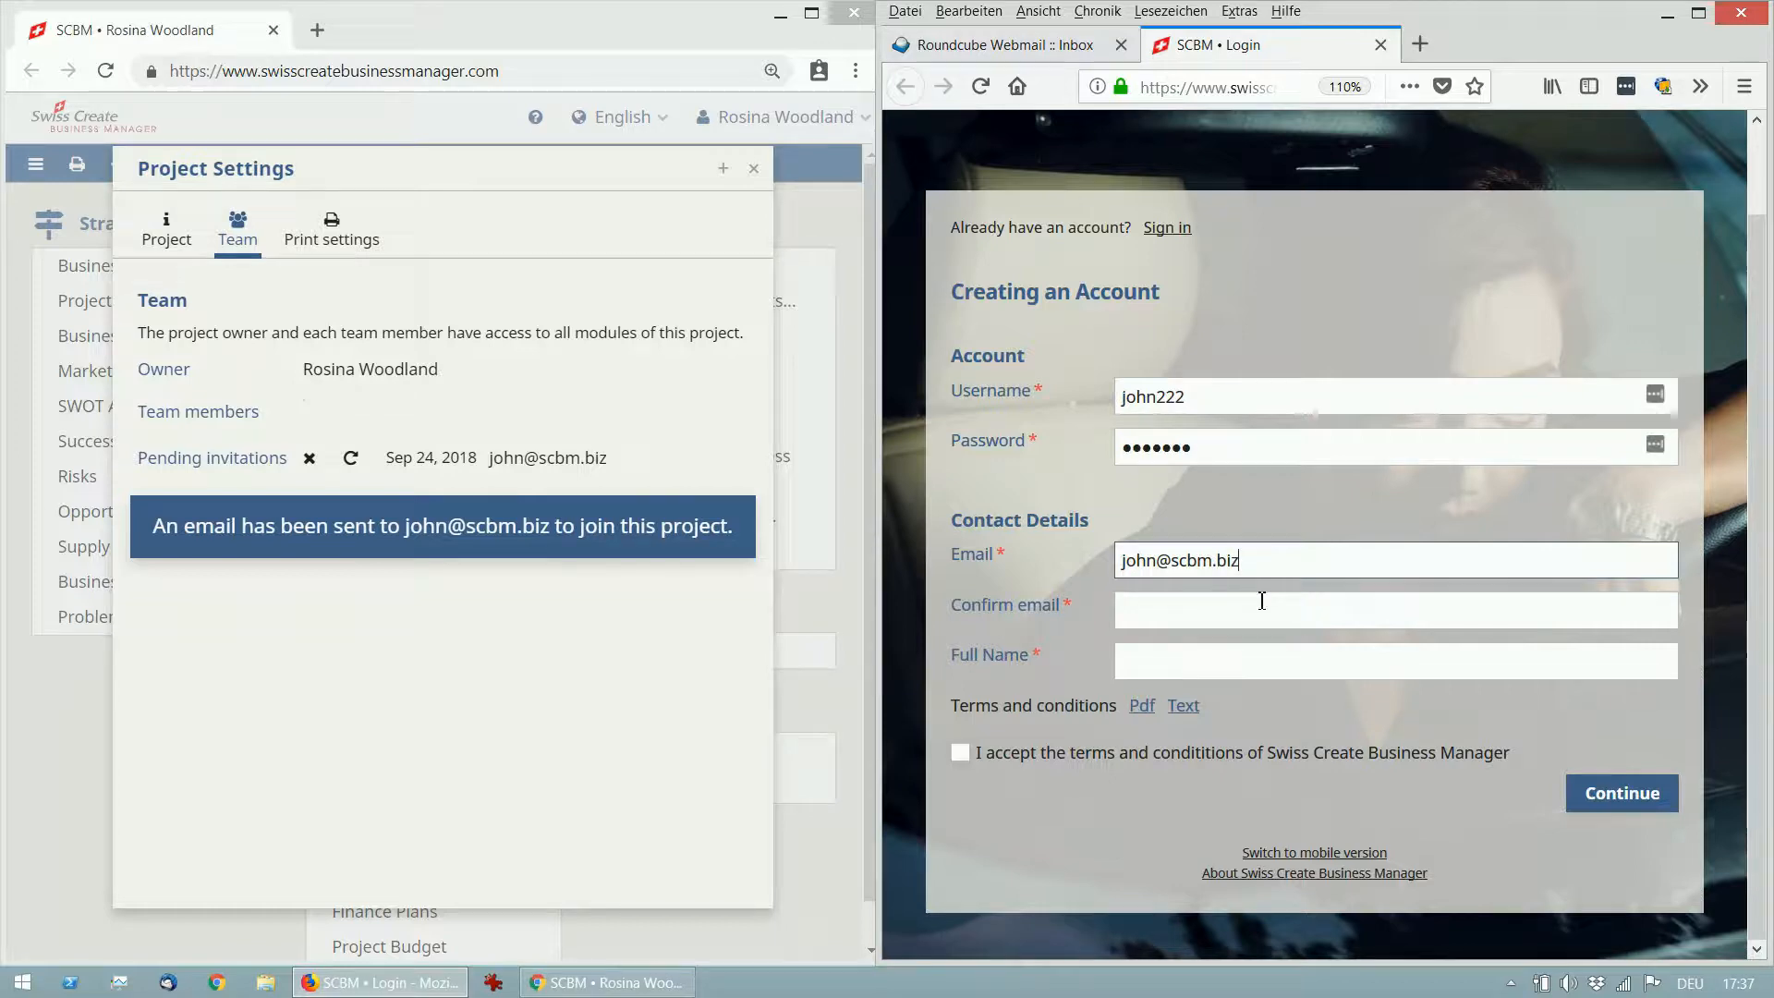
Confirm the e-mail, enter the member's full name, accept the terms and submit the registration.
left_click(1257, 605)
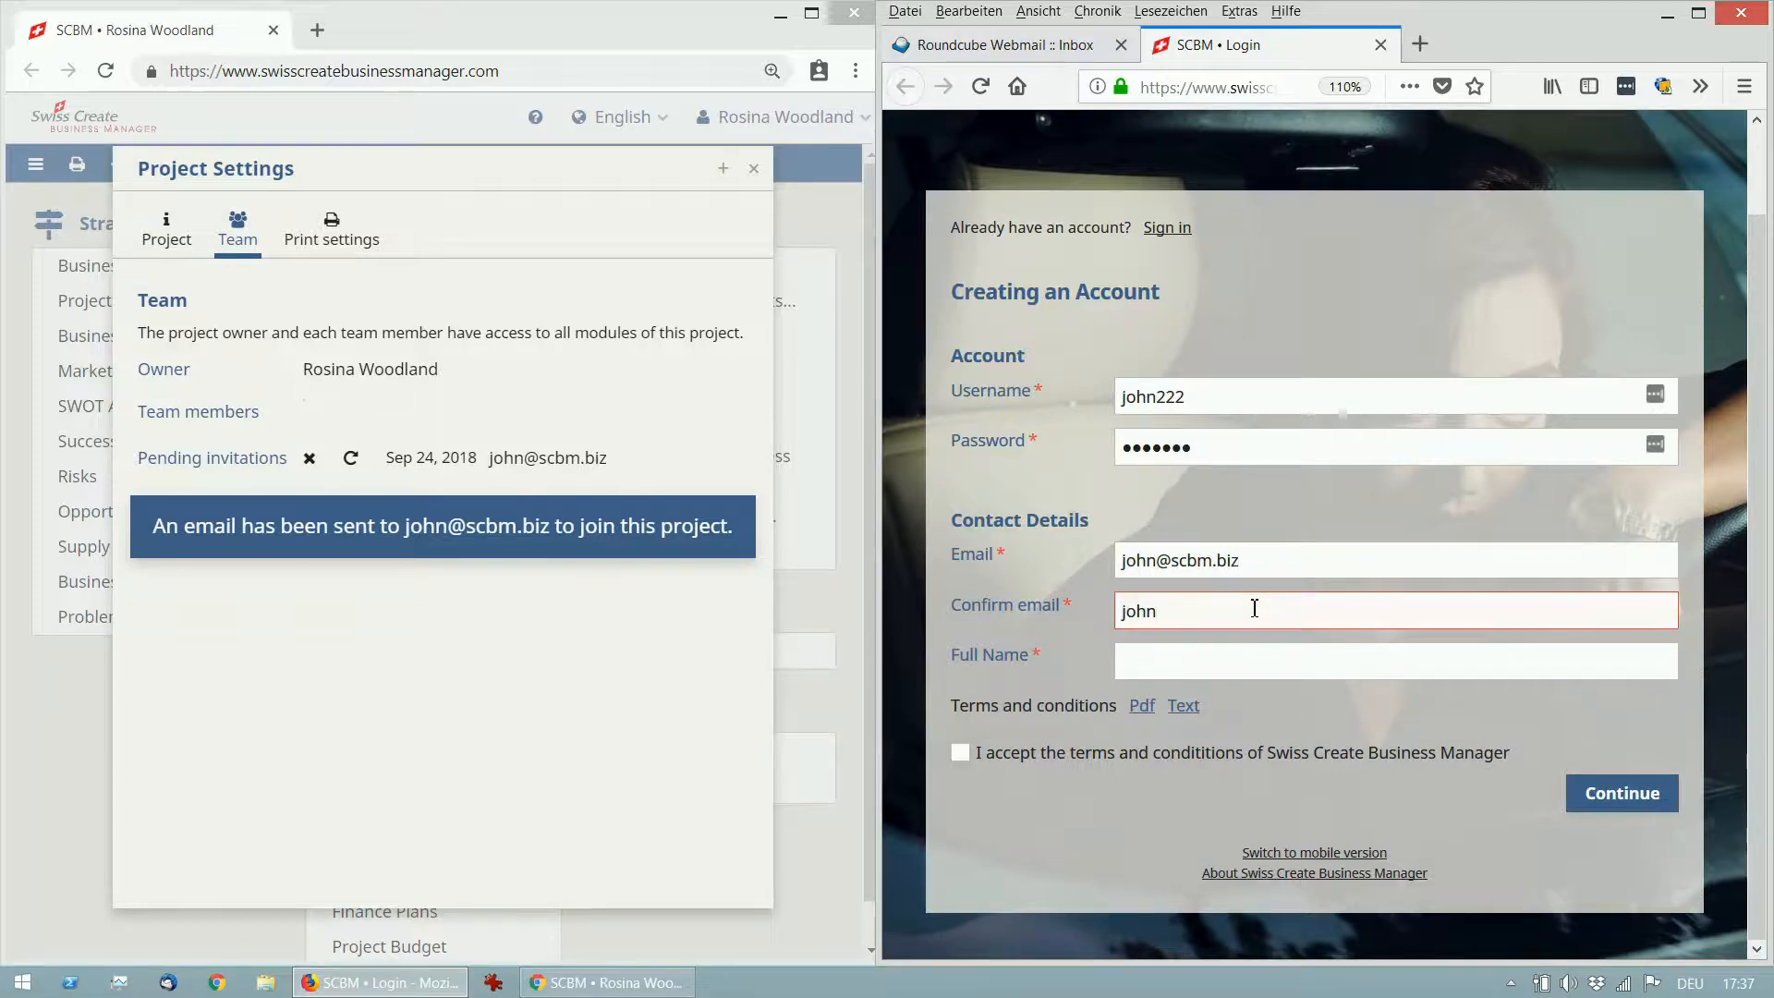
left_click(1229, 665)
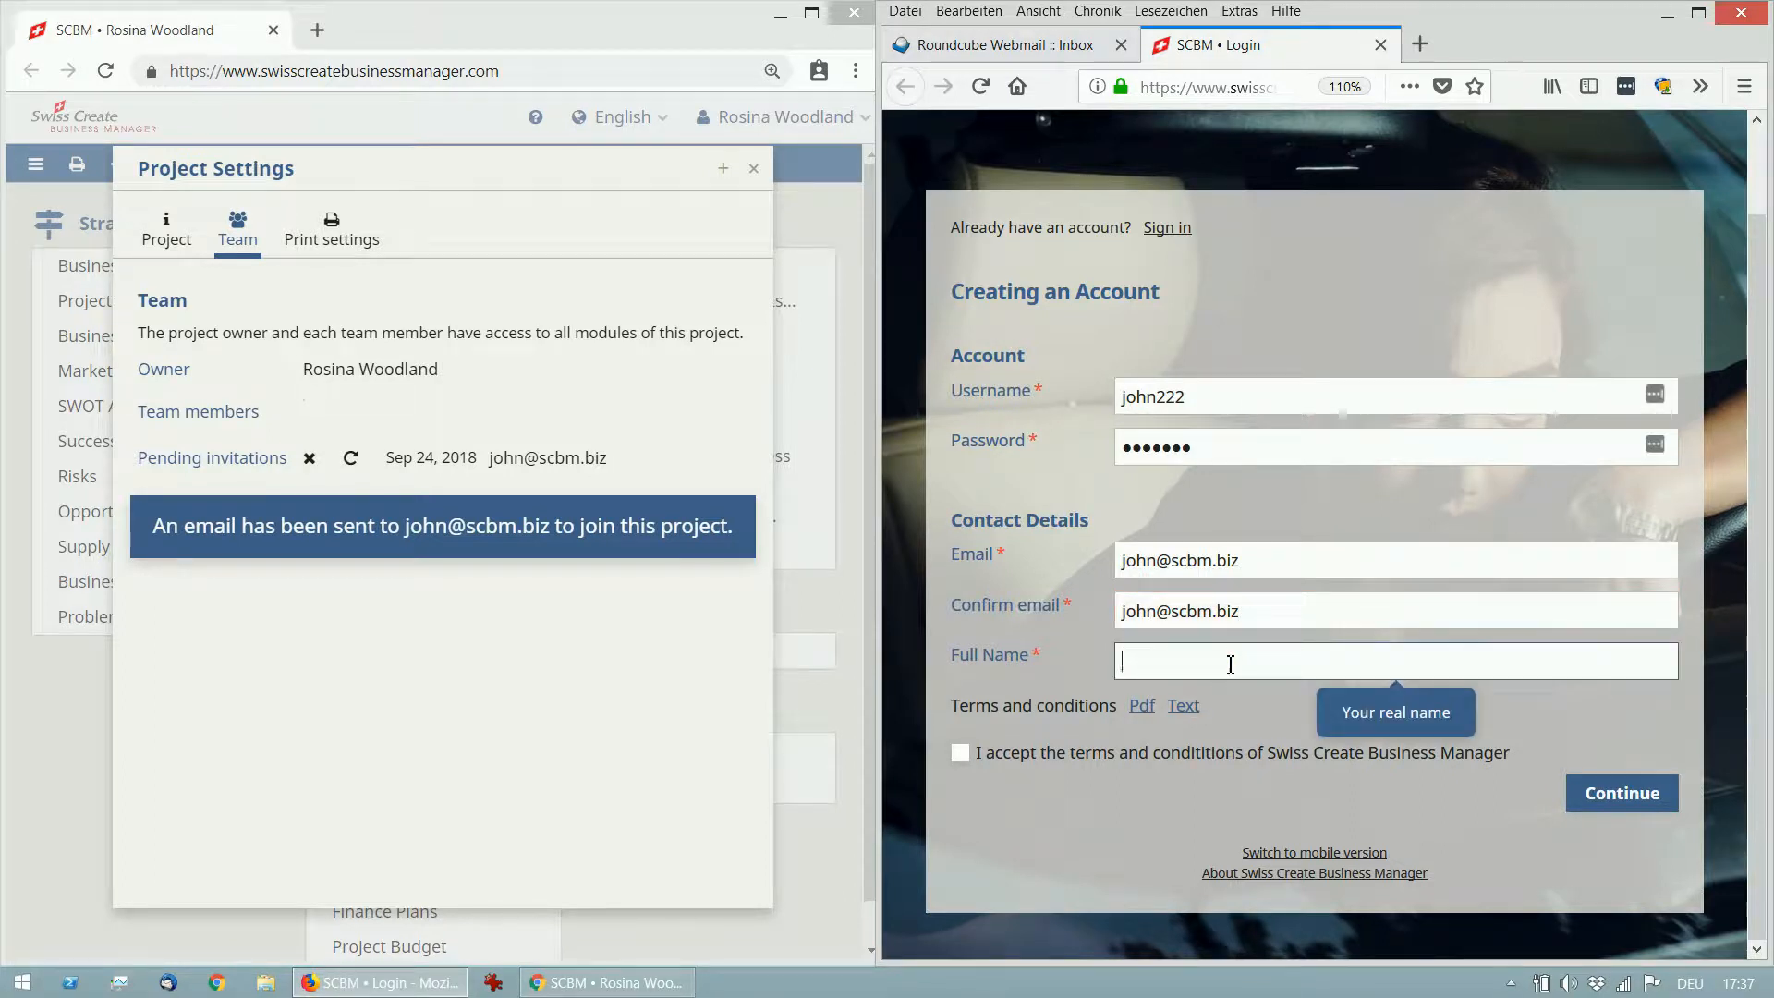
type("John Beekeeper")
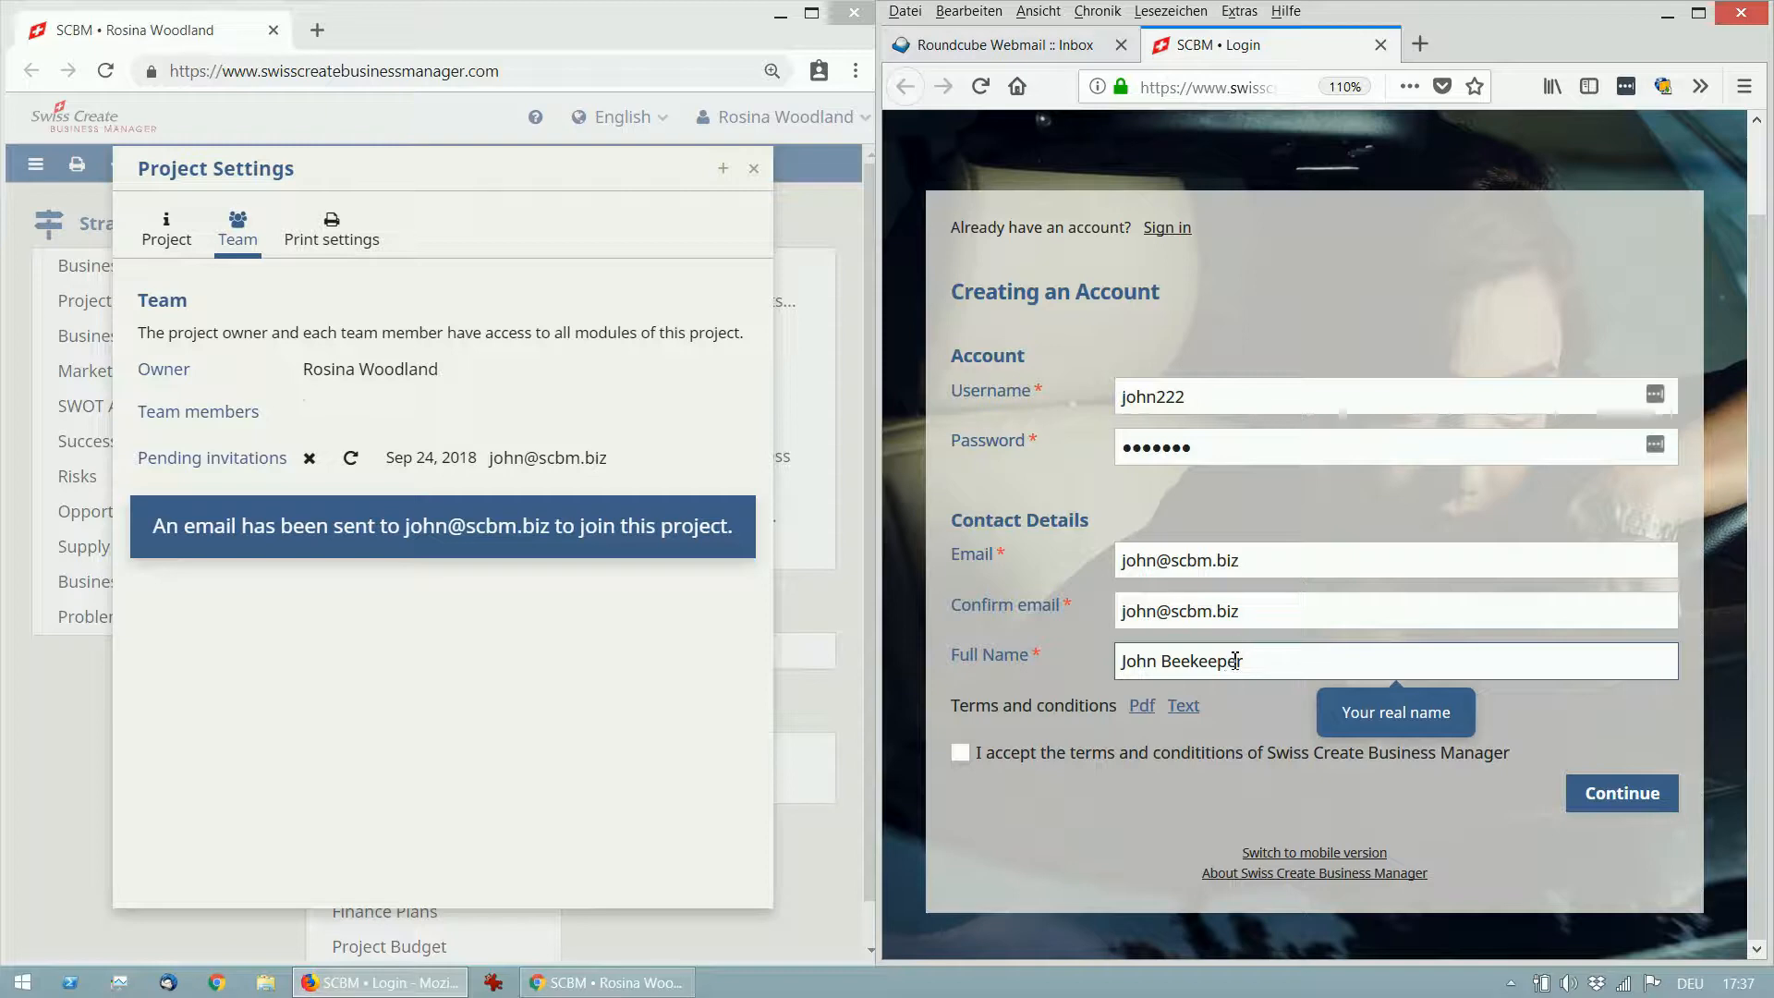
left_click(1166, 754)
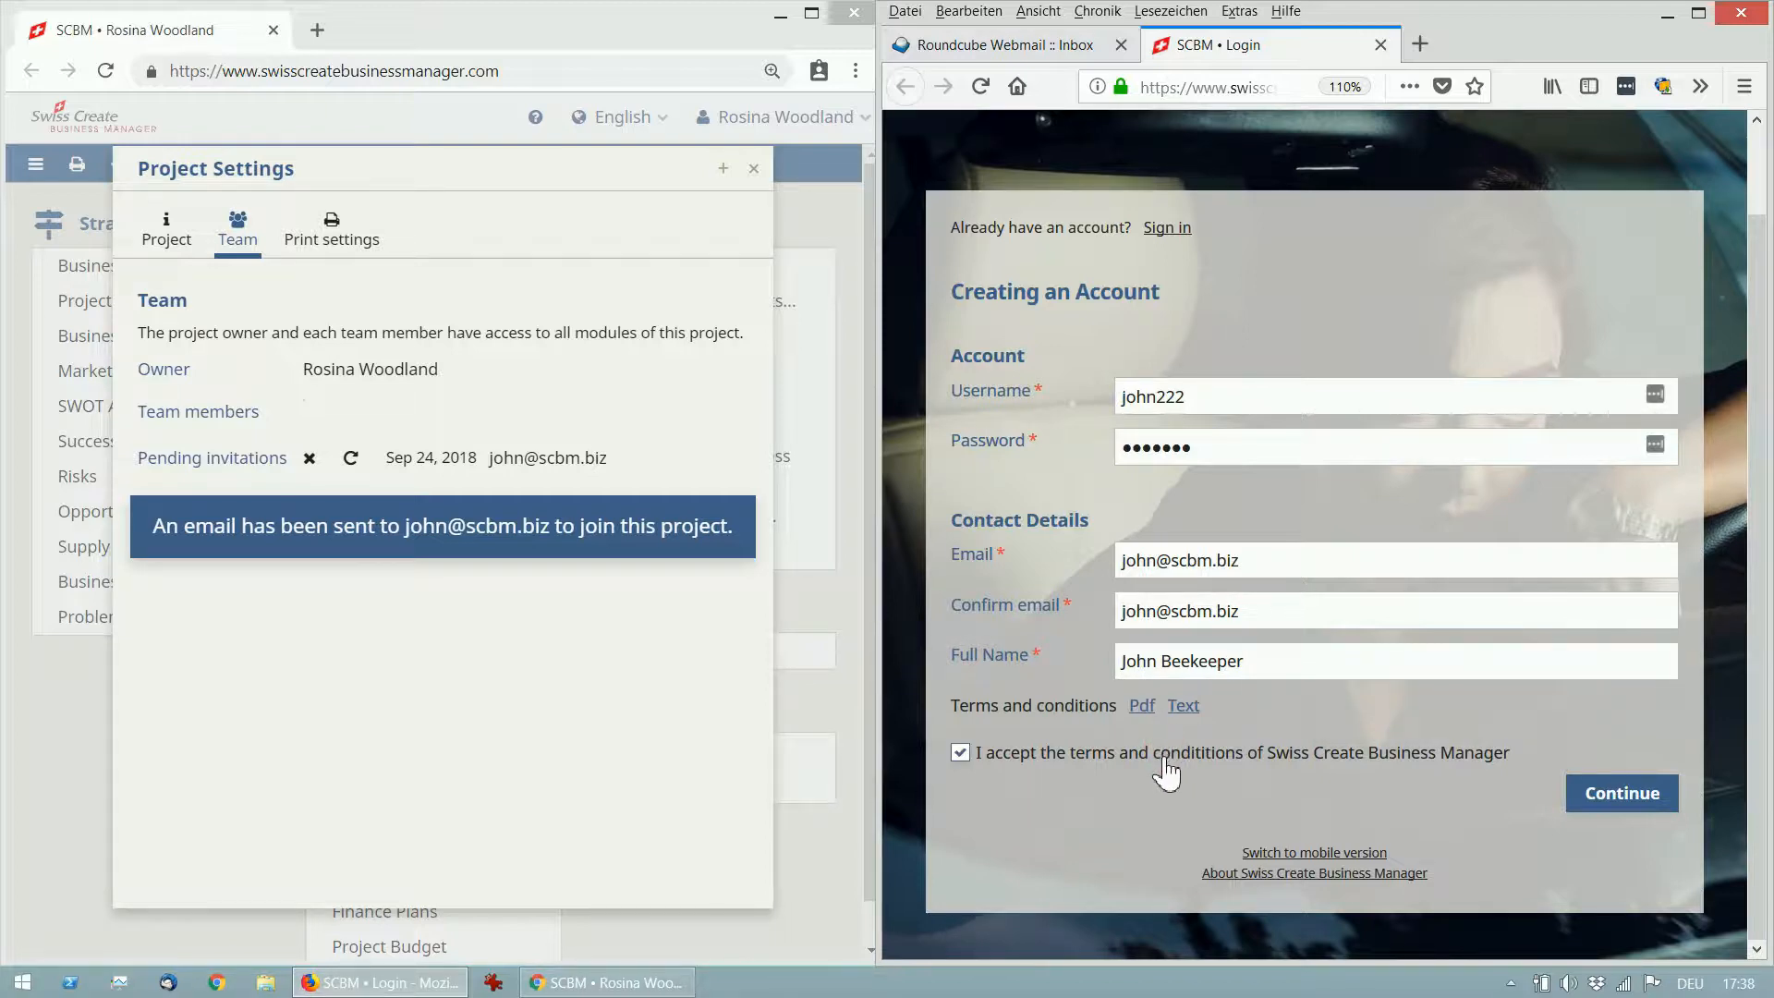
left_click(1635, 800)
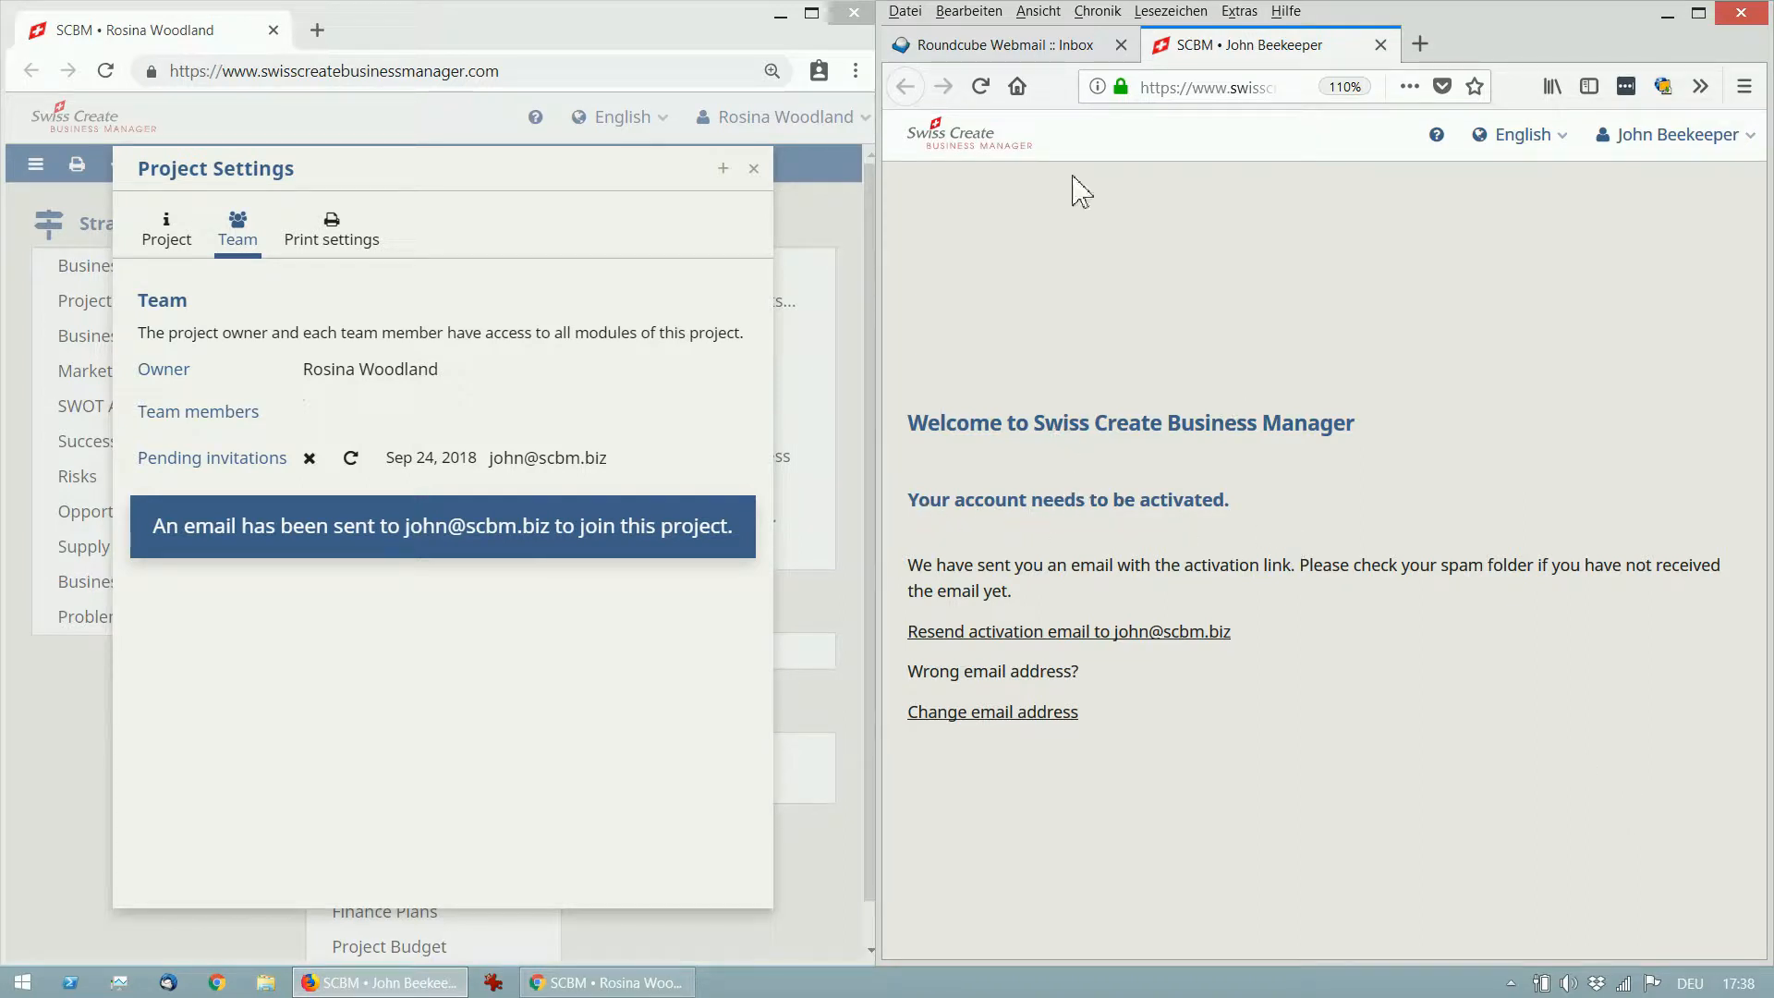
Refresh the Roundcube inbox, open the welcome email and activate the account from its Activate link.
left_click(1054, 52)
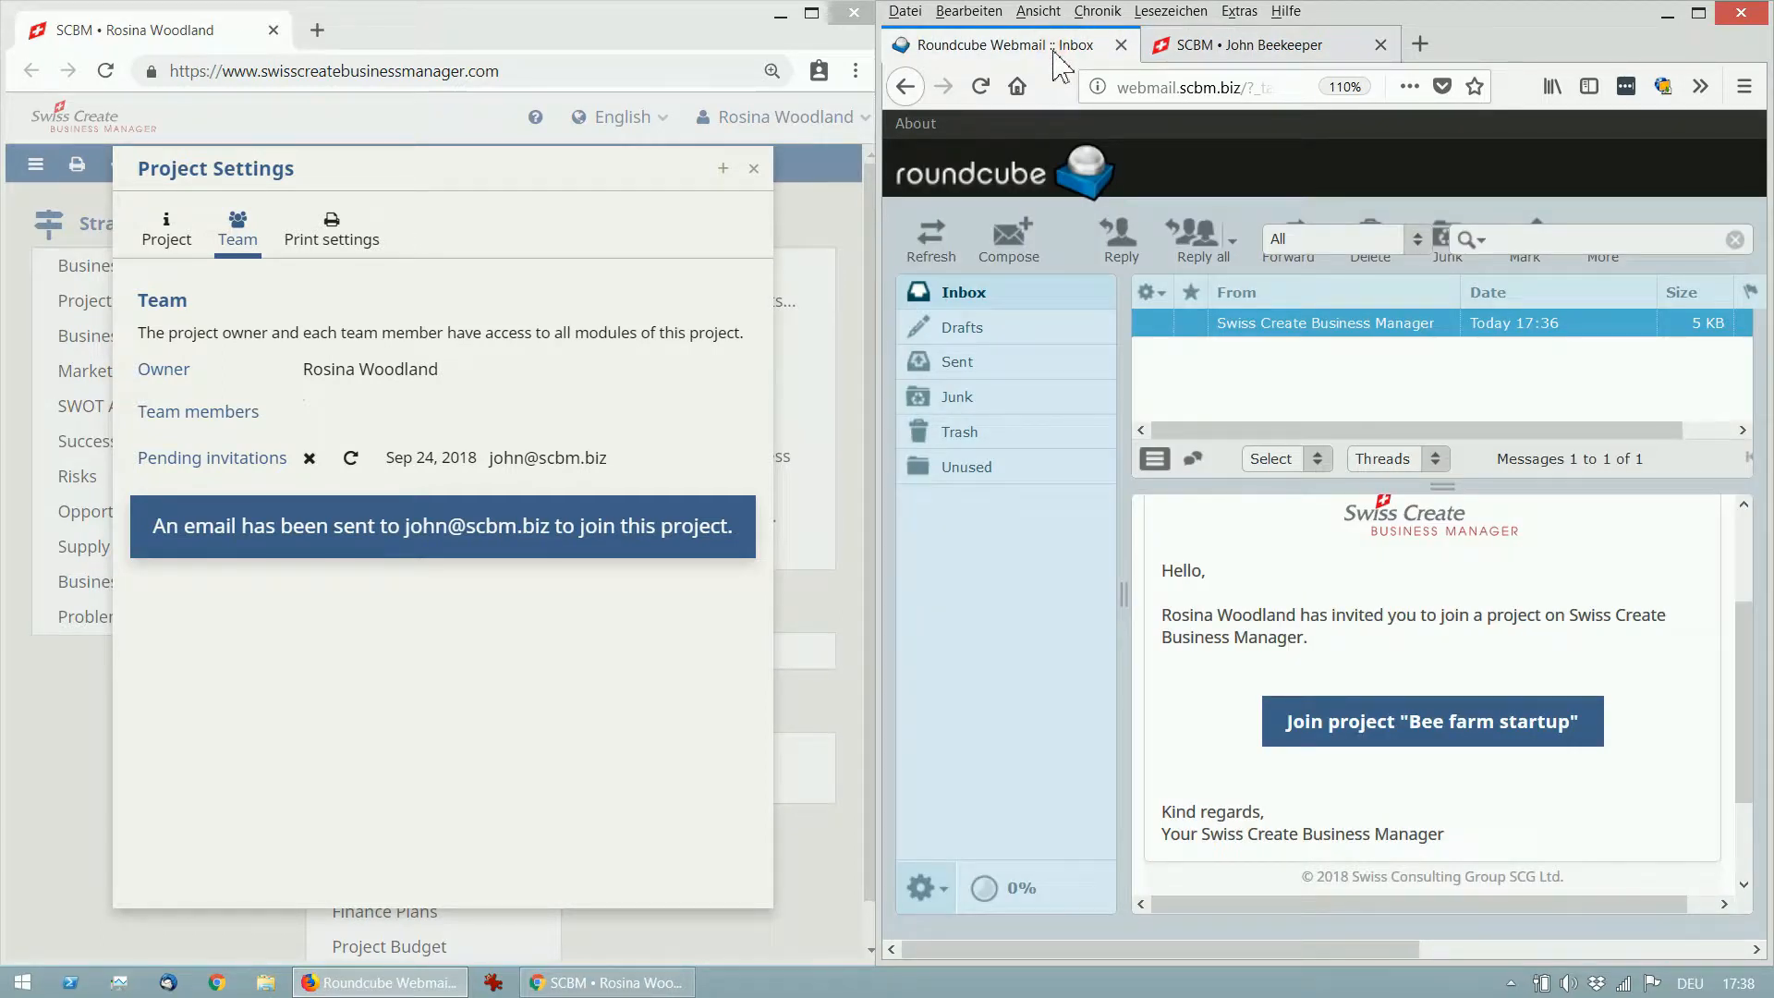
left_click(947, 247)
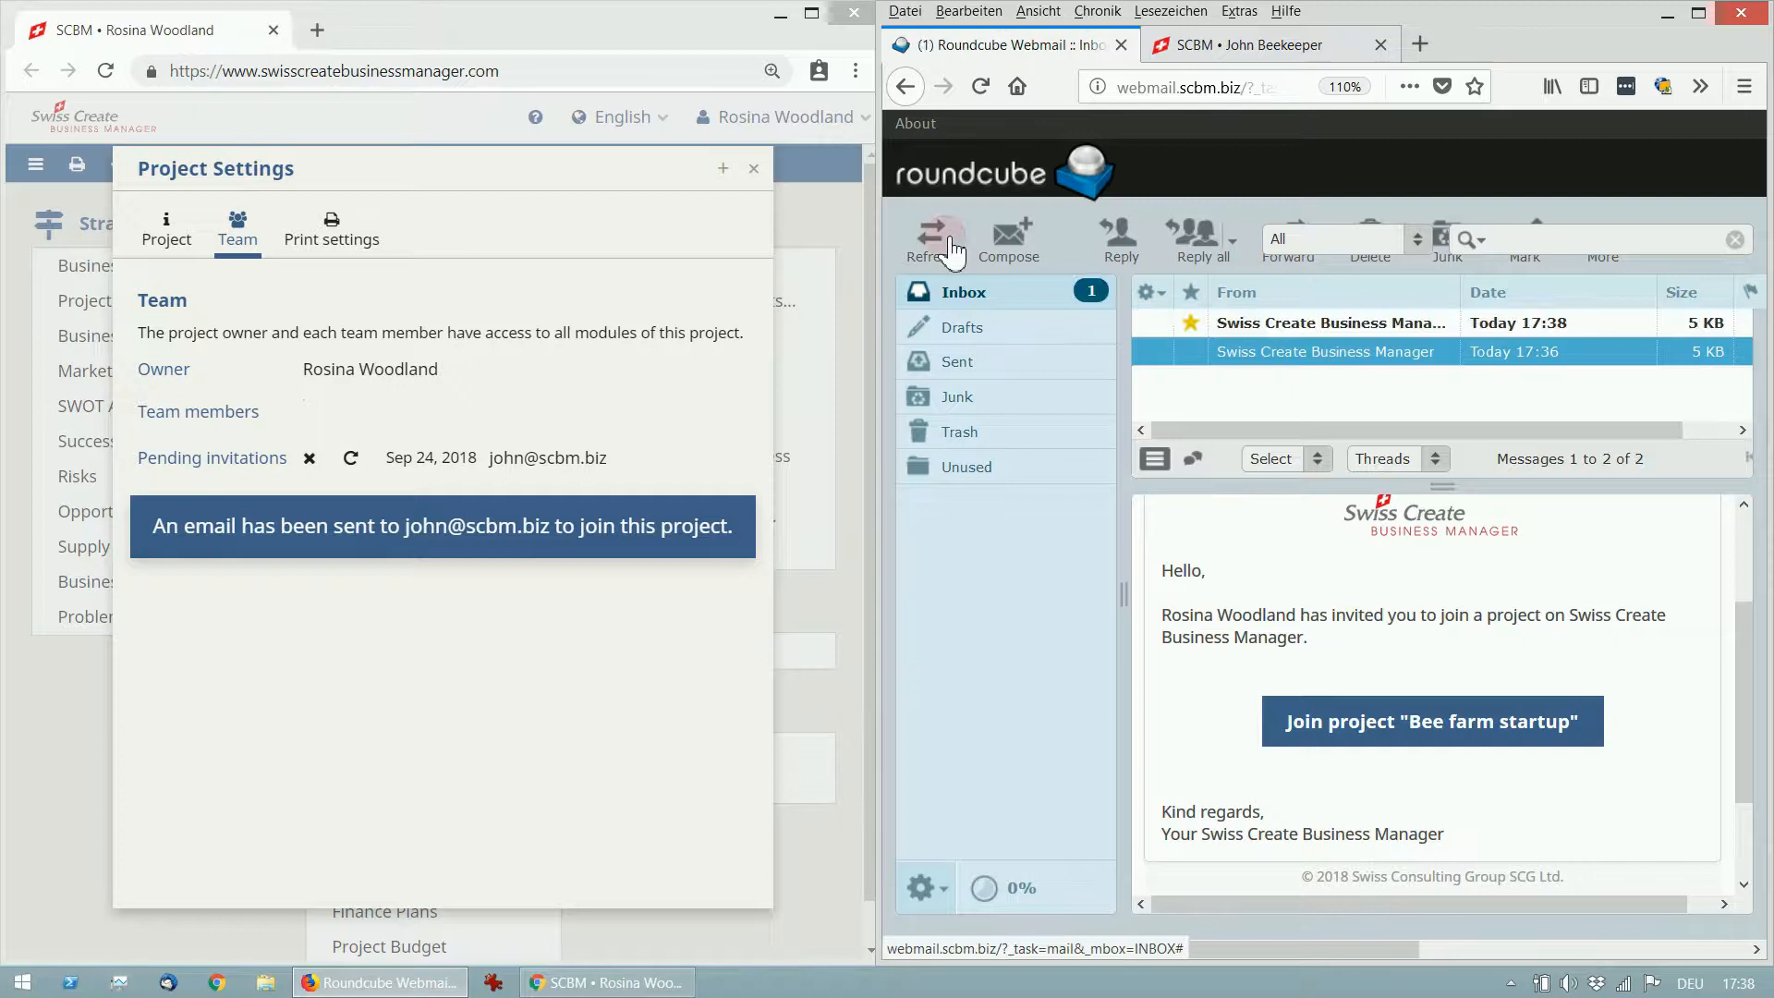
left_click(1312, 323)
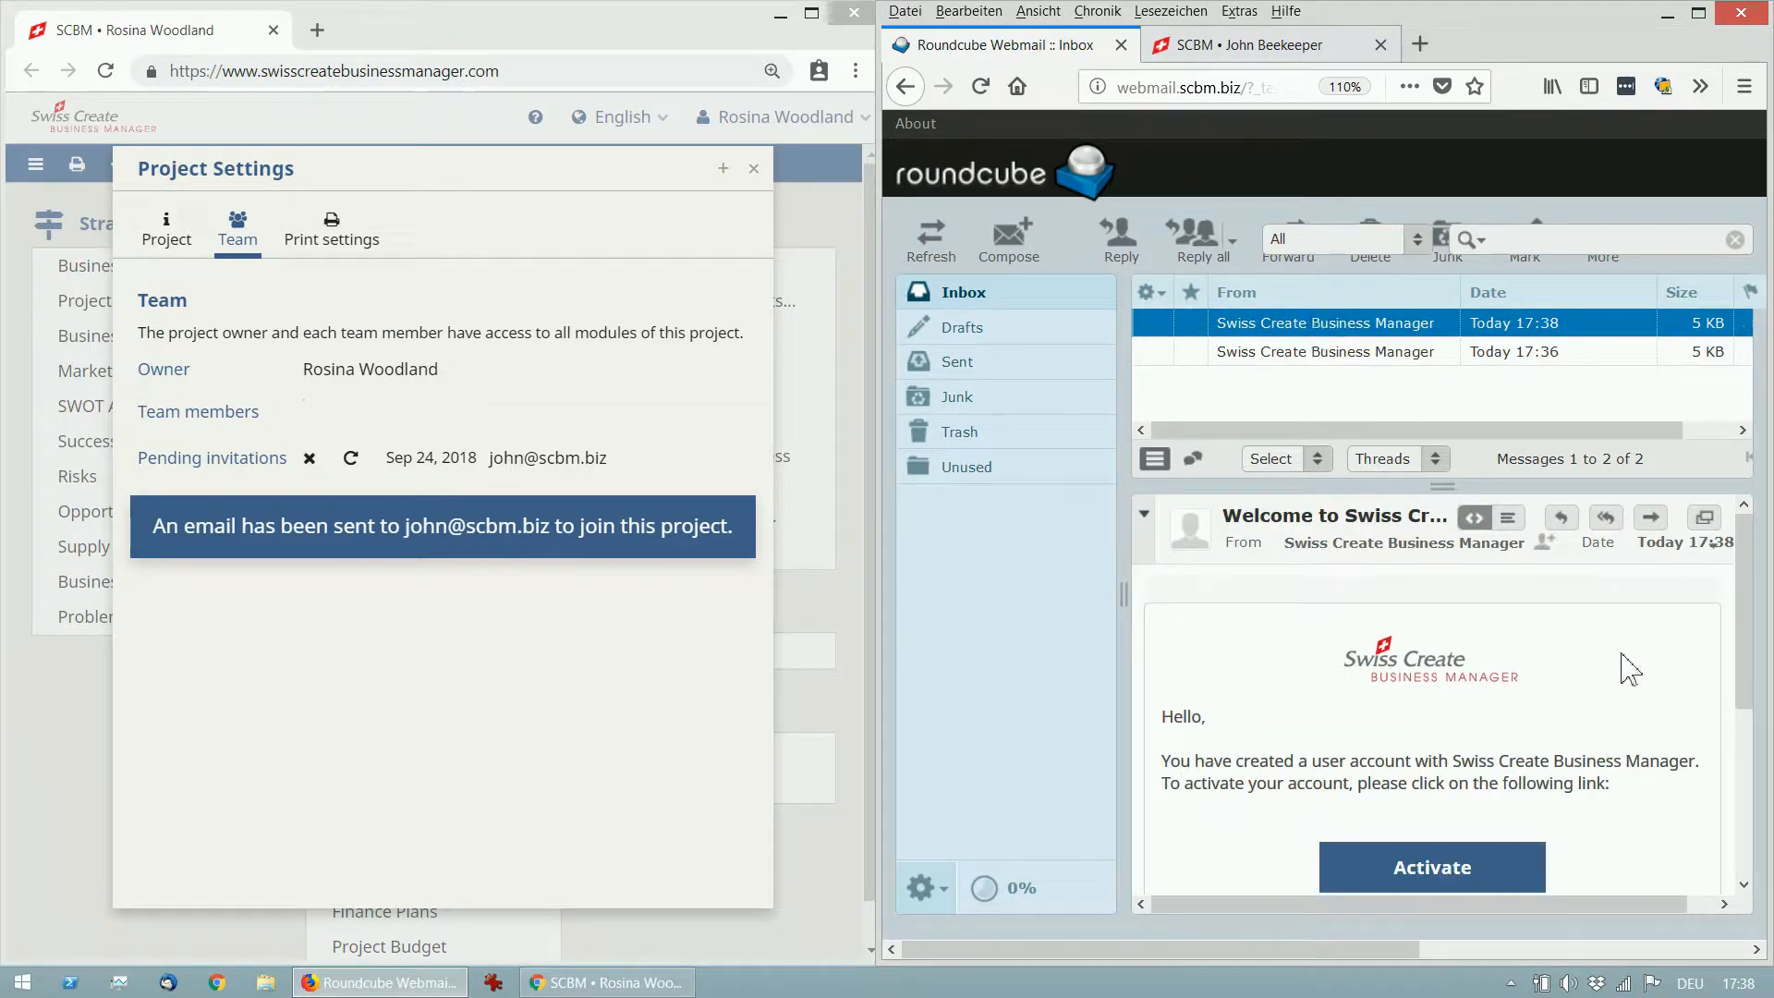
left_click_drag(1740, 624, 1744, 677)
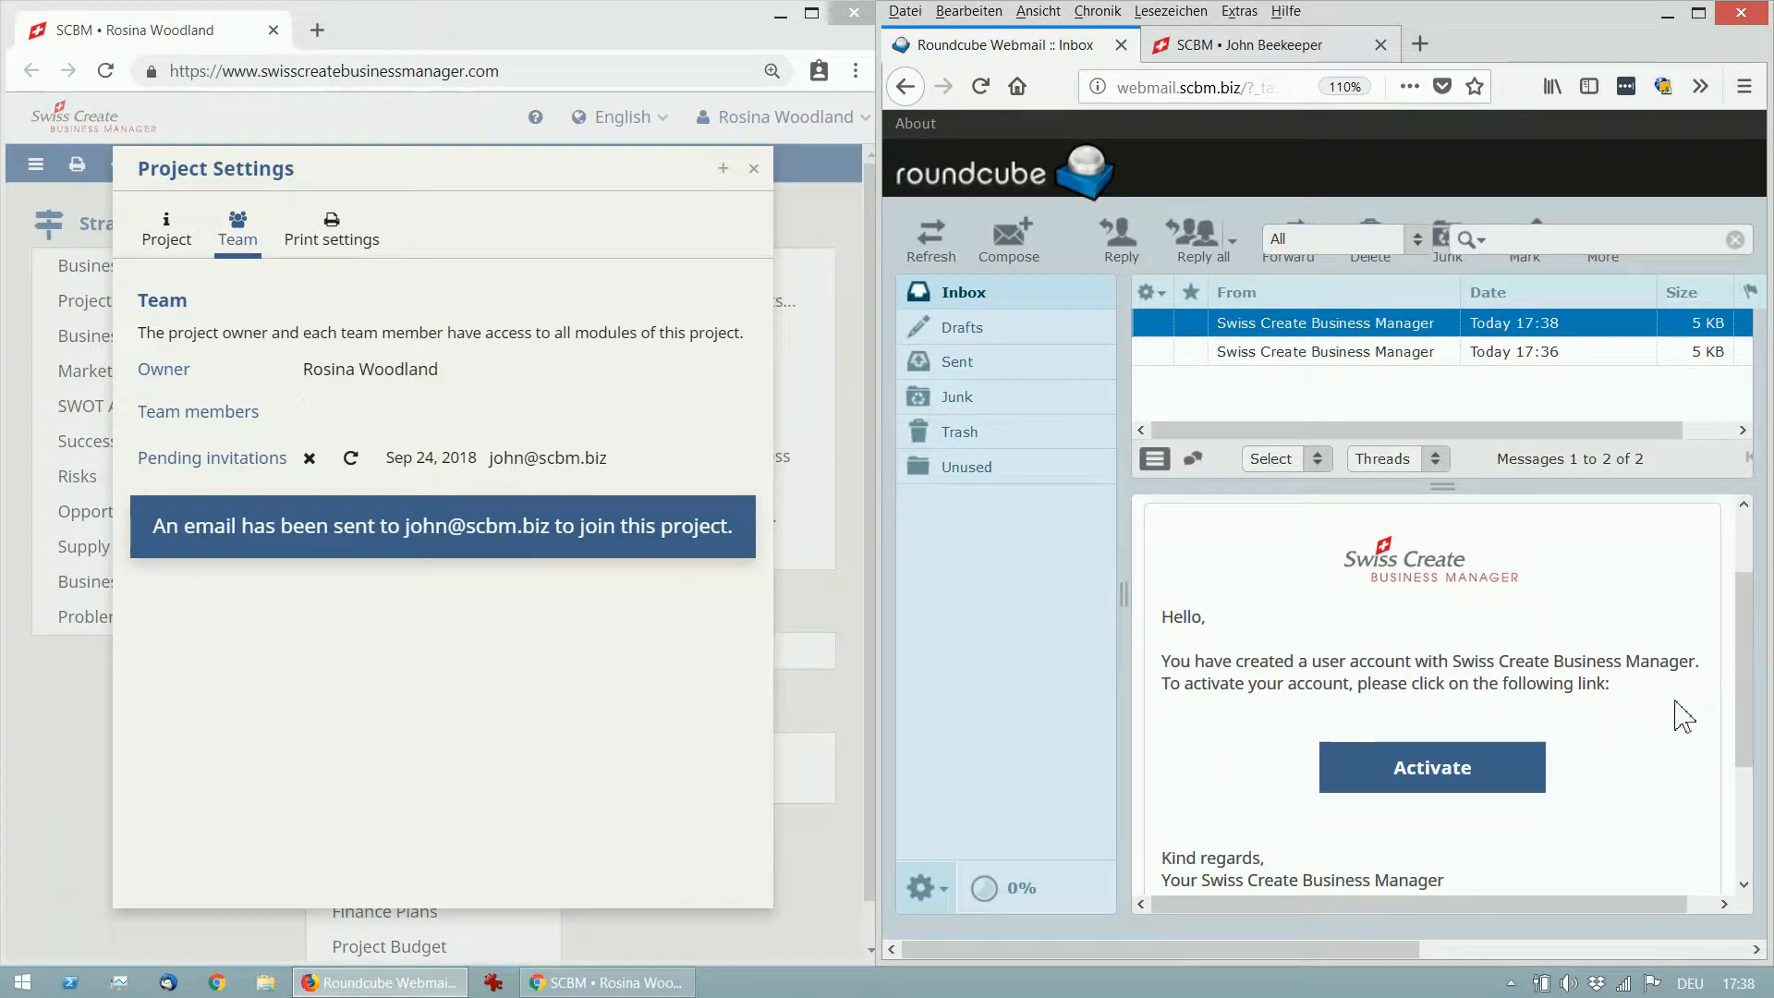
left_click(1521, 783)
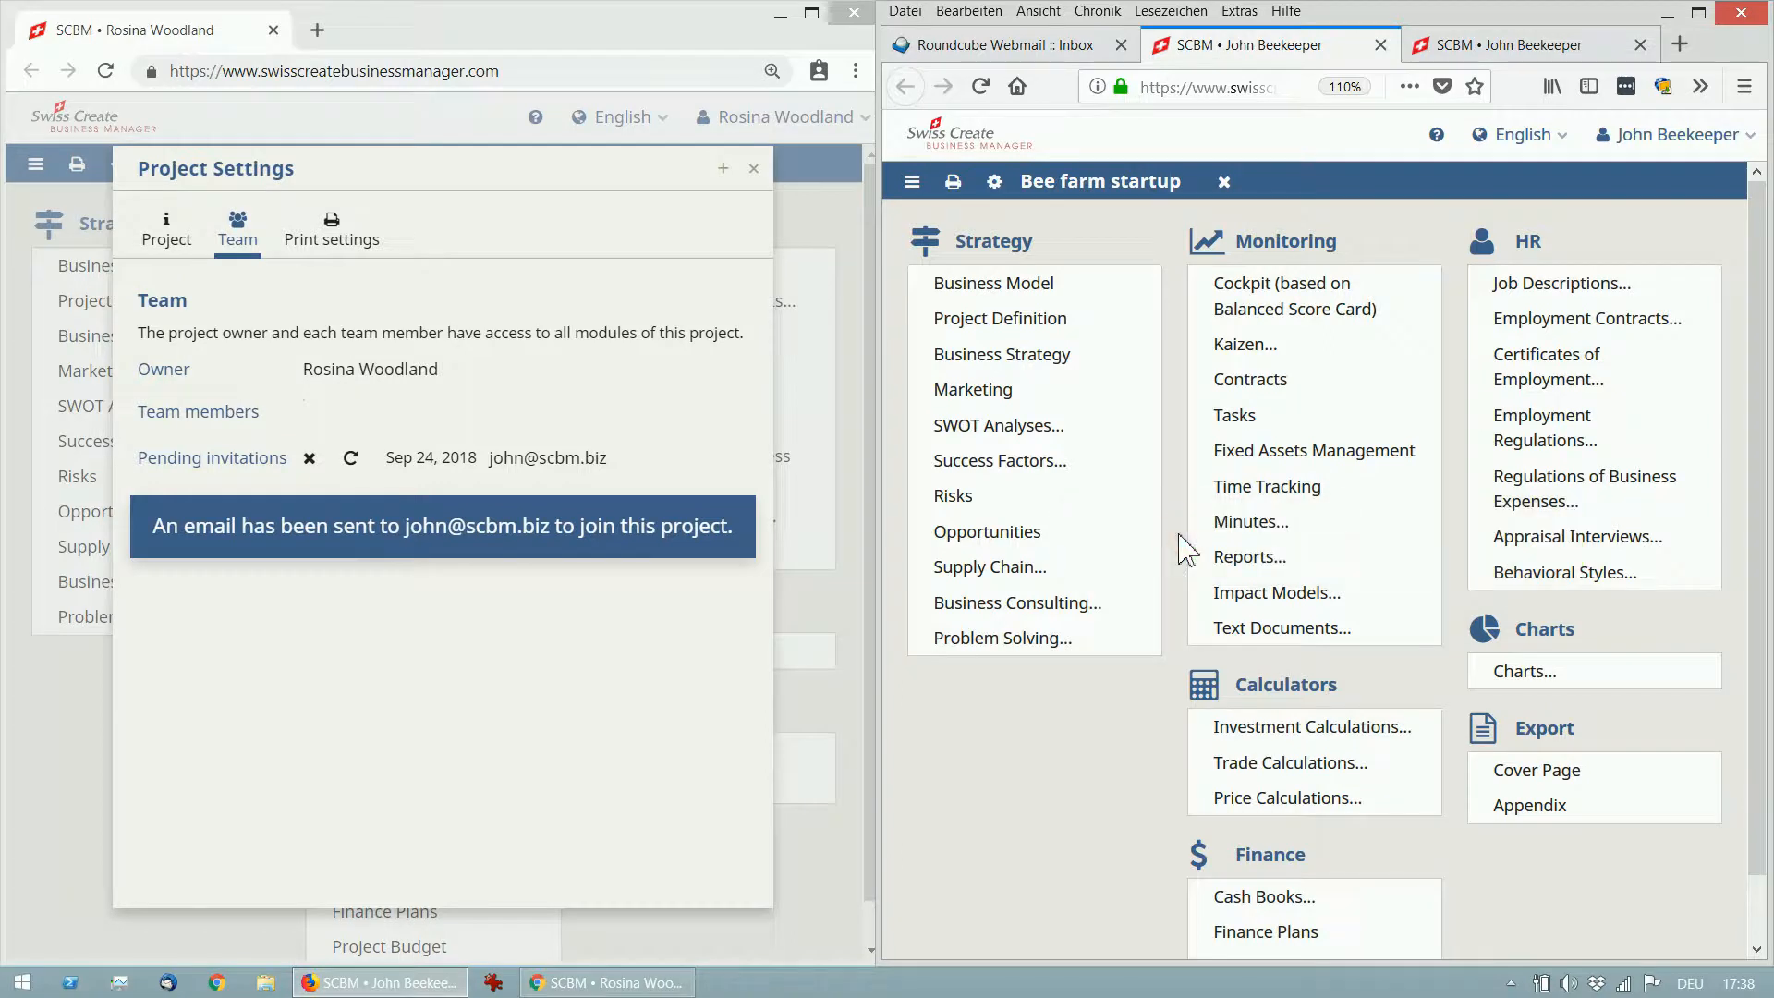
Confirm the new member is listed on the project's Team tab, then open Strategy > Business Model.
left_click(685, 513)
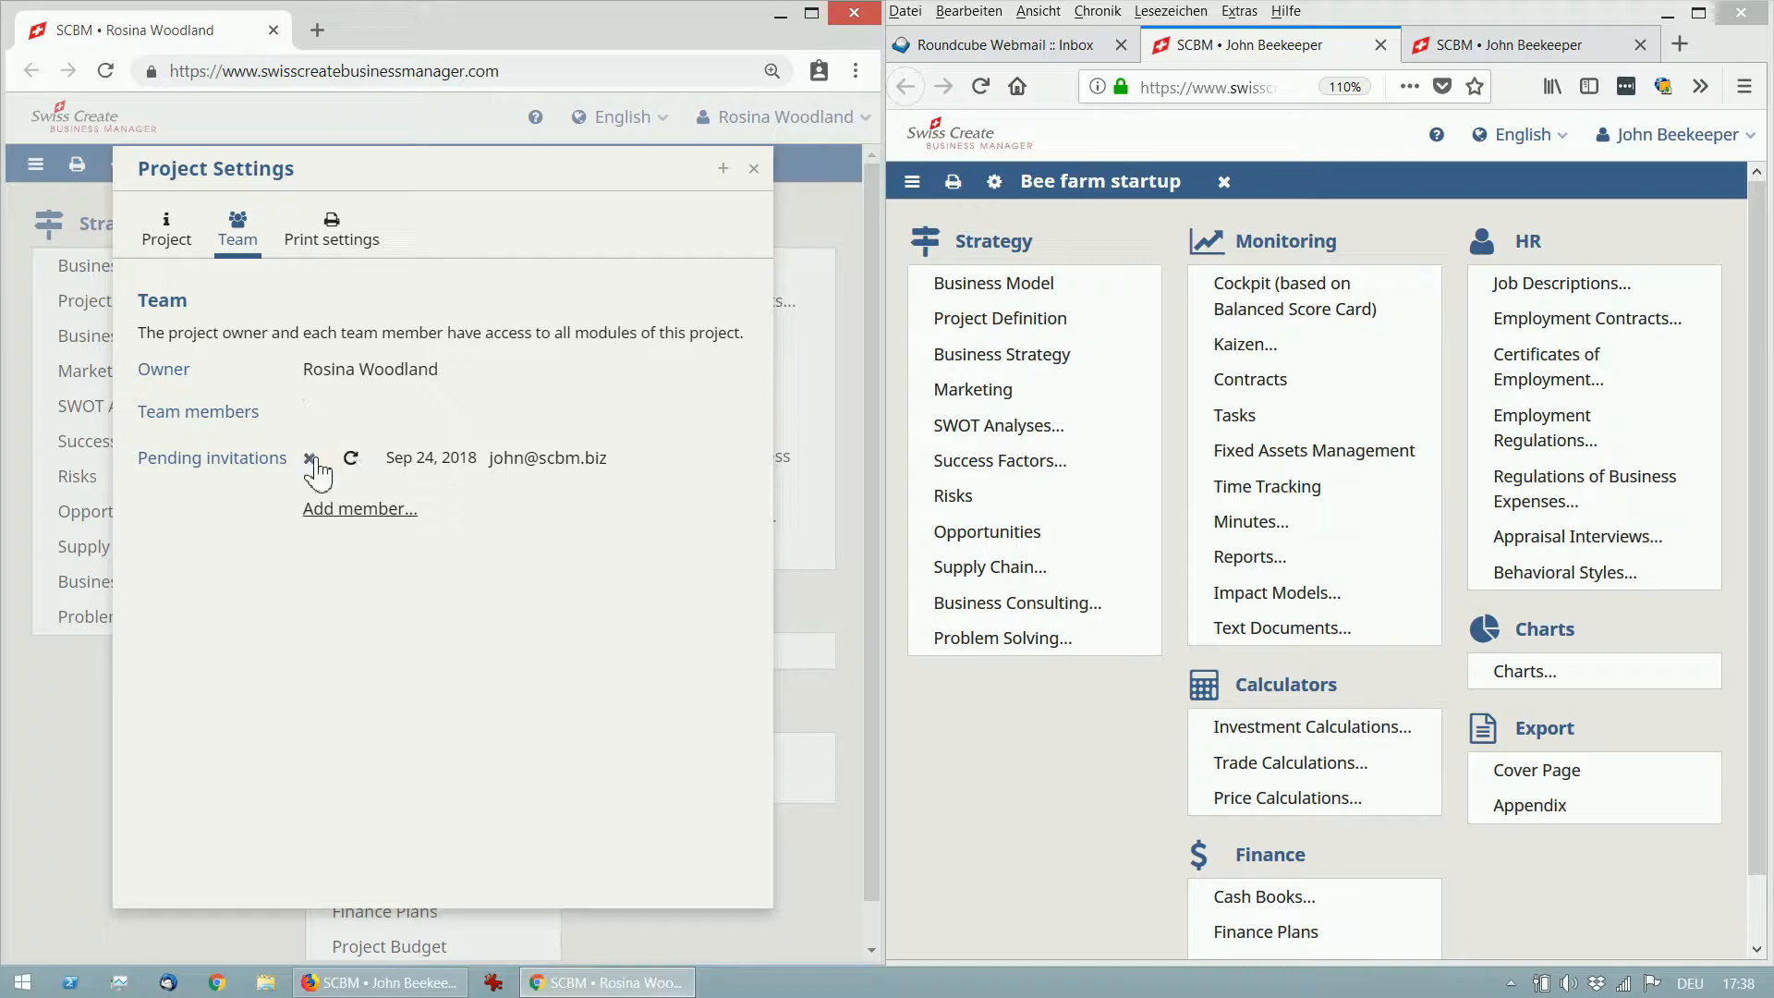
left_click(751, 170)
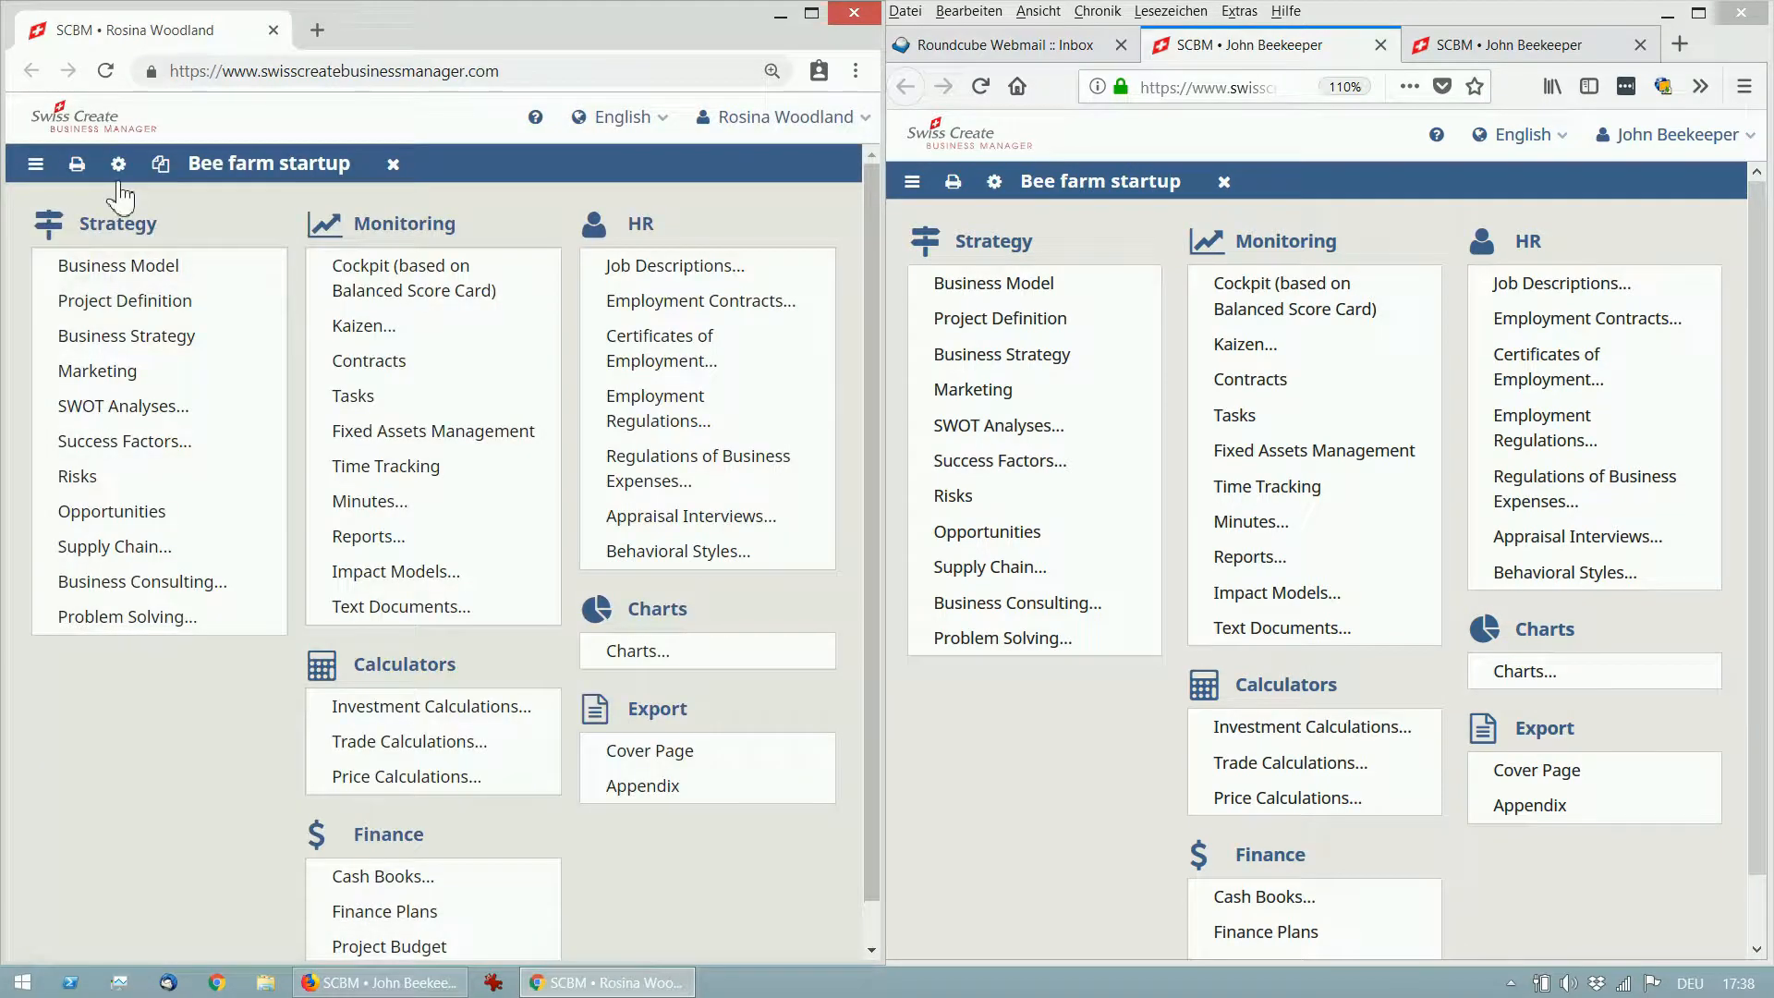
left_click(117, 165)
left_click(238, 238)
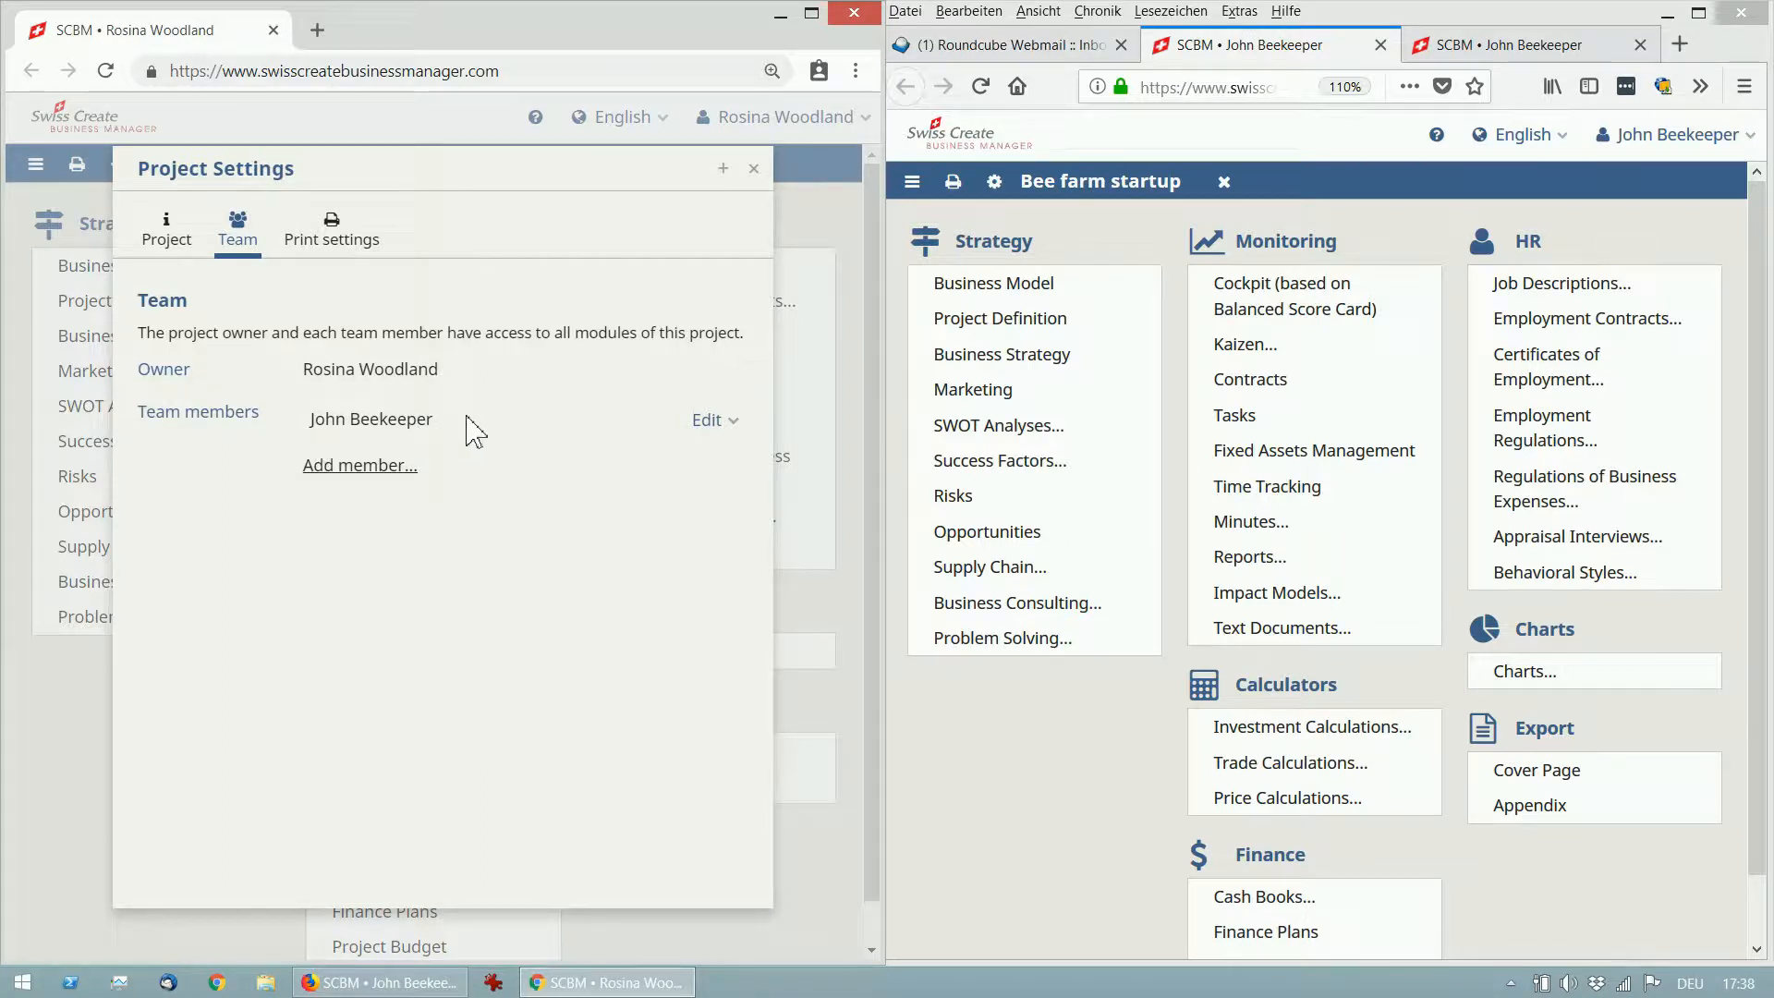
left_click(716, 423)
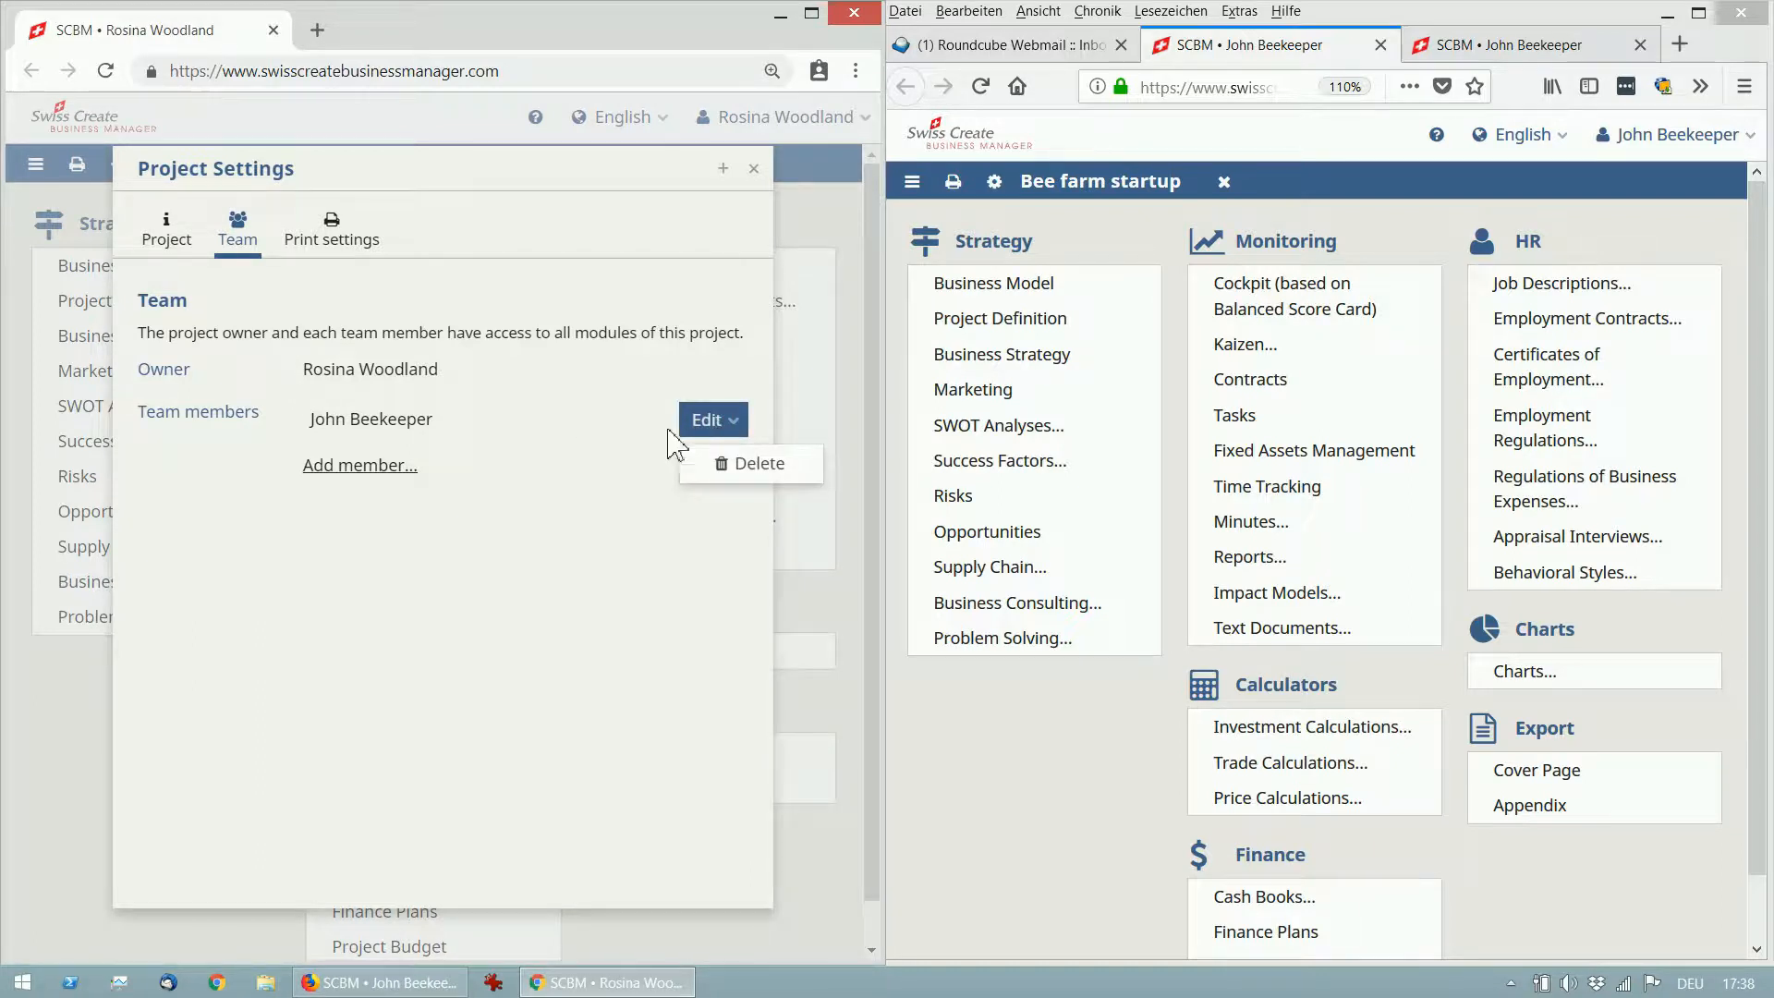
left_click(633, 484)
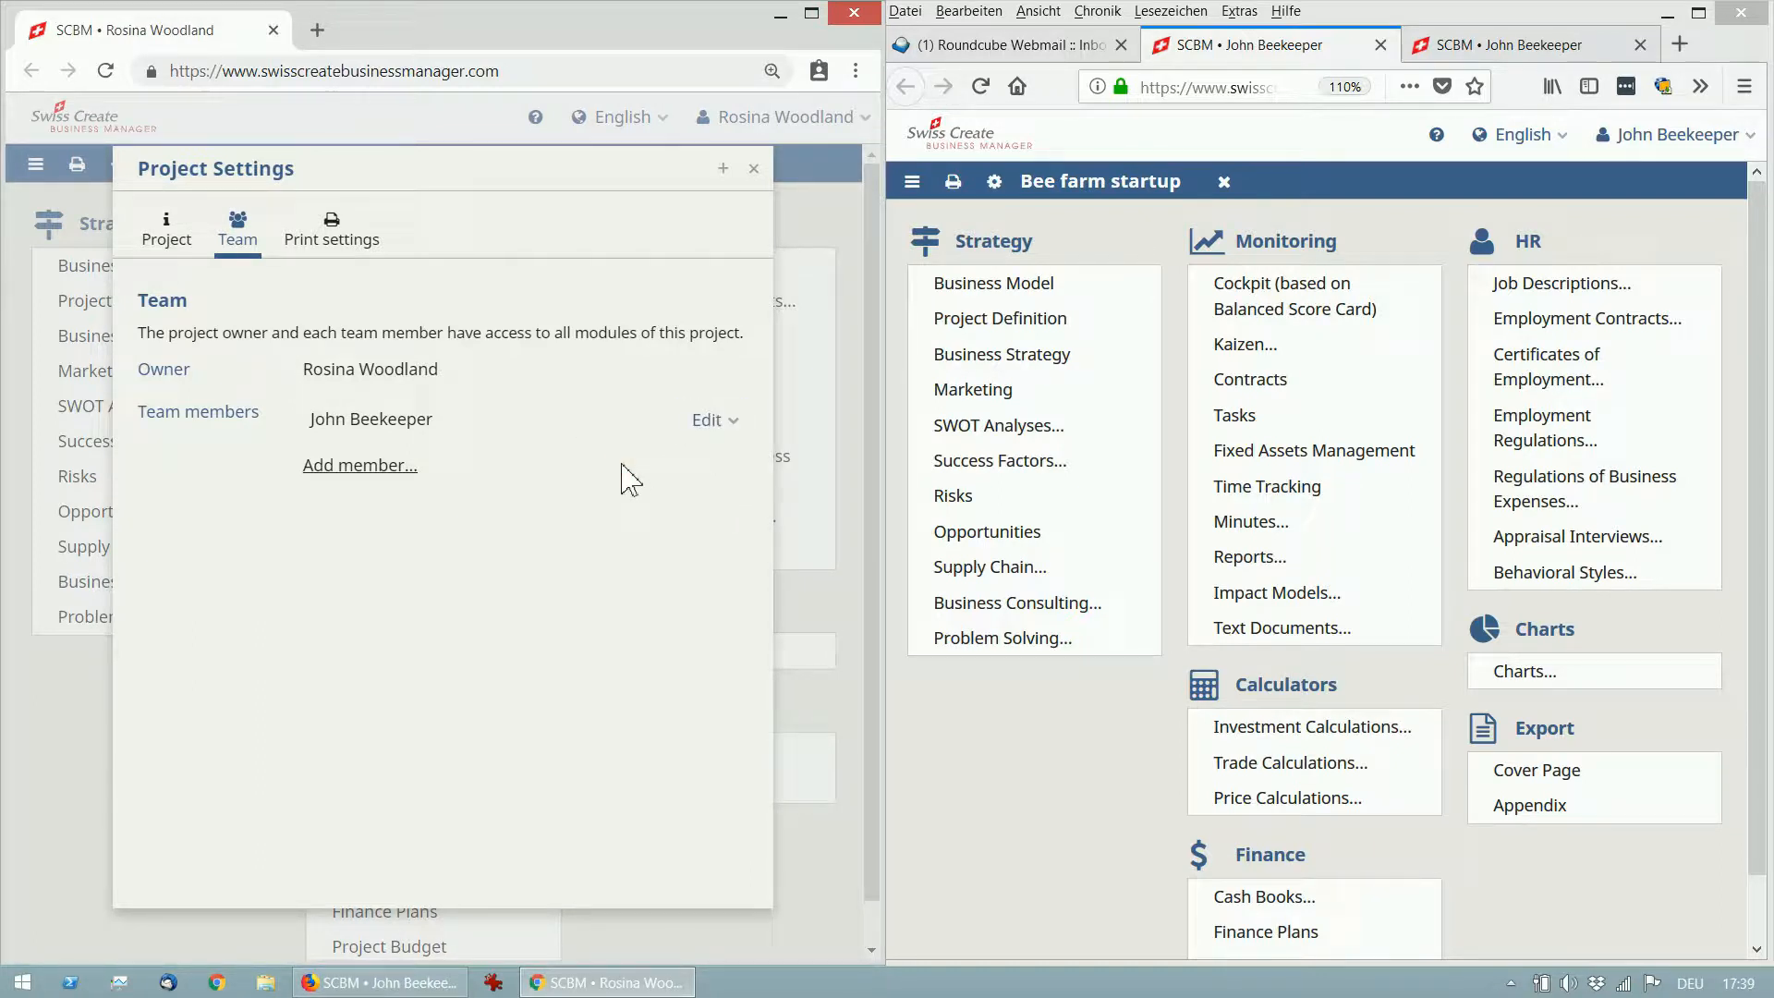
left_click(755, 170)
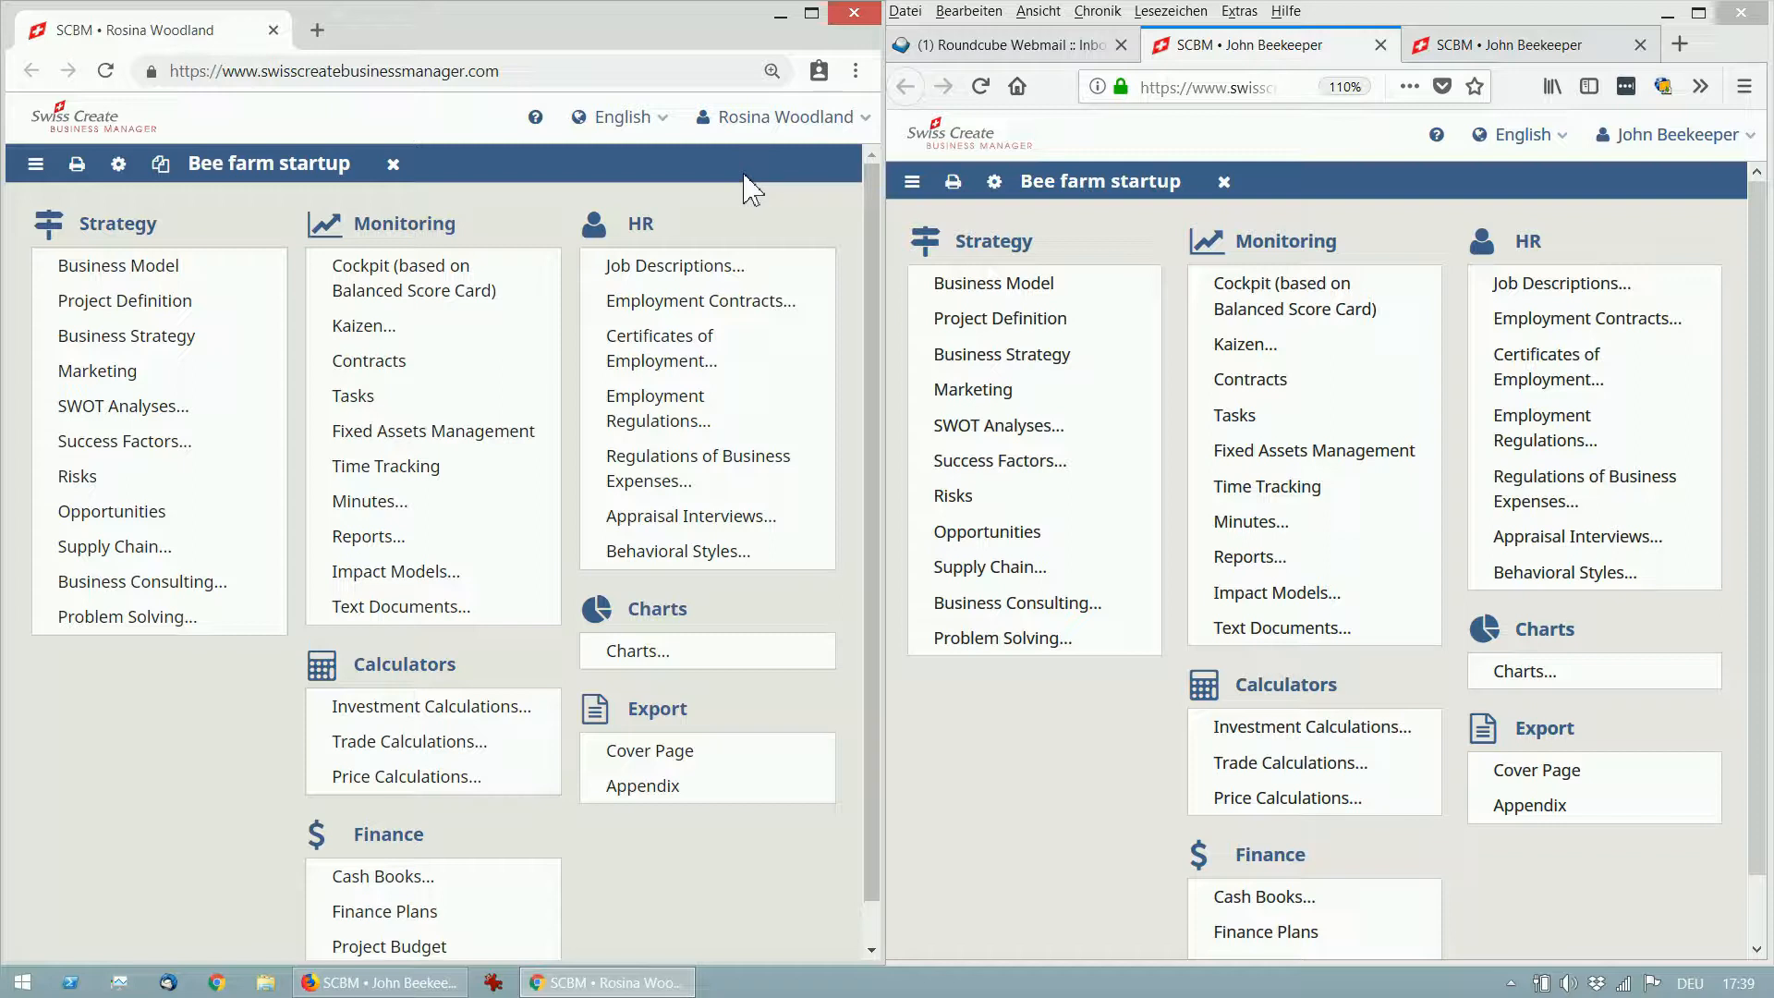
left_click(218, 270)
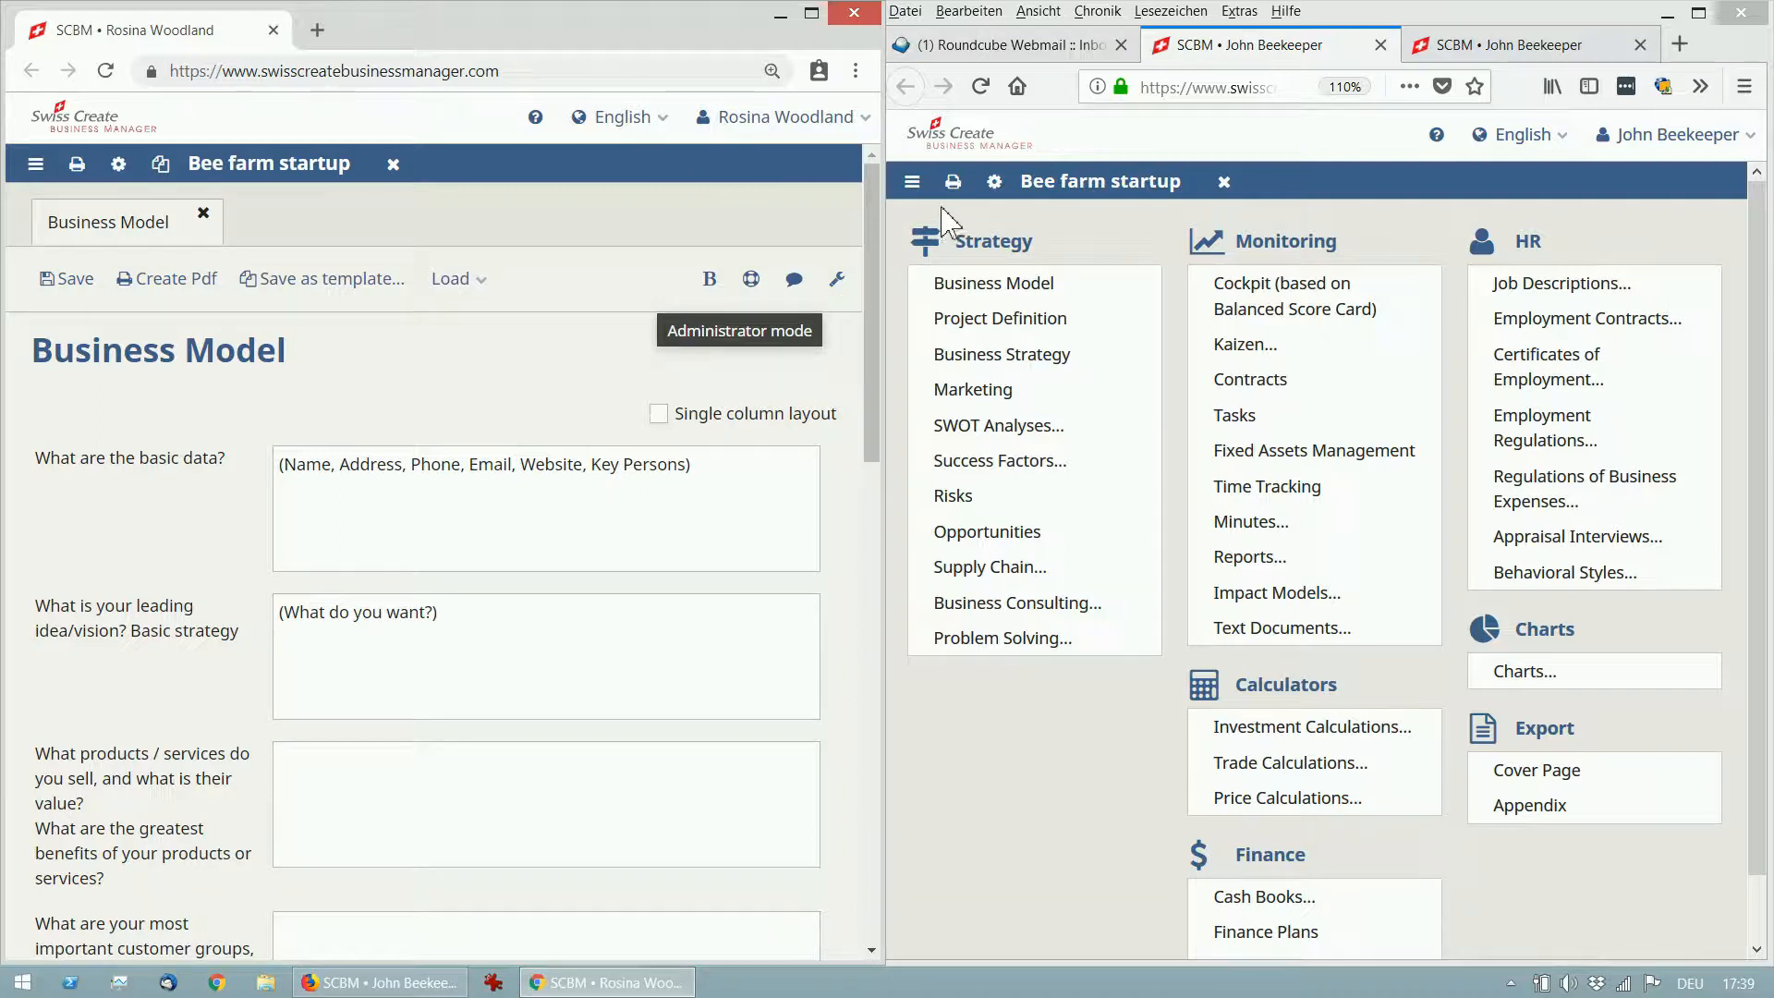
Open the Business Model in the member's window and switch the owner's form to Administrator mode.
left_click(983, 292)
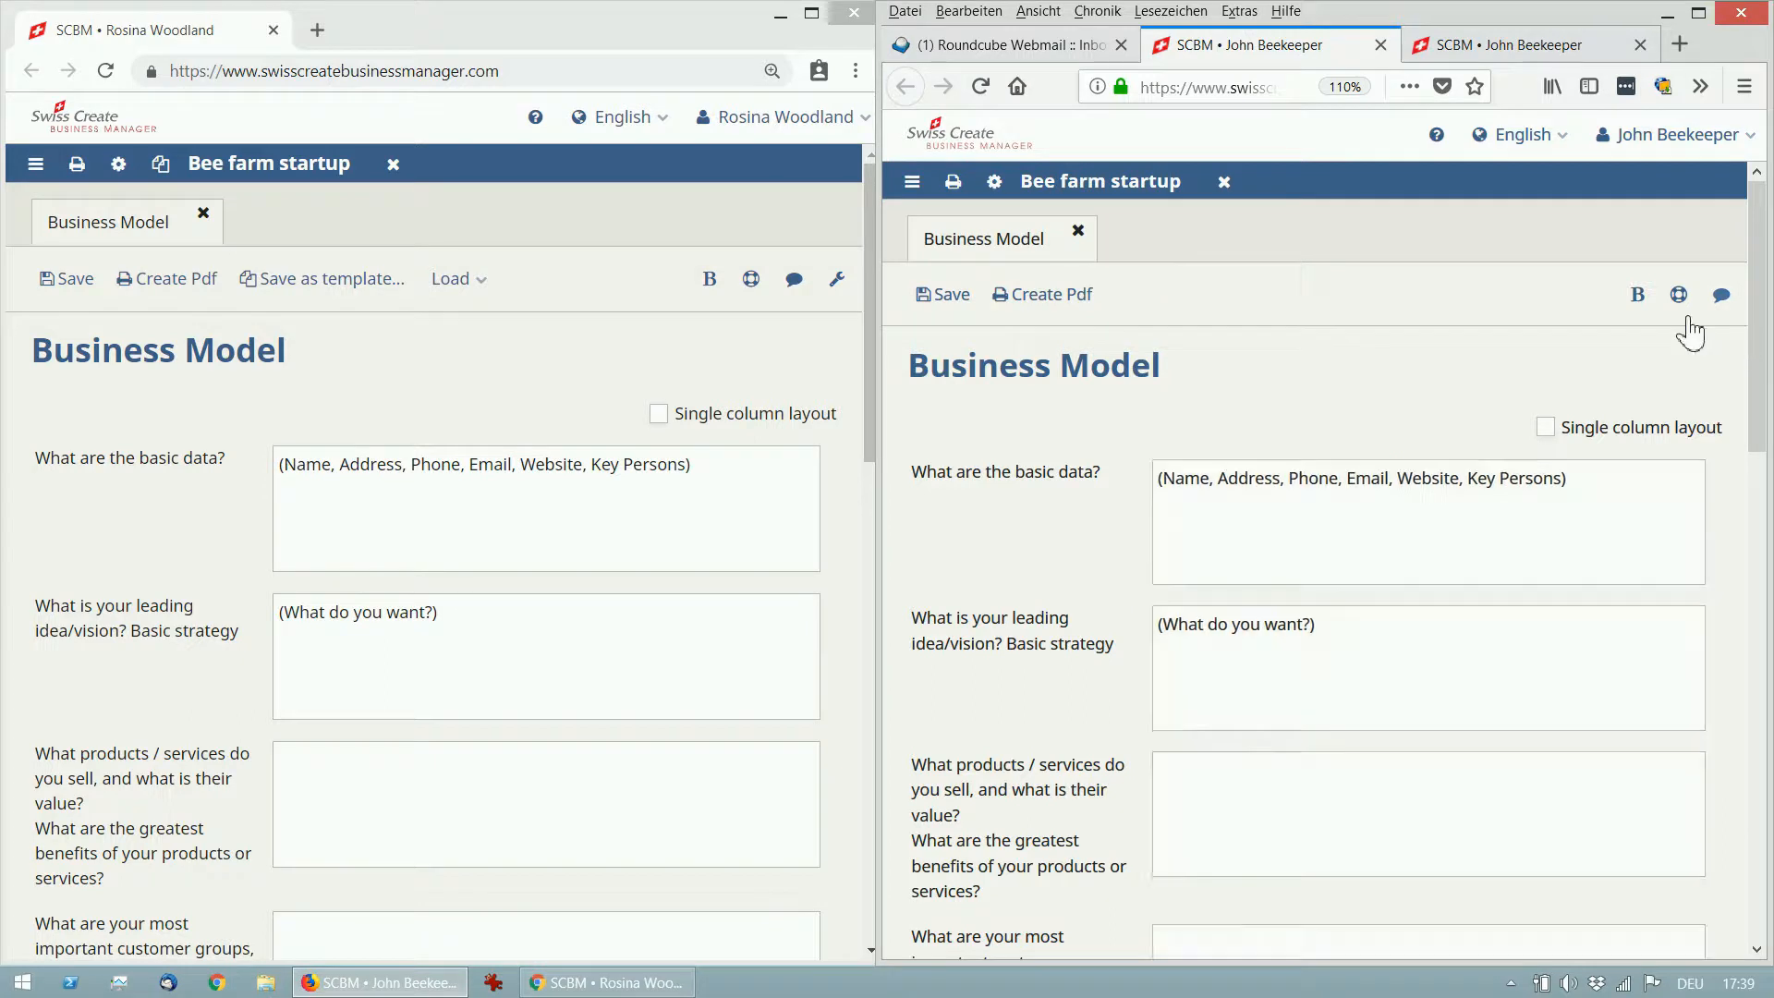
left_click(840, 283)
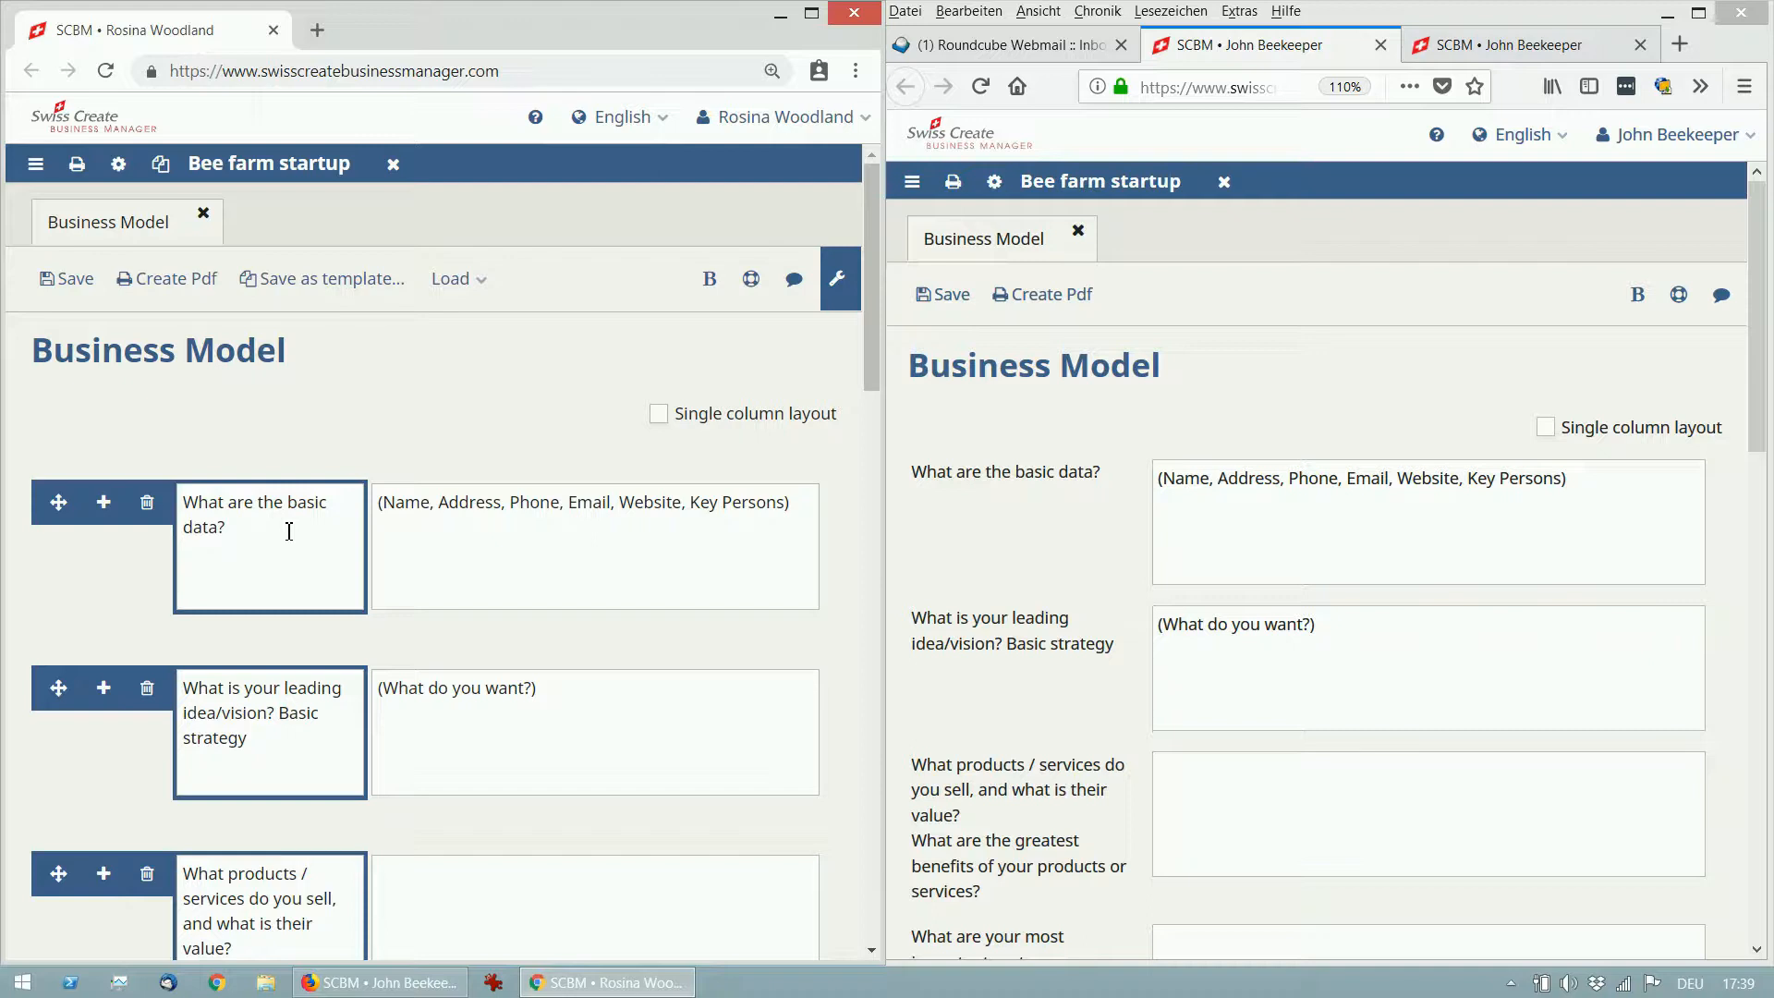
Insert a question labelled 'A new question' below the first question.
scroll(289, 531, "down", 1)
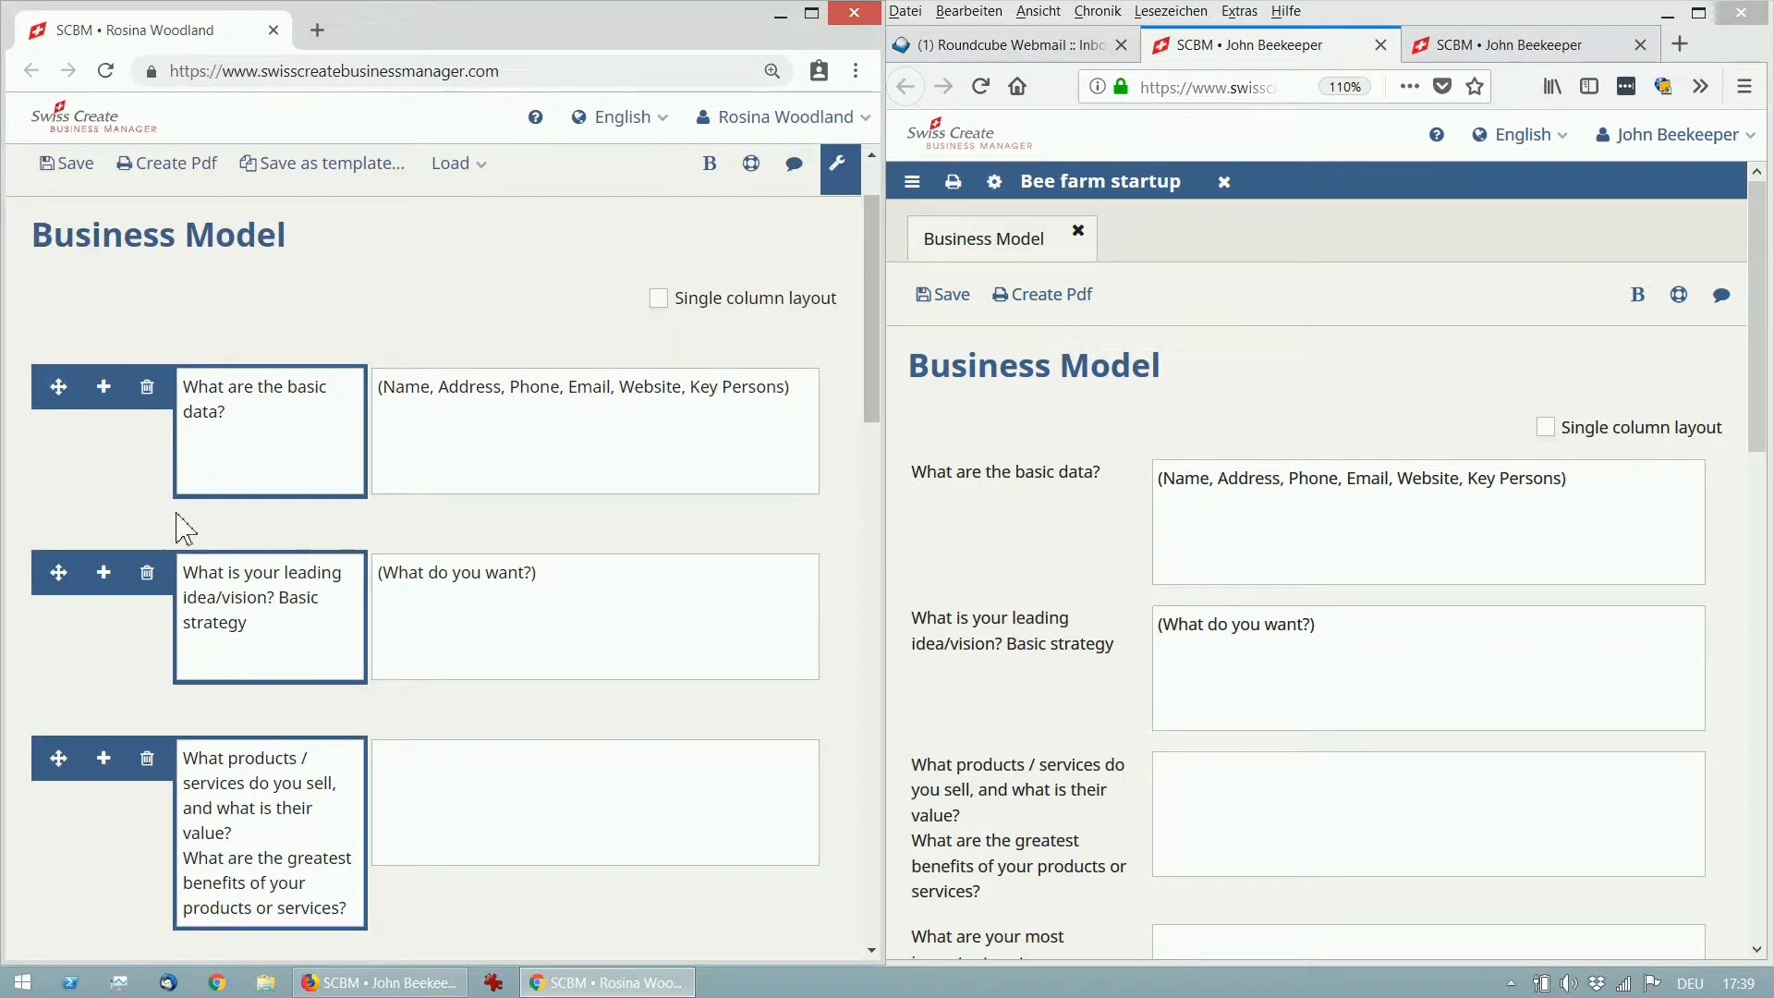
left_click(103, 387)
left_click(257, 615)
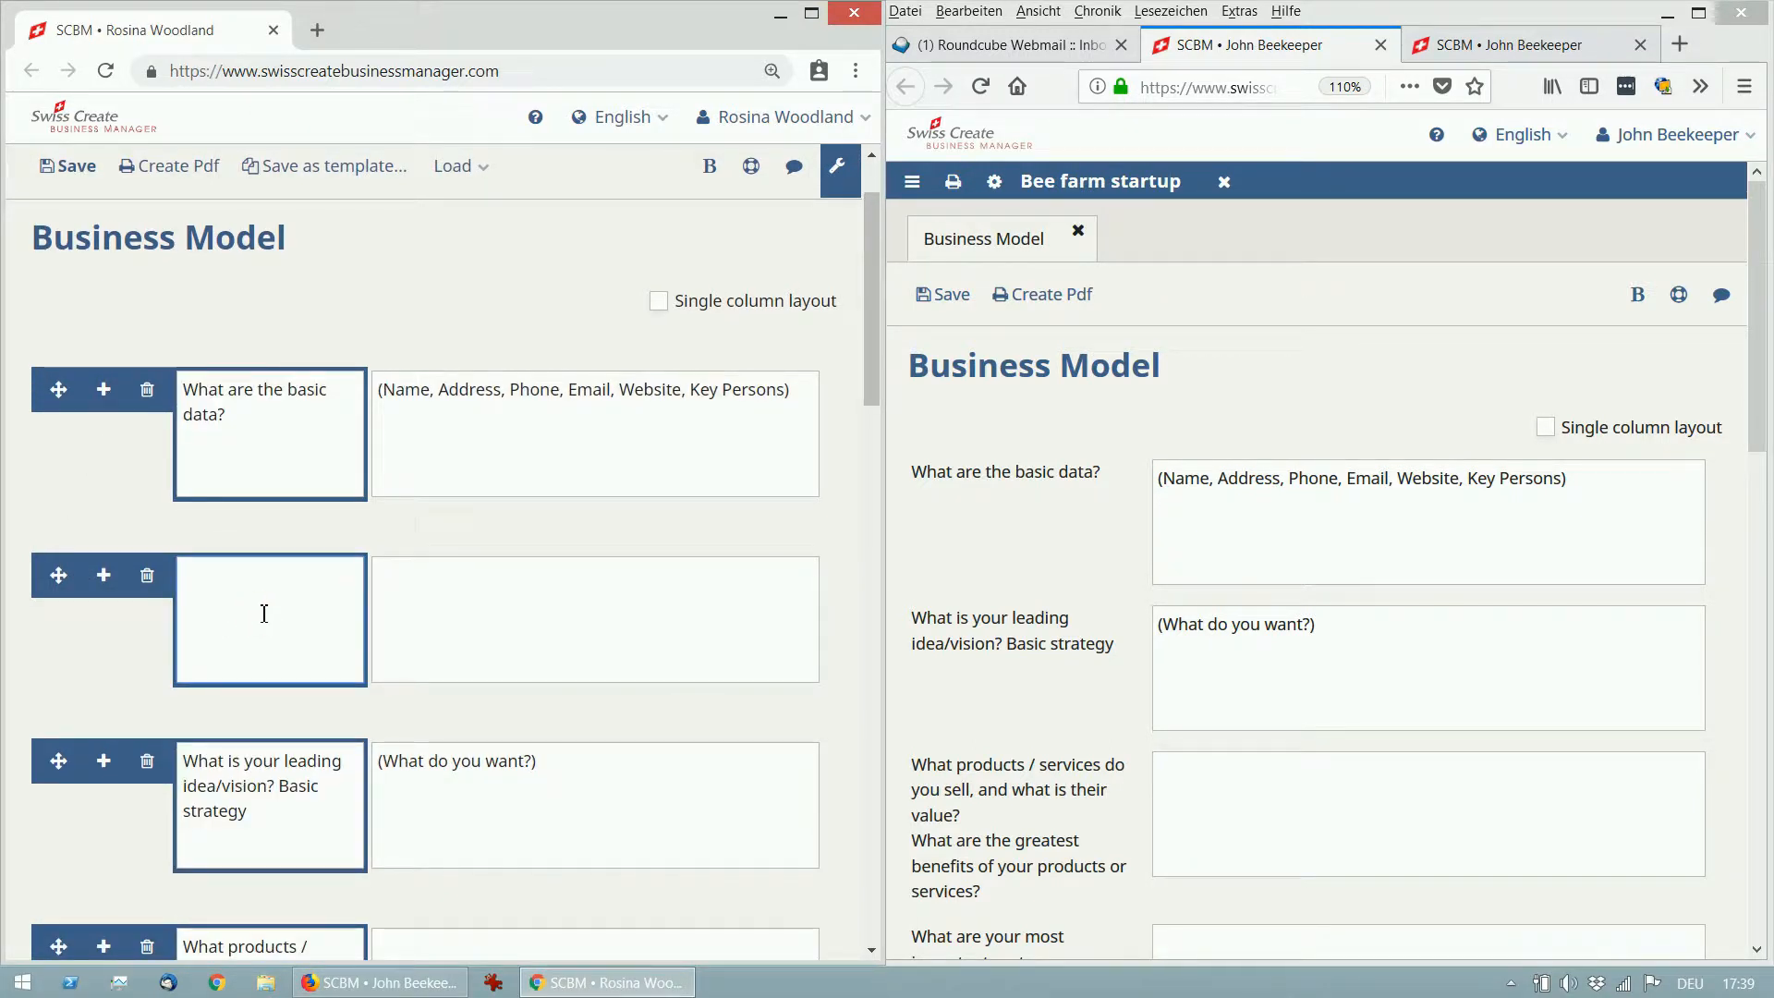
type("A new ")
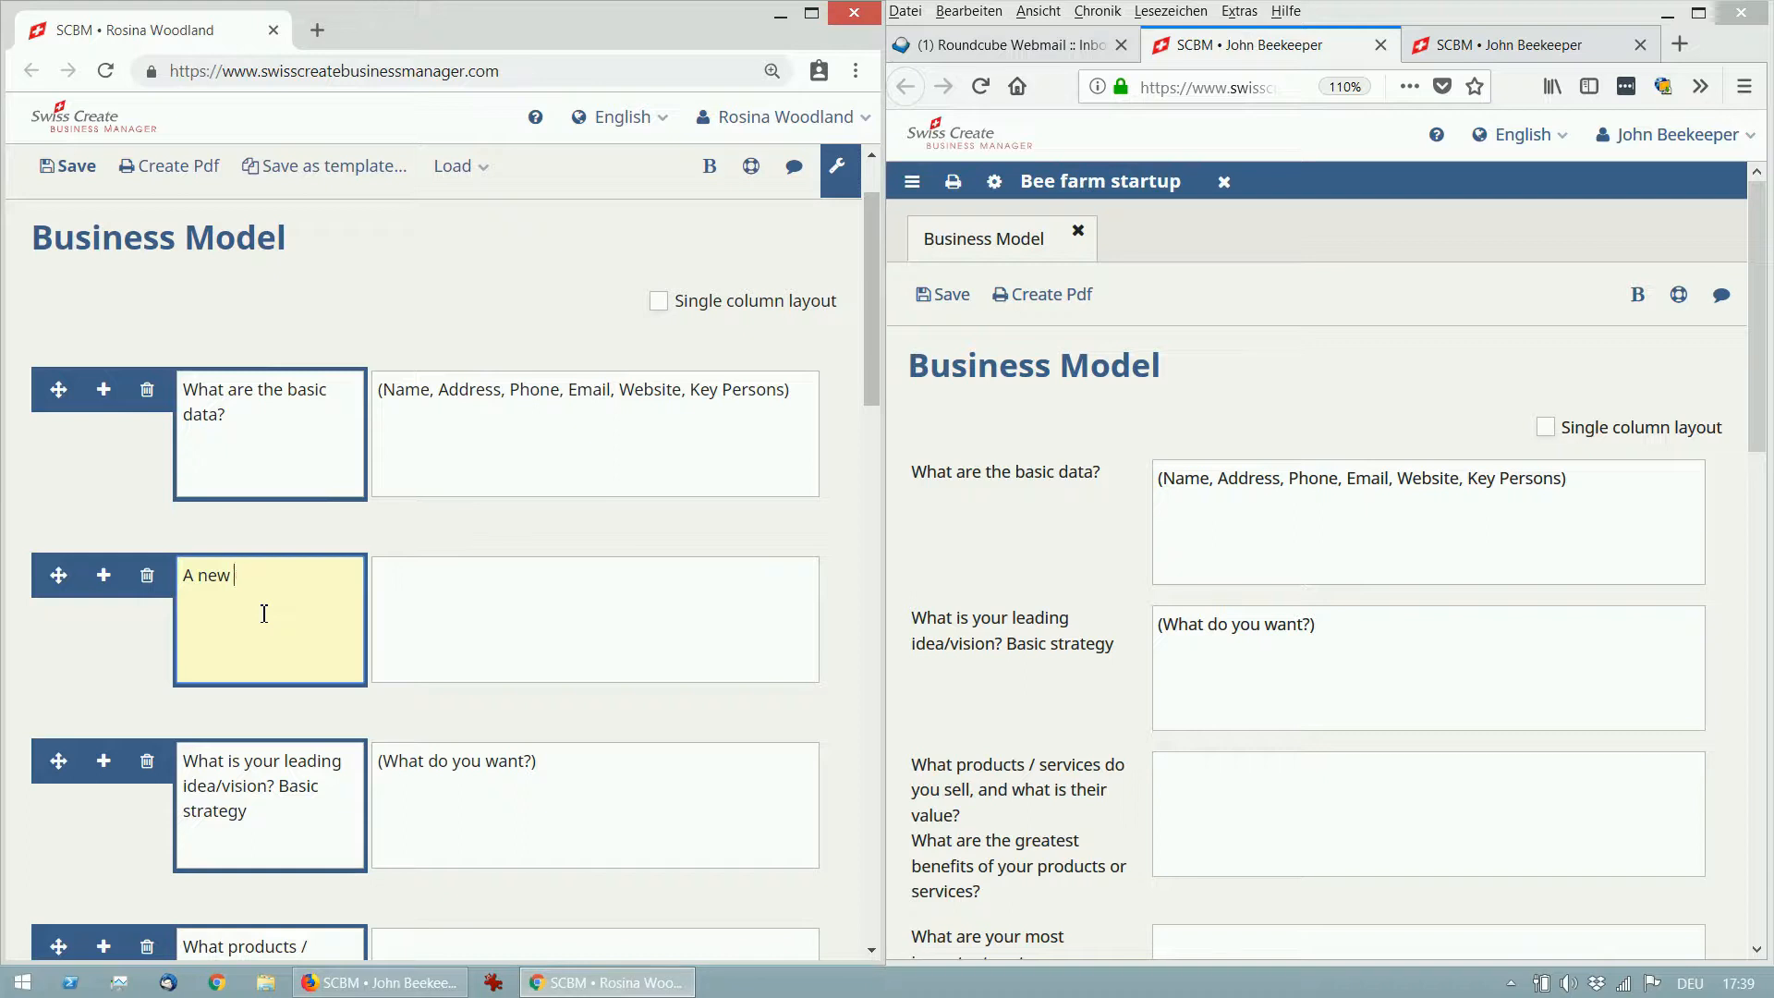
type("question")
Delete the basic data question, move products and services above vision, save, and leave edit mode.
left_click(148, 390)
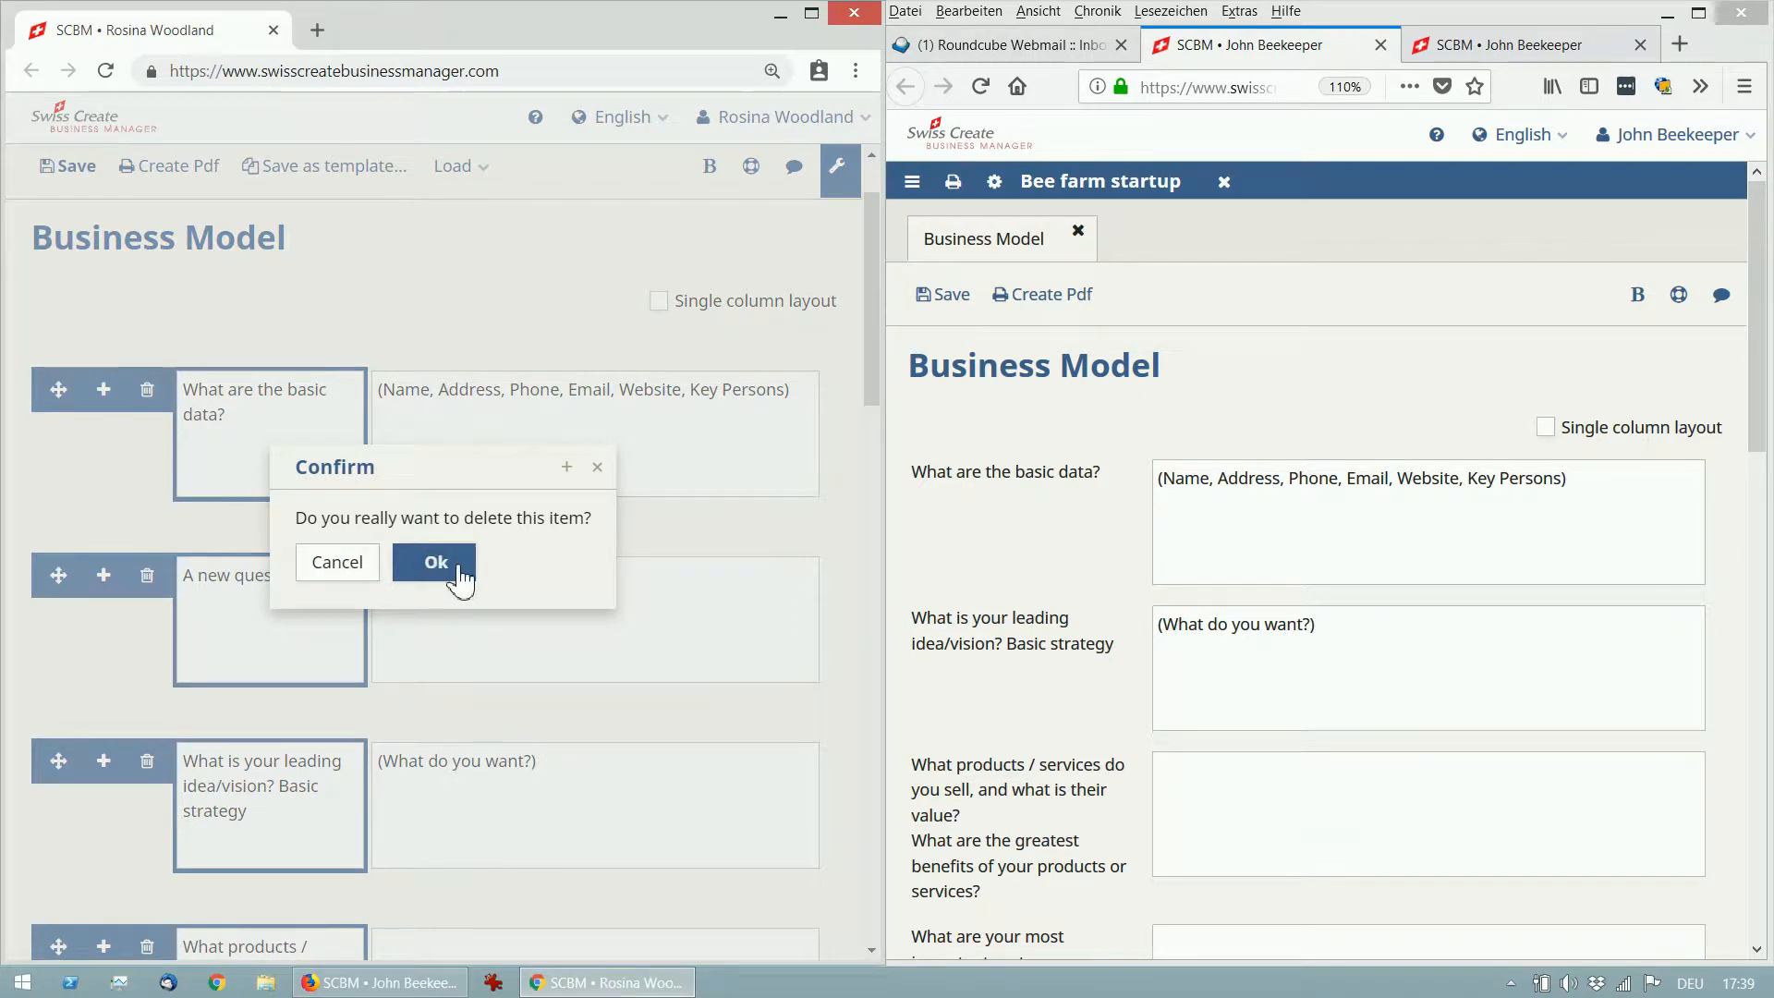
left_click(459, 577)
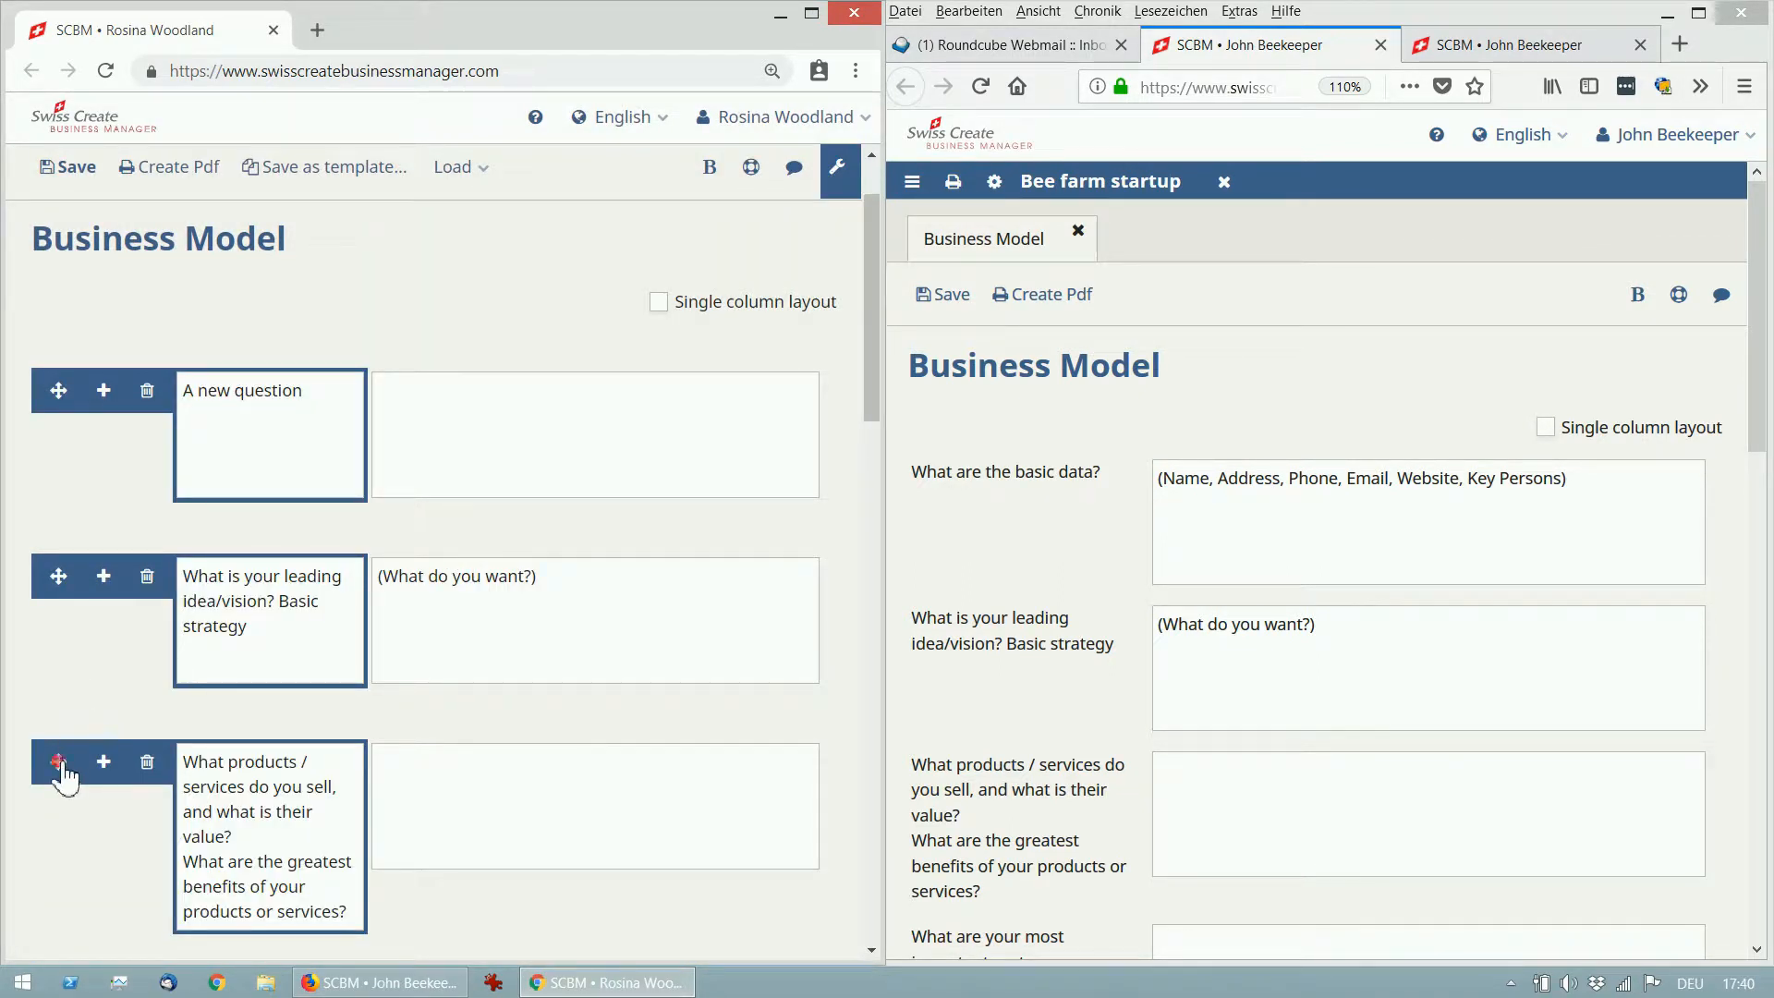
left_click_drag(60, 765, 67, 545)
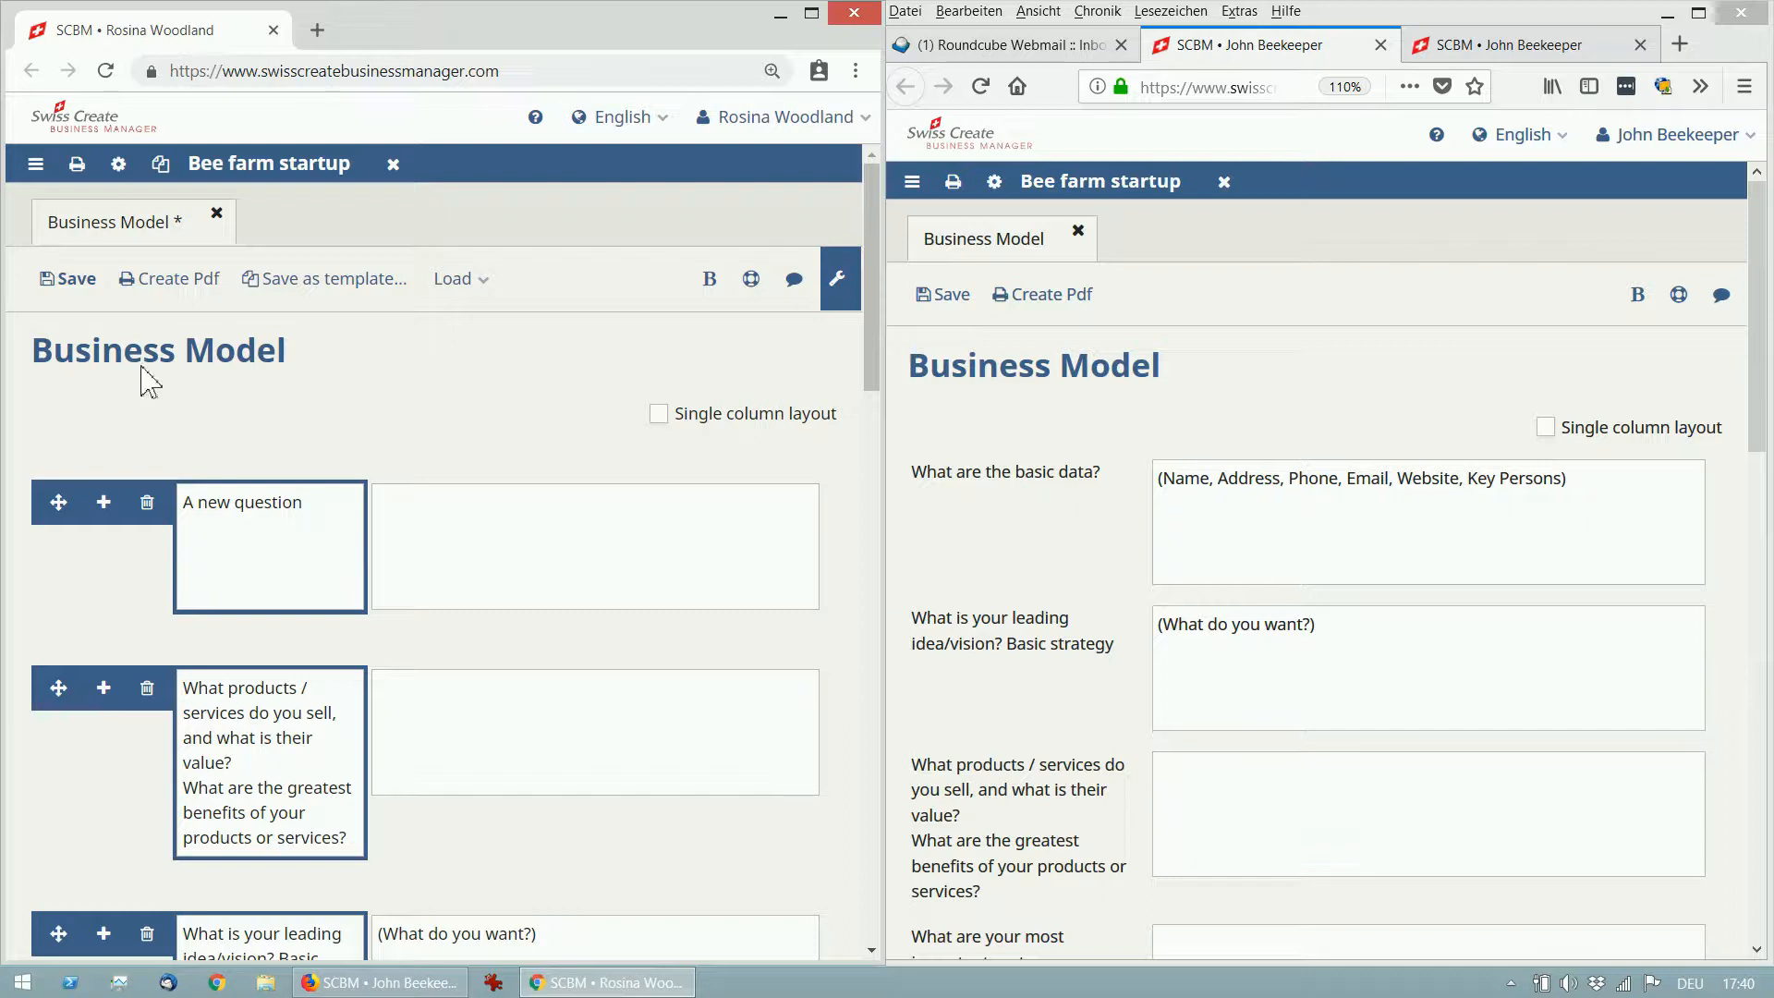
left_click(73, 294)
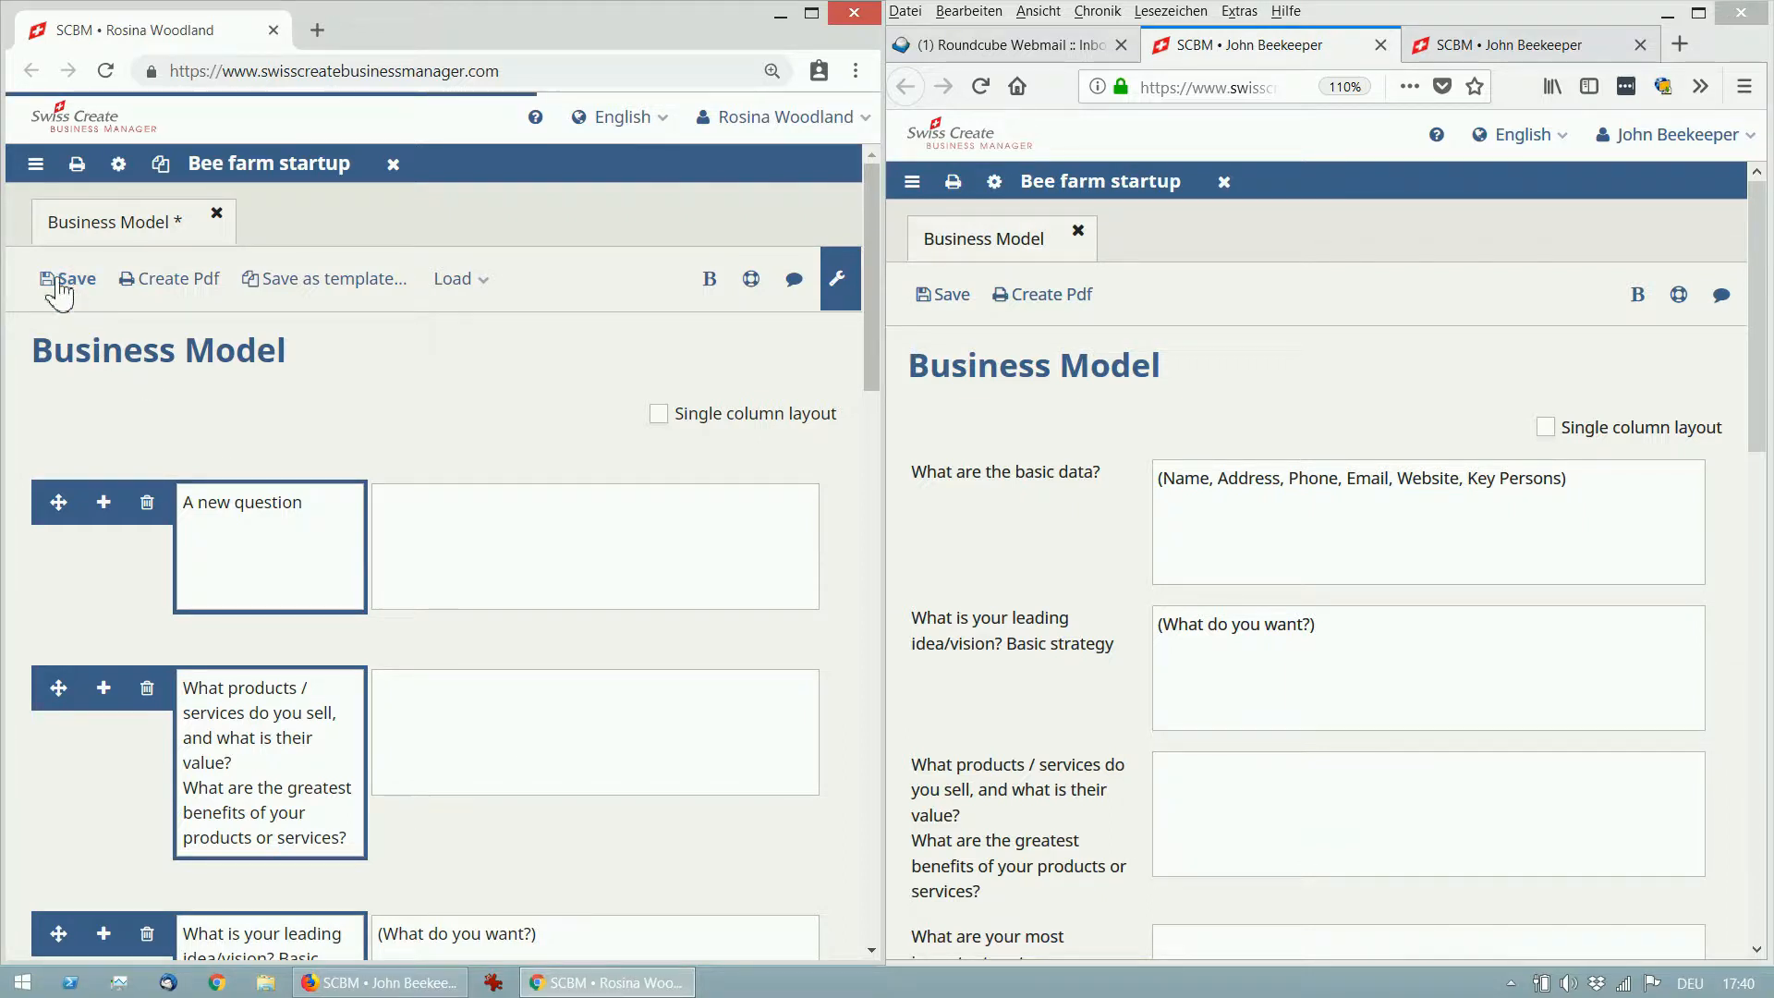
left_click(848, 294)
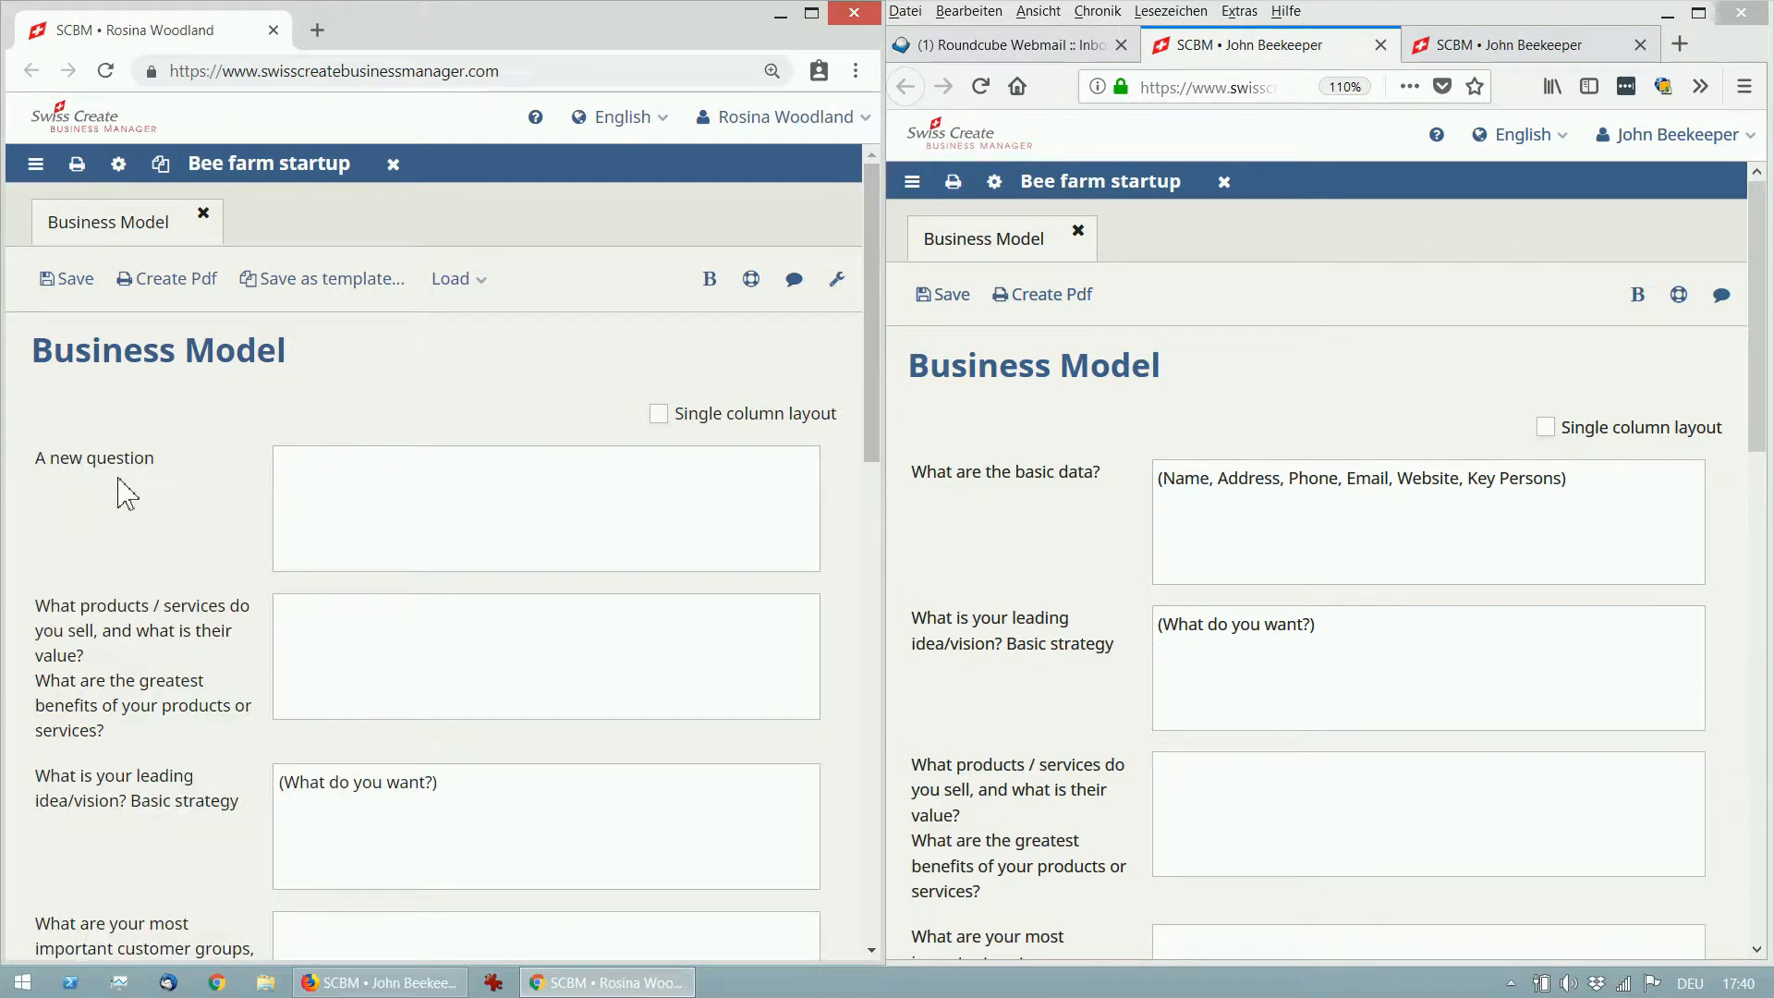
Reload the Business Model in the second window and check that 'A new question' has synced.
left_click_drag(37, 459, 166, 472)
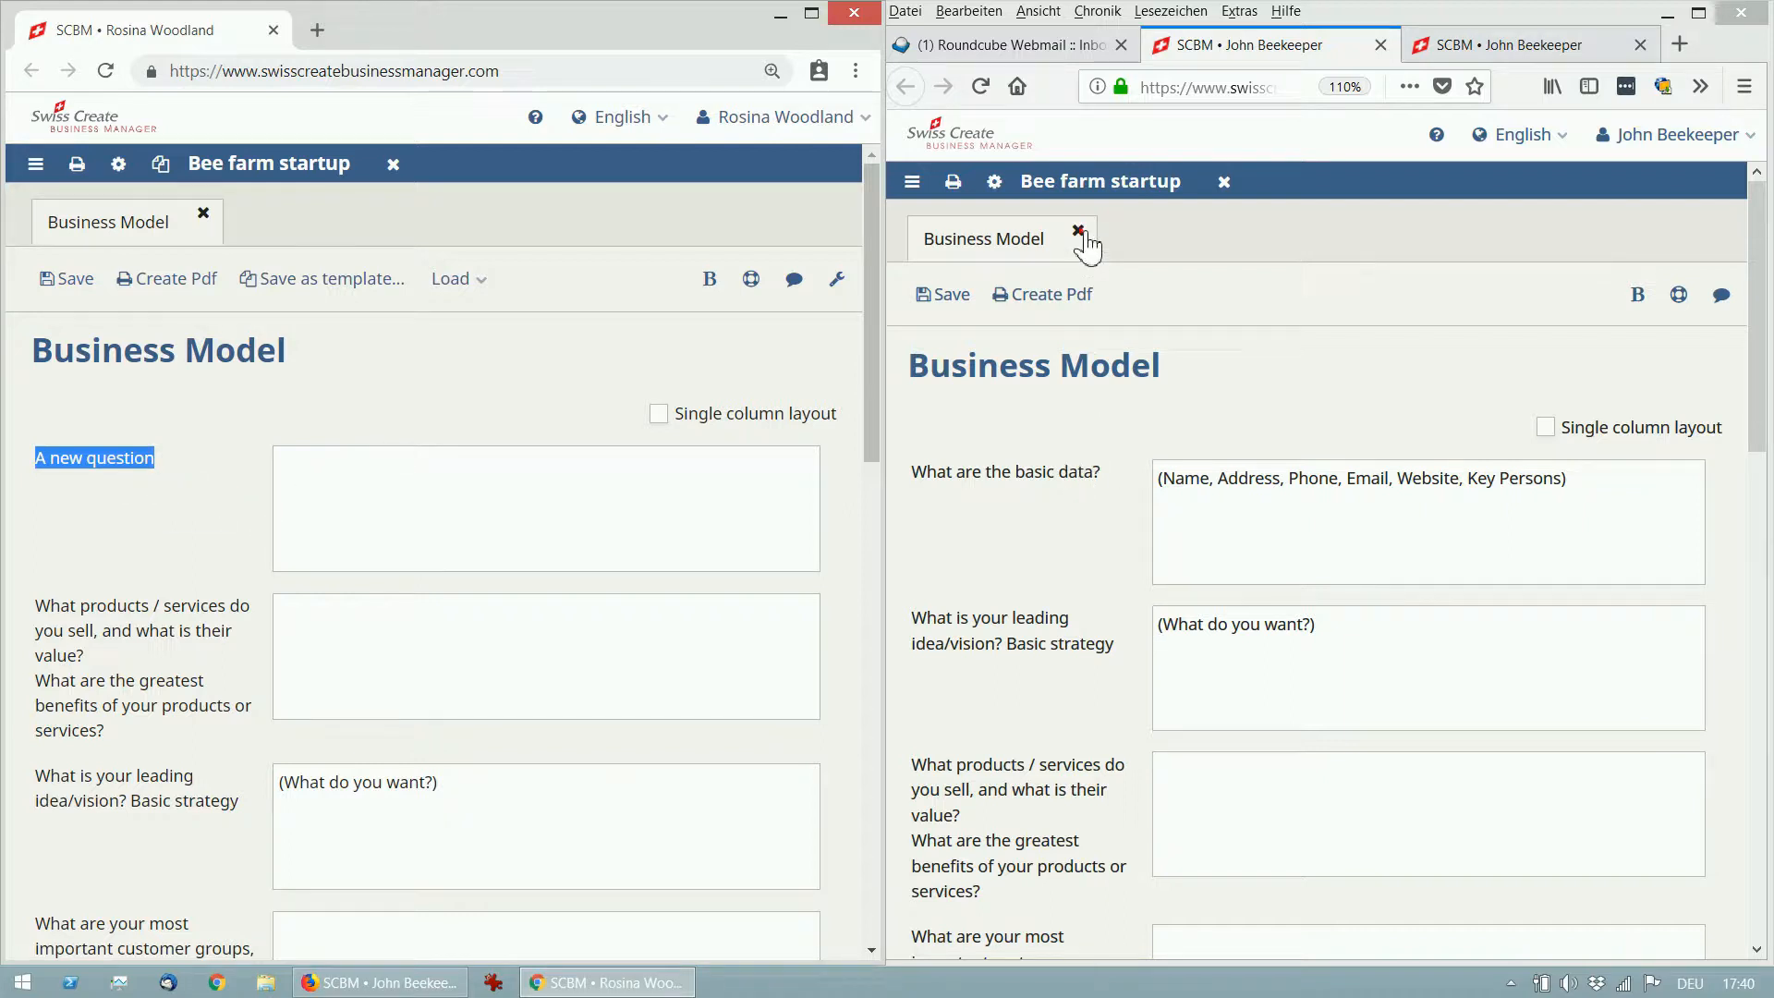
left_click(1077, 230)
left_click(1019, 285)
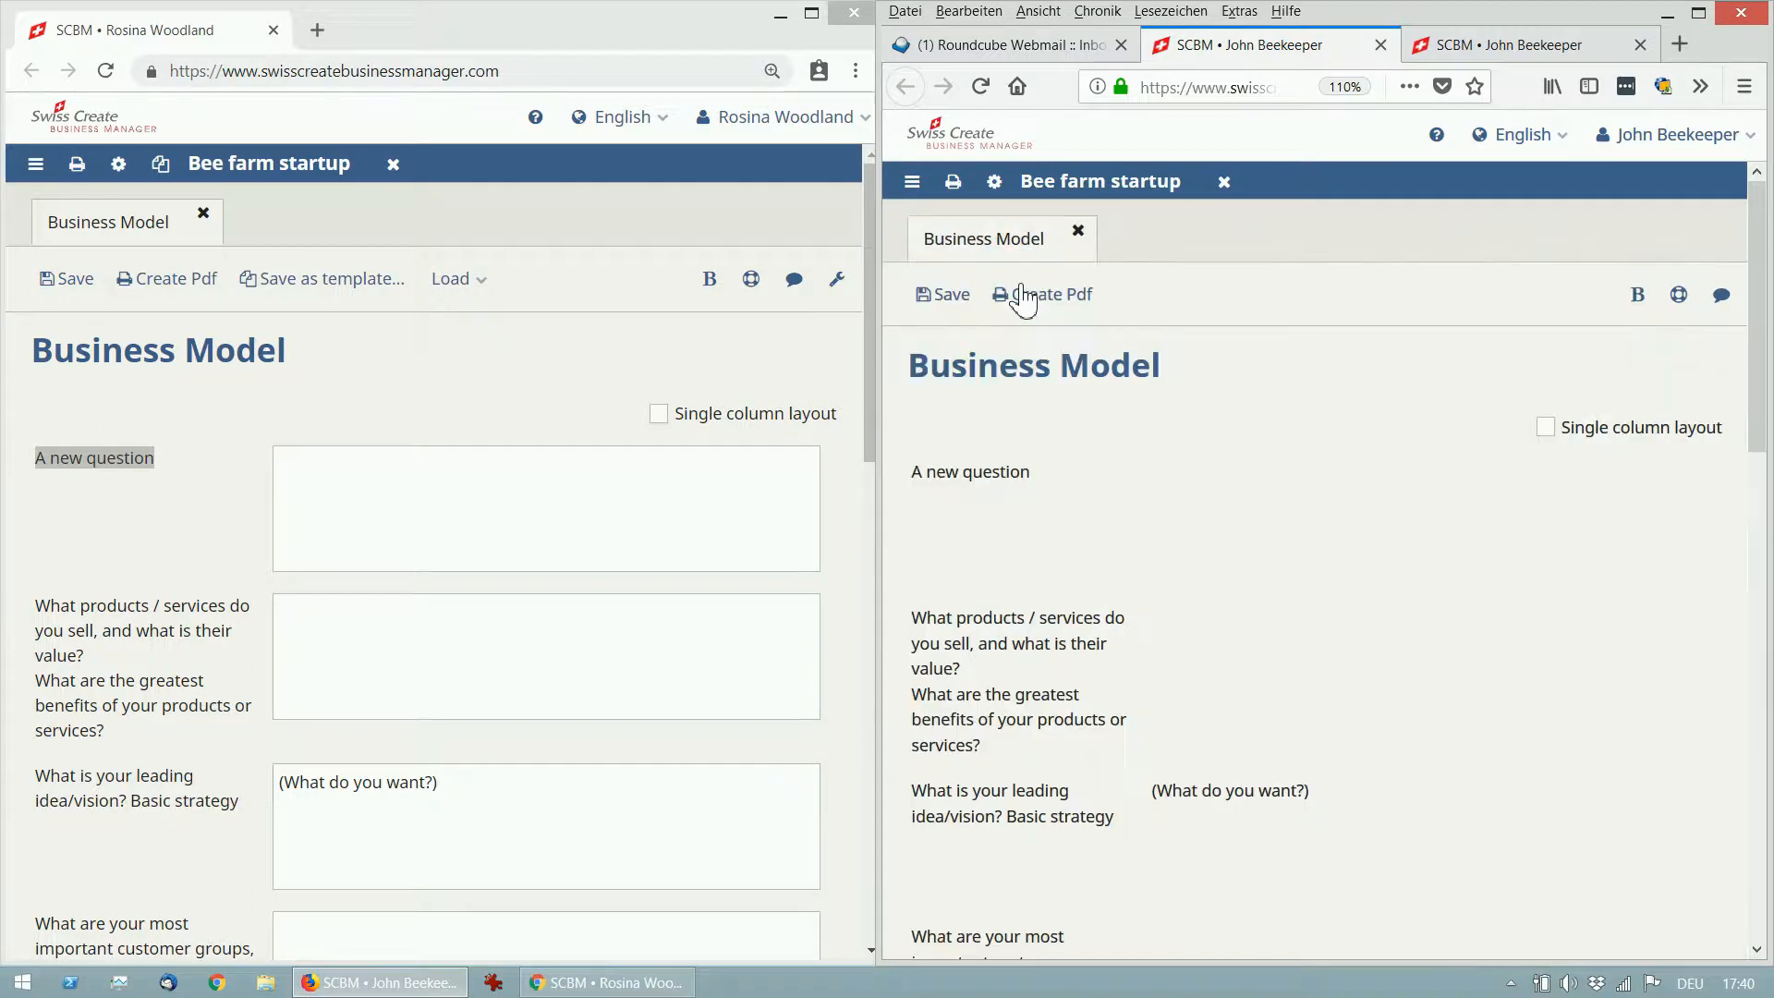
left_click_drag(918, 473, 1037, 482)
left_click(1058, 474)
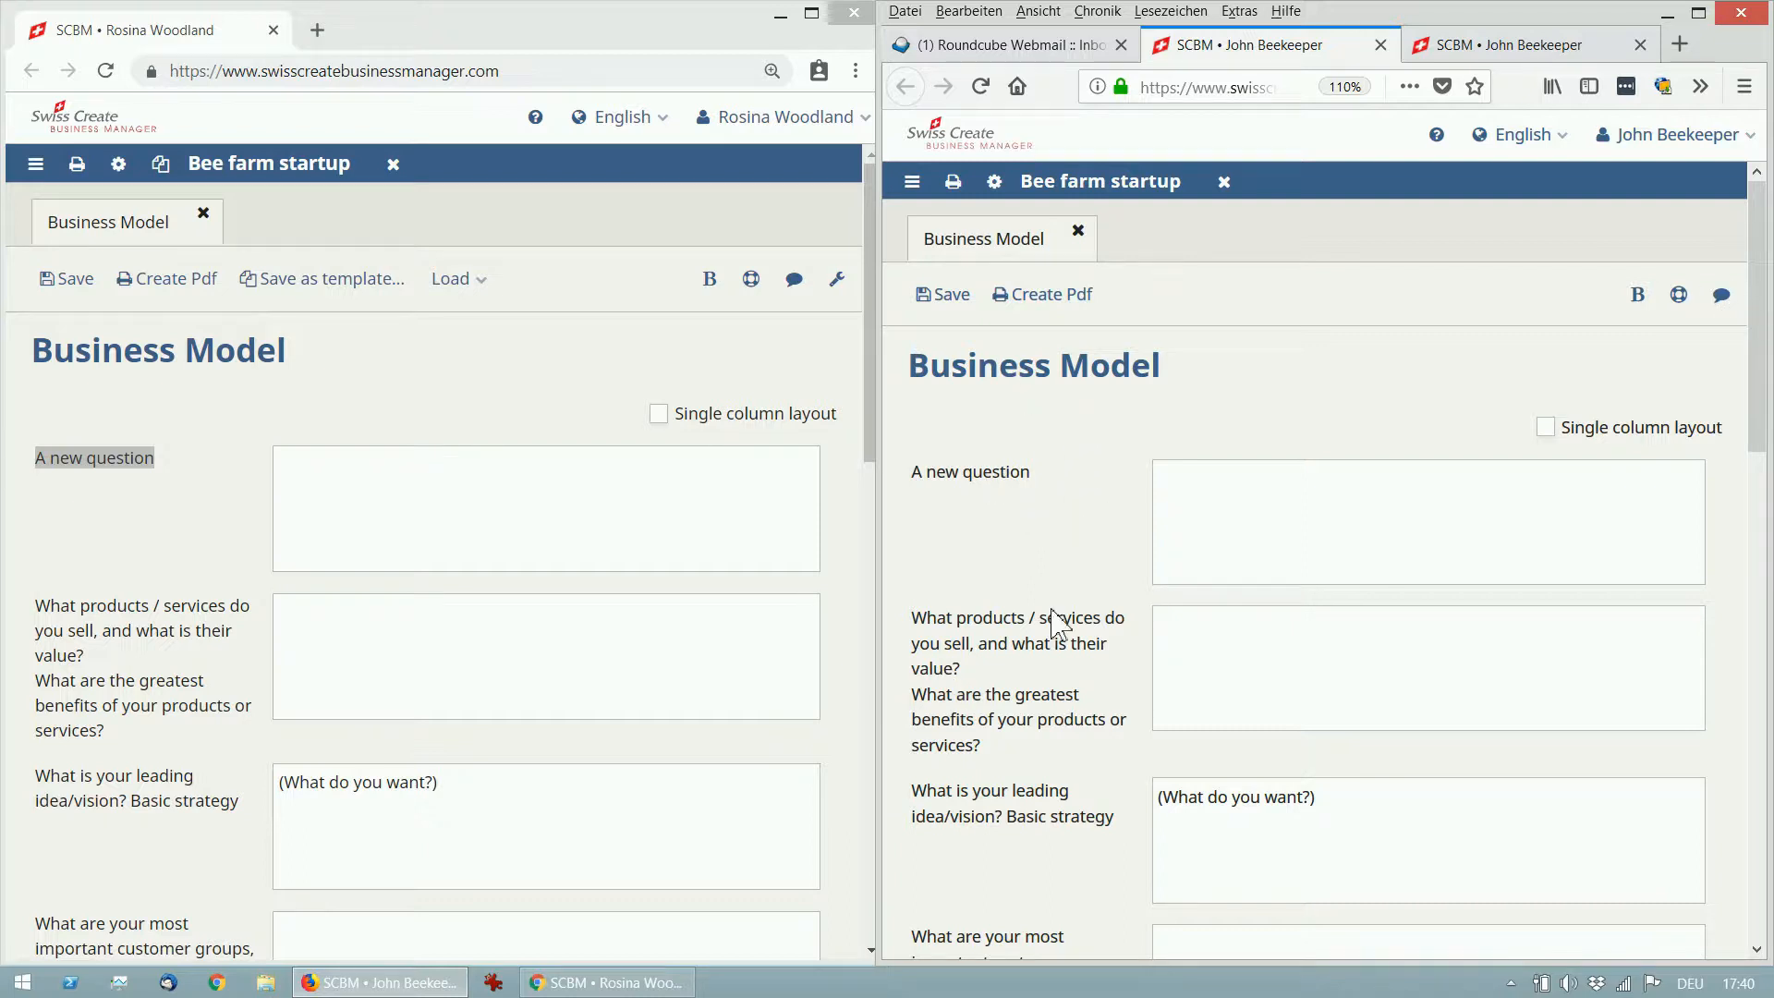
Answer 'A new question' with 'My answer', save, and close the first window's Business Model.
left_click(1288, 511)
type("My answer")
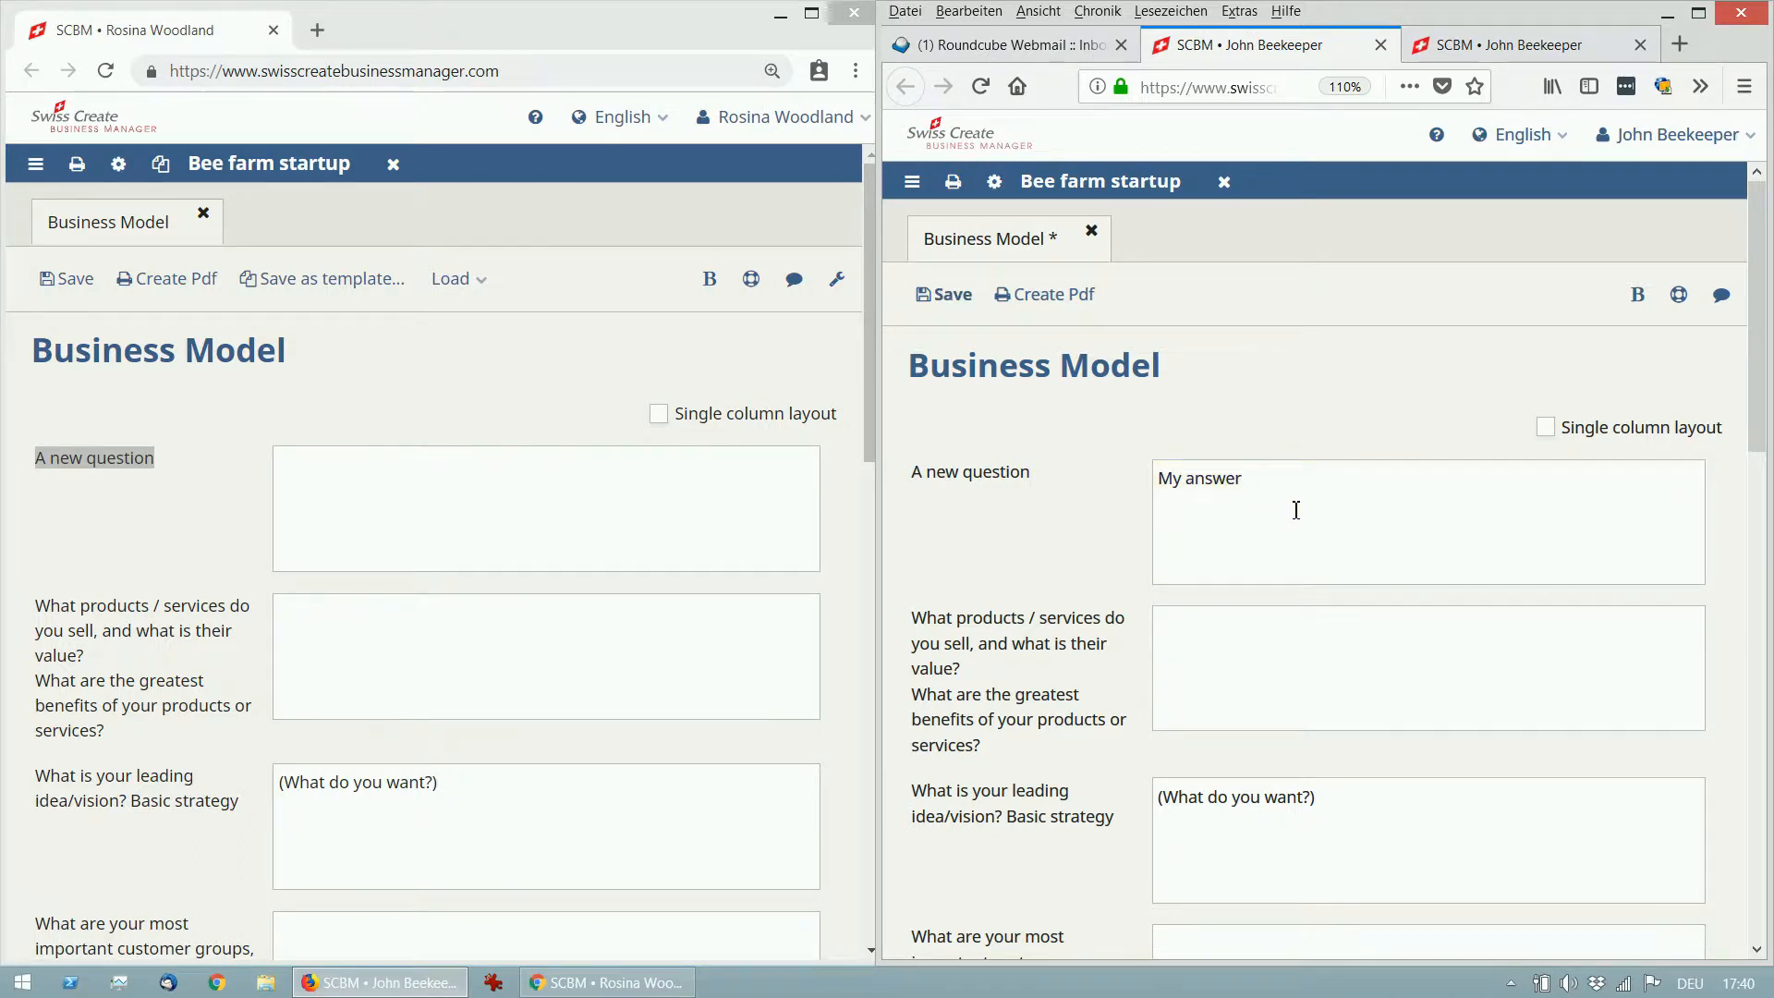
left_click(961, 308)
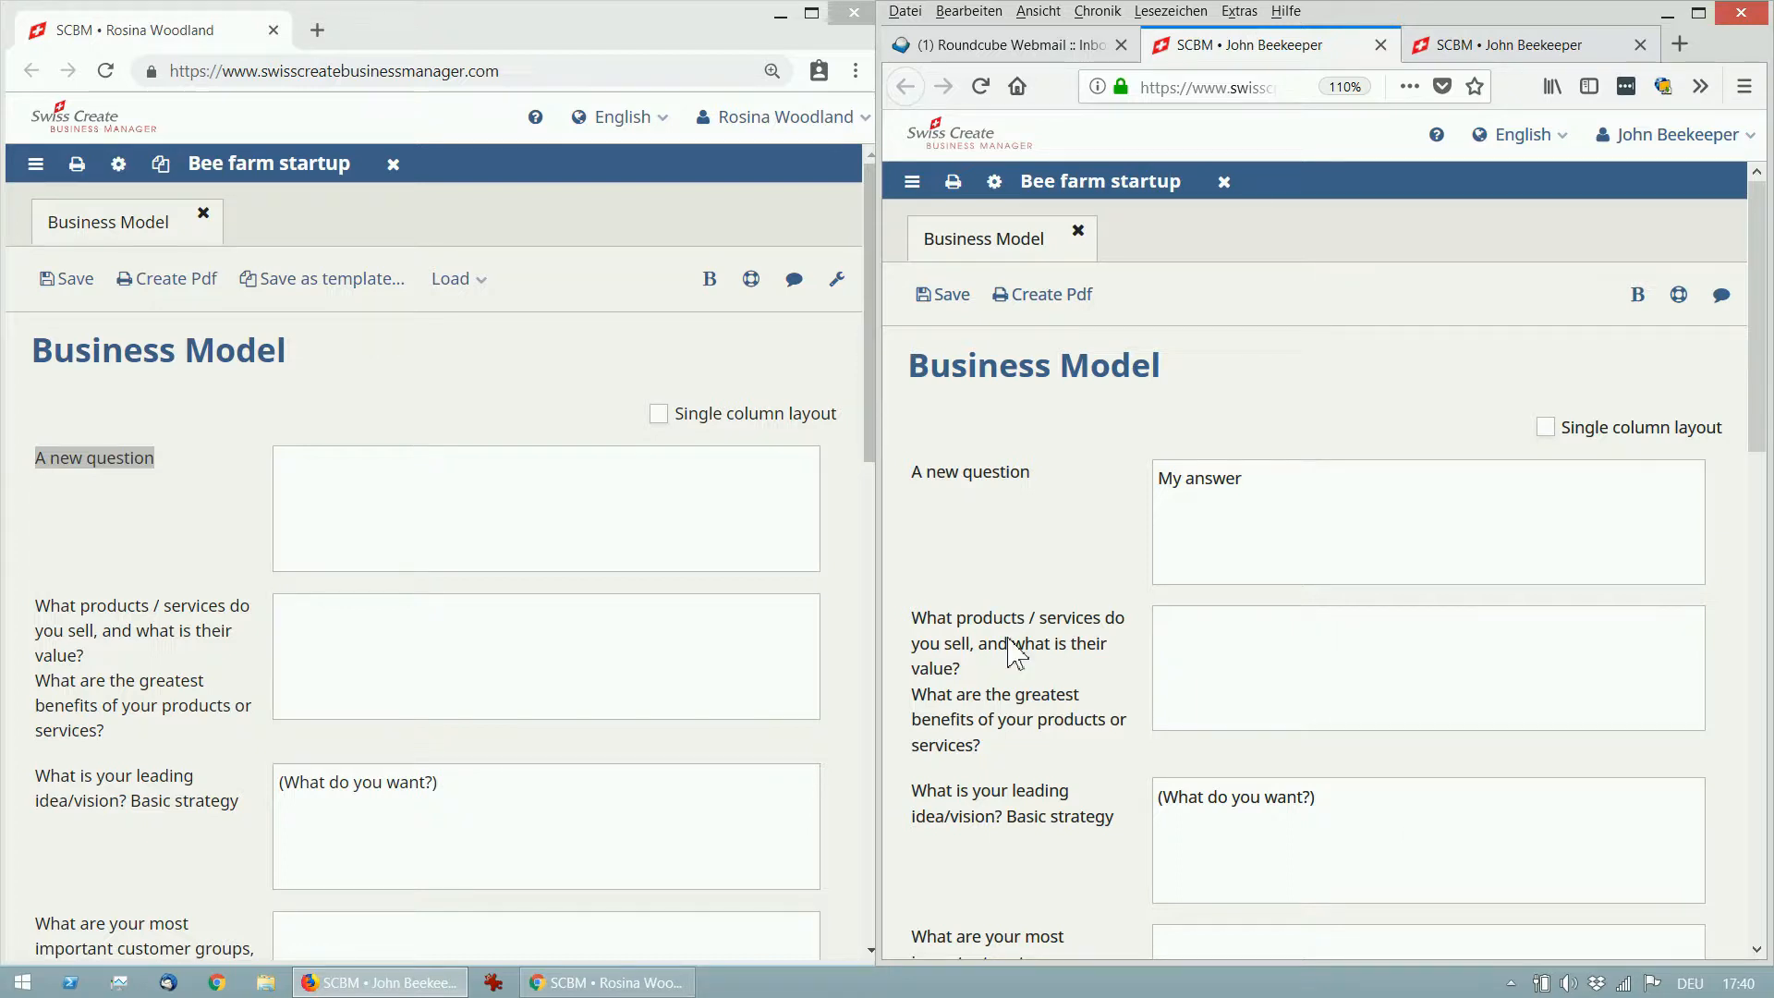
left_click(203, 217)
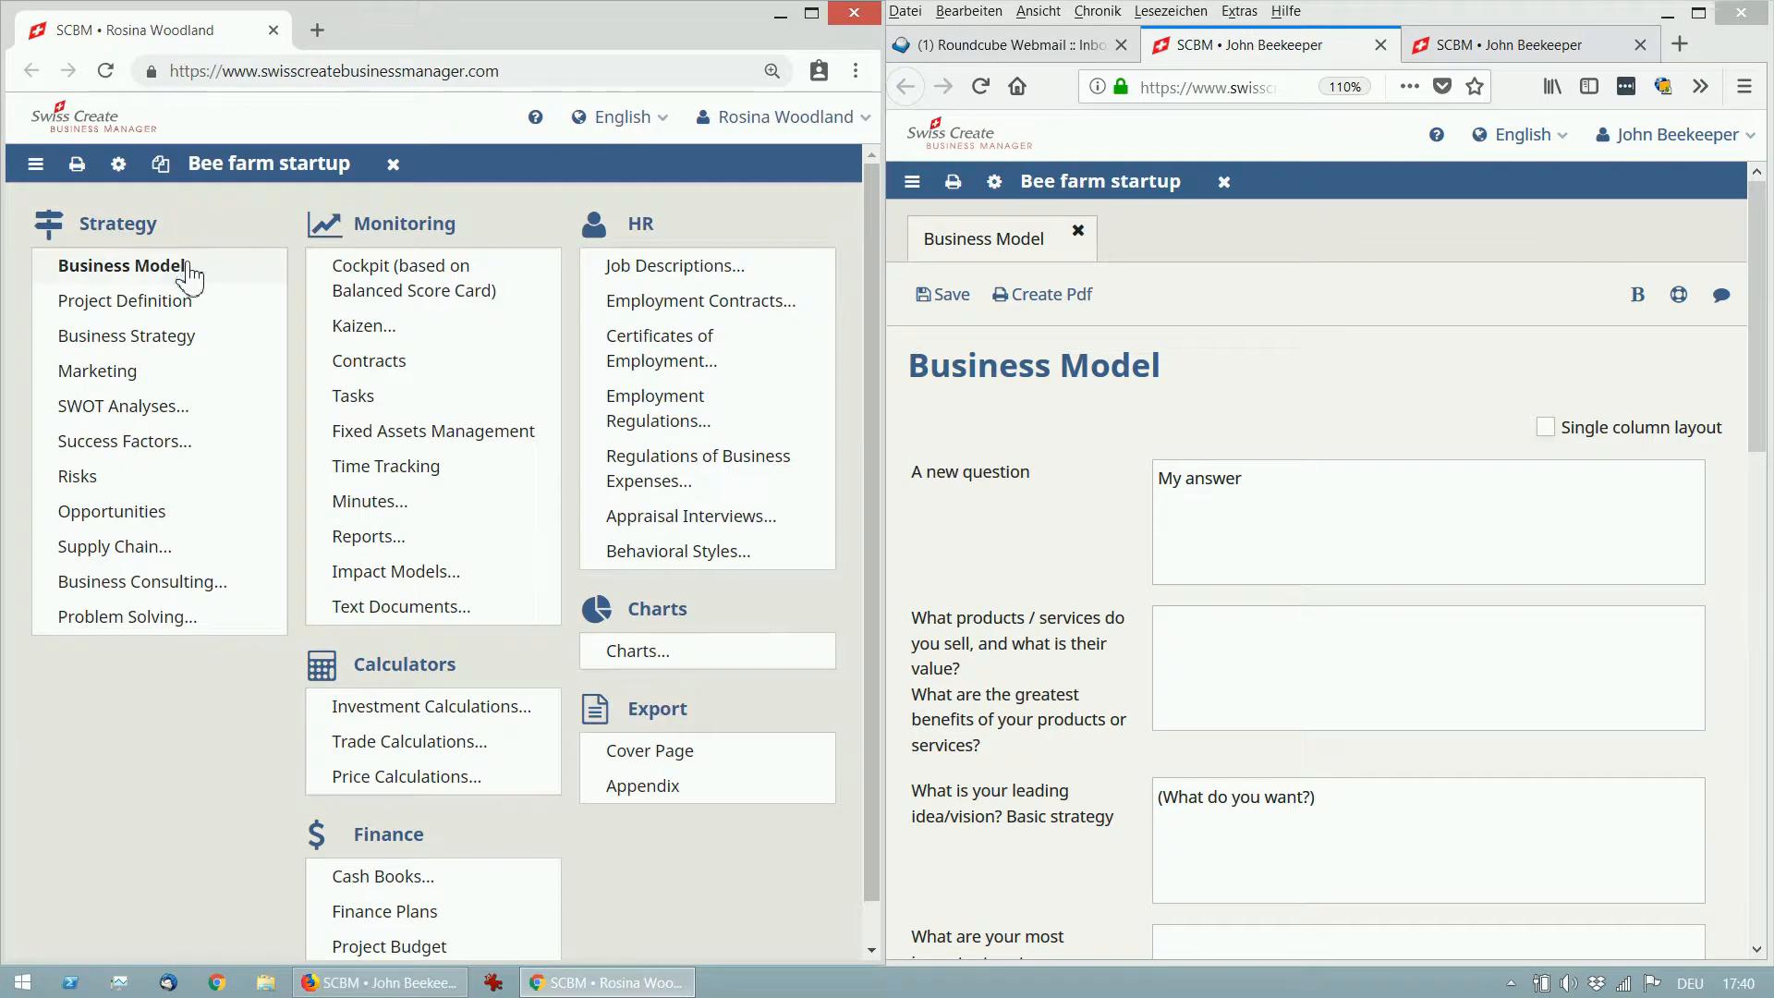
Reopen the Business Model in the first window and check the synced answer 'My answer'.
left_click(181, 264)
left_click(310, 471)
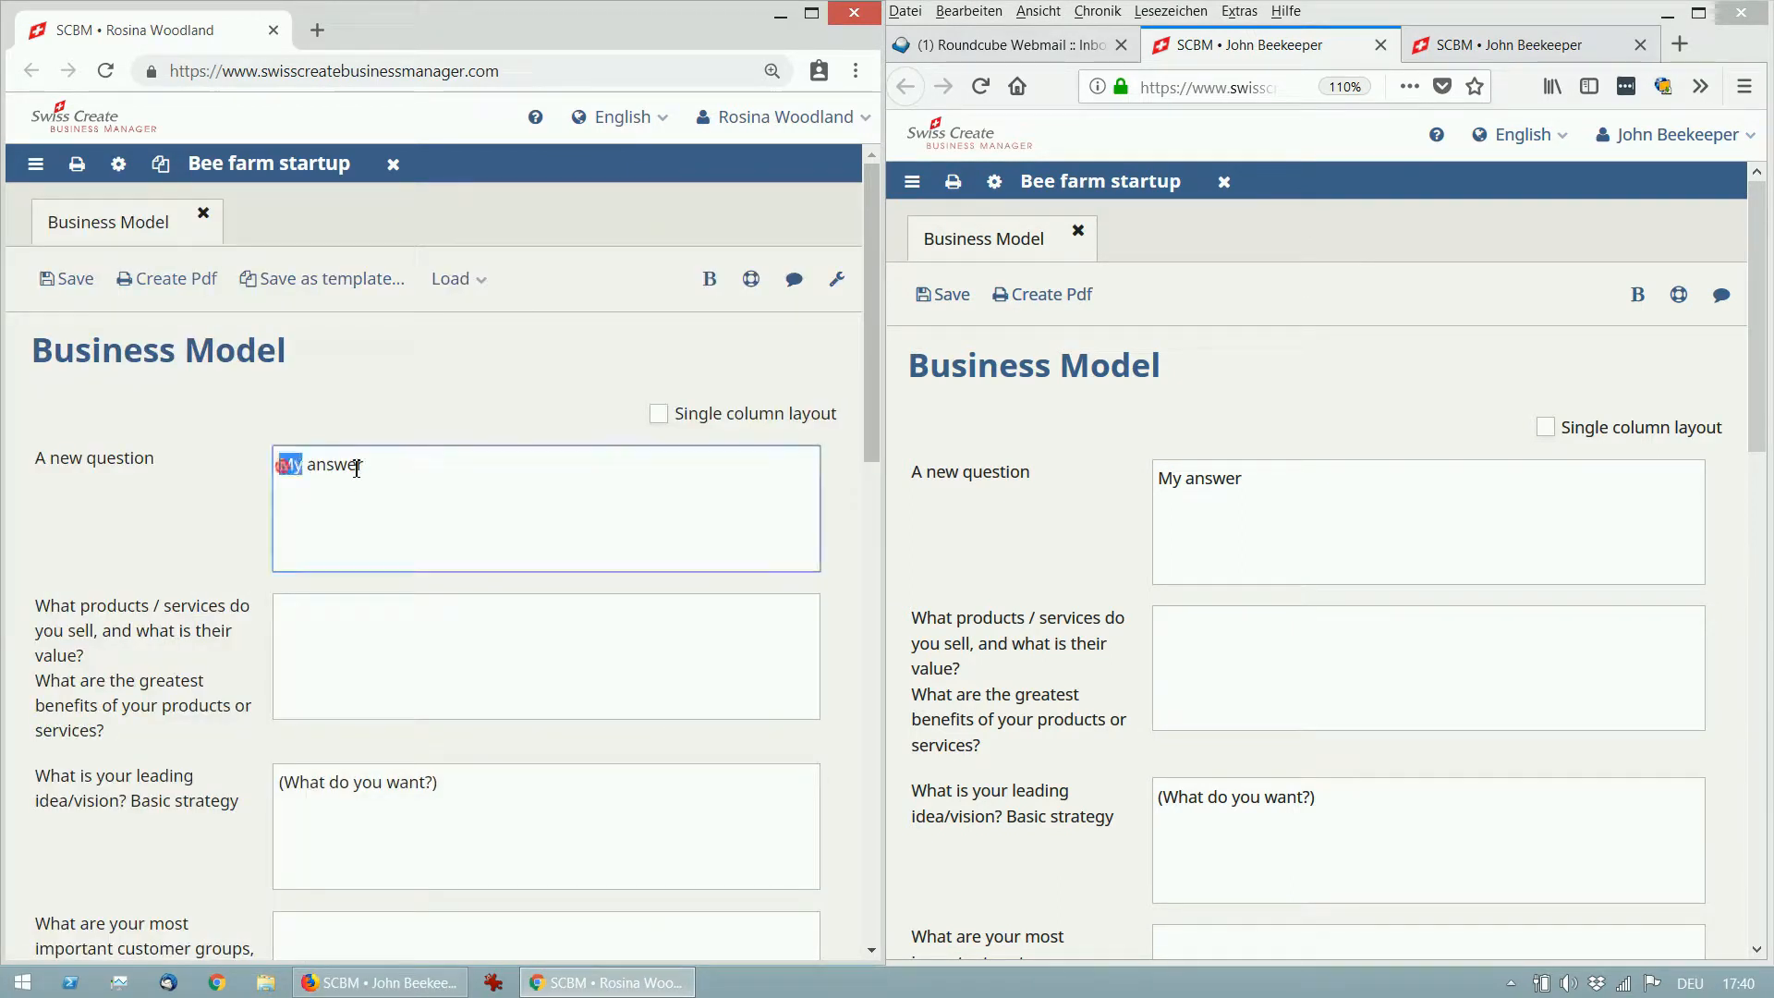
key("ctrl+a")
left_click(360, 467)
left_click(792, 333)
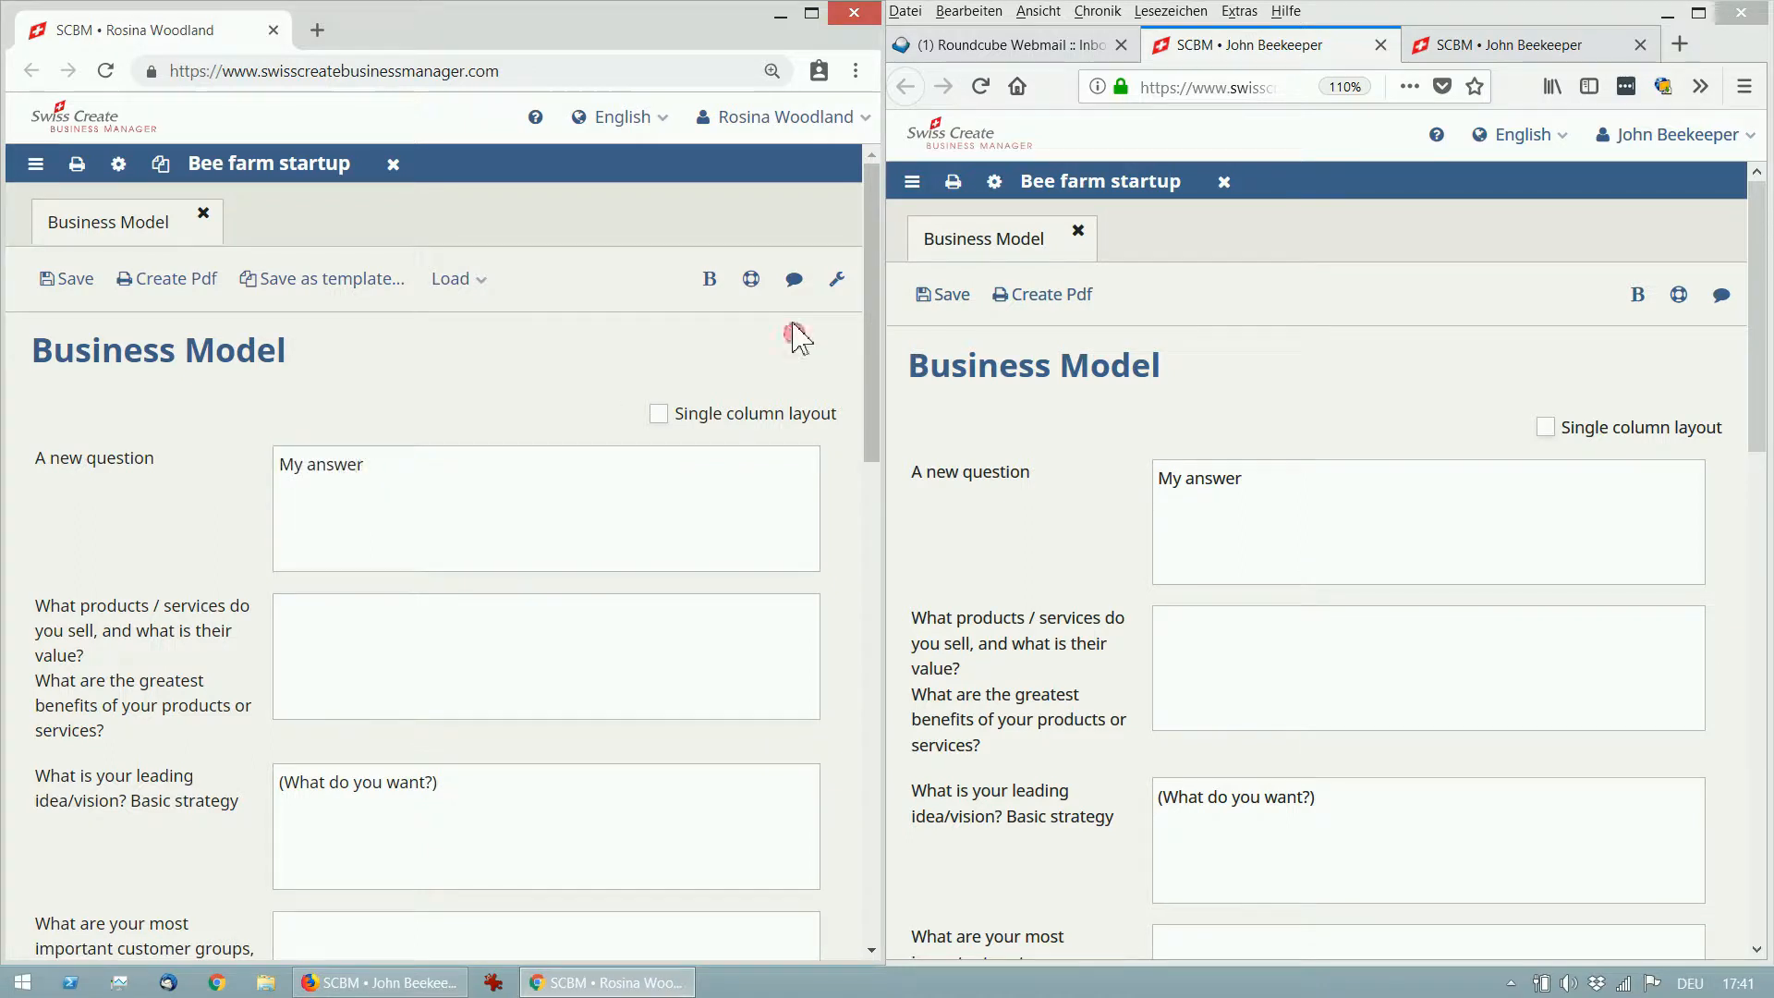
Comment 'September 24, 2018', the commenter's name and 'Write some more details.' on the question, then save.
left_click(794, 280)
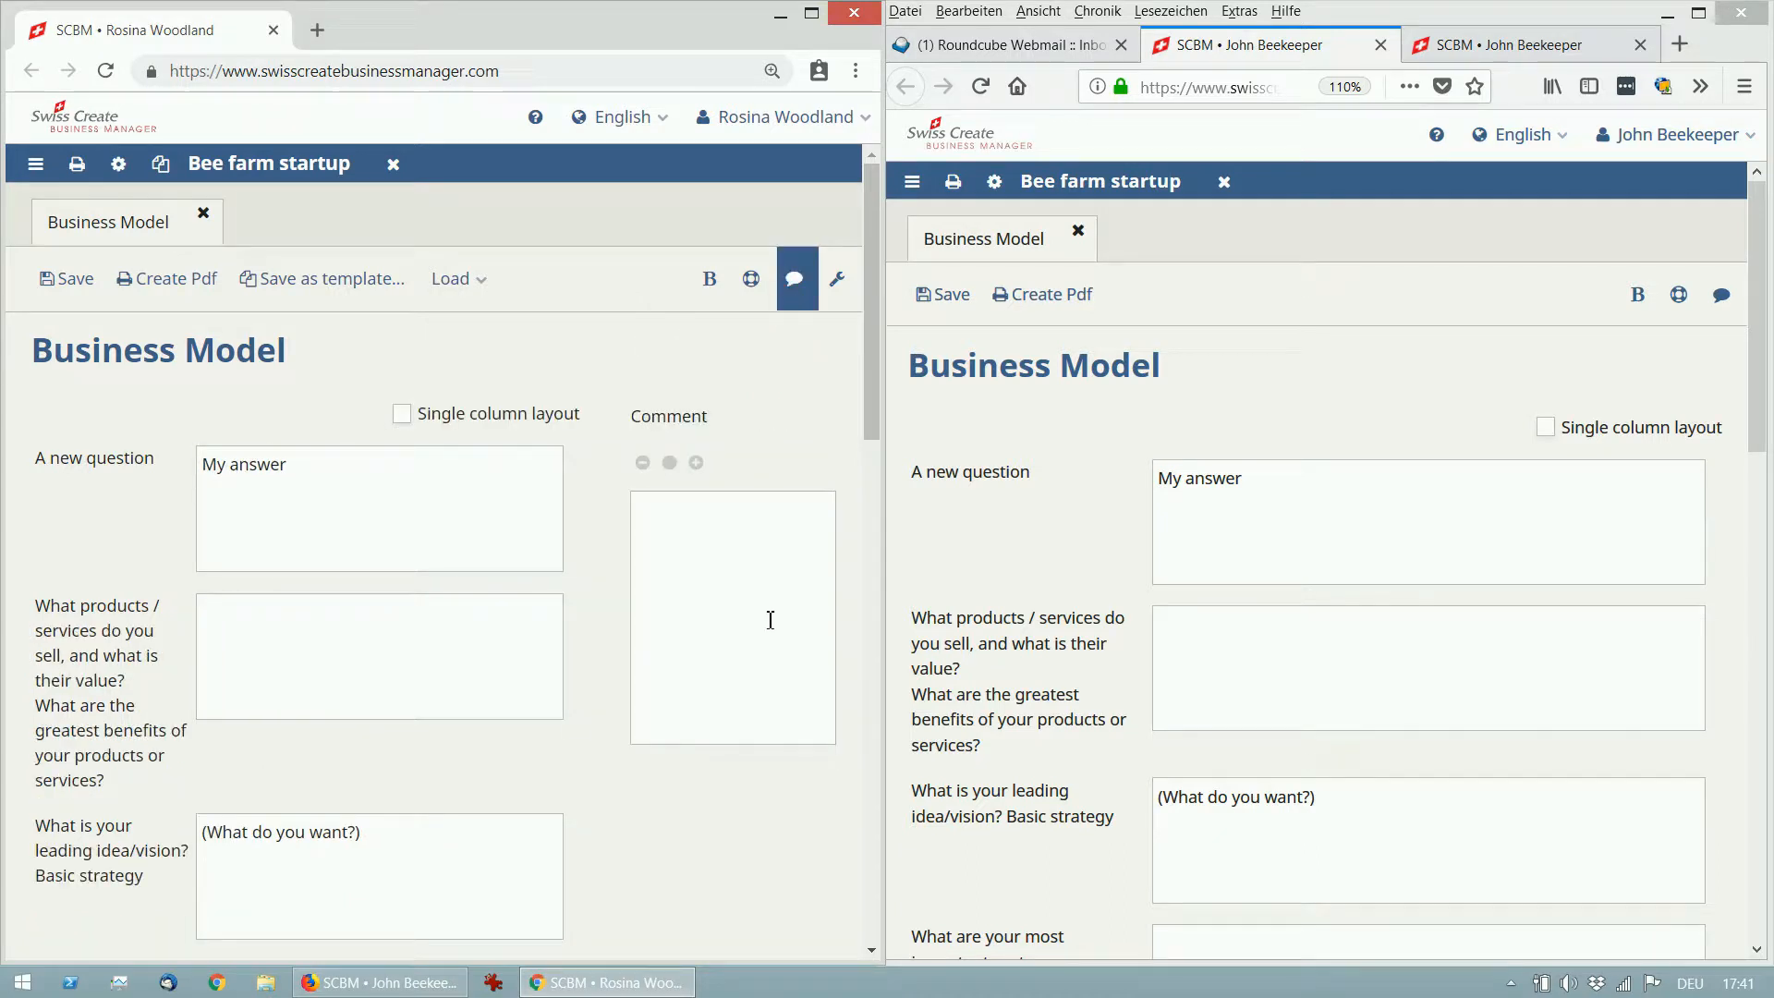
left_click(757, 544)
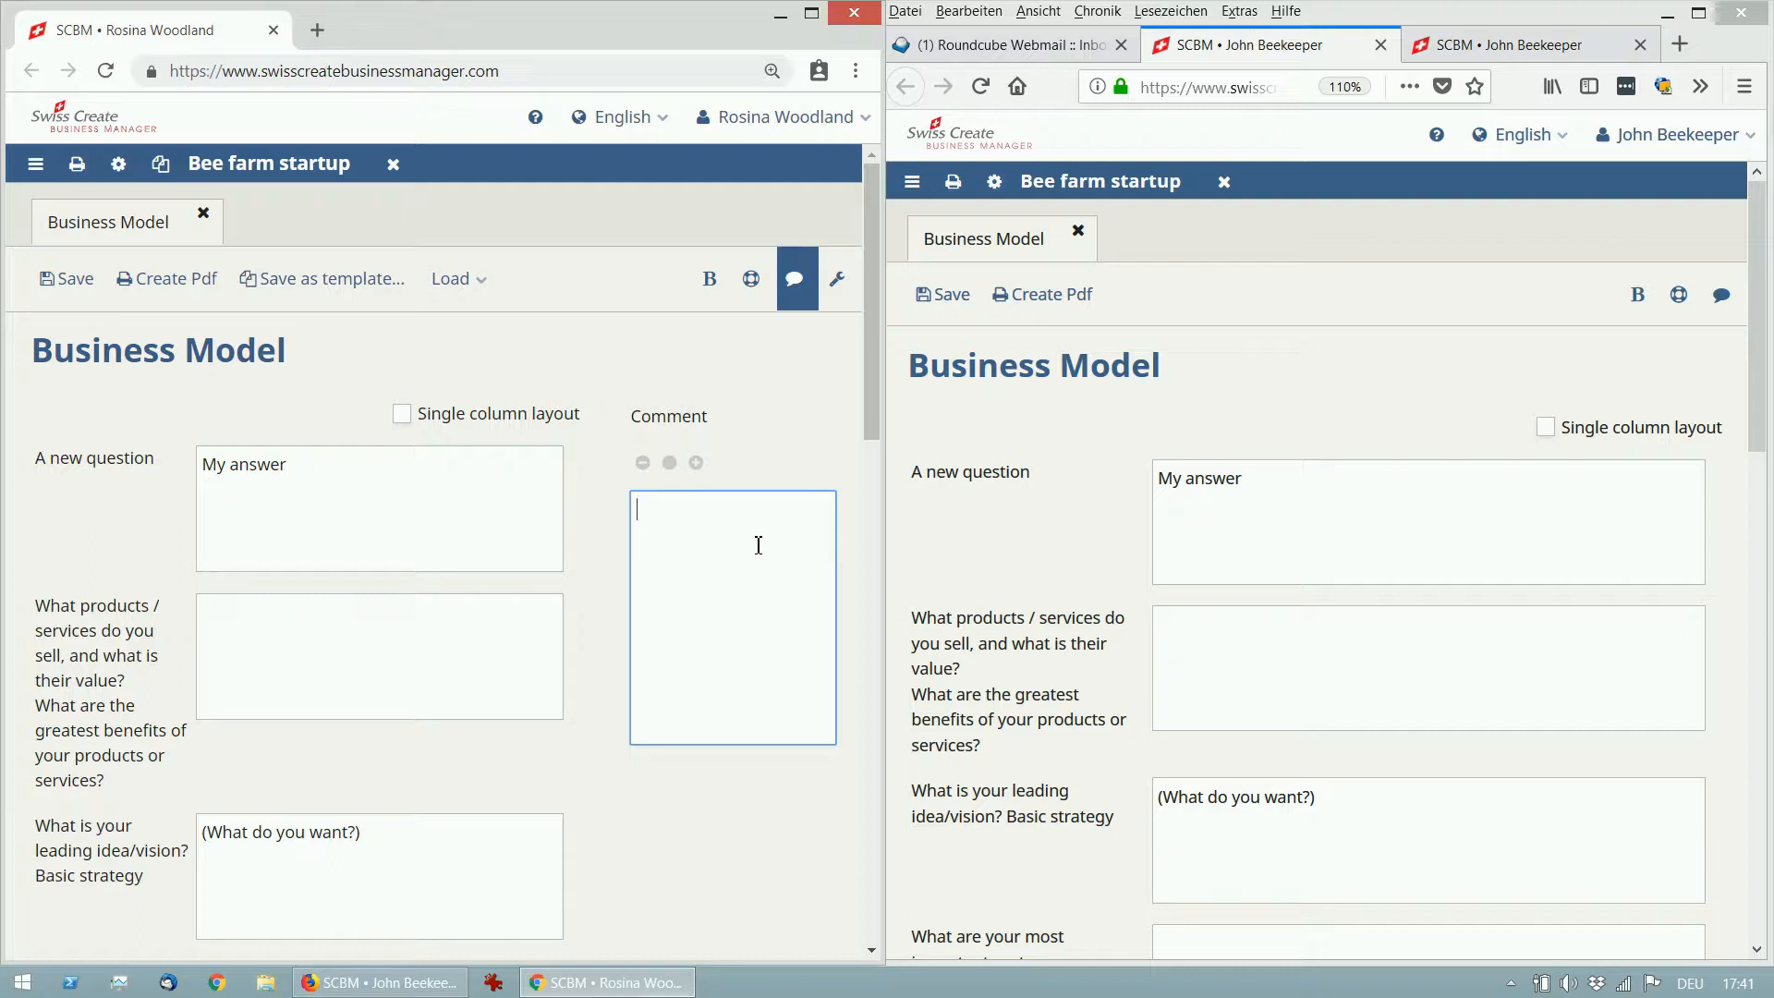
type("Septe")
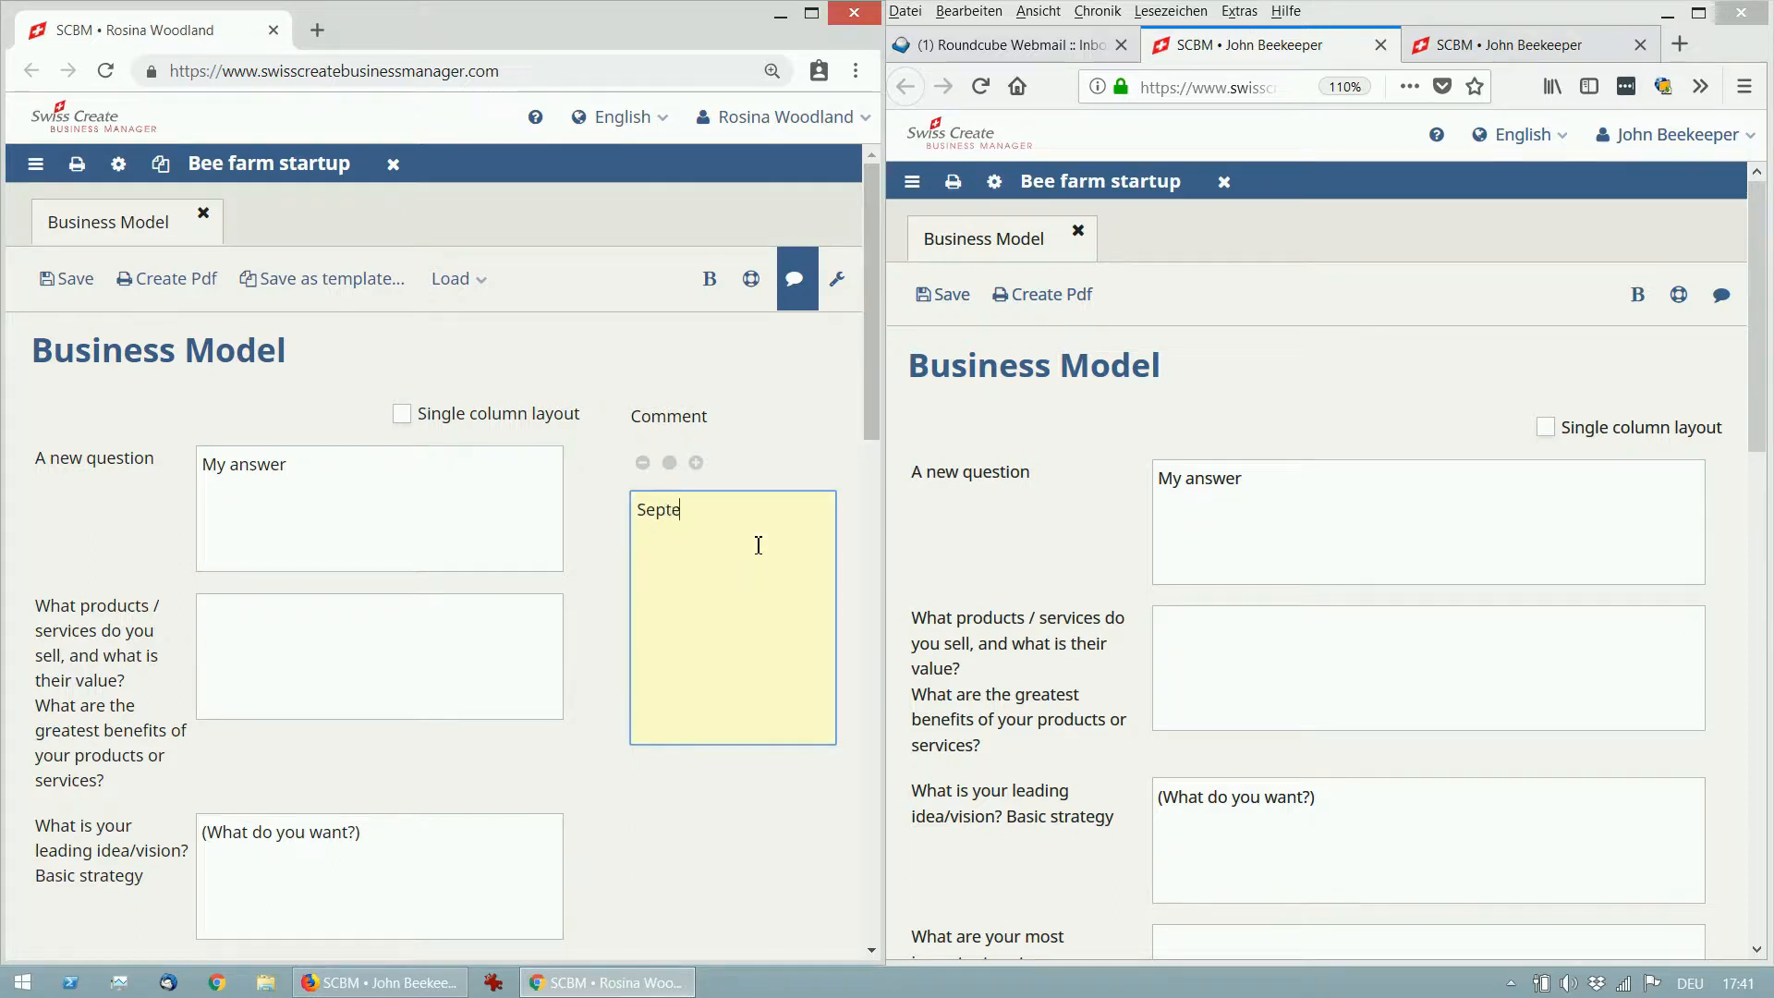
type("mber 24, 2018 ")
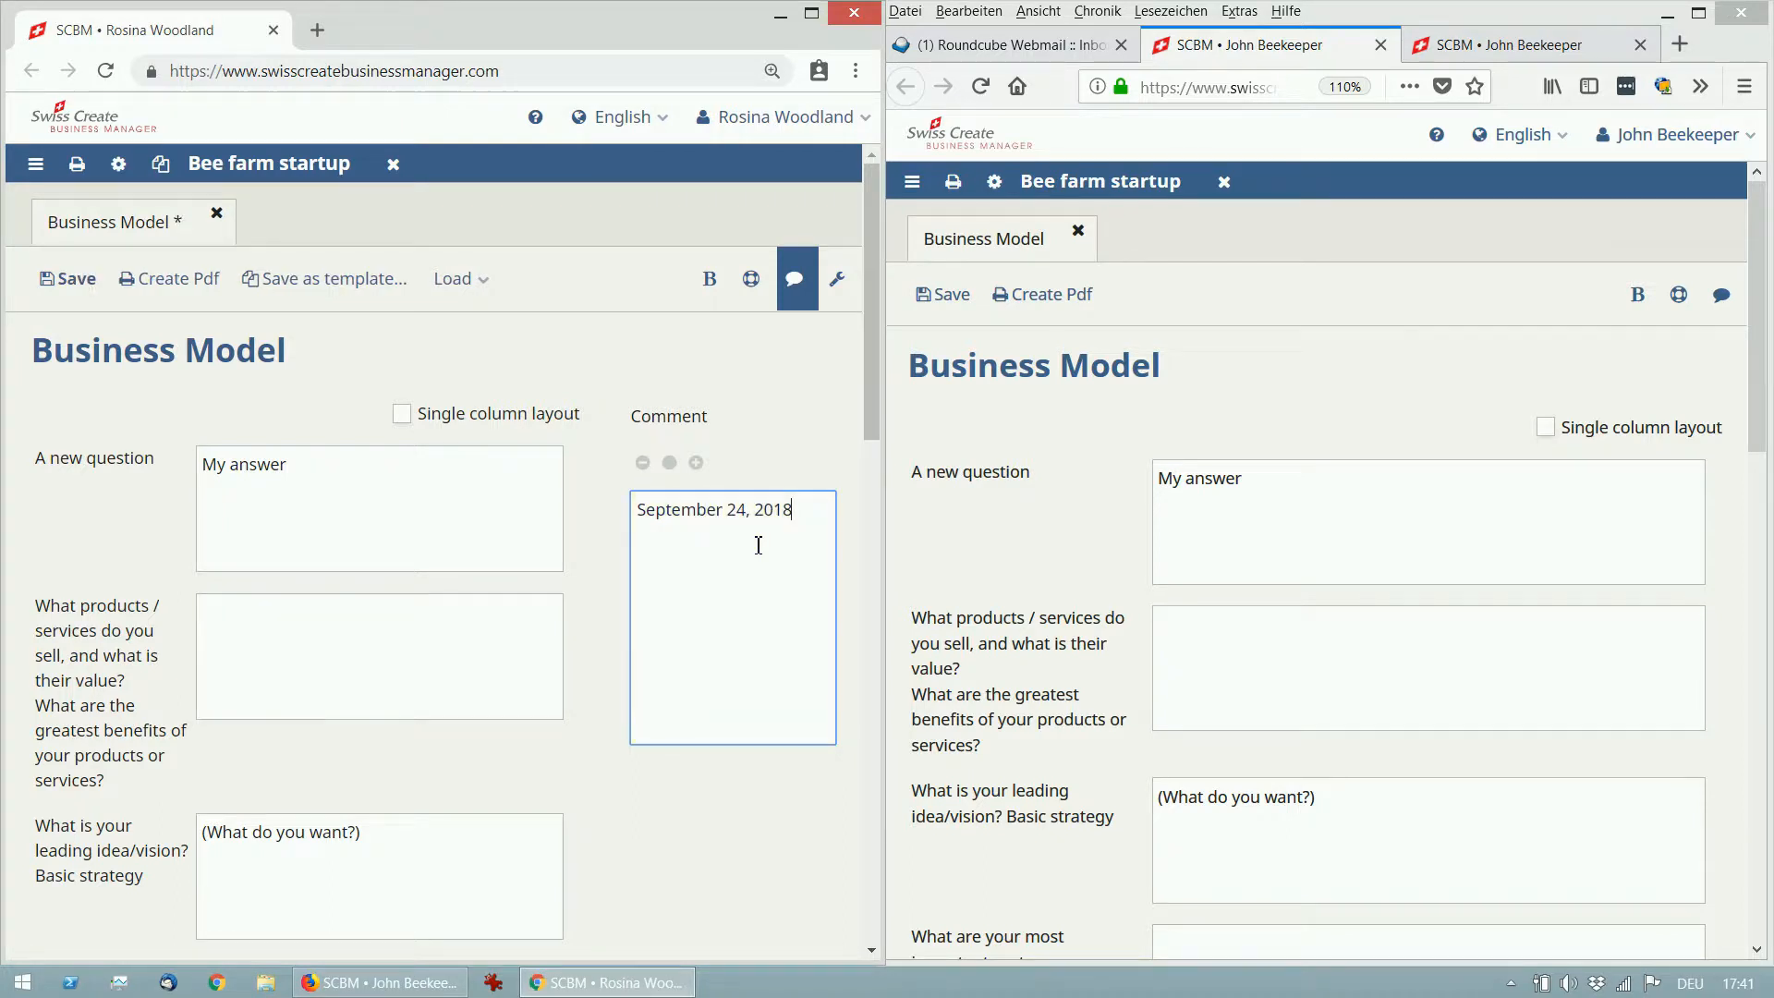
type("ROSINA")
key("Return")
type("Write som")
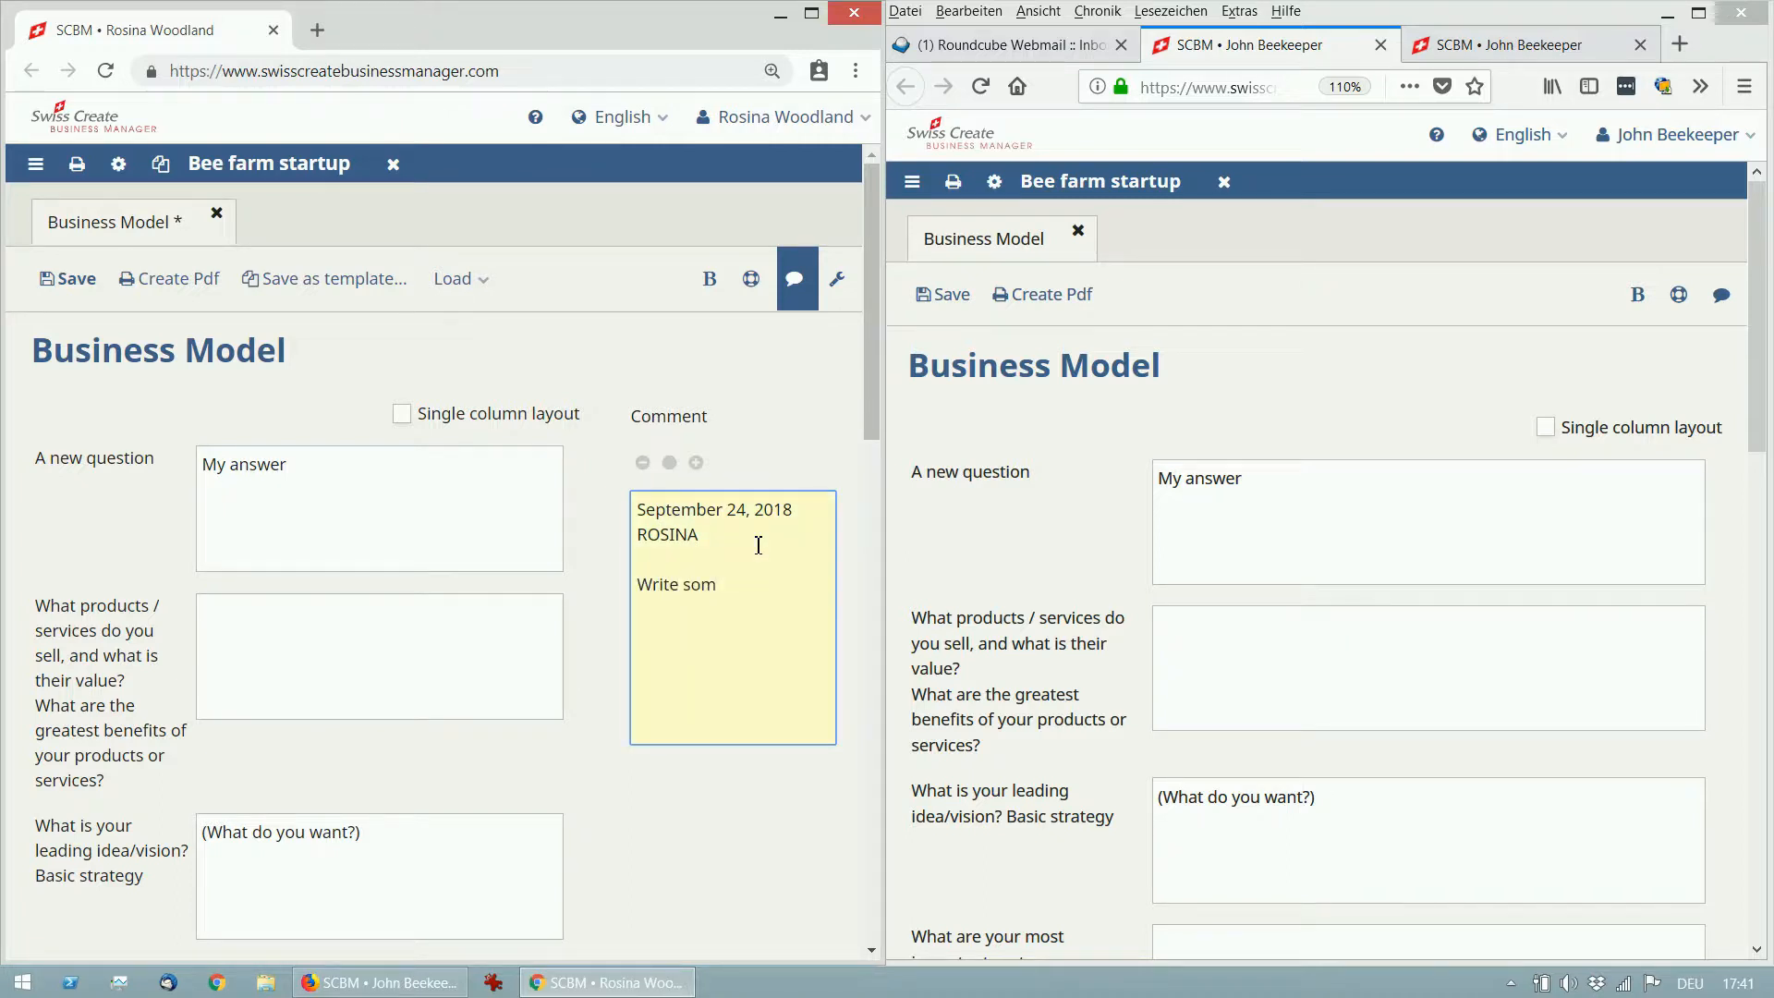
type("e more details.")
left_click(642, 462)
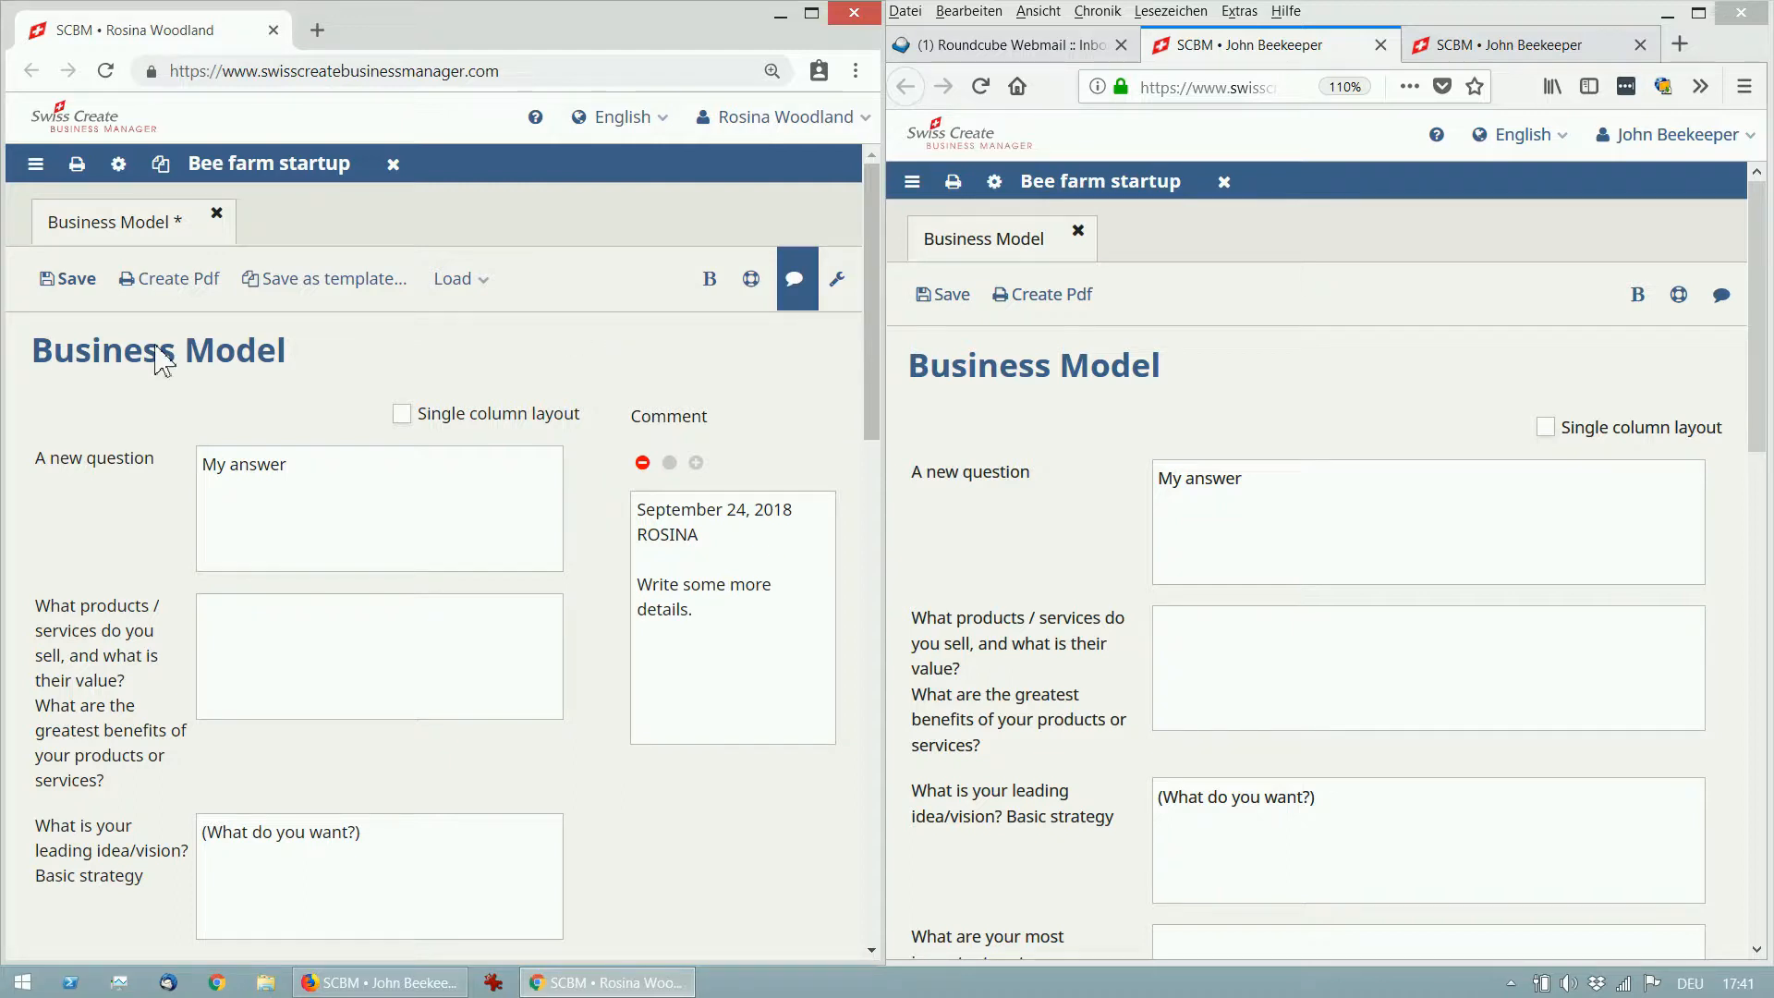
left_click(78, 280)
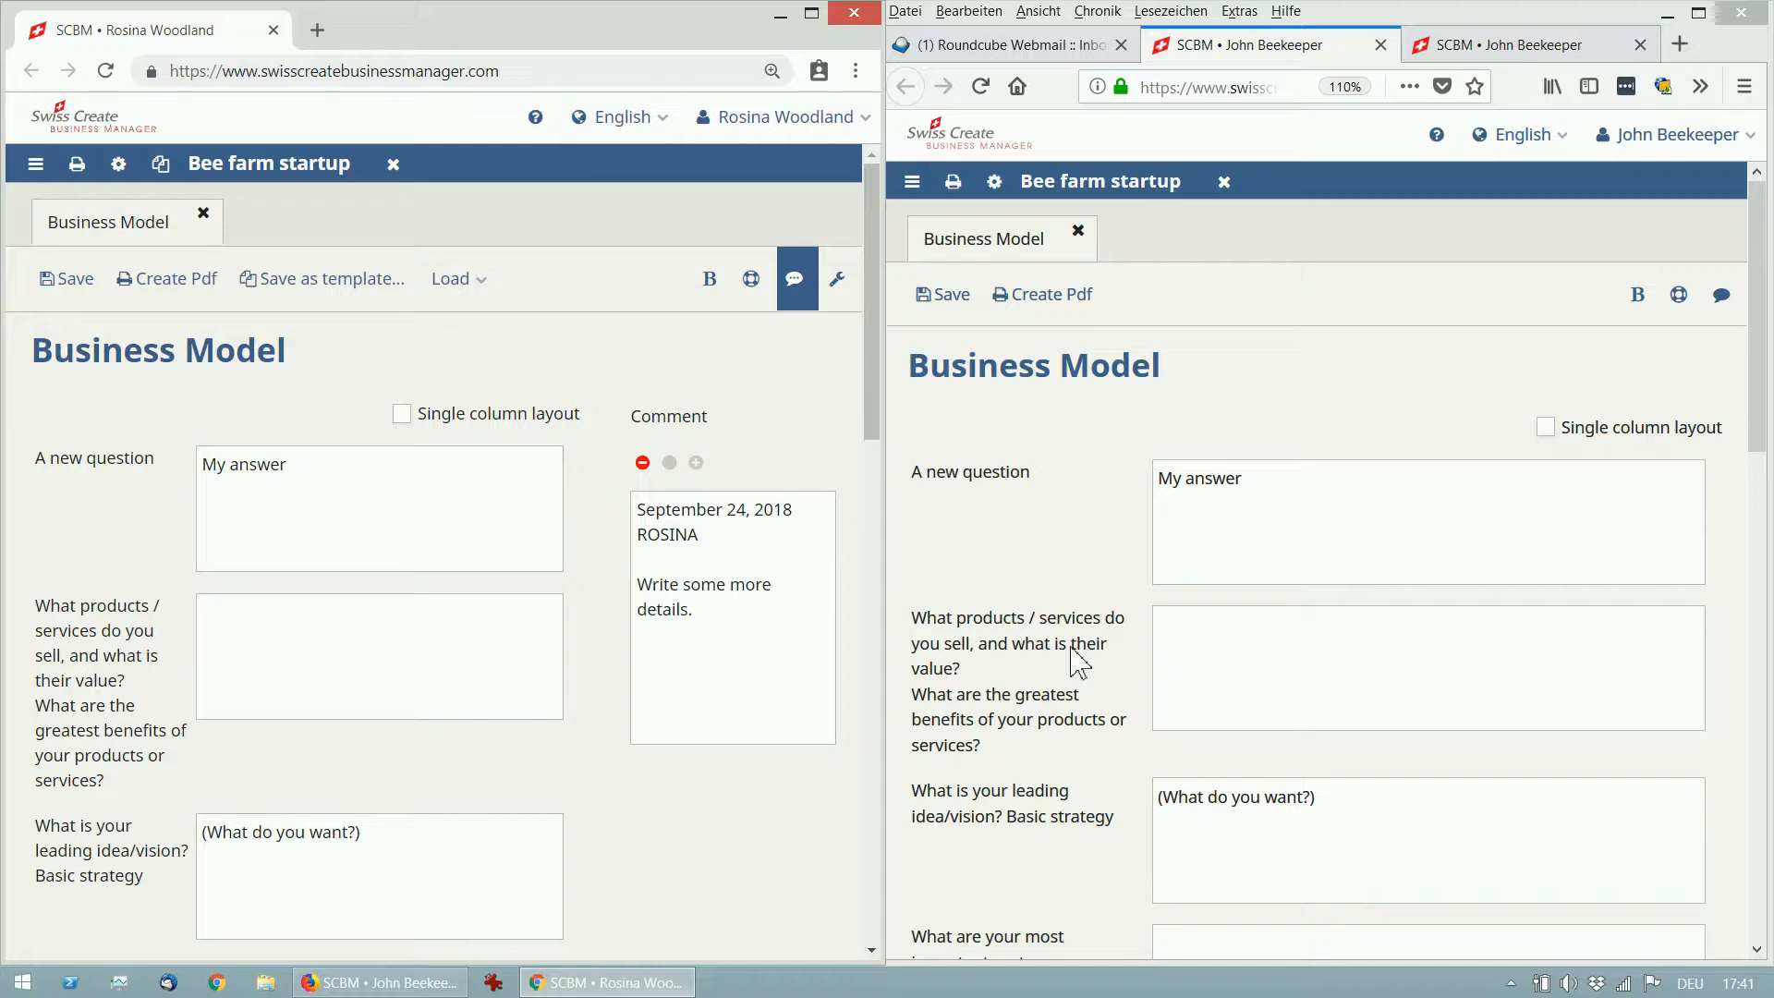
Reload the Business Model in the second window and show its comments column.
left_click(1076, 231)
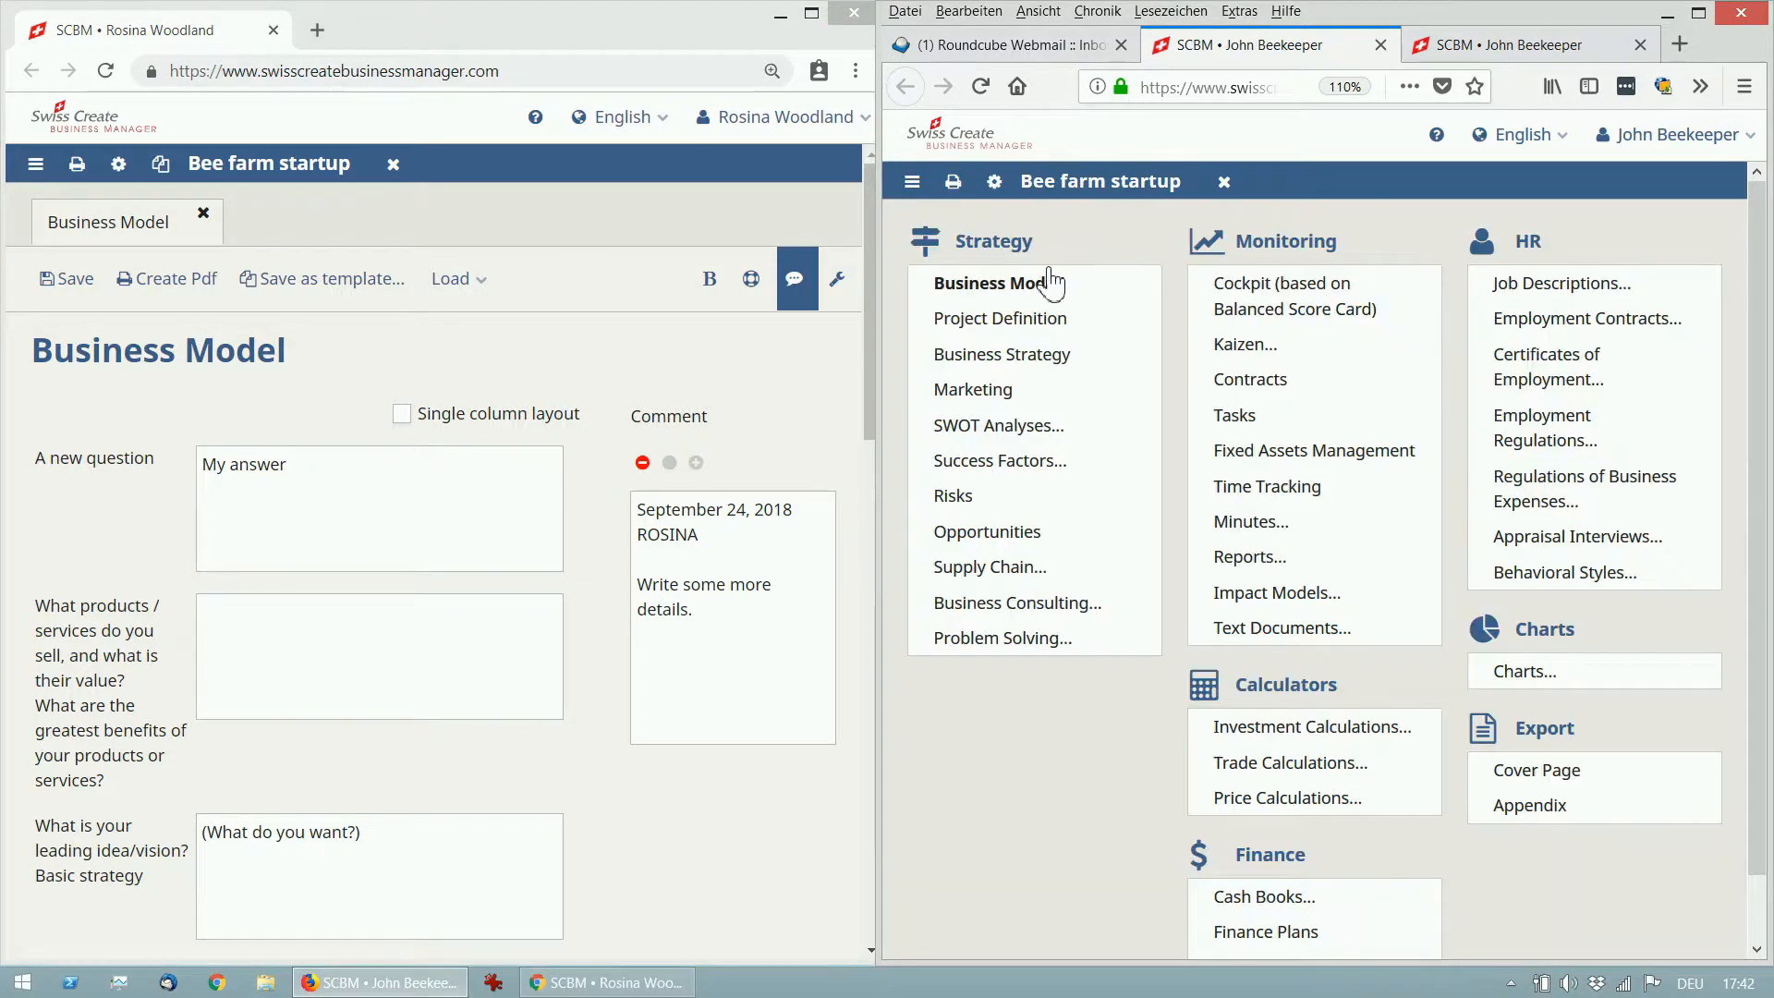
left_click(1028, 293)
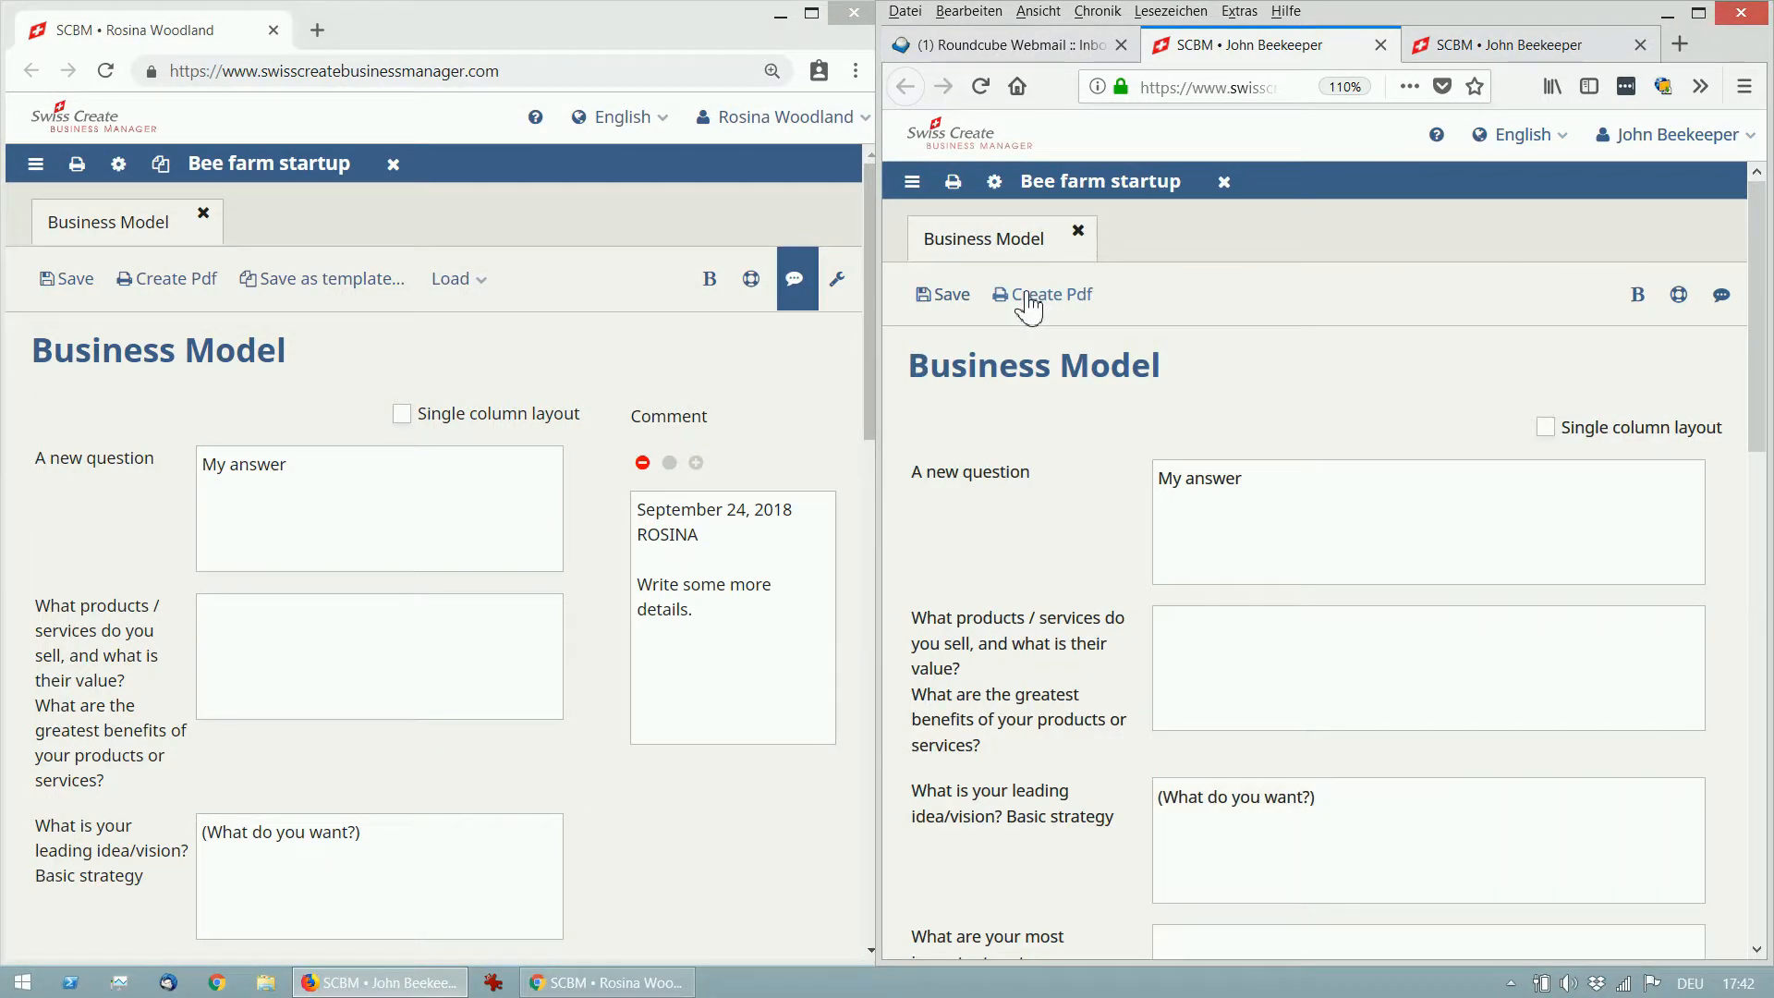
left_click(1721, 295)
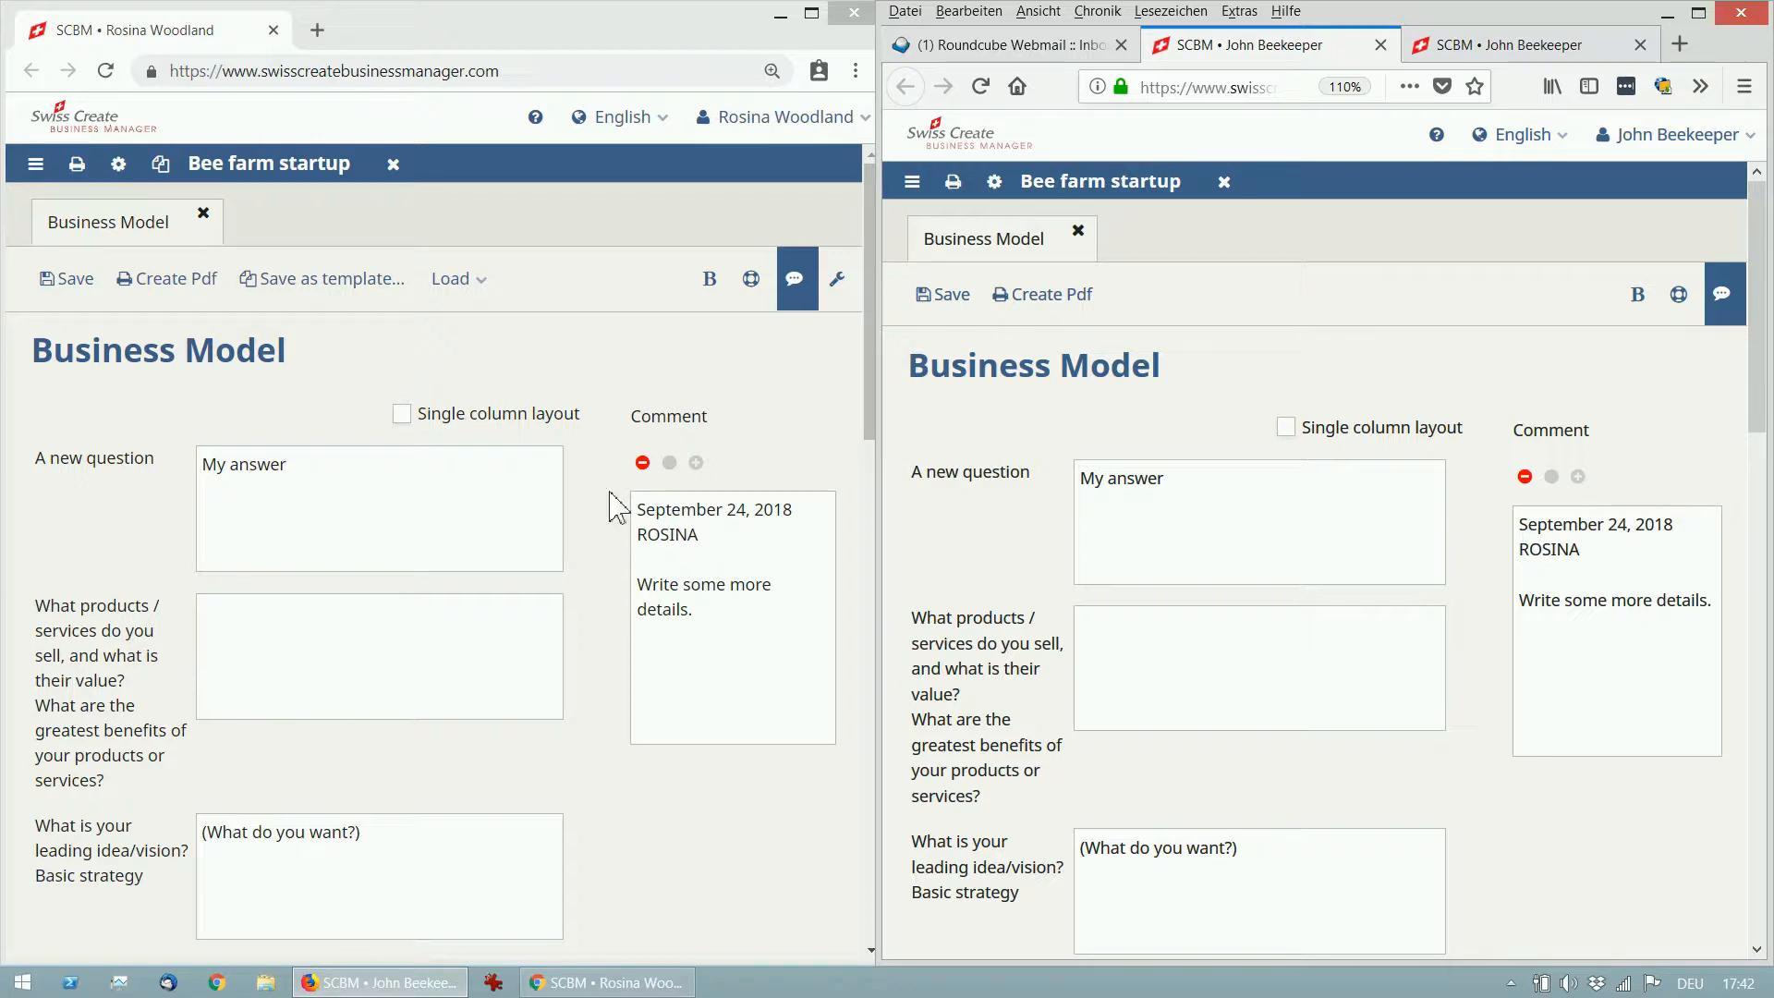
Add a new question named 'Second question' below A new question.
left_click(837, 278)
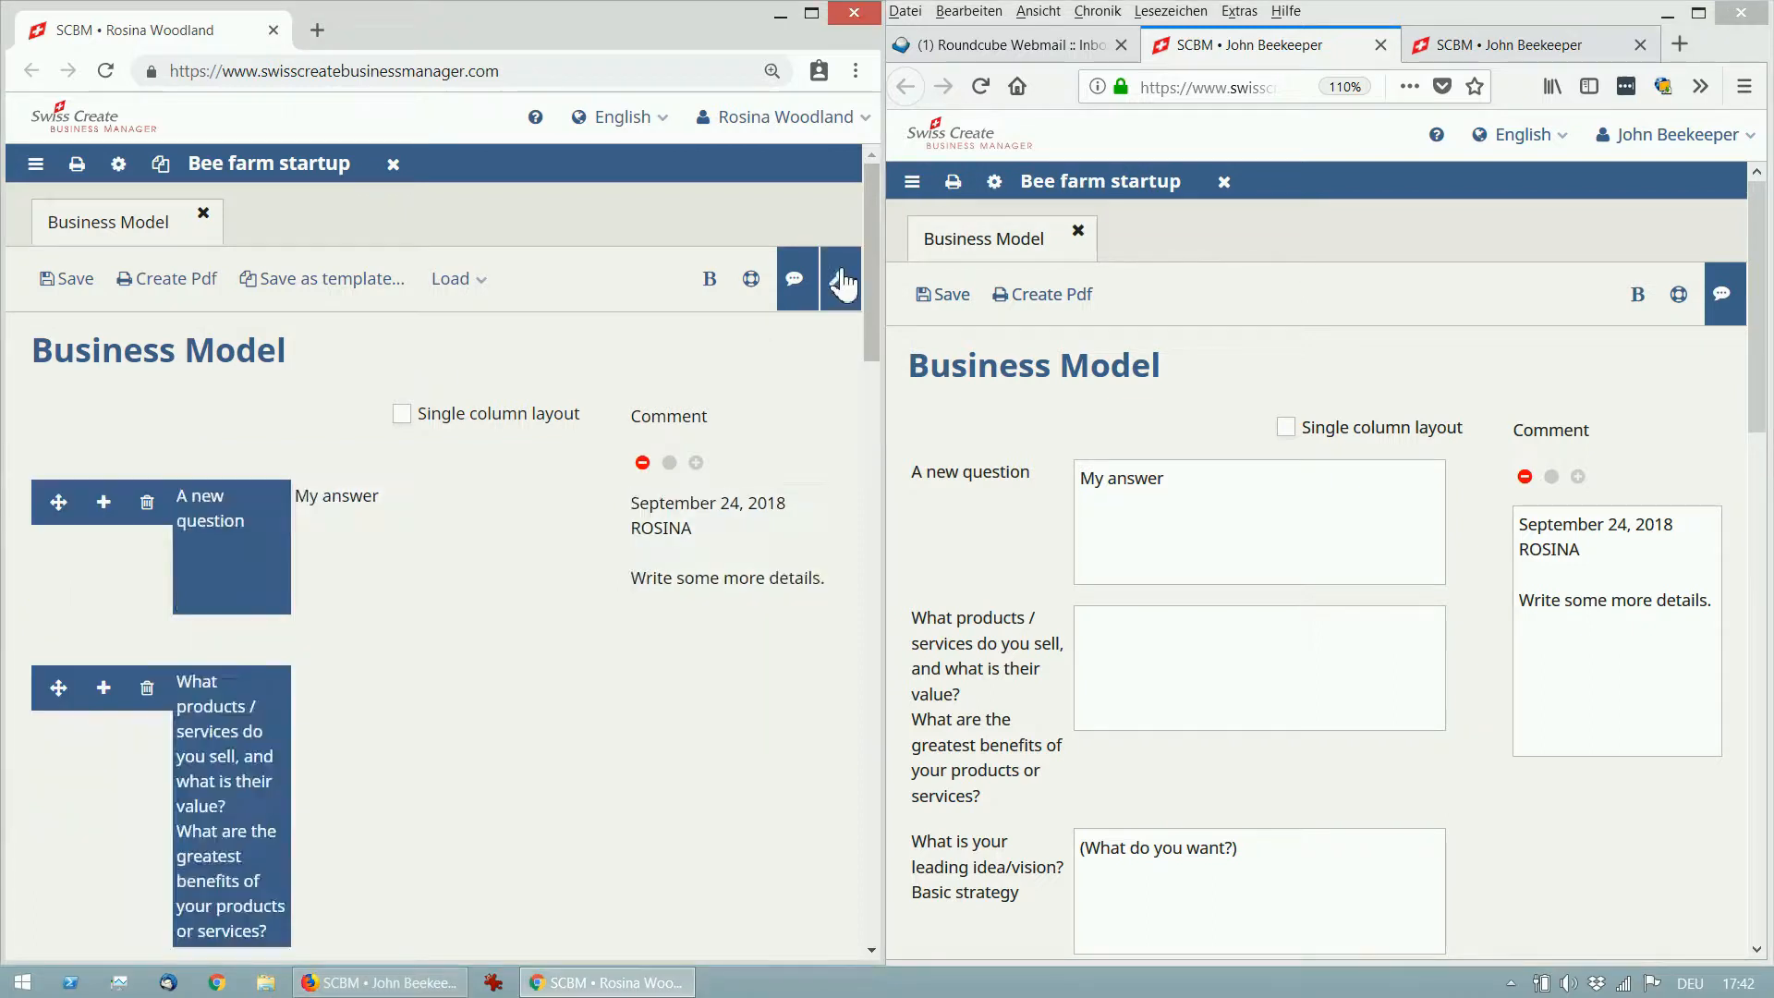
left_click(104, 503)
left_click(227, 702)
type("S")
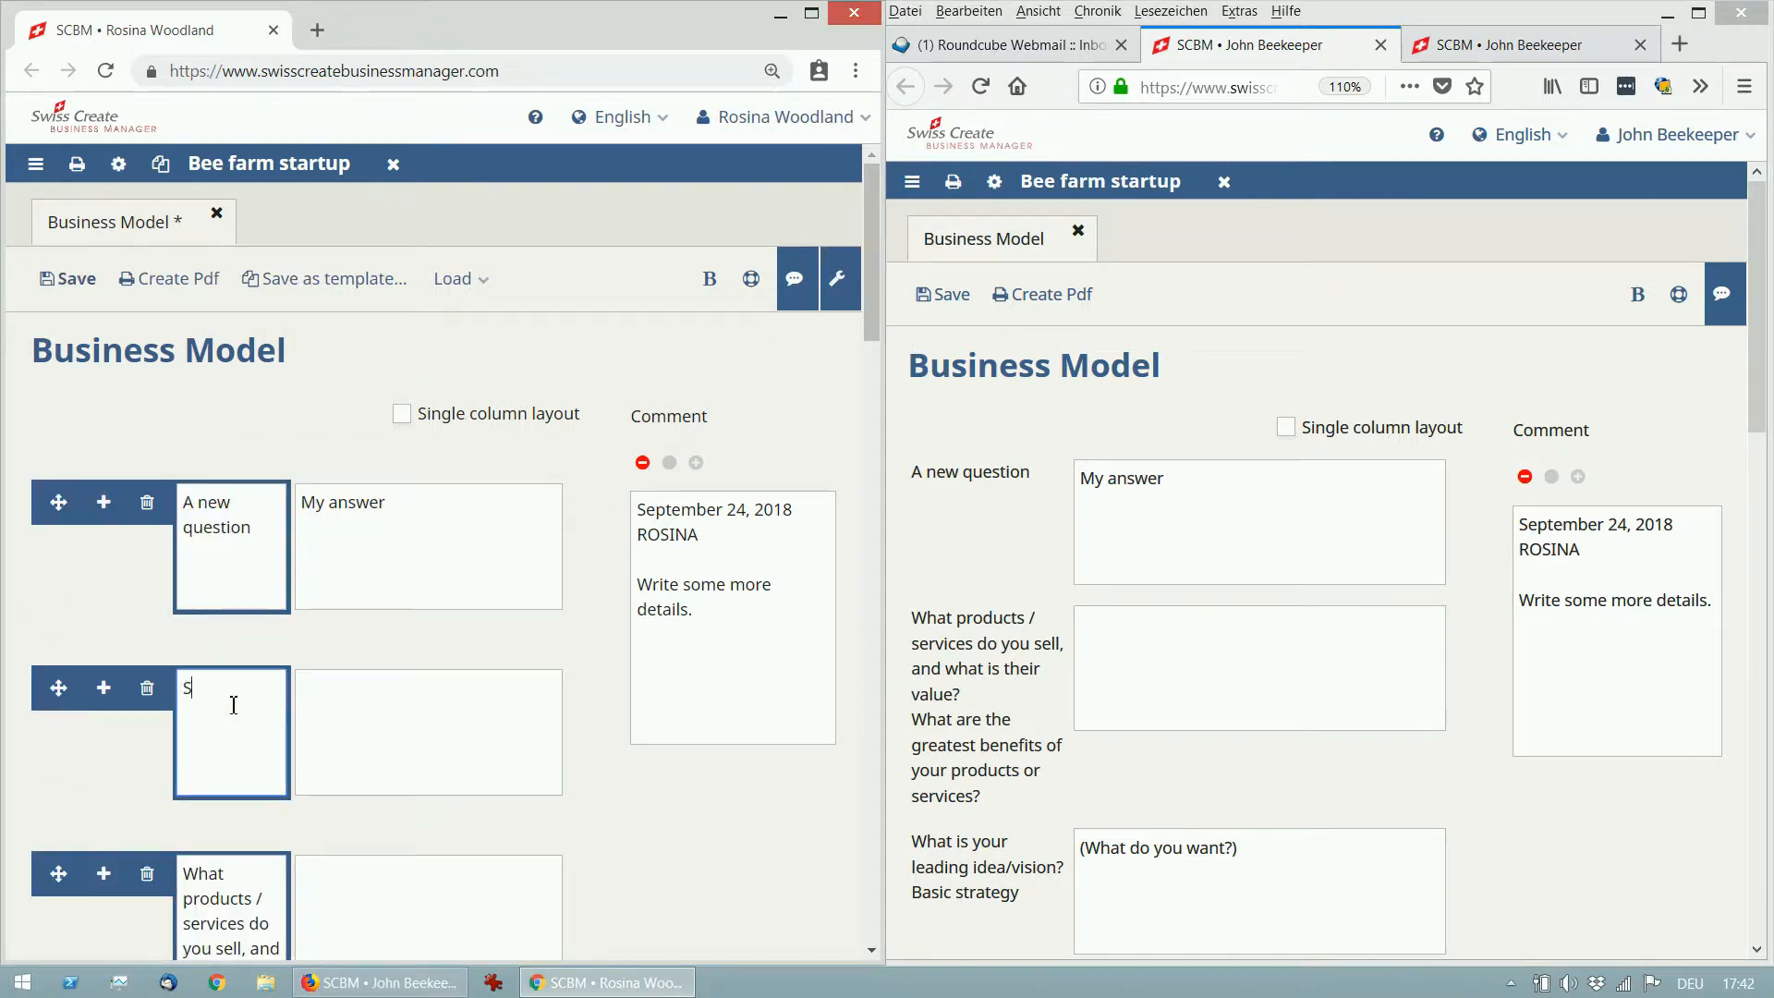
type("econd question")
Answer the products and services question with 'A very very long answer and I put a lot of effort into this.' and save.
left_click(1261, 667)
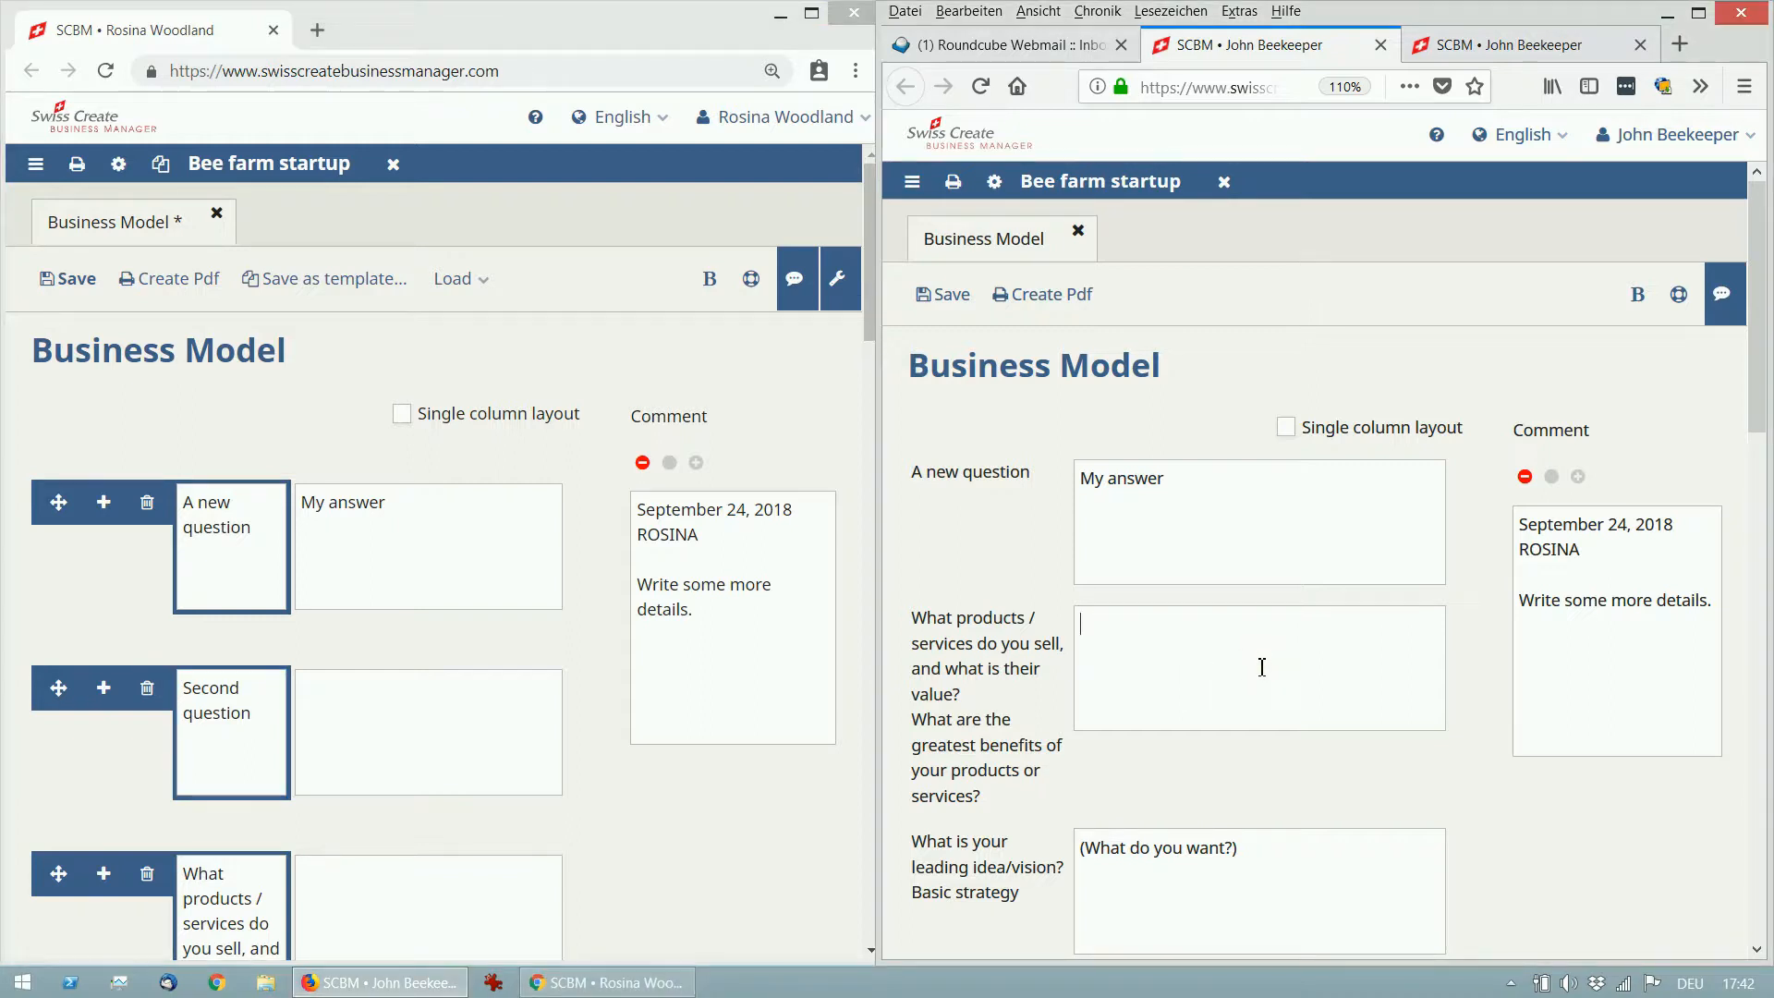
type("A very ver")
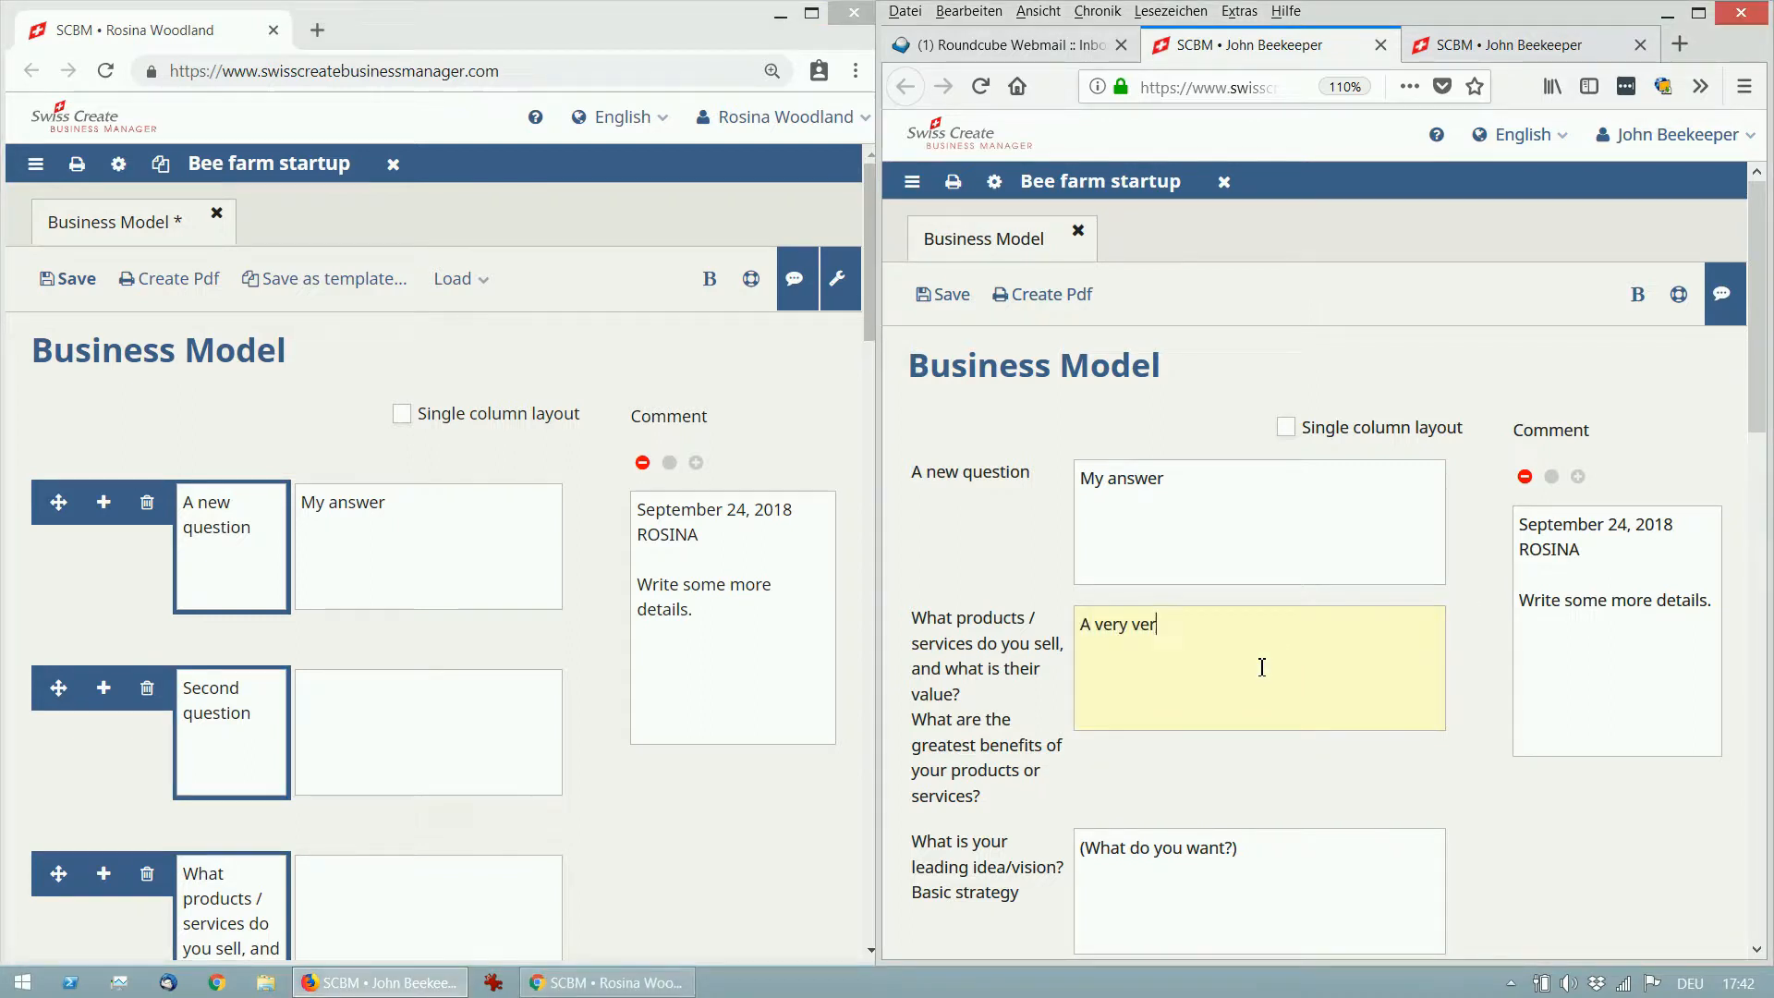
type("y long answer and I put a lot off")
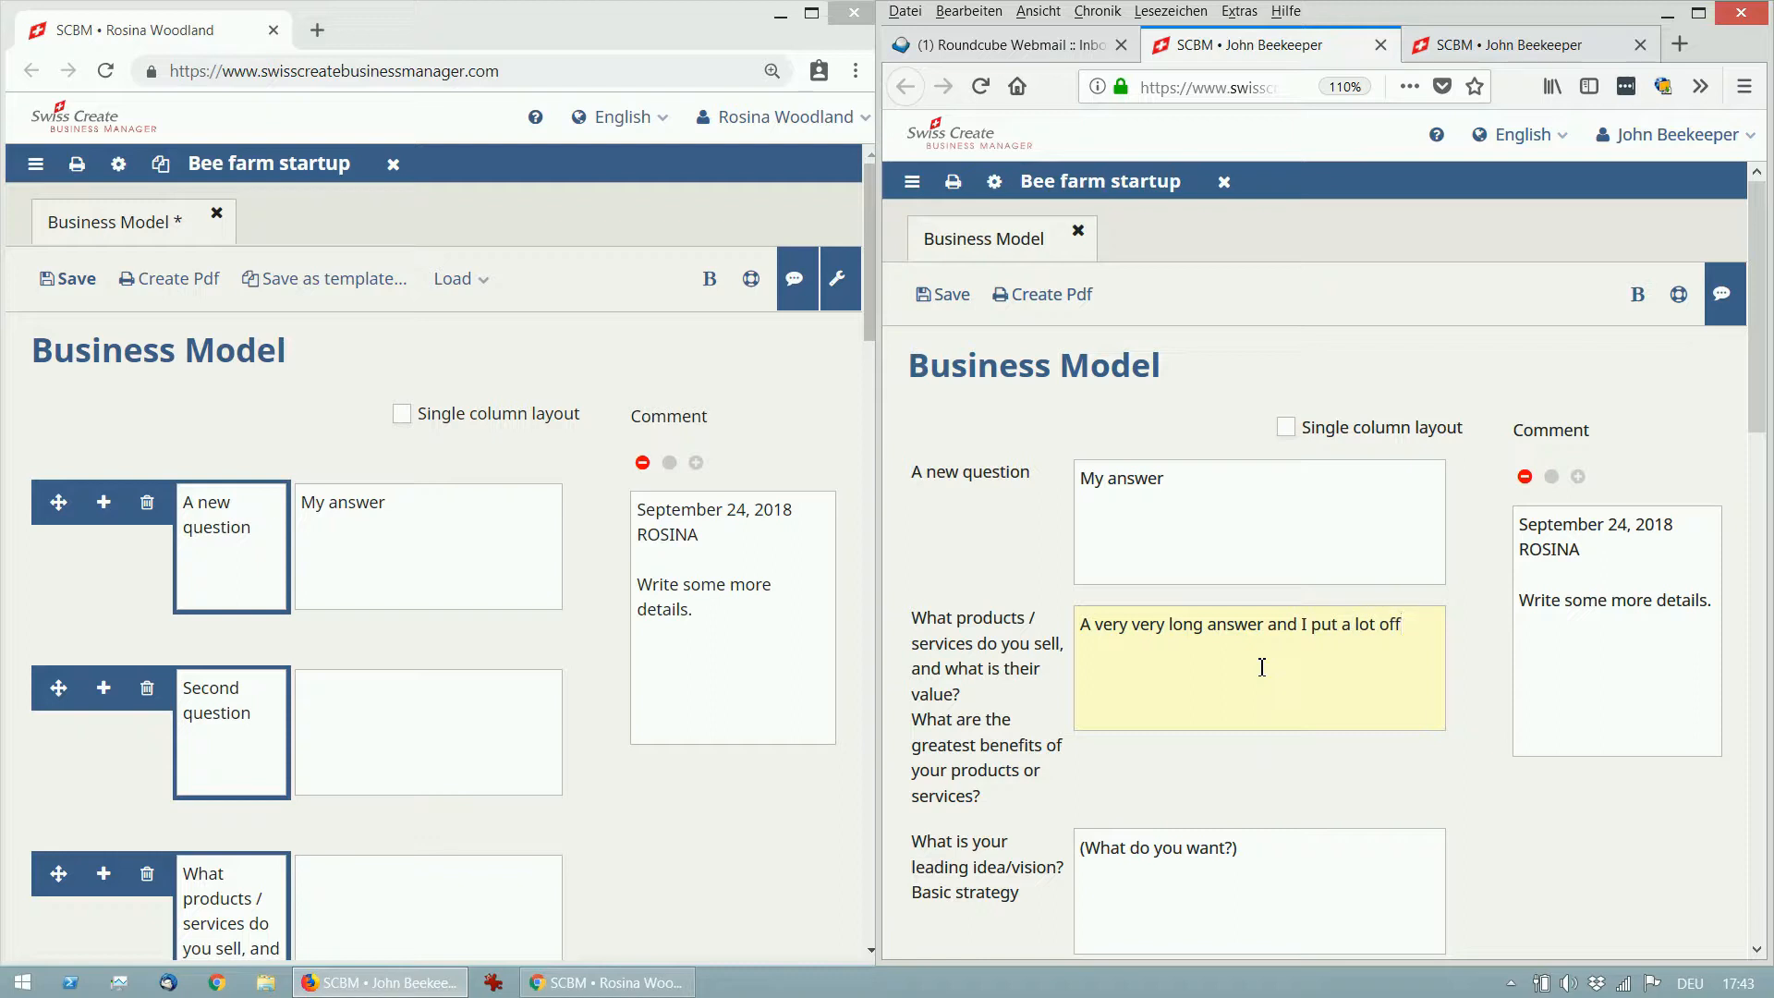
key("BackSpace")
type("effort into this.")
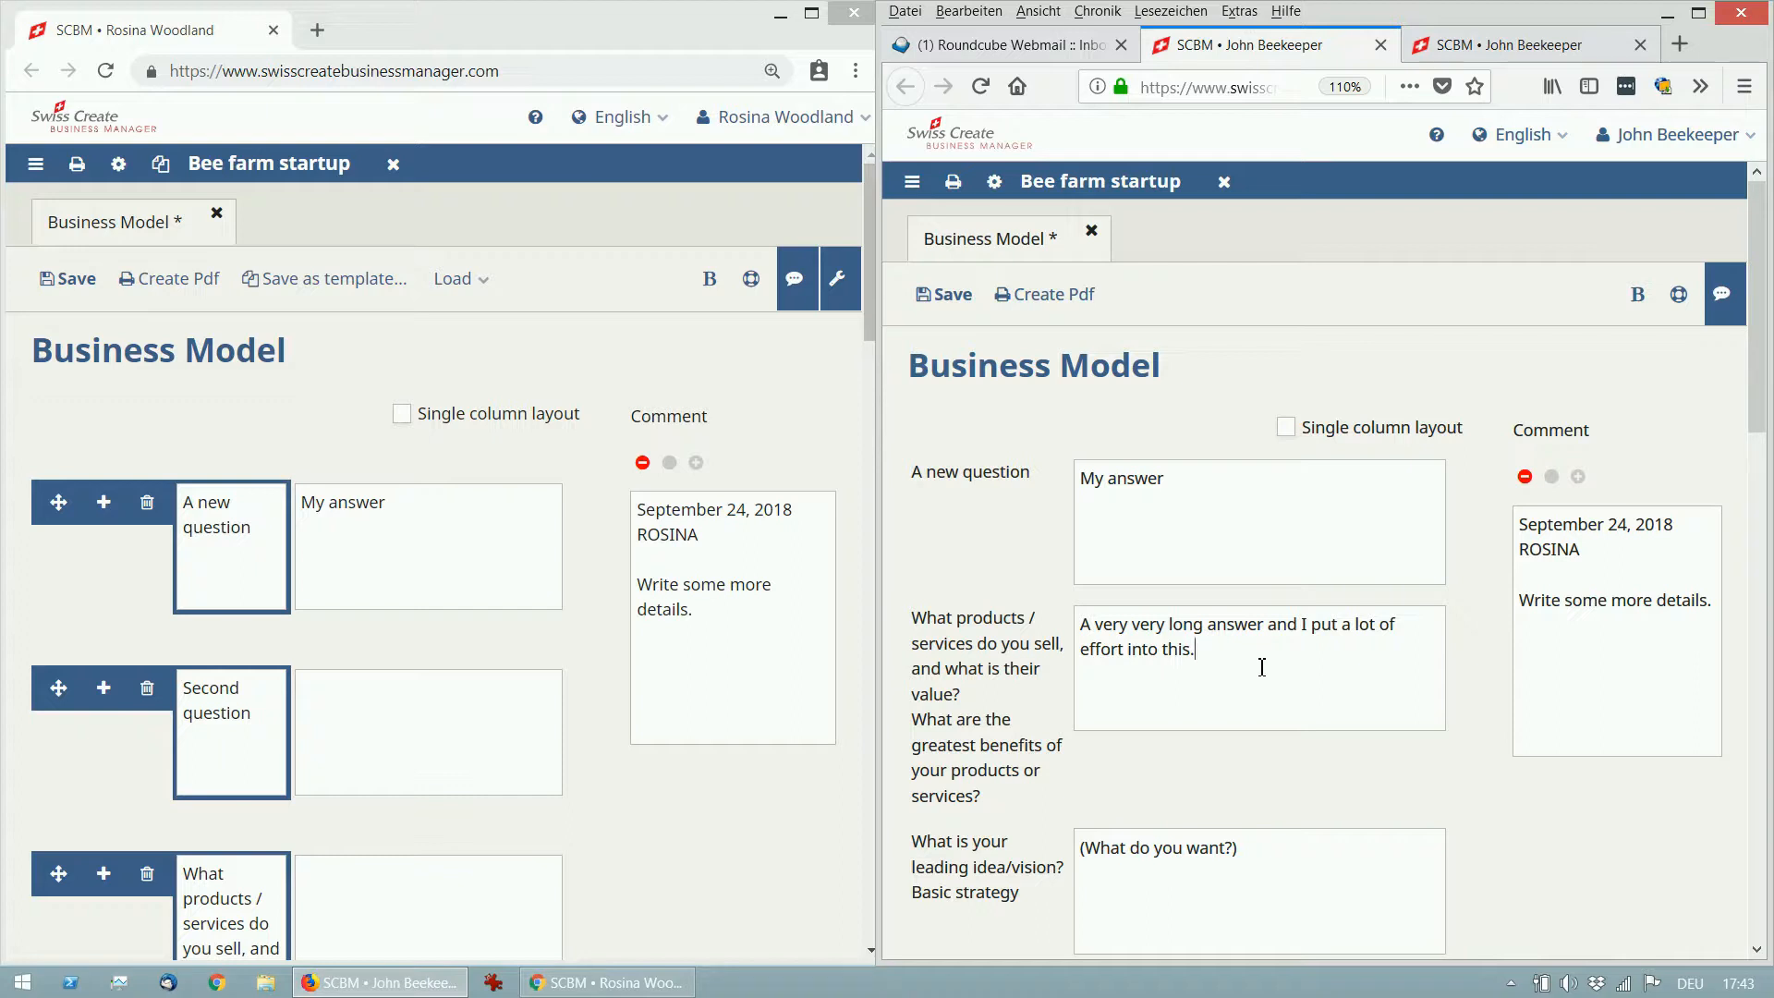
left_click(959, 313)
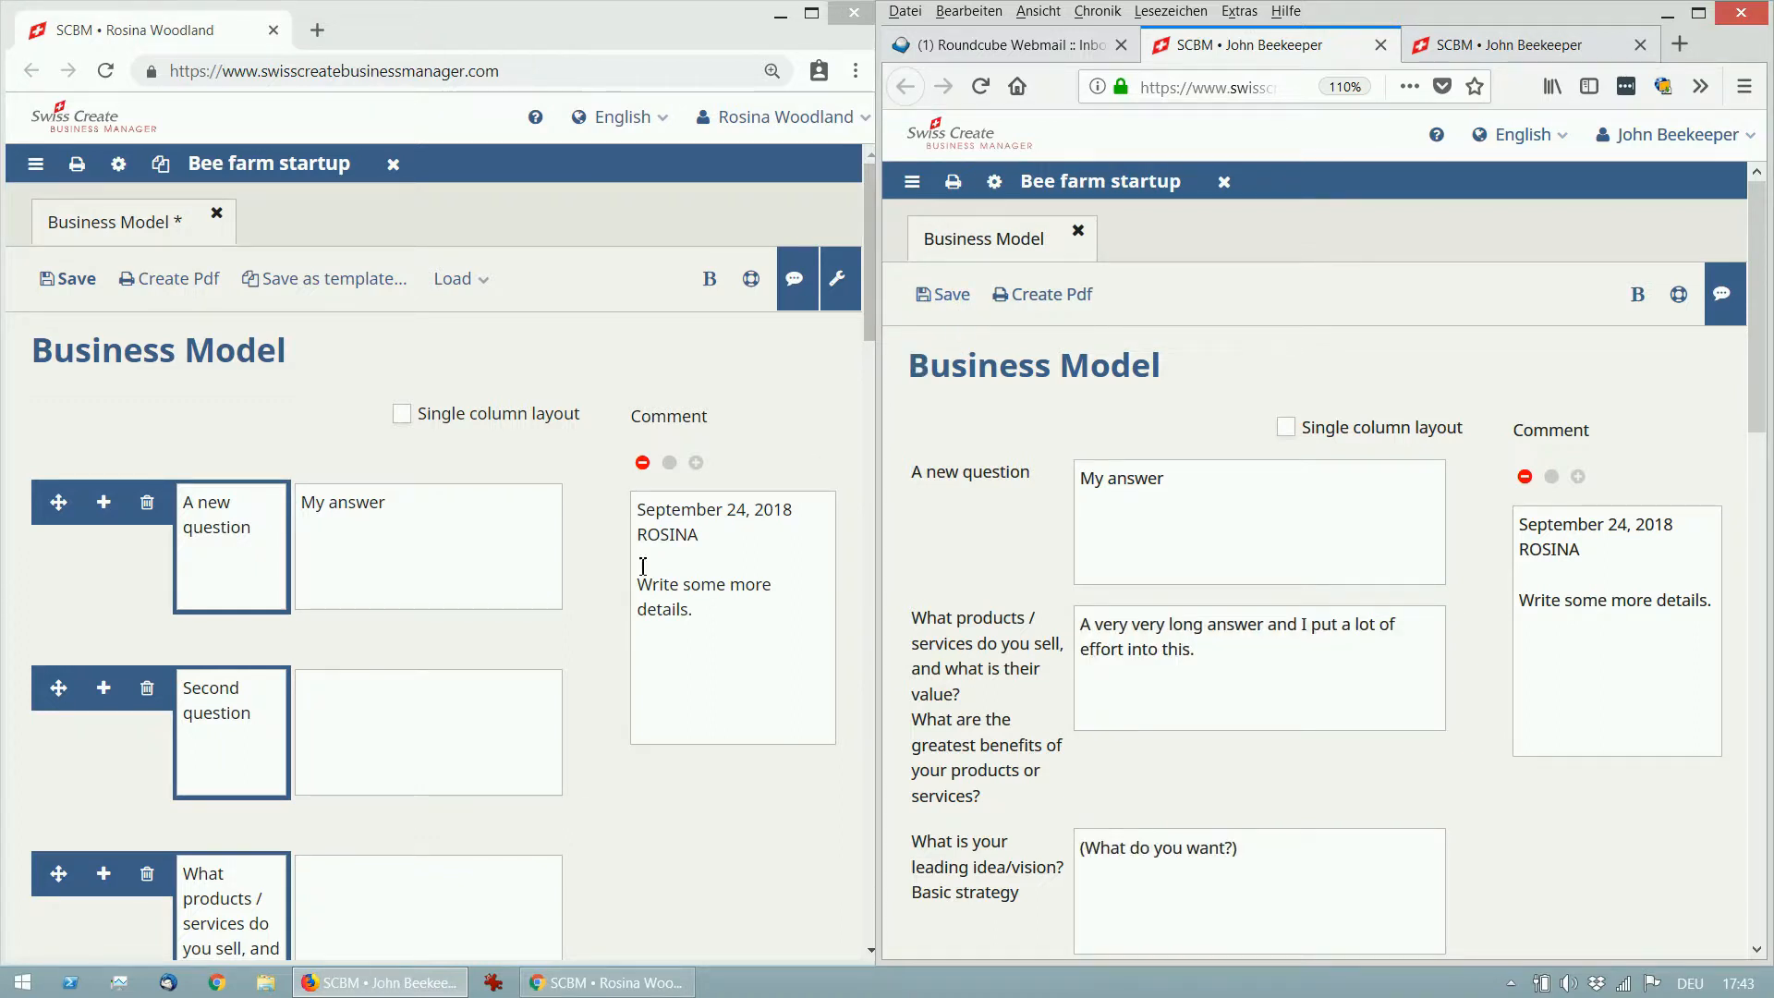
left_click(403, 592)
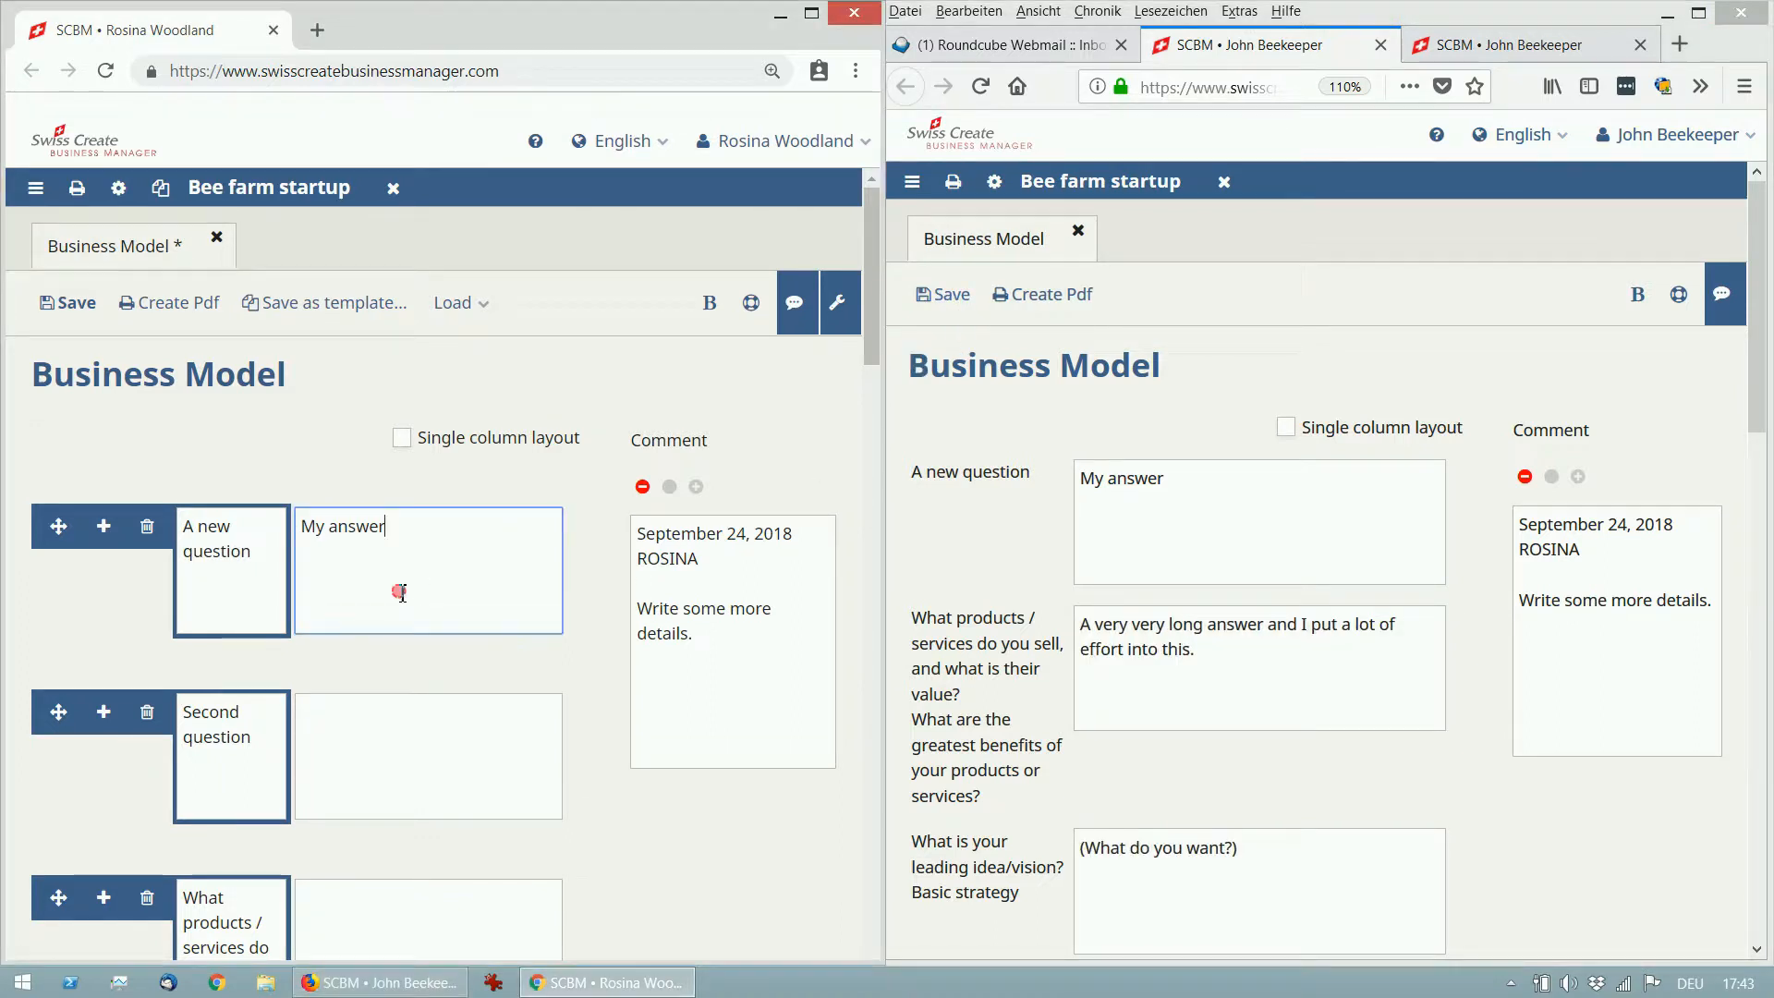
left_click(275, 764)
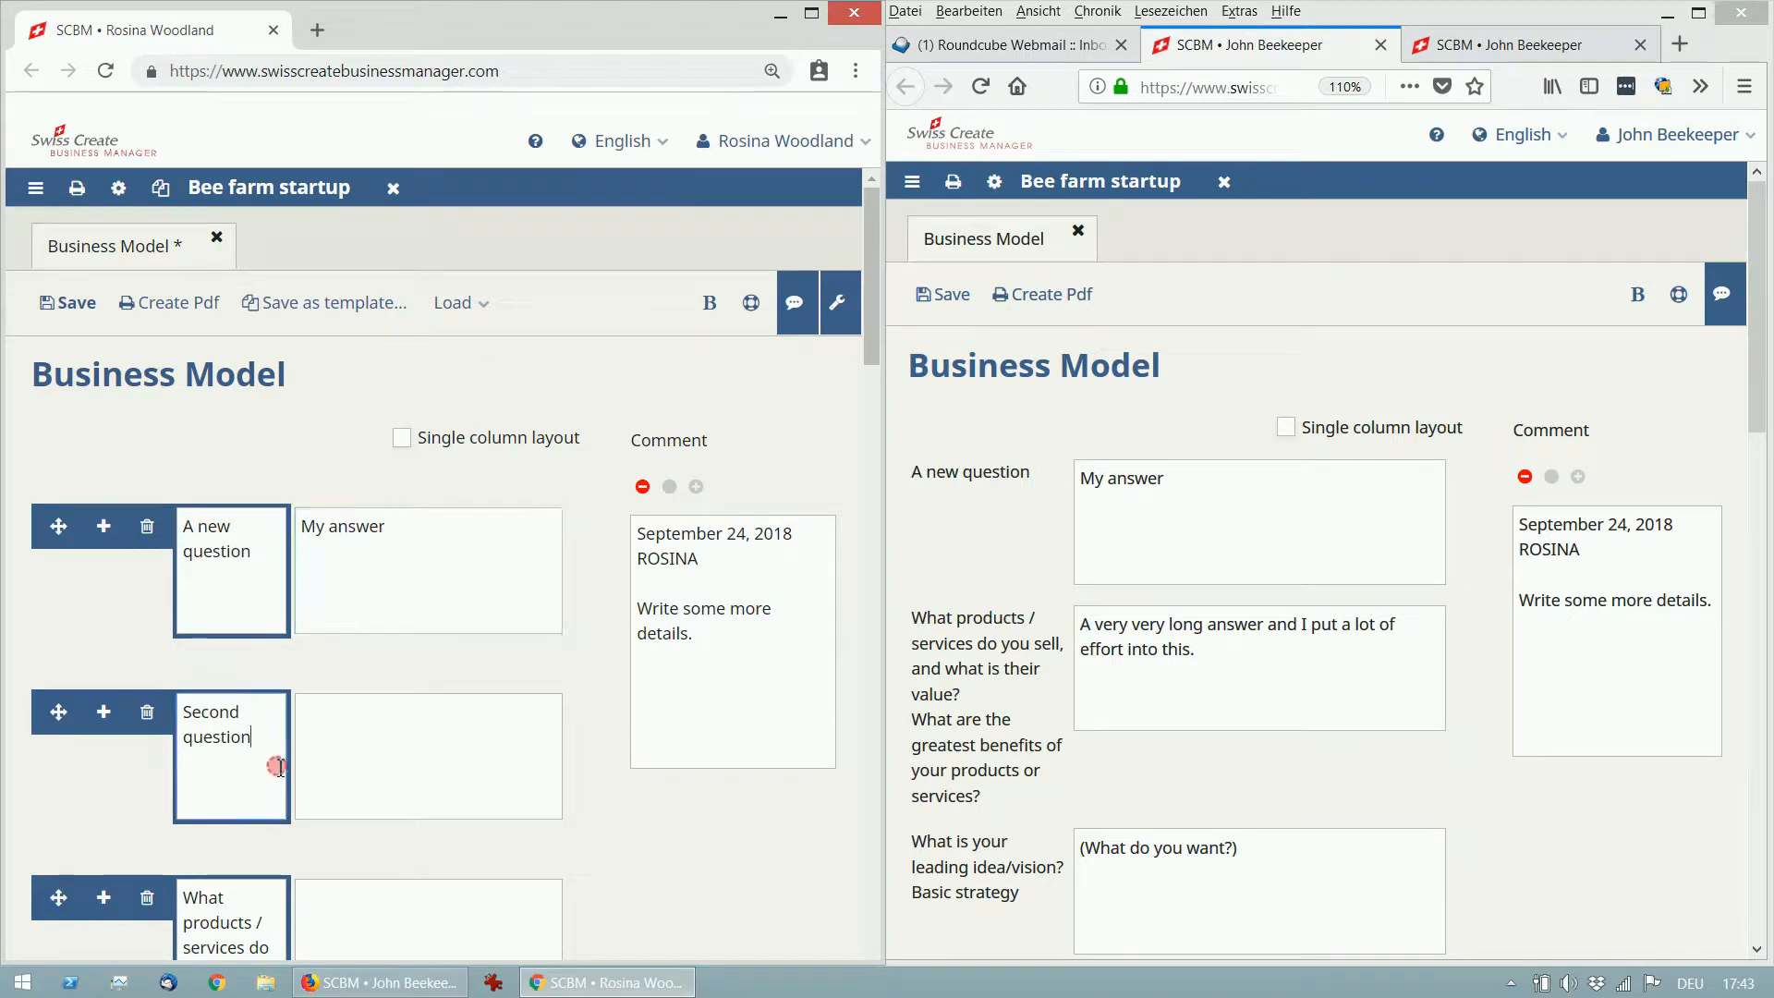
Save, compare the Second question edit with the other member's text, then keep their changes.
left_click(88, 325)
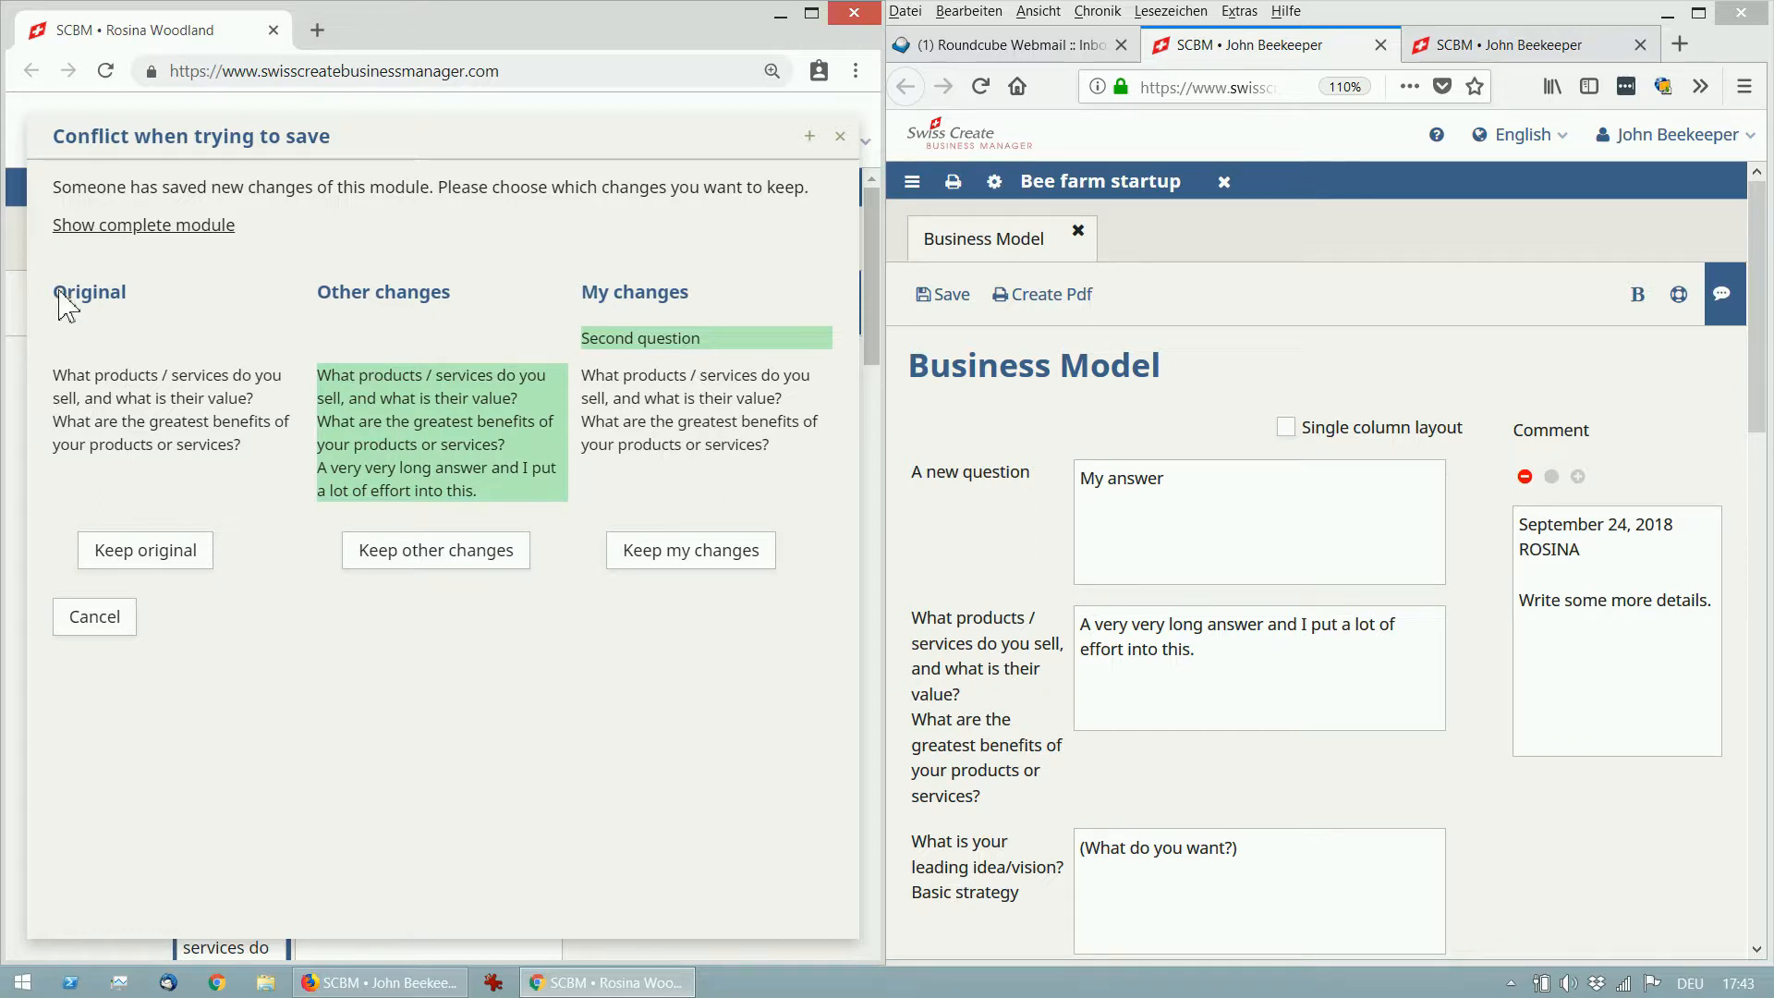
left_click_drag(56, 291, 237, 463)
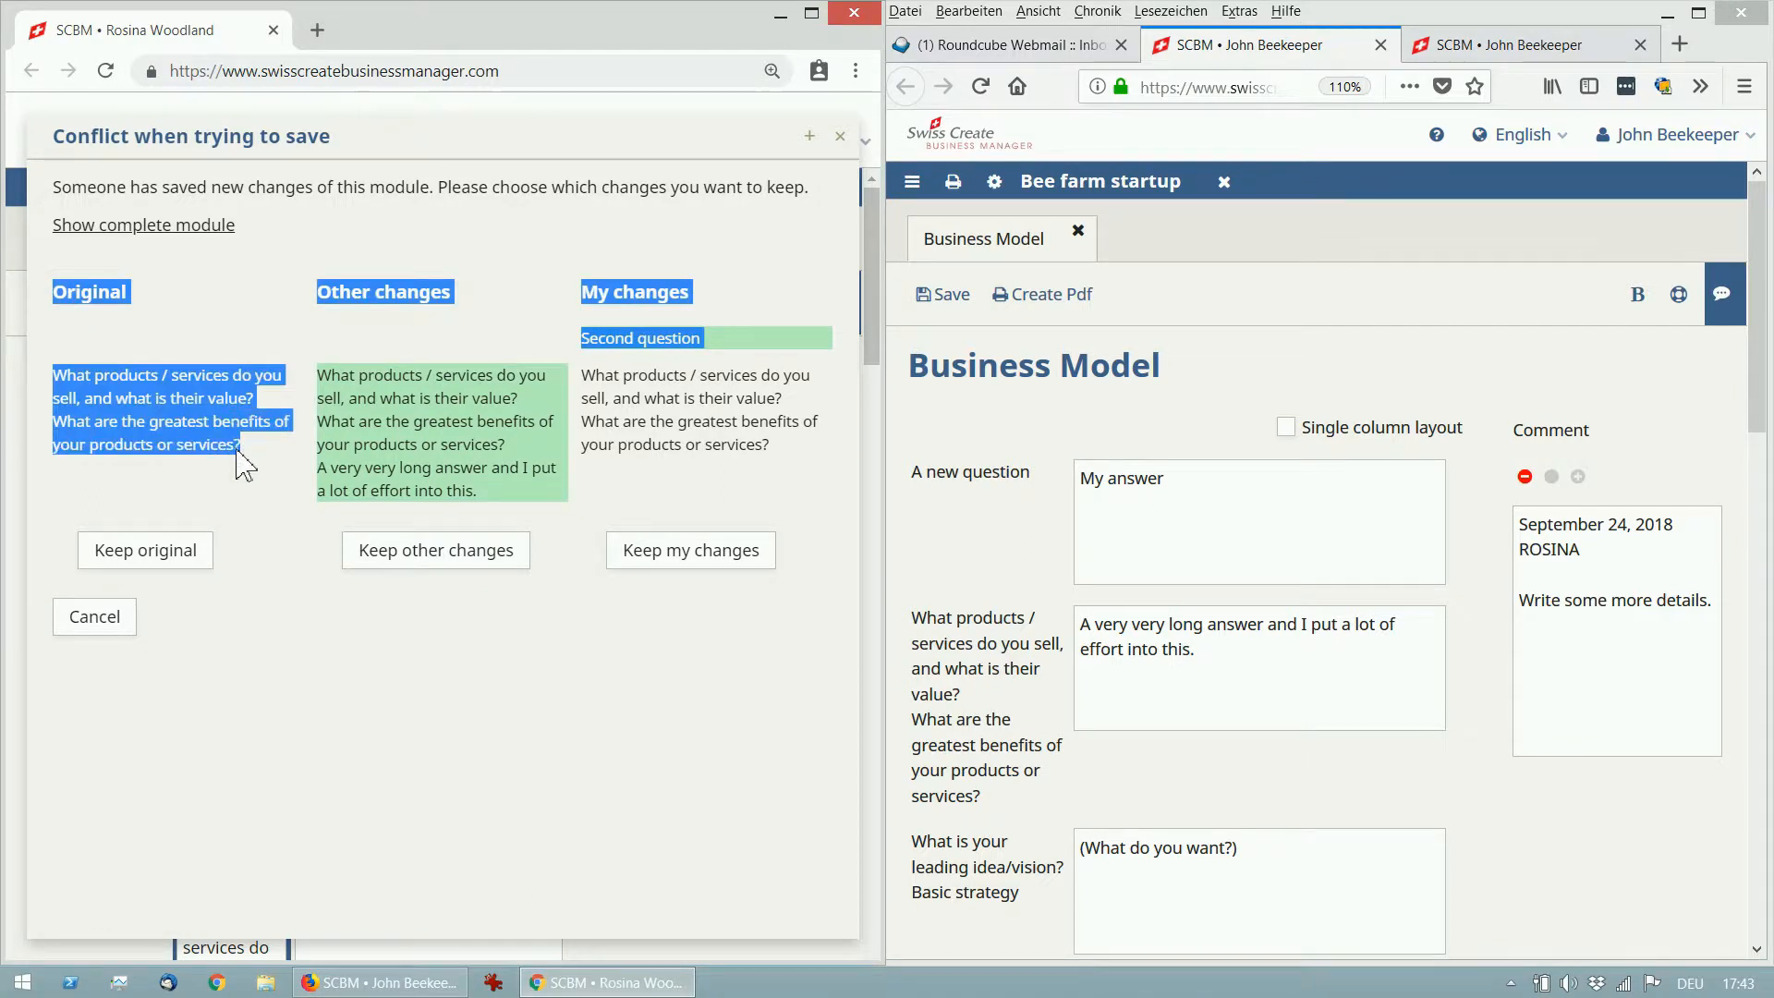
left_click(187, 425)
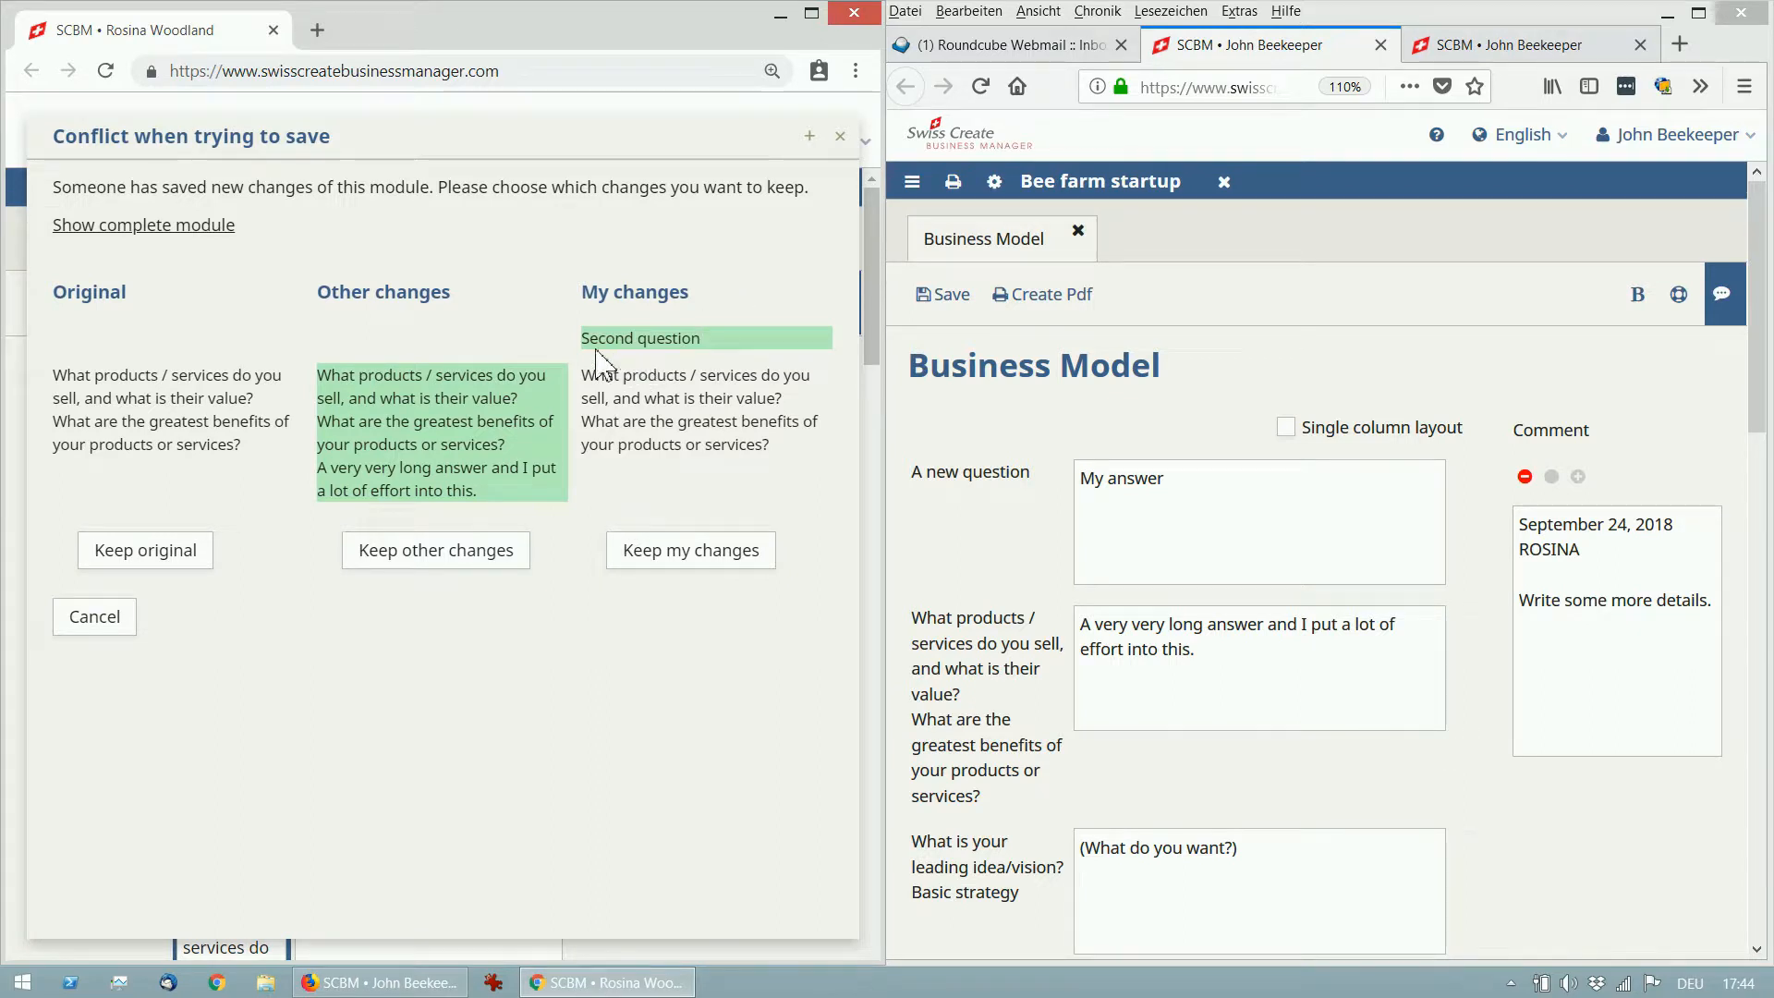
left_click_drag(582, 338, 708, 348)
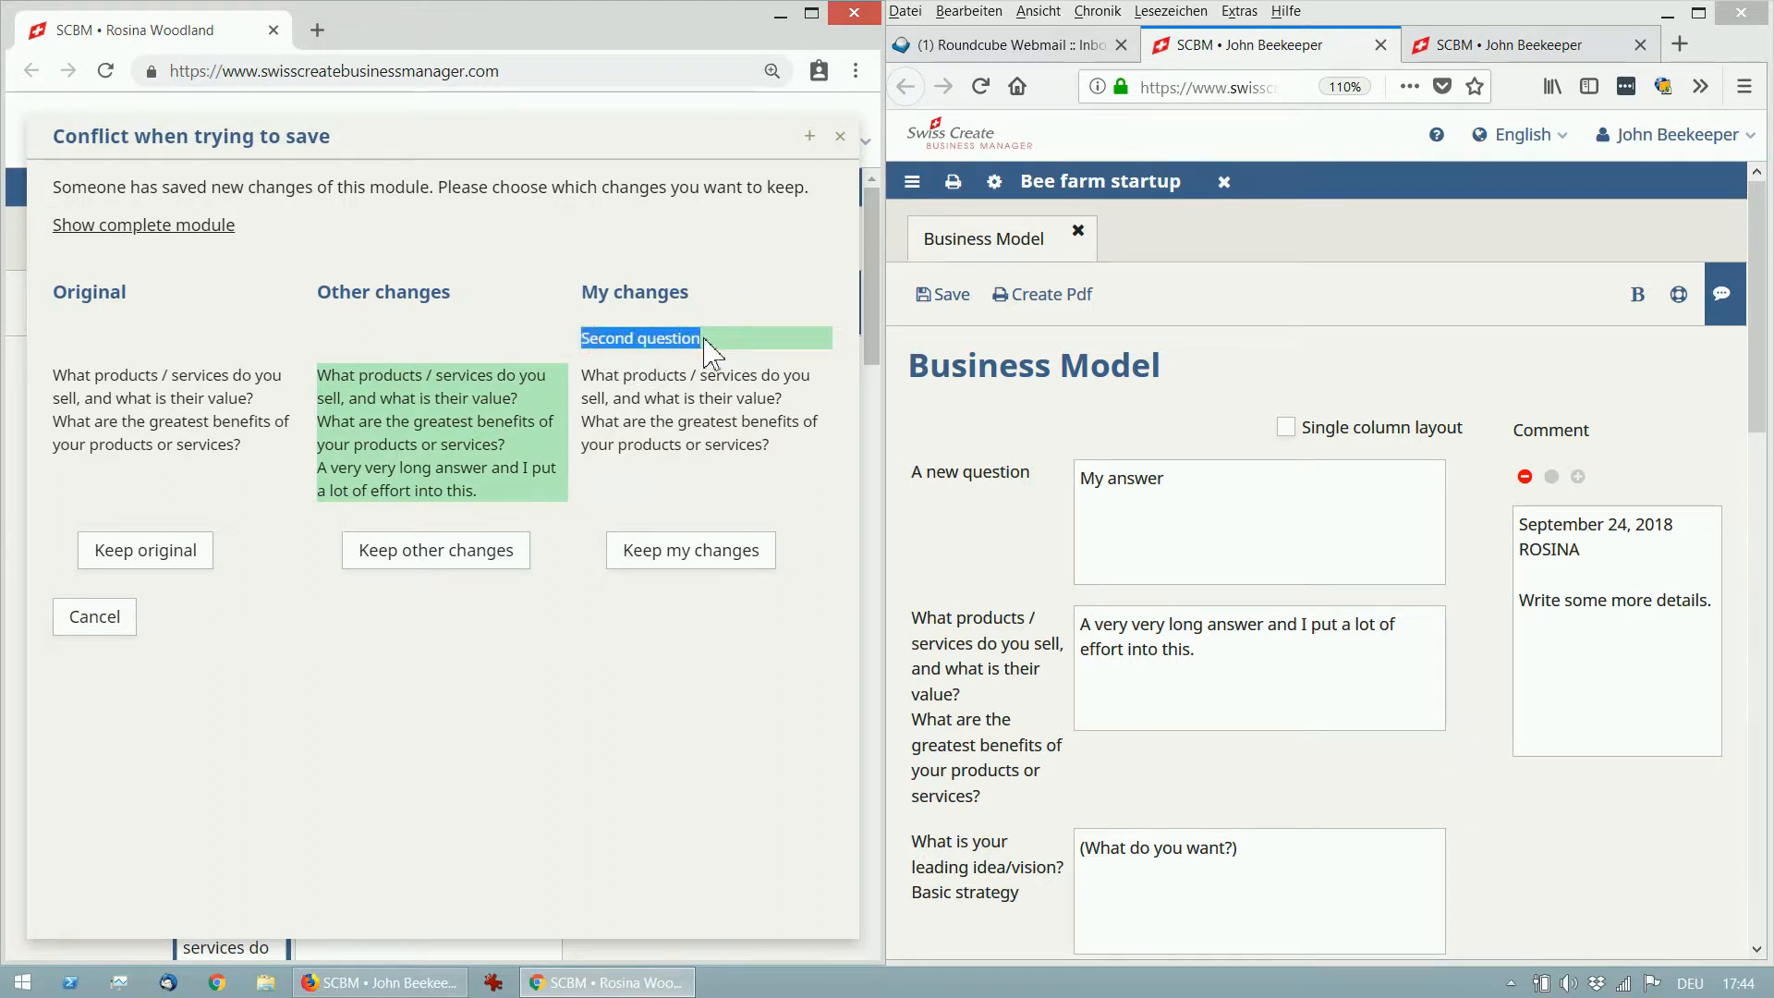
left_click_drag(316, 373, 320, 480)
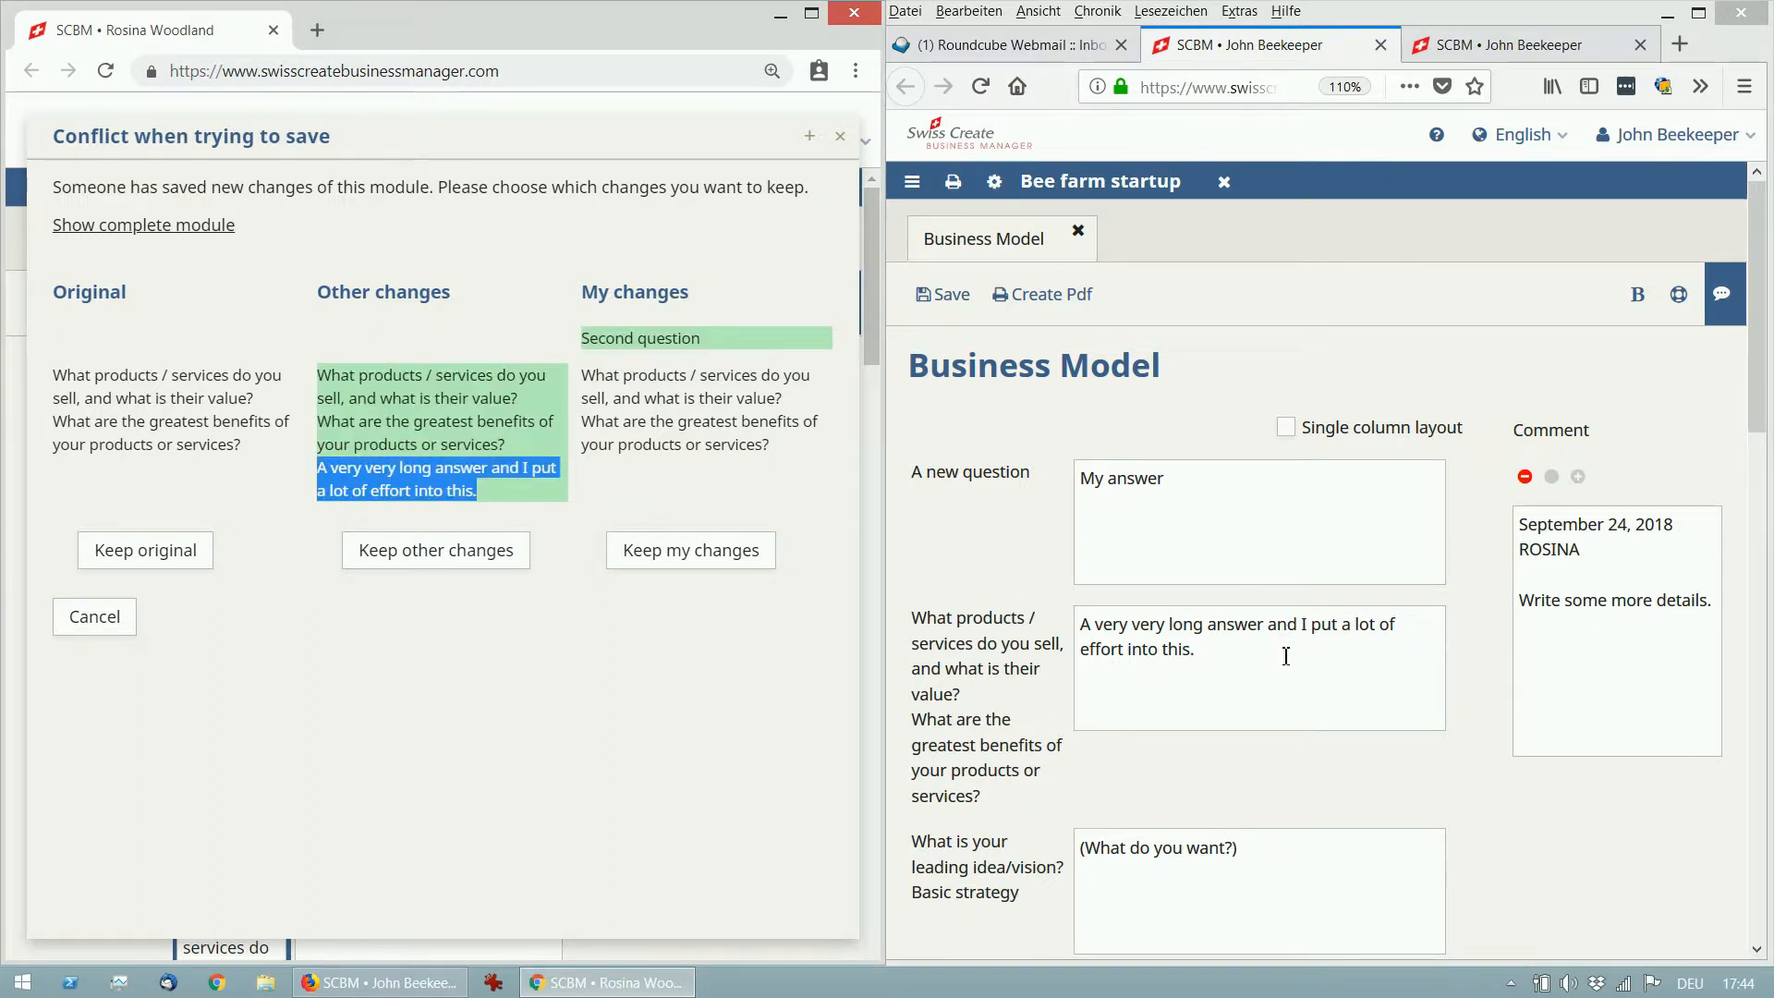
left_click(532, 506)
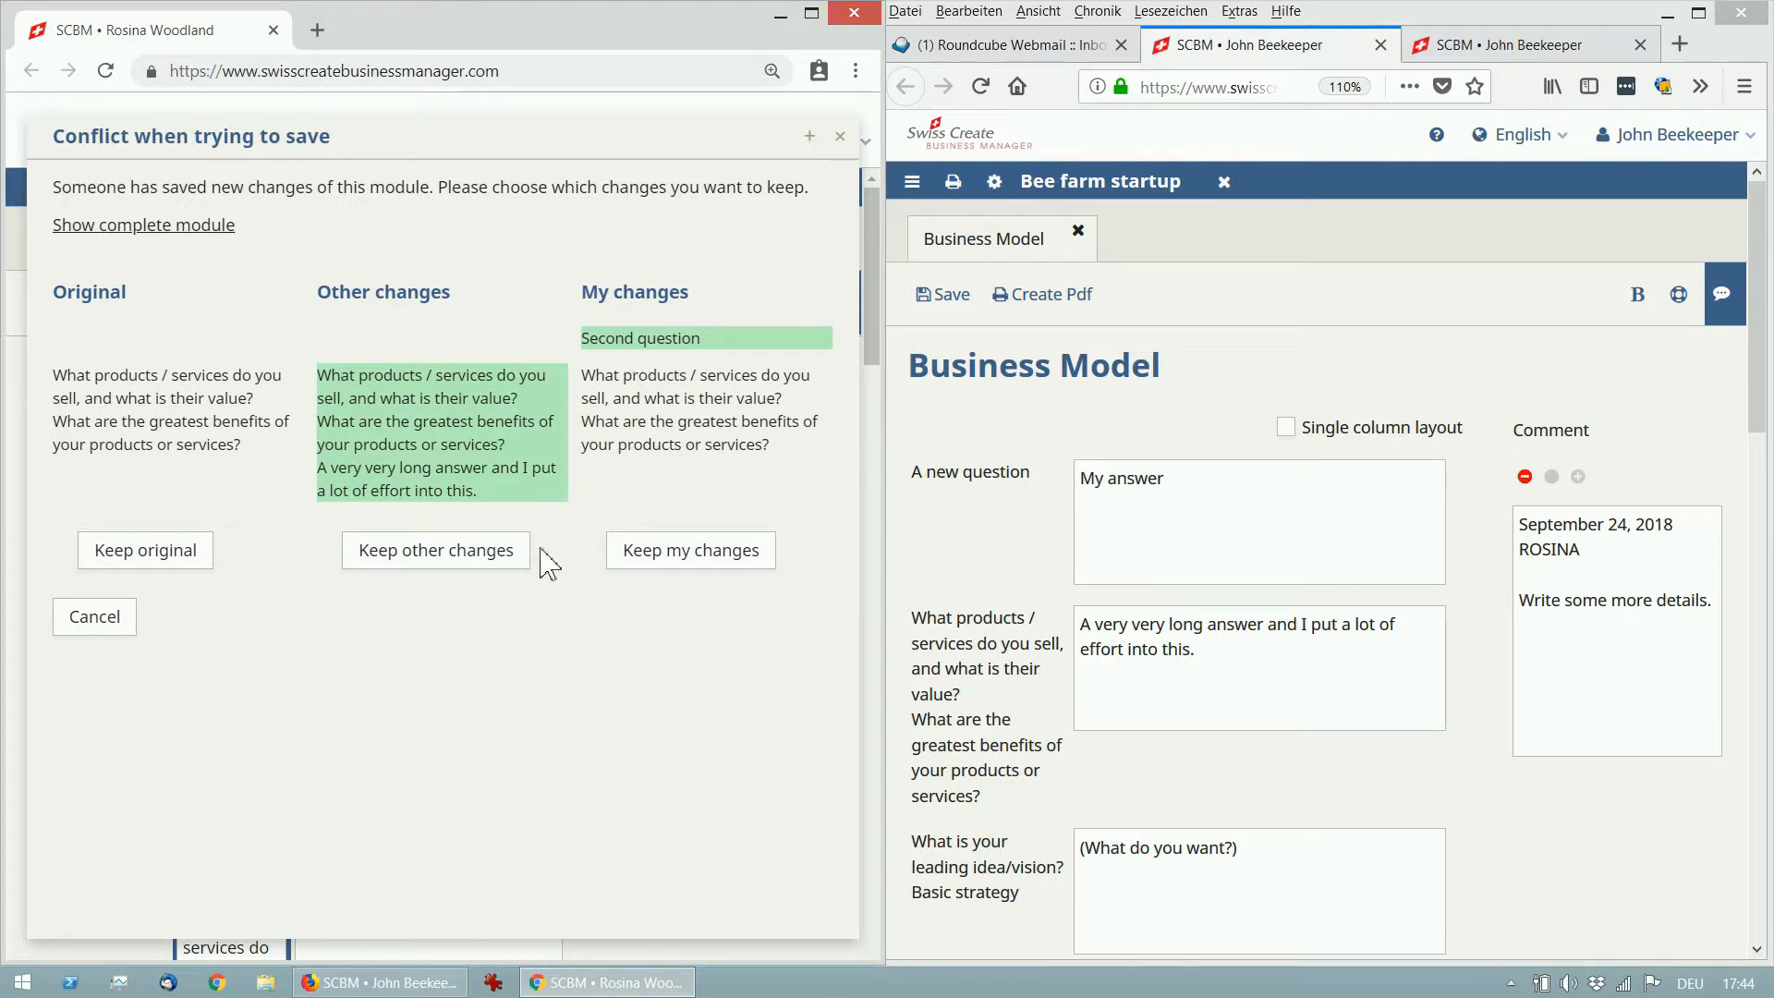
left_click(431, 575)
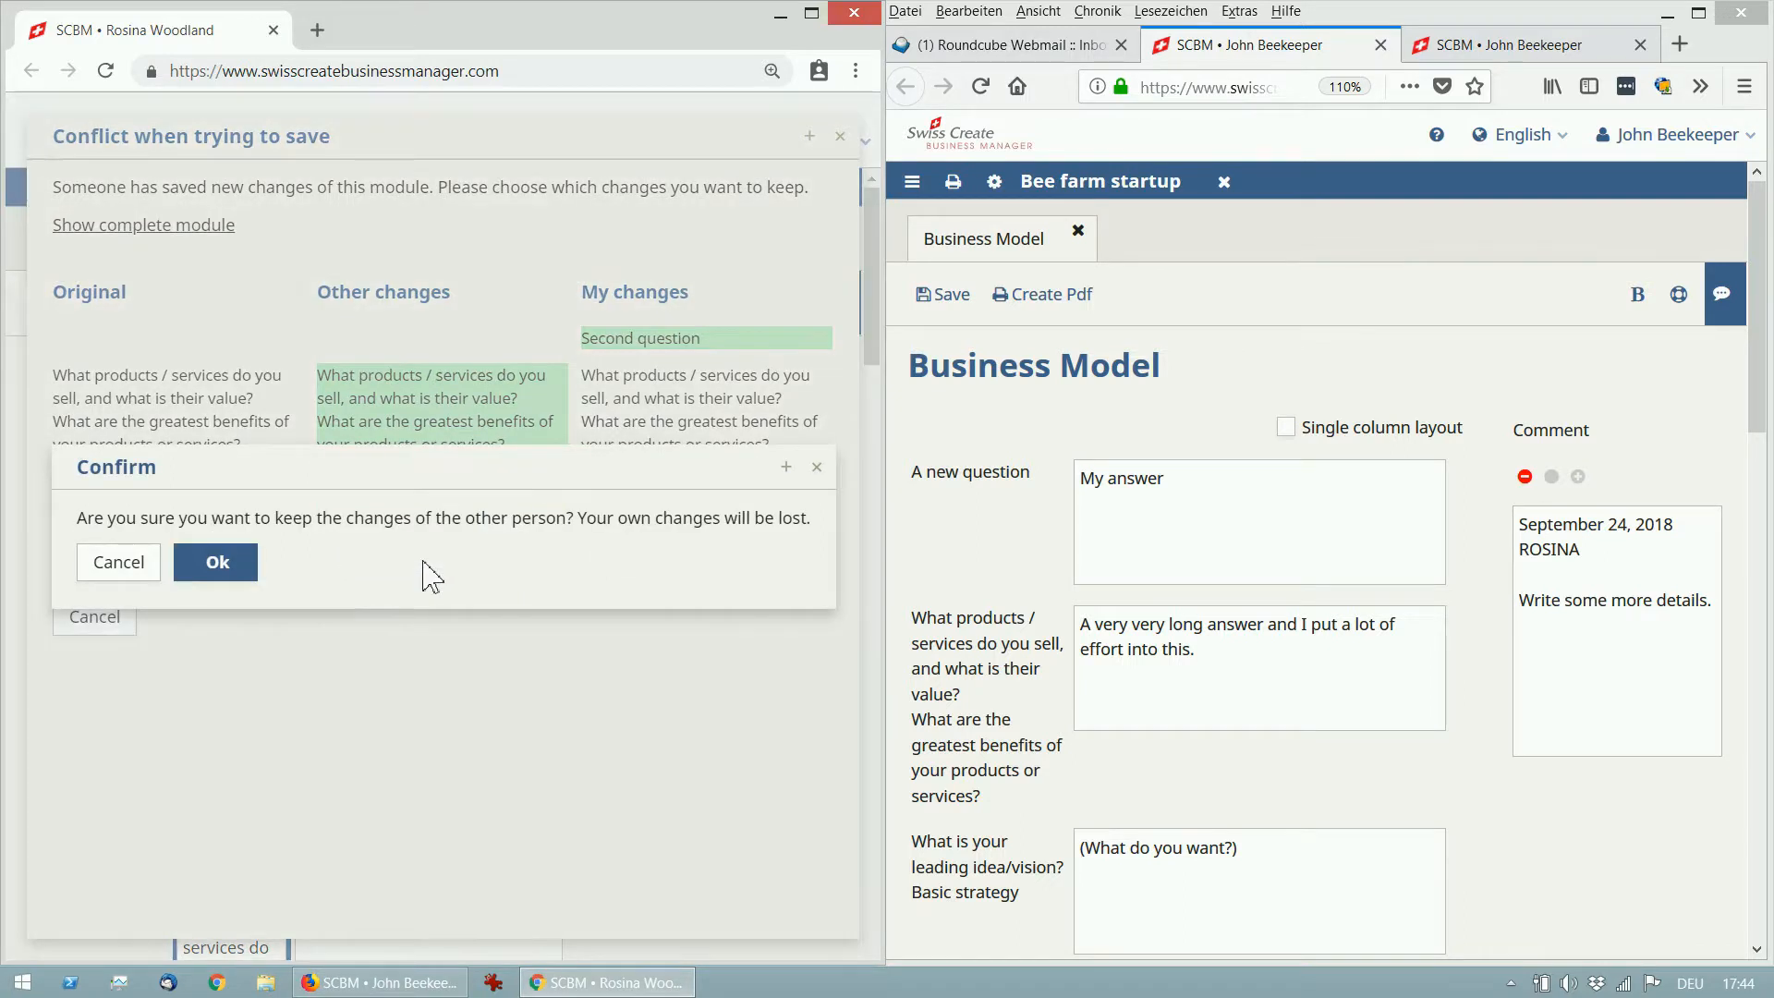
left_click(218, 563)
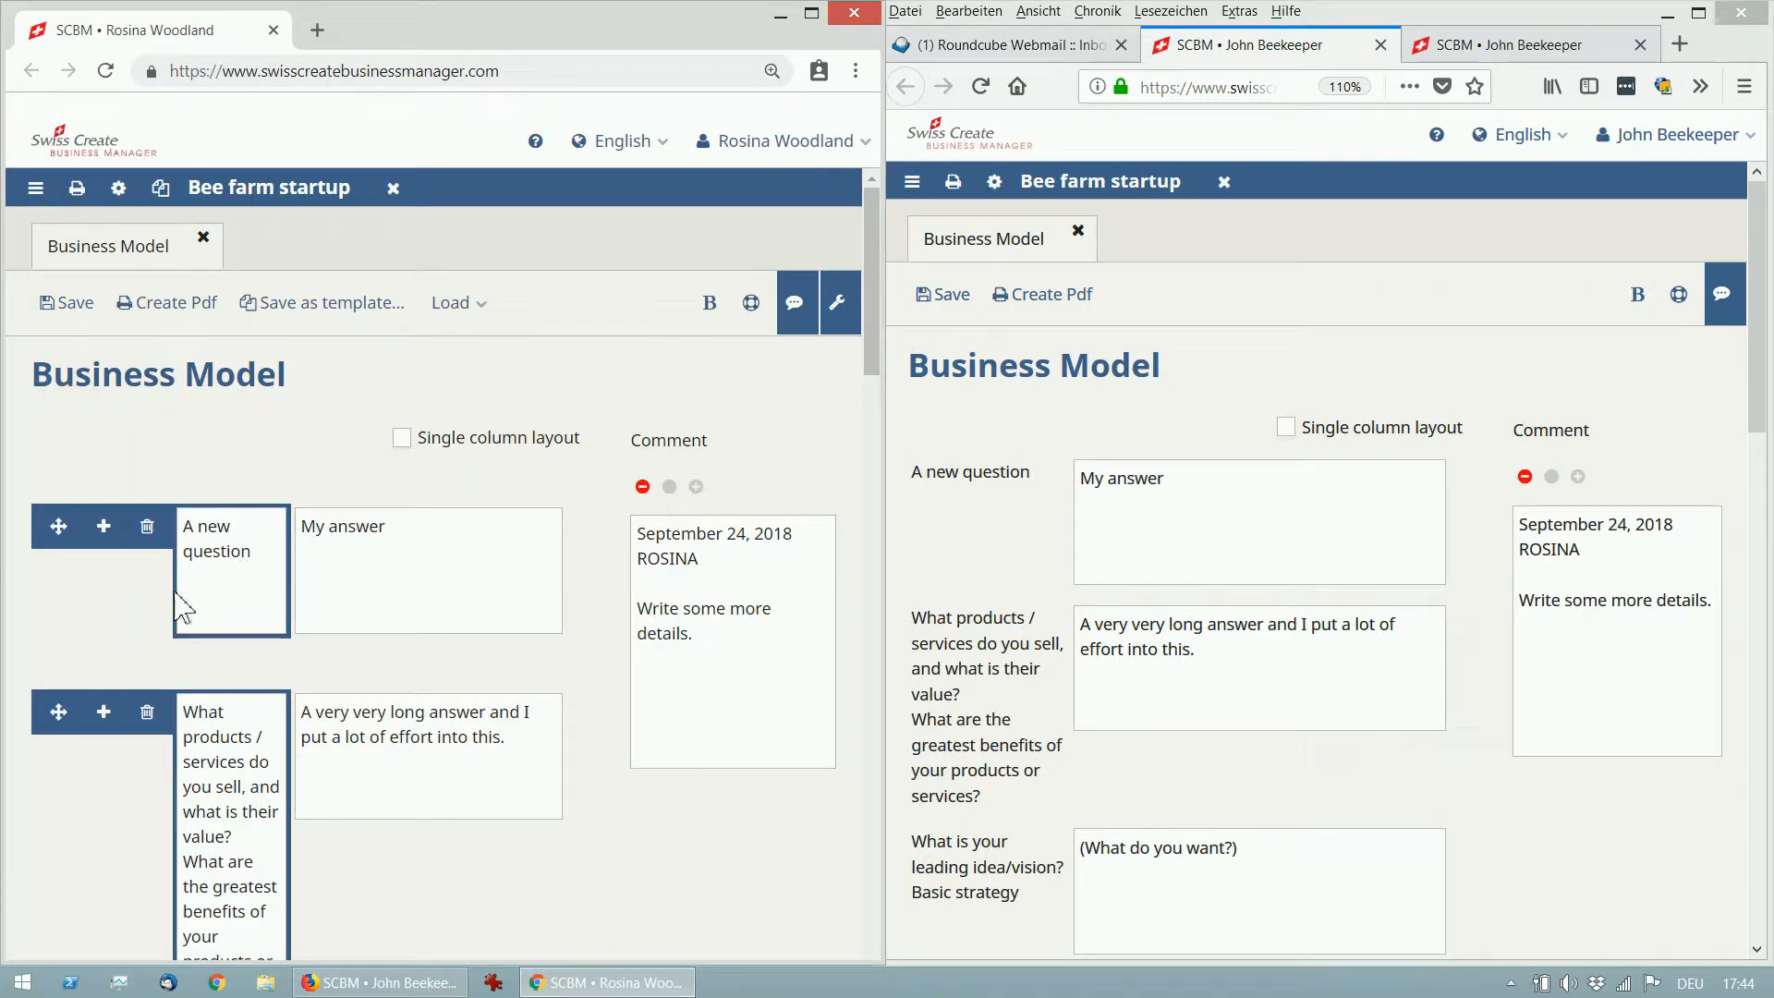
Insert a '2nd question' row beneath A new question and save the Business Model.
scroll(118, 580, "down", 1)
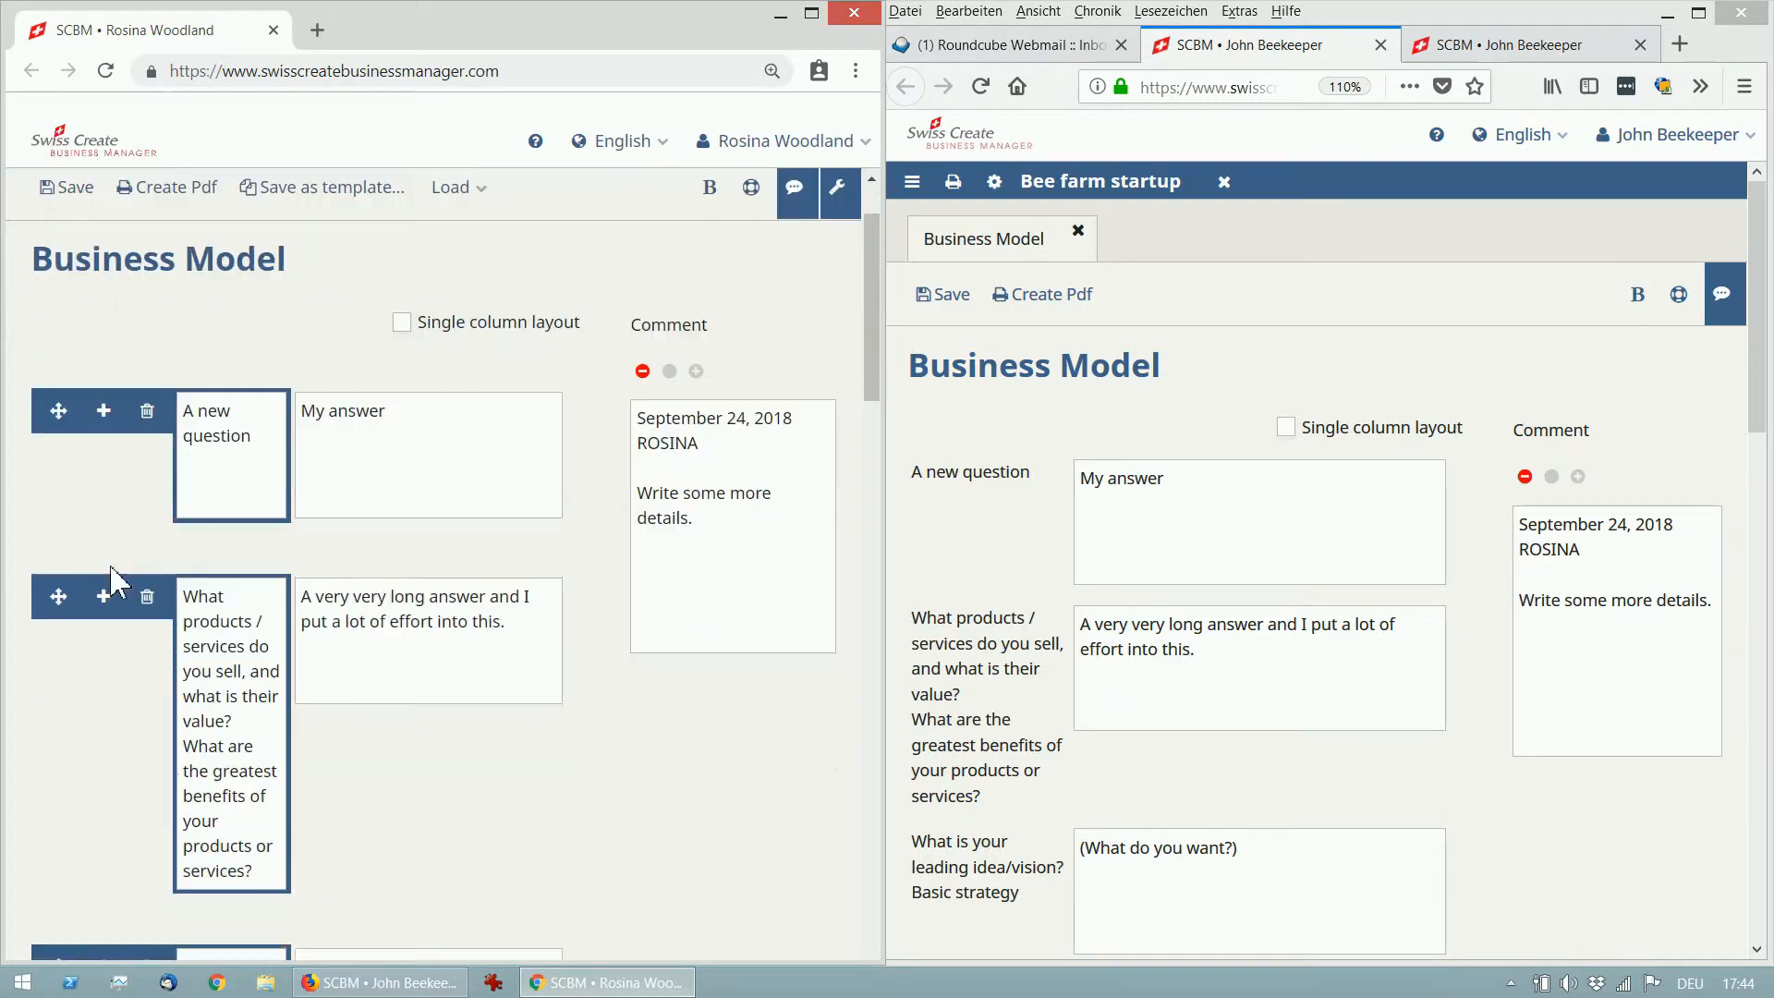
left_click(105, 417)
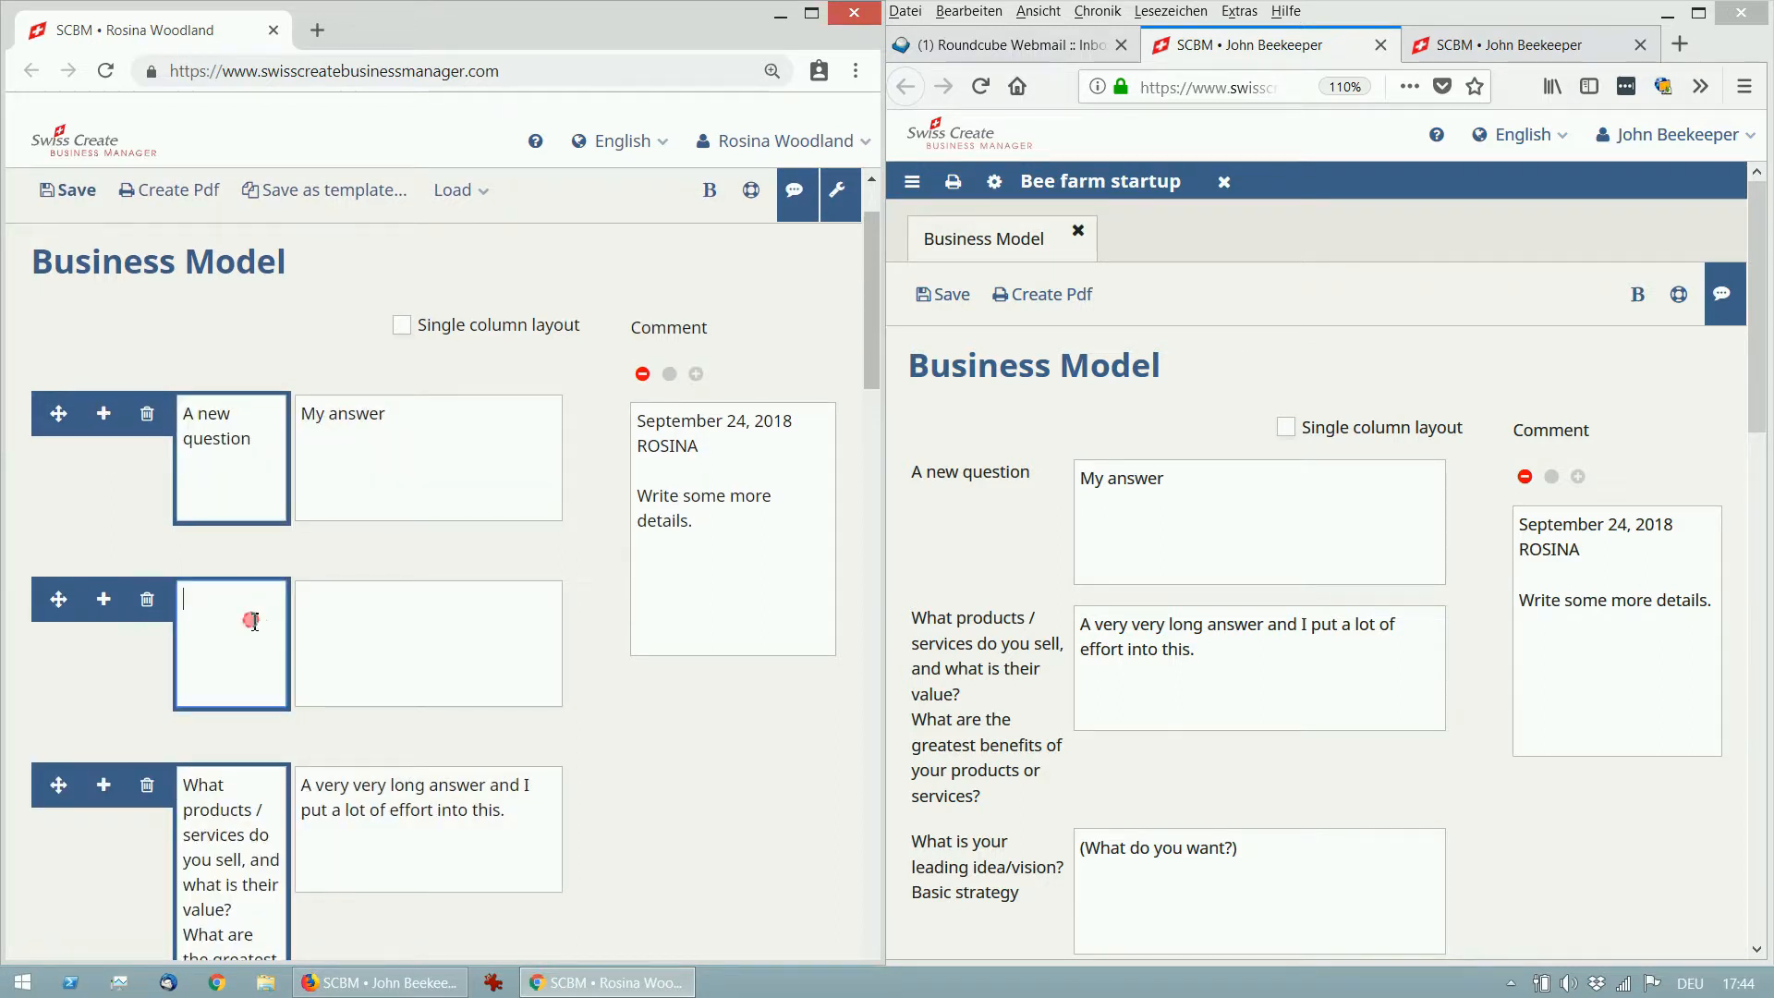
type("2nd question")
left_click(88, 202)
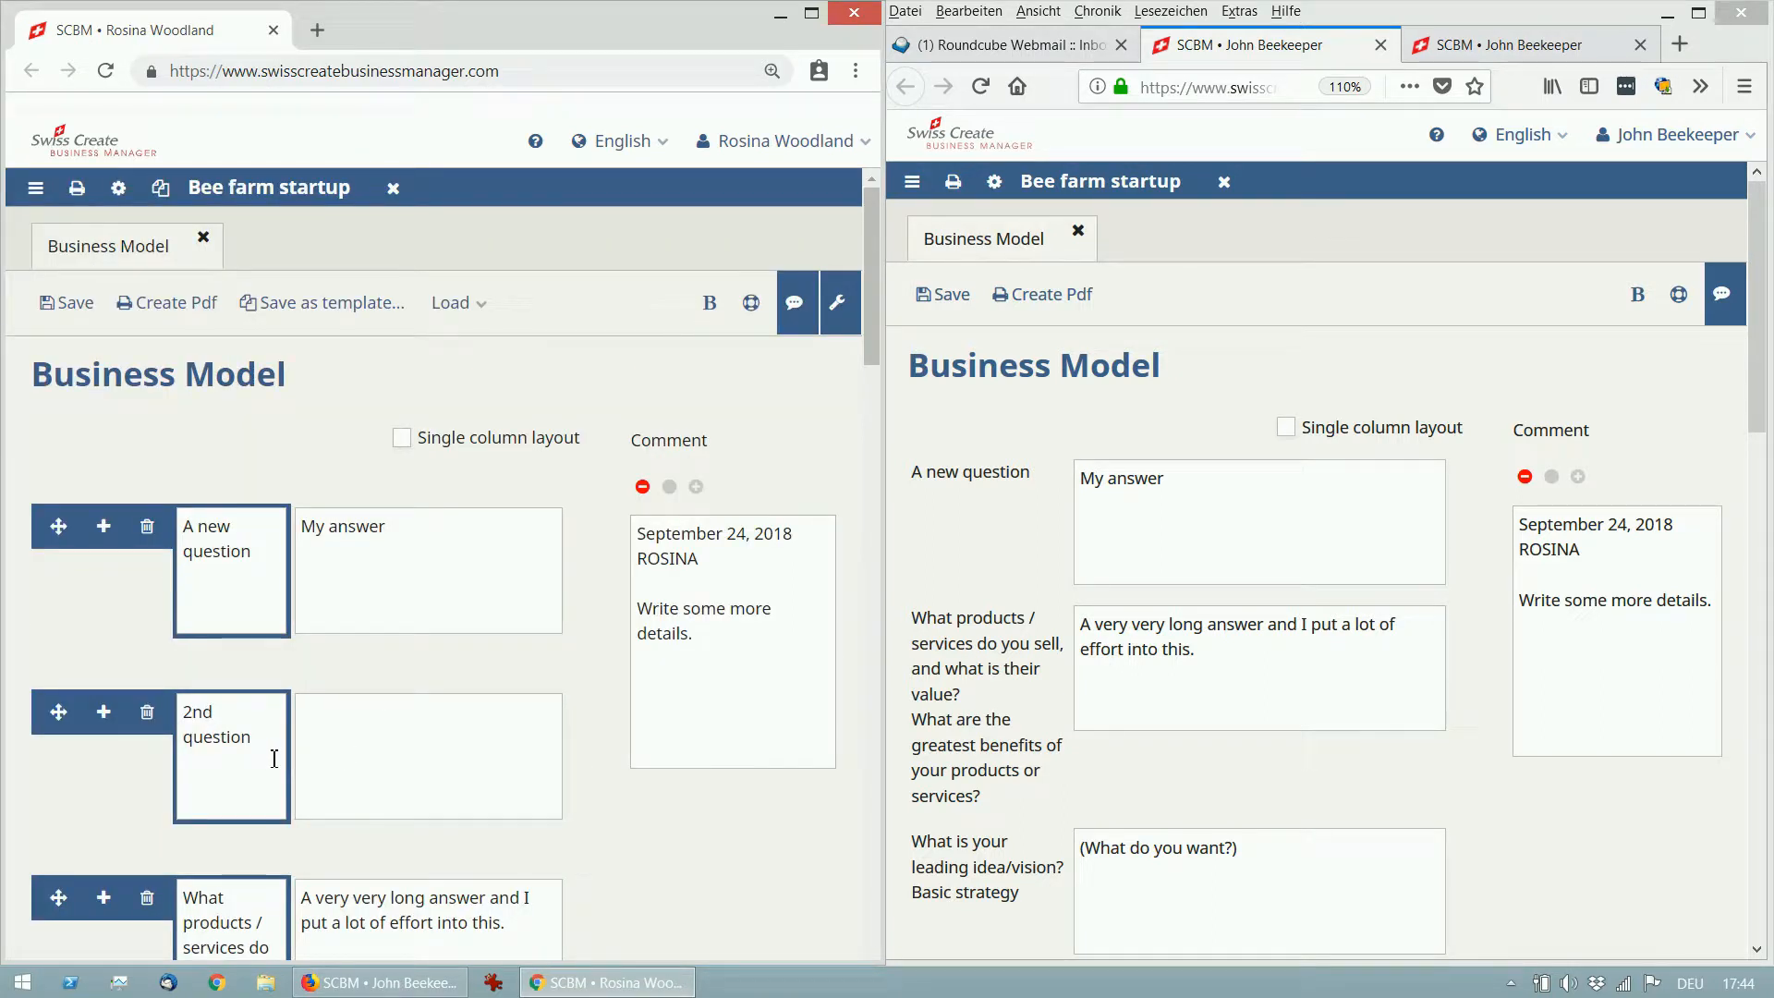
left_click_drag(269, 752, 194, 717)
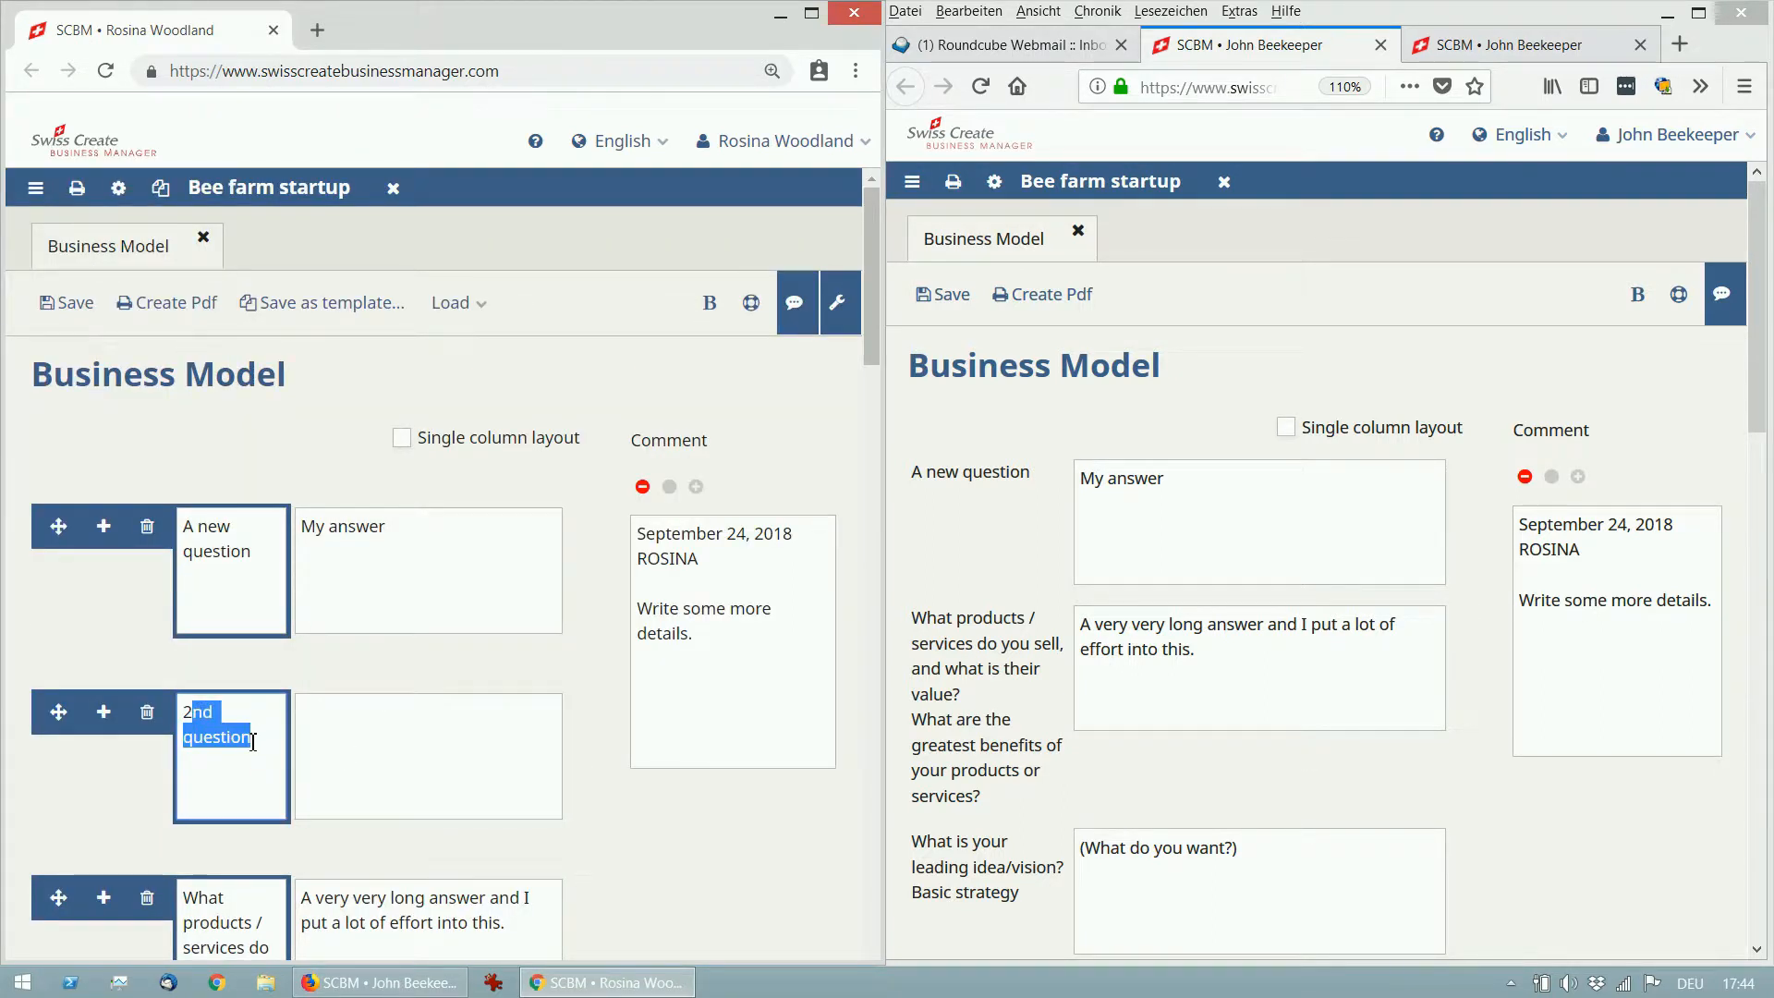
scroll(250, 753, "down", 1)
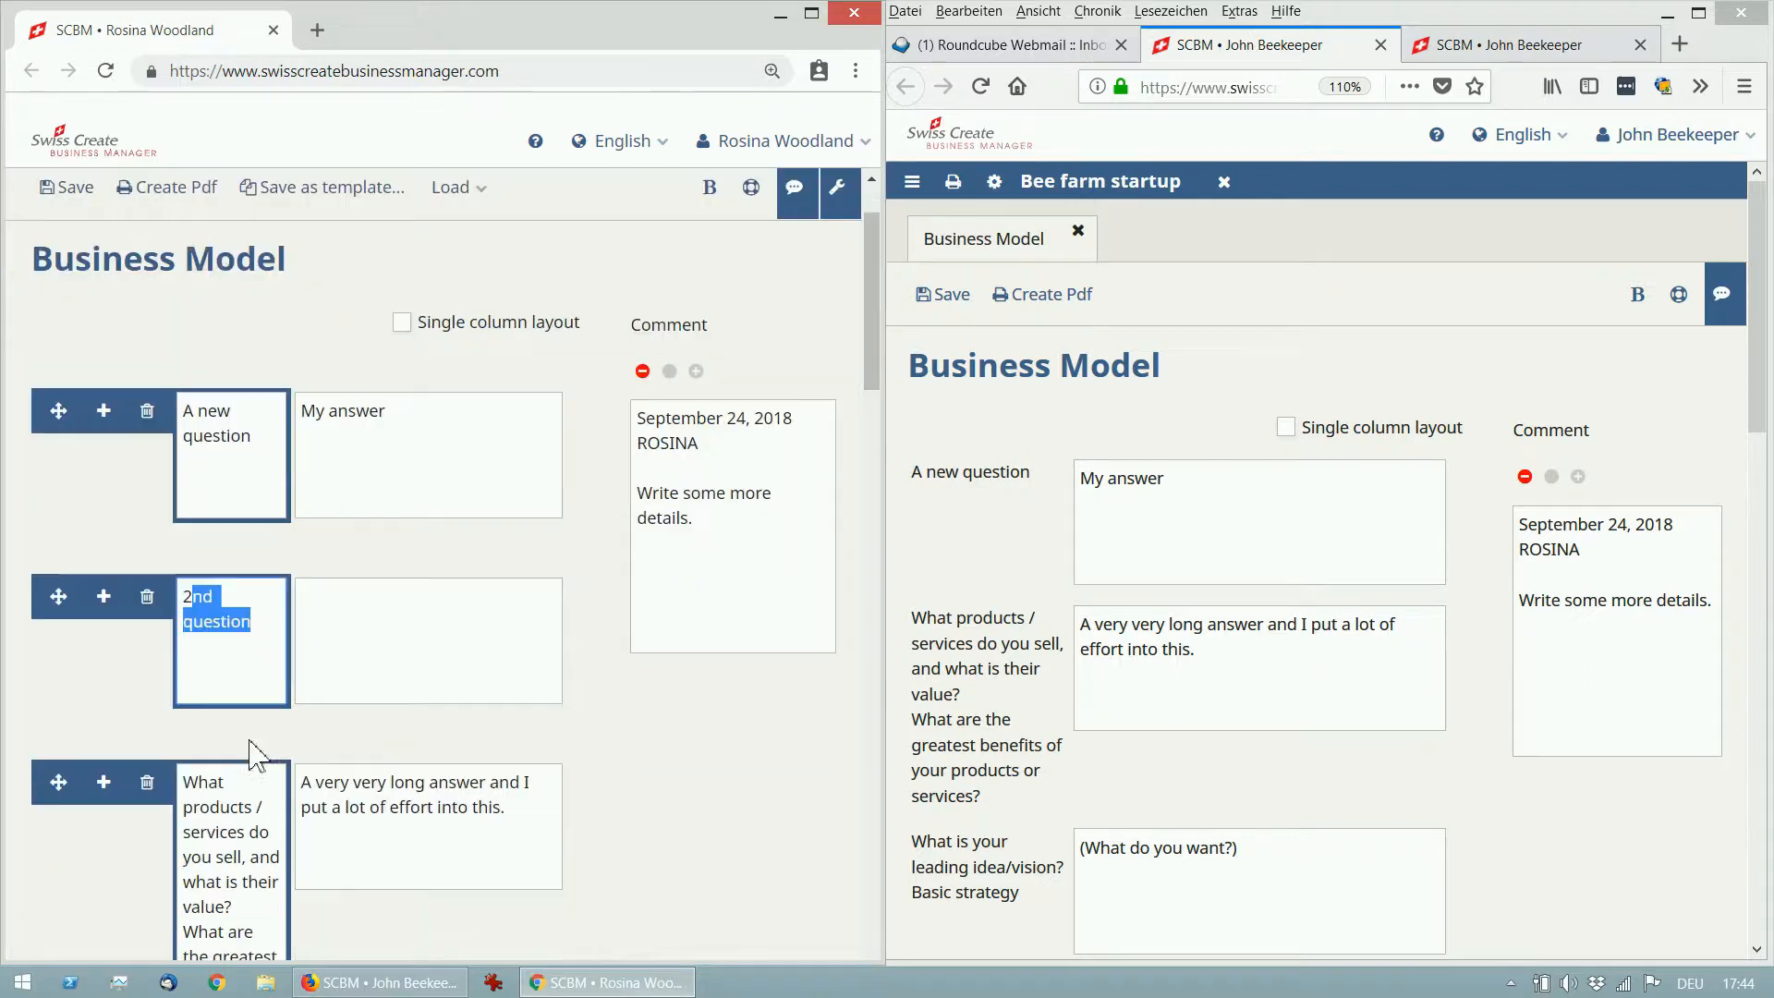
triple_click(305, 781)
left_click(684, 822)
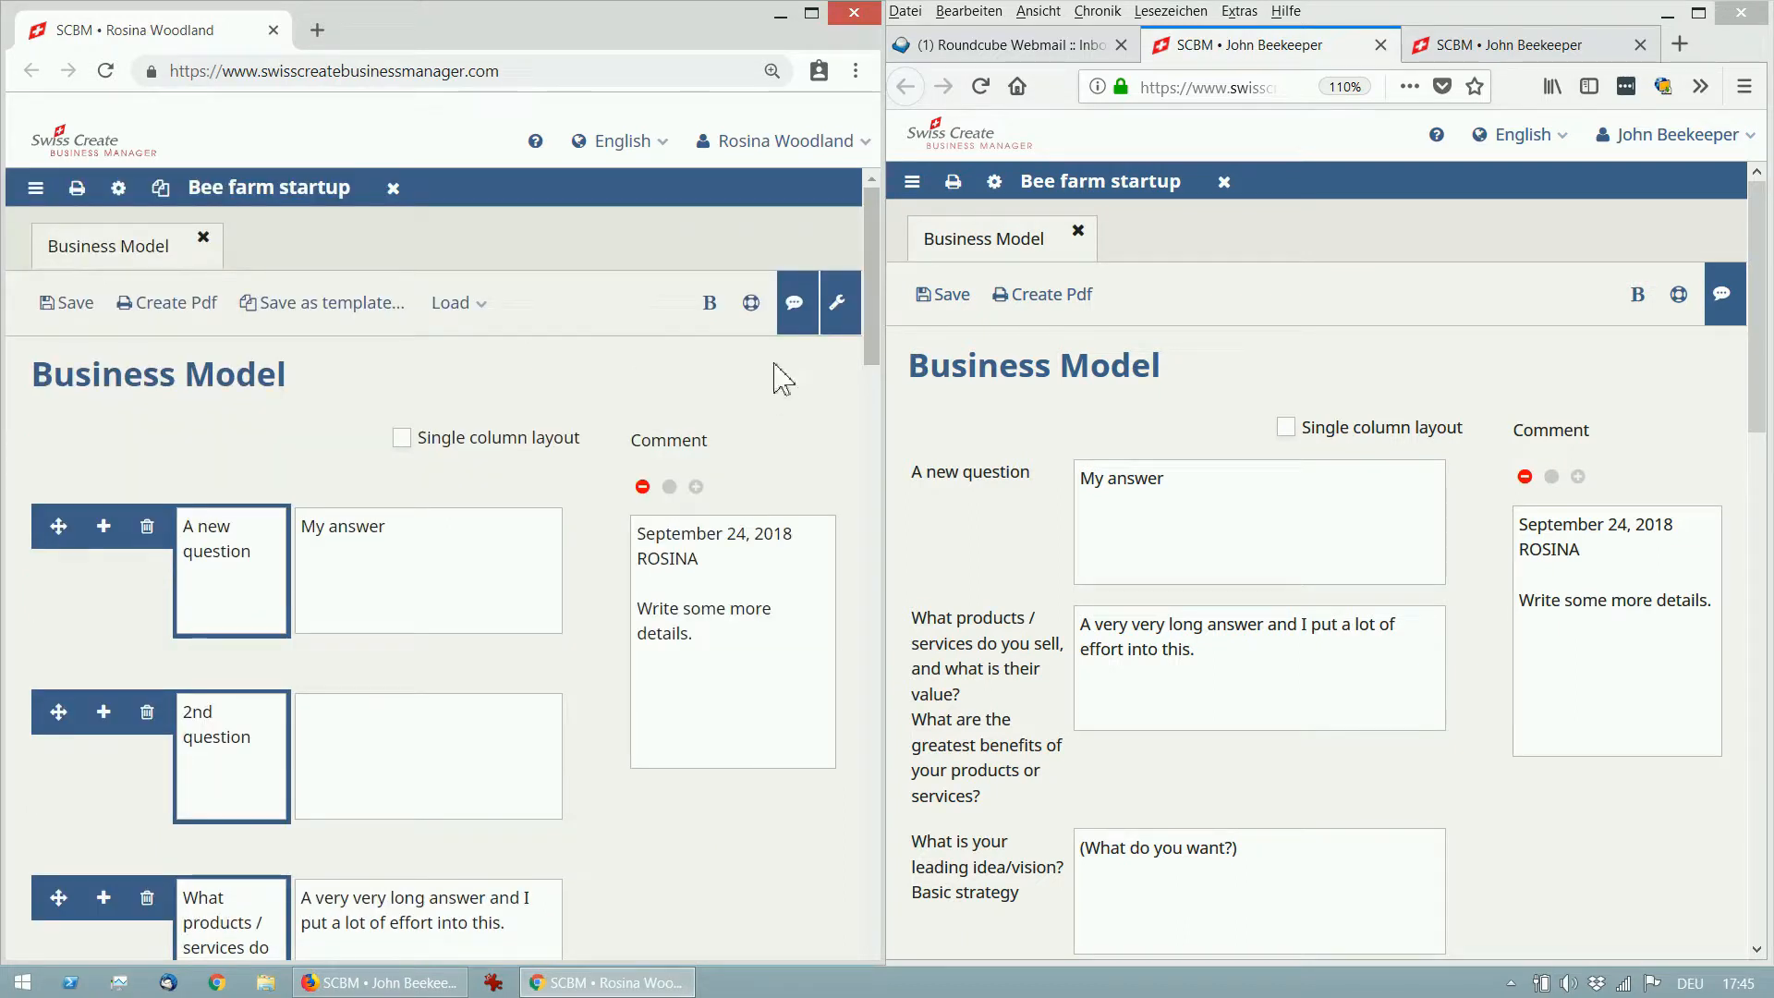
Hide the comment columns in both members' windows and open the language dropdown.
left_click(796, 305)
left_click(839, 305)
left_click(839, 304)
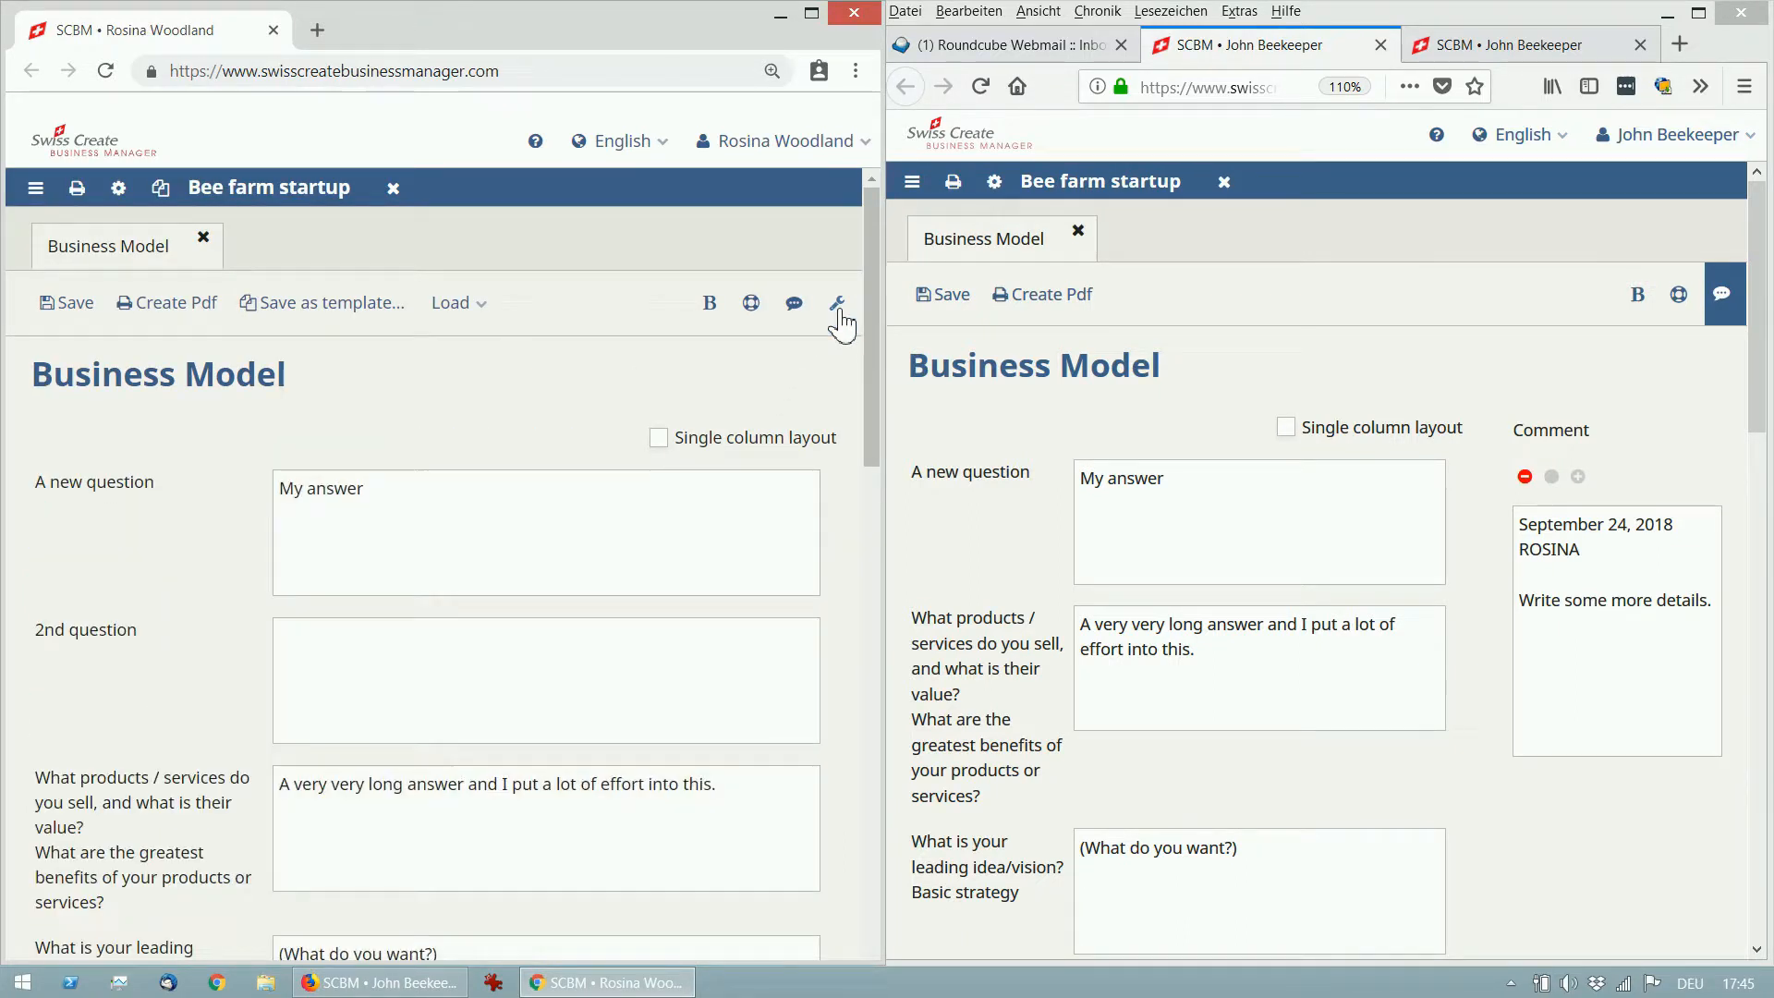
left_click(1742, 314)
left_click(1724, 297)
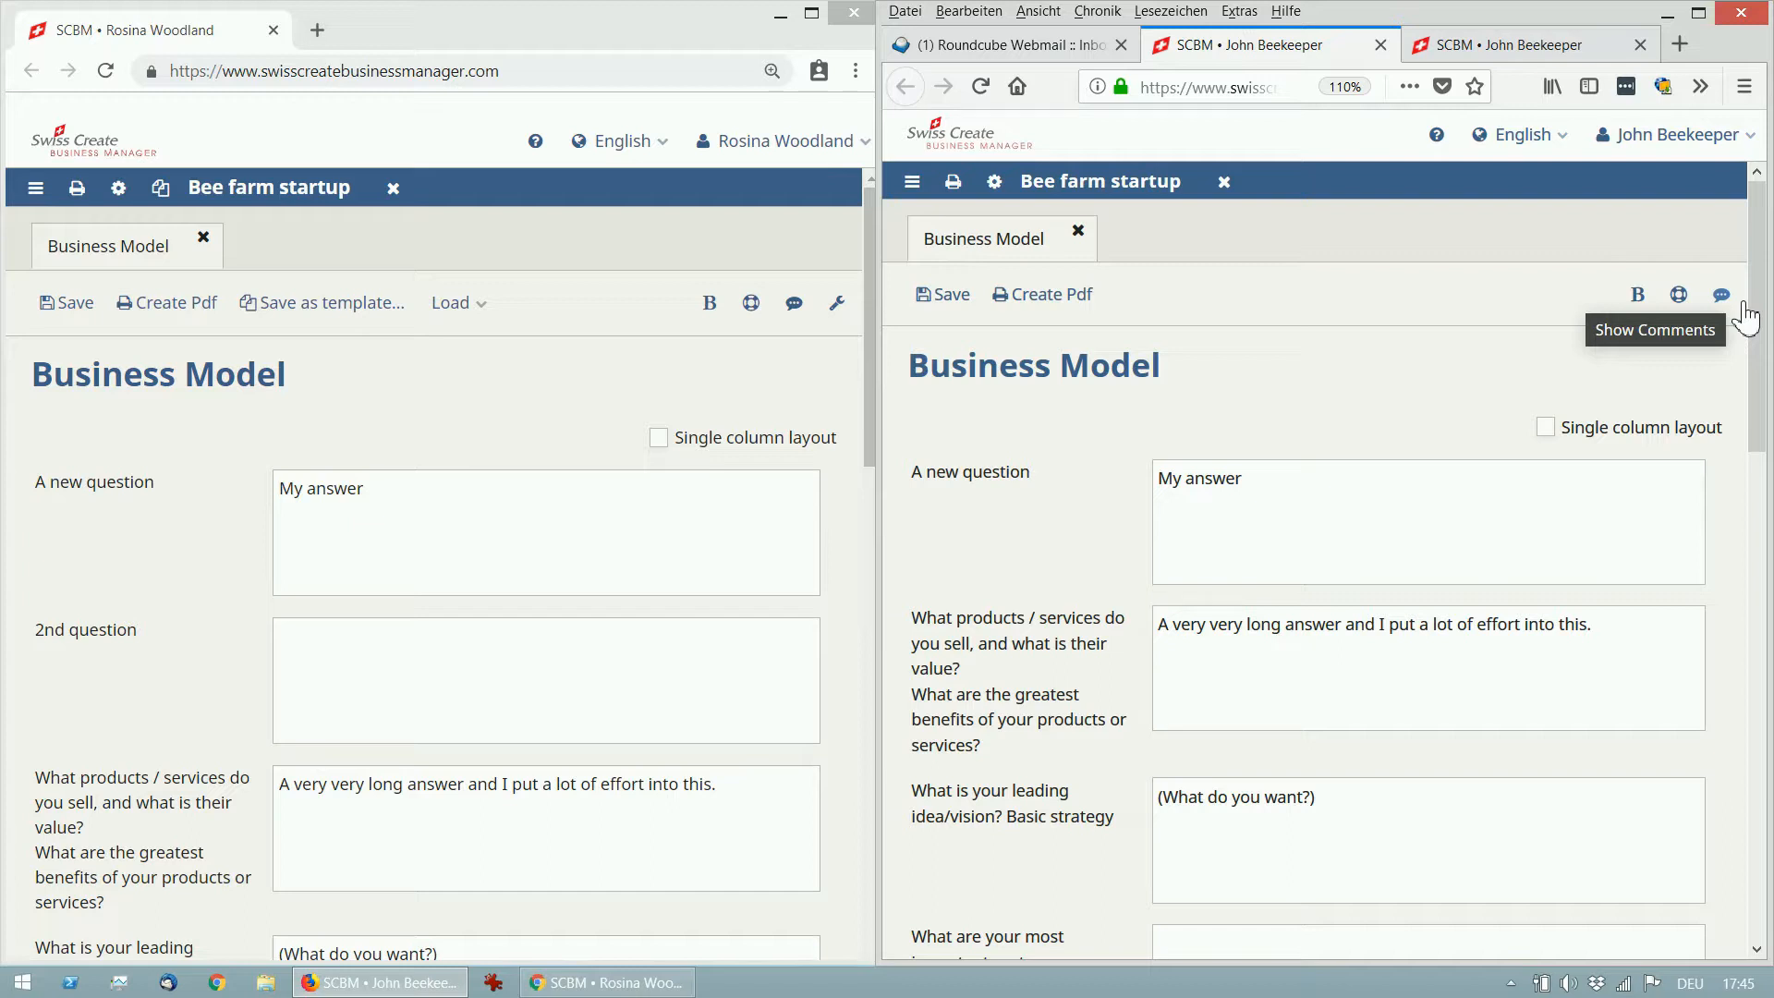
left_click(620, 140)
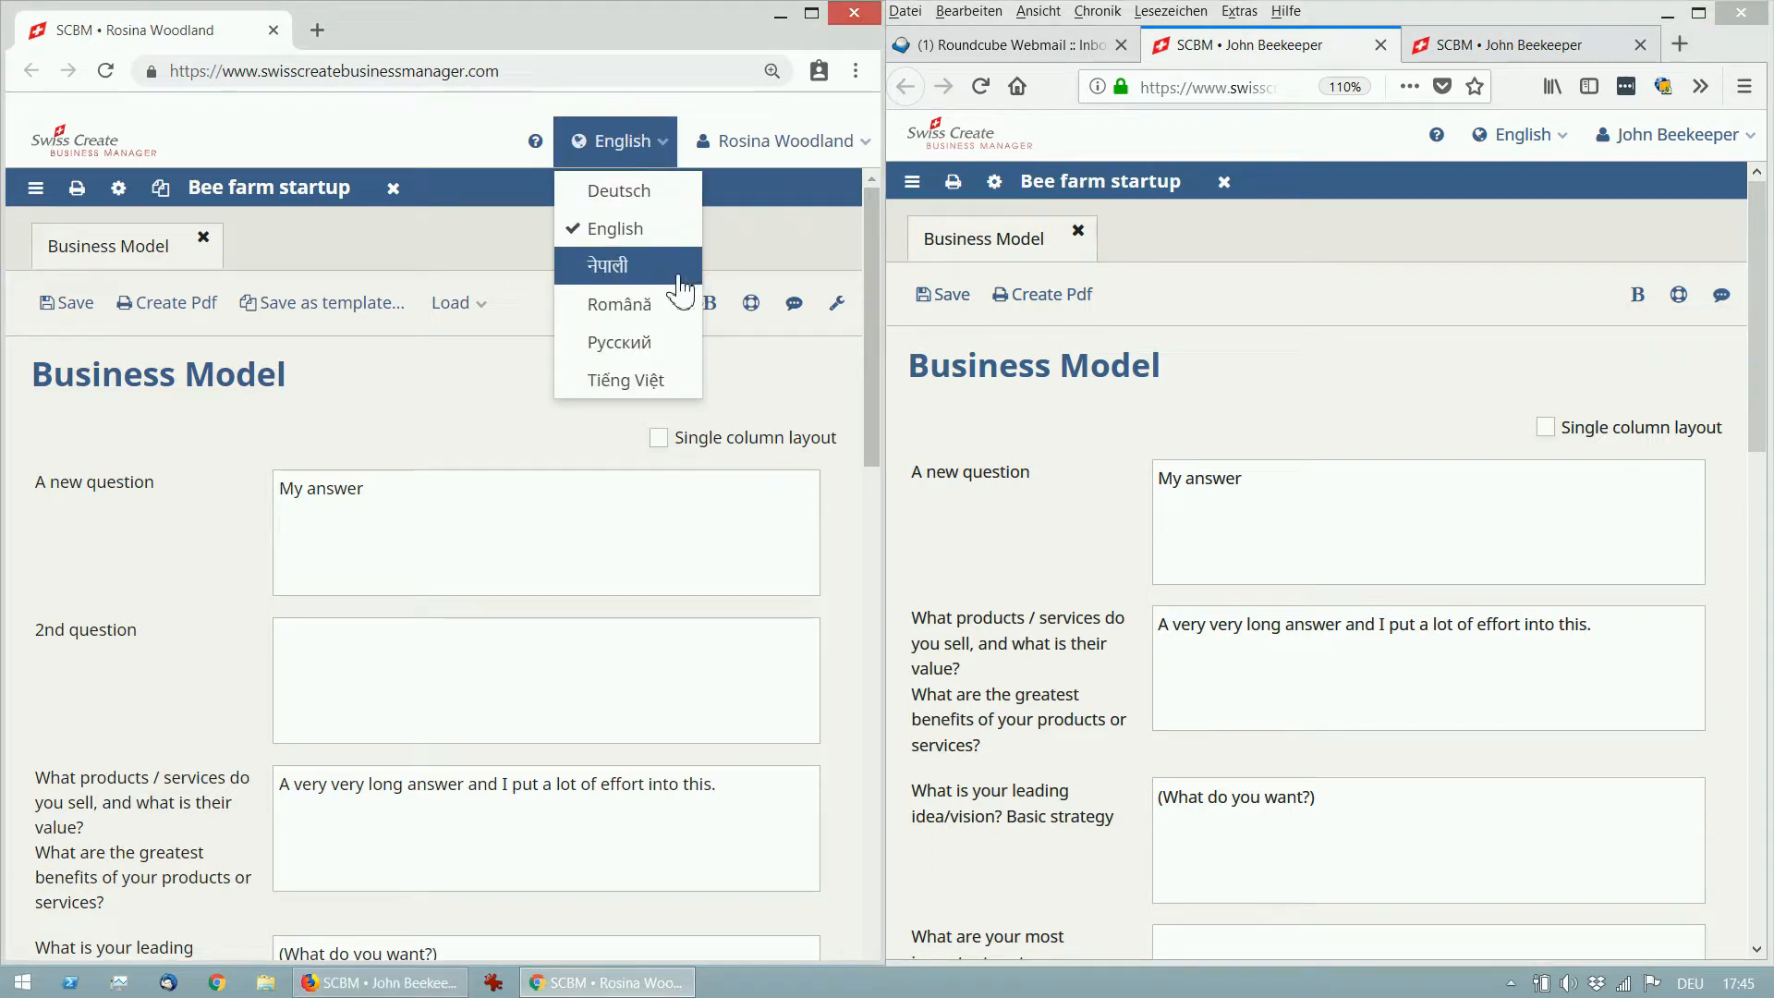
Switch the interface to Tiếng Việt and reopen the Business Model as Mô hình kinh doanh.
left_click(676, 393)
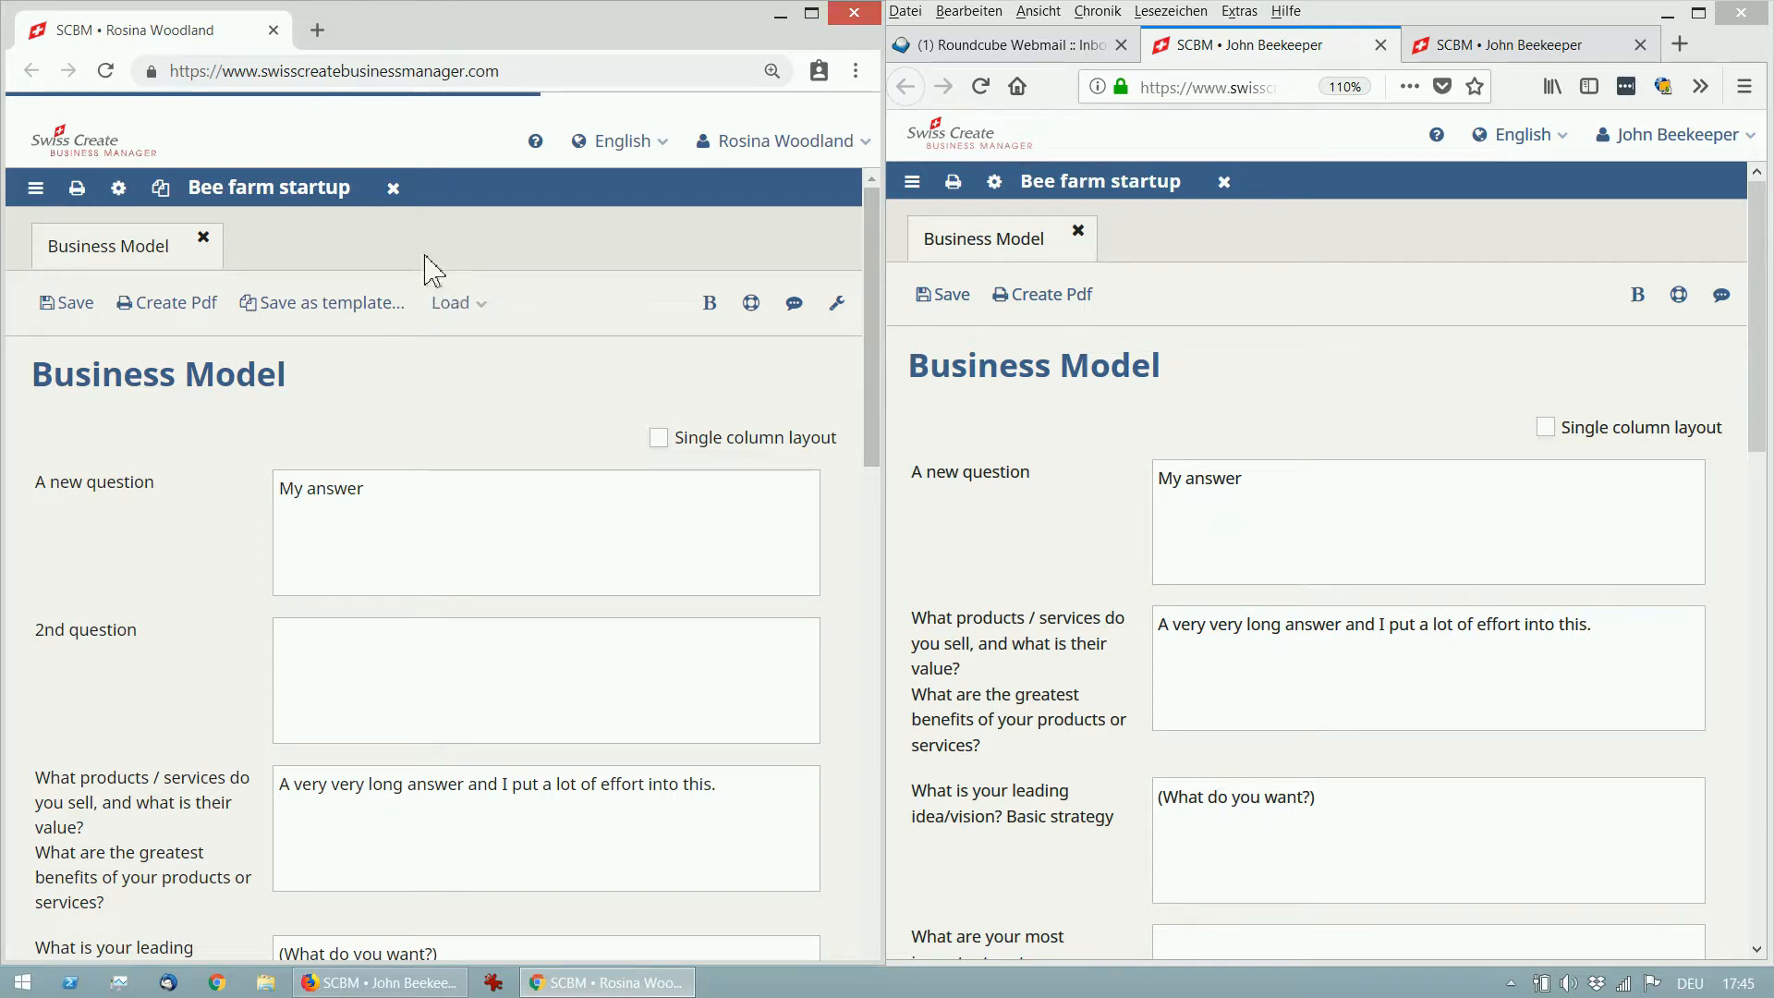
left_click(240, 237)
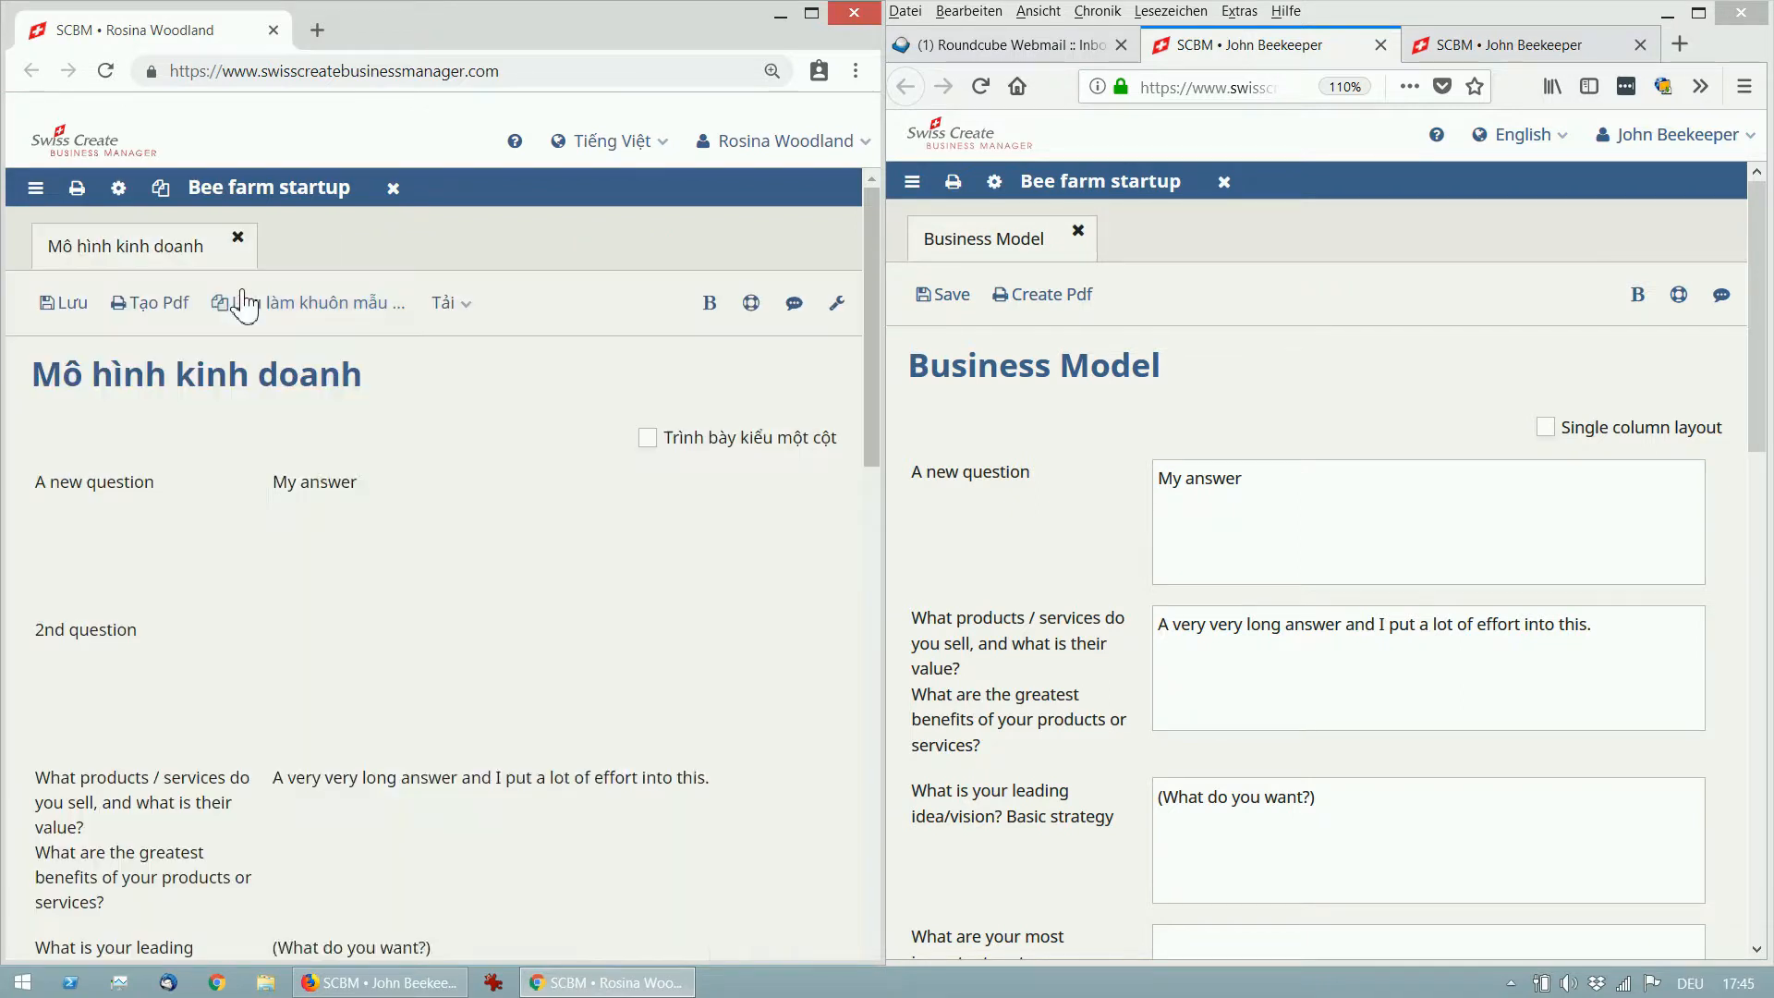
left_click(236, 292)
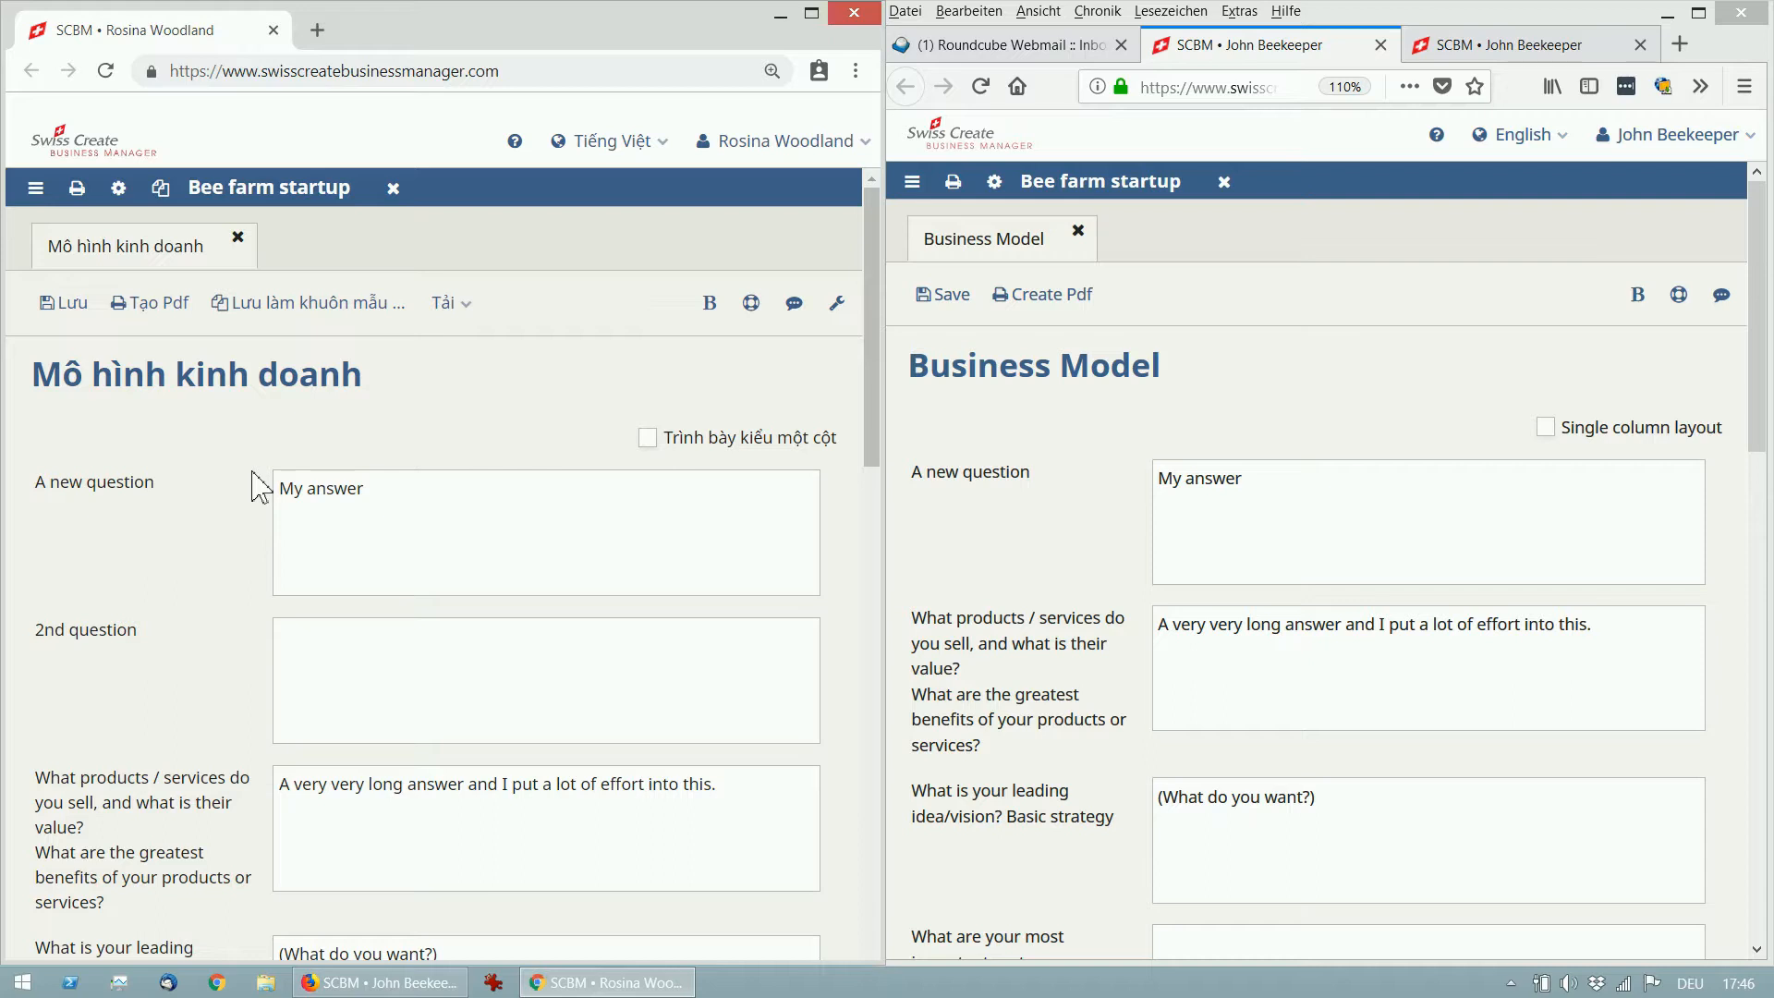
Close Mô hình kinh doanh and the Bee farm startup project, then start a new default-module project.
left_click(238, 237)
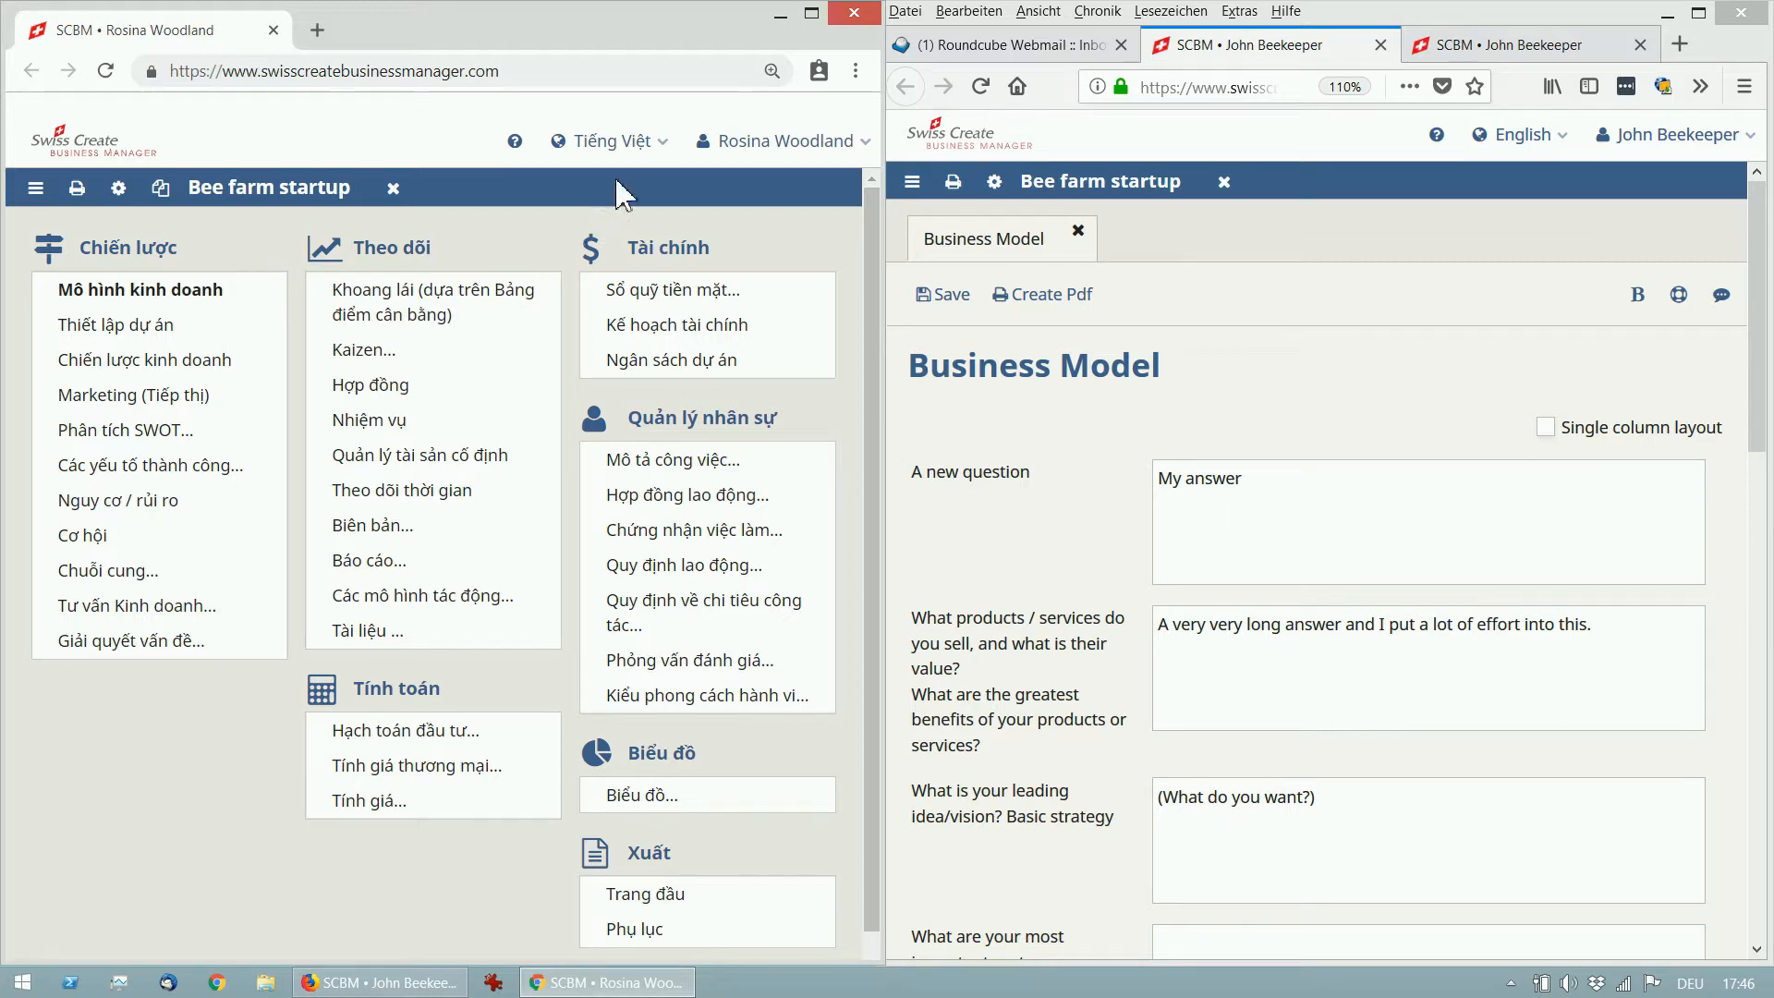
left_click(651, 155)
left_click(393, 188)
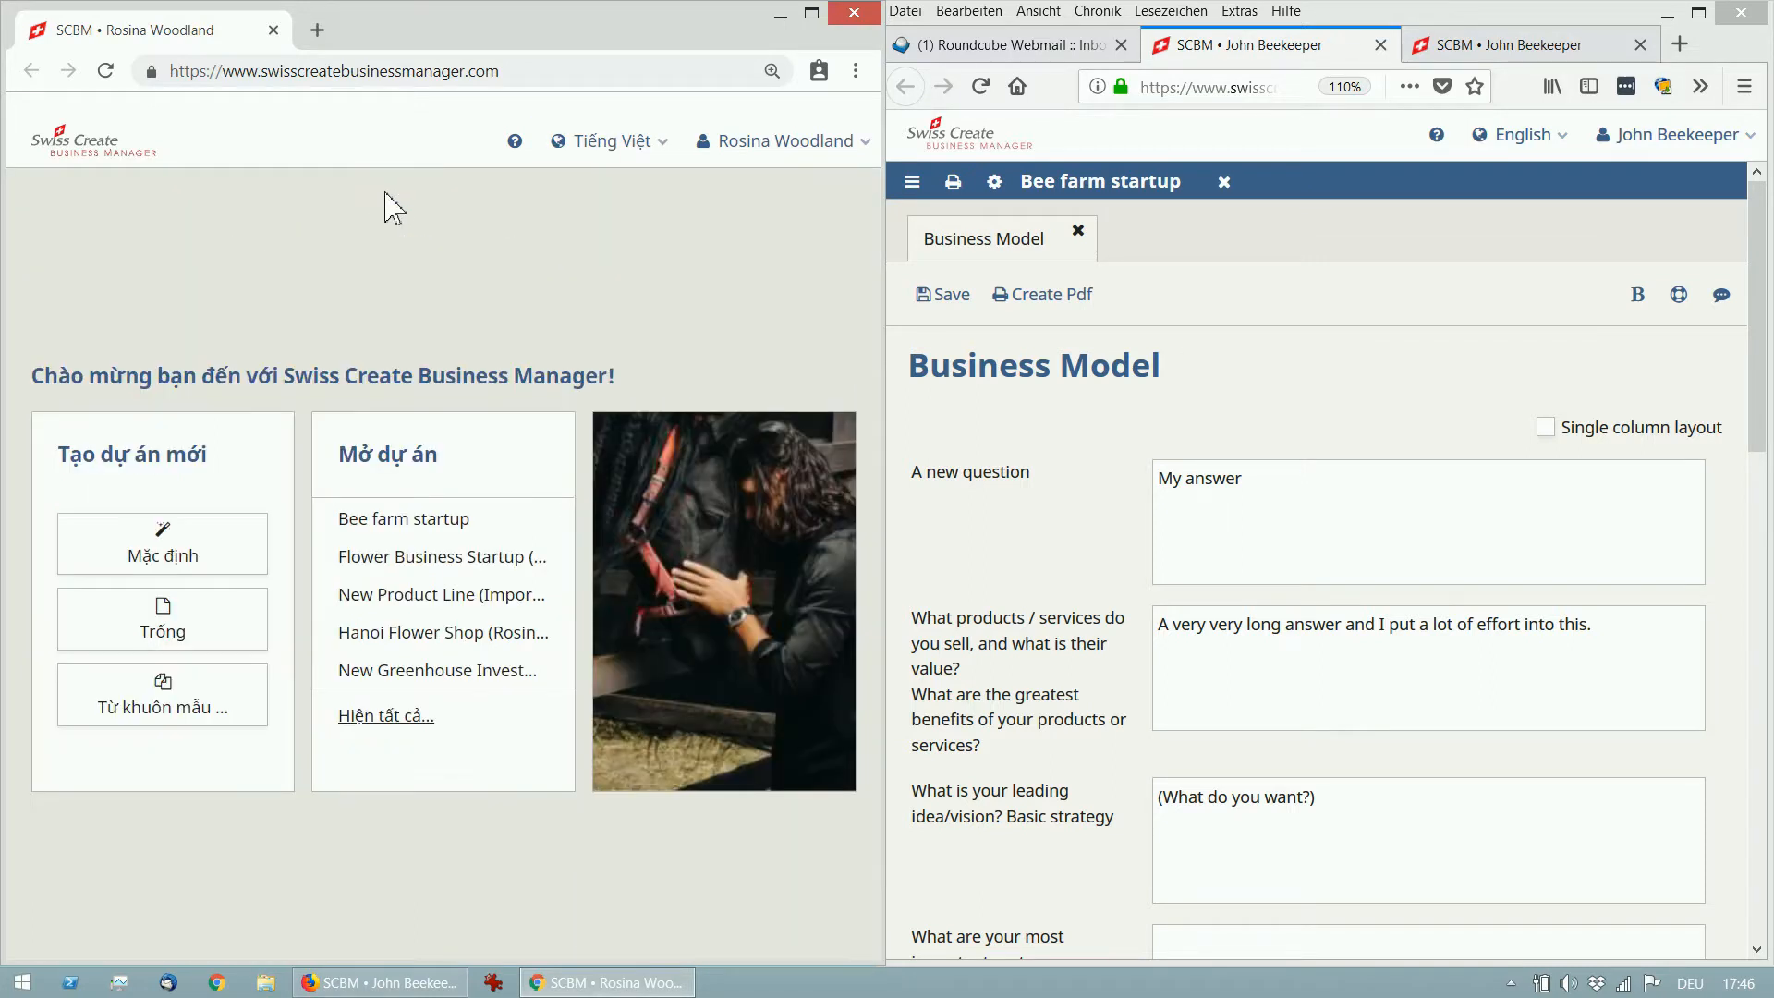
left_click(212, 558)
Fill in the Bee farm (Vietnamese) project's name, author and reviewer names, and save it.
left_click(370, 357)
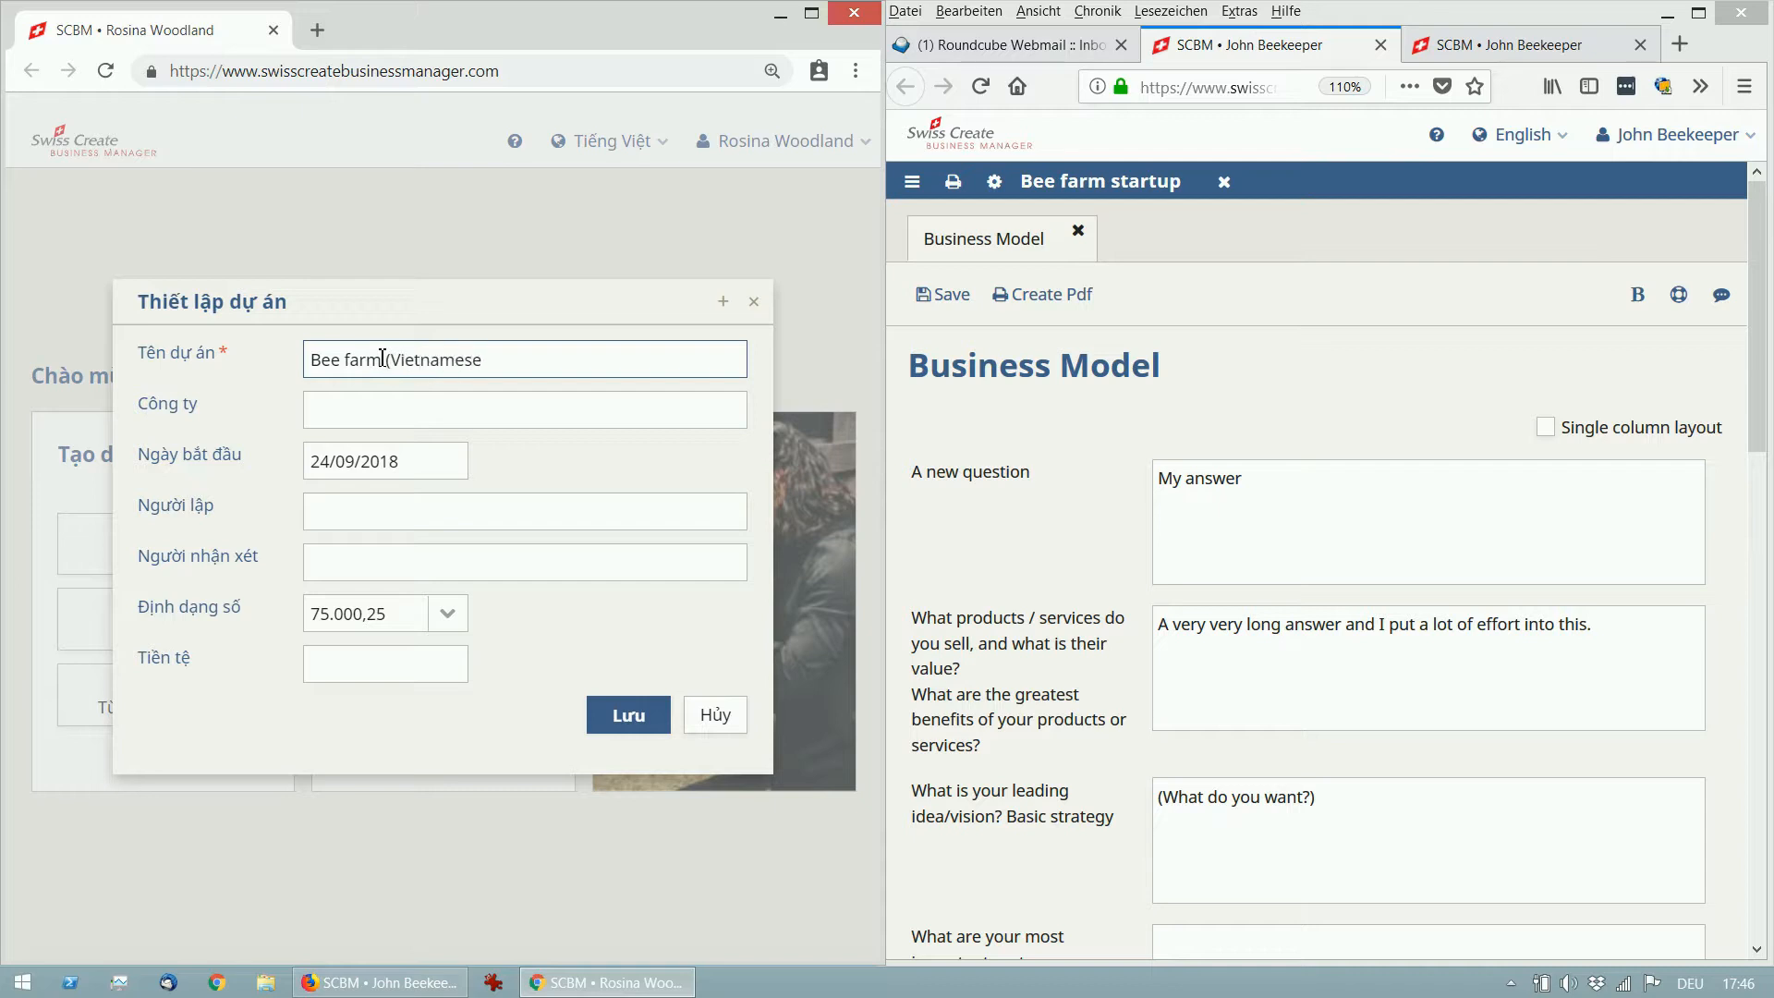
left_click(387, 523)
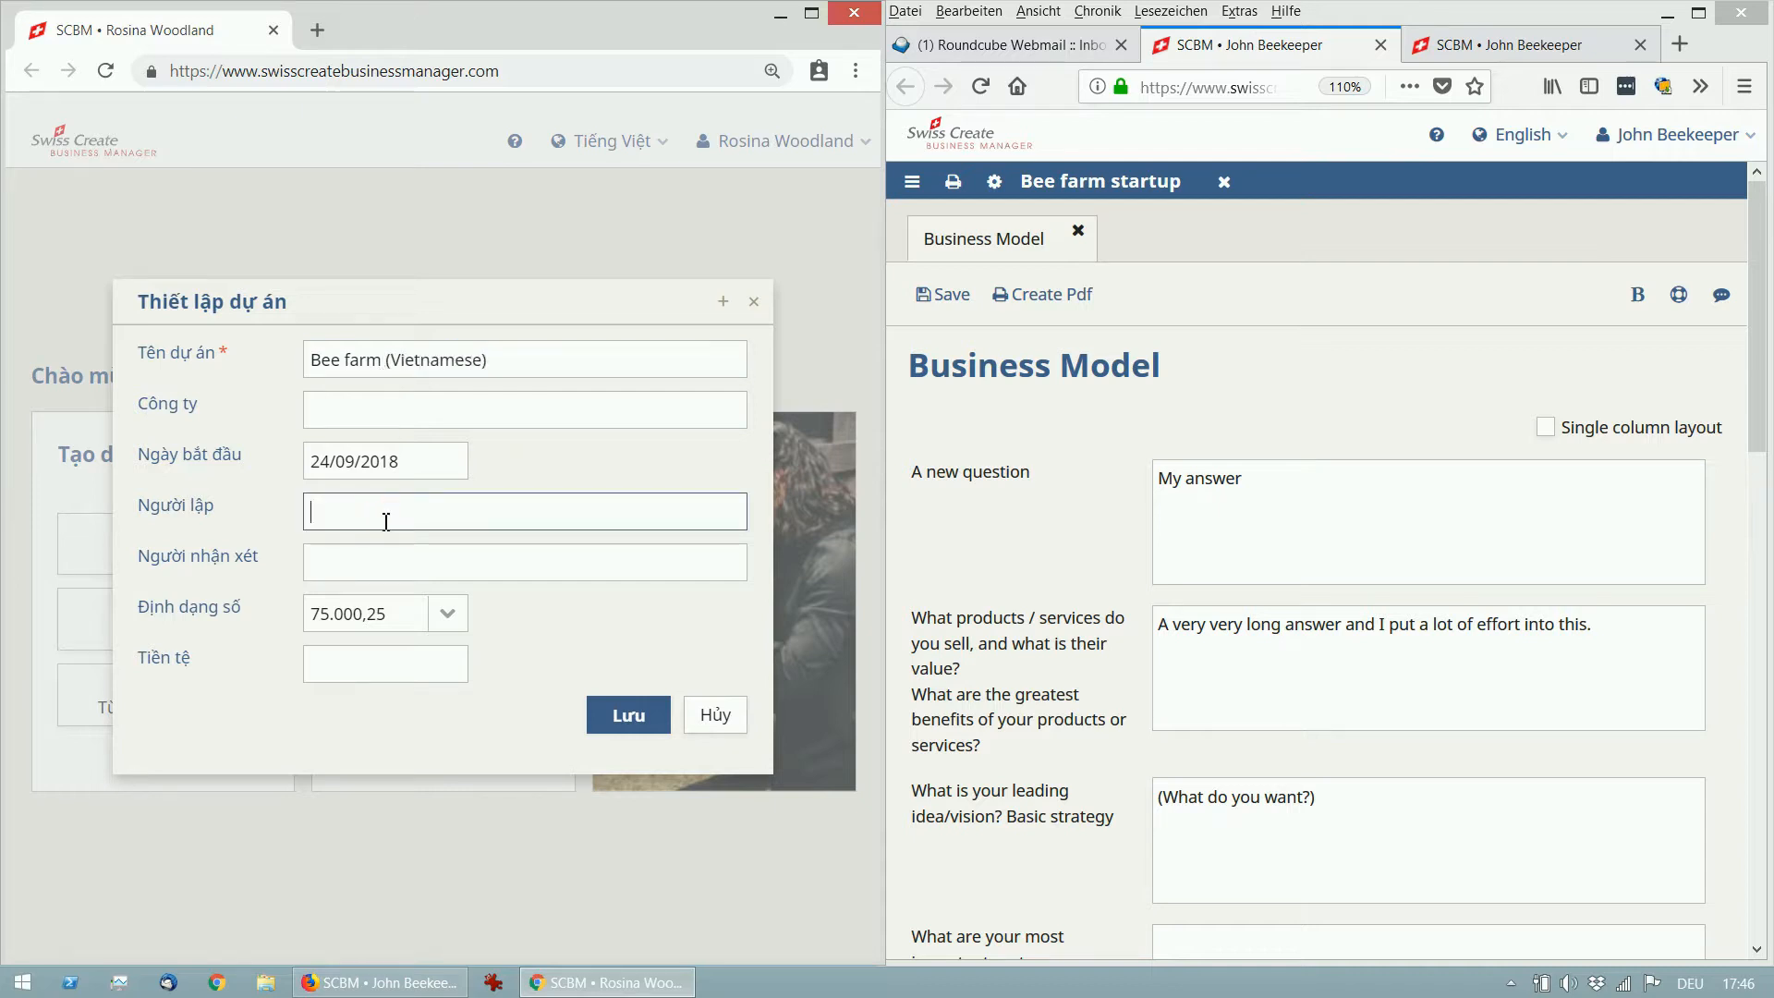
type("John Beekeeper")
left_click(386, 562)
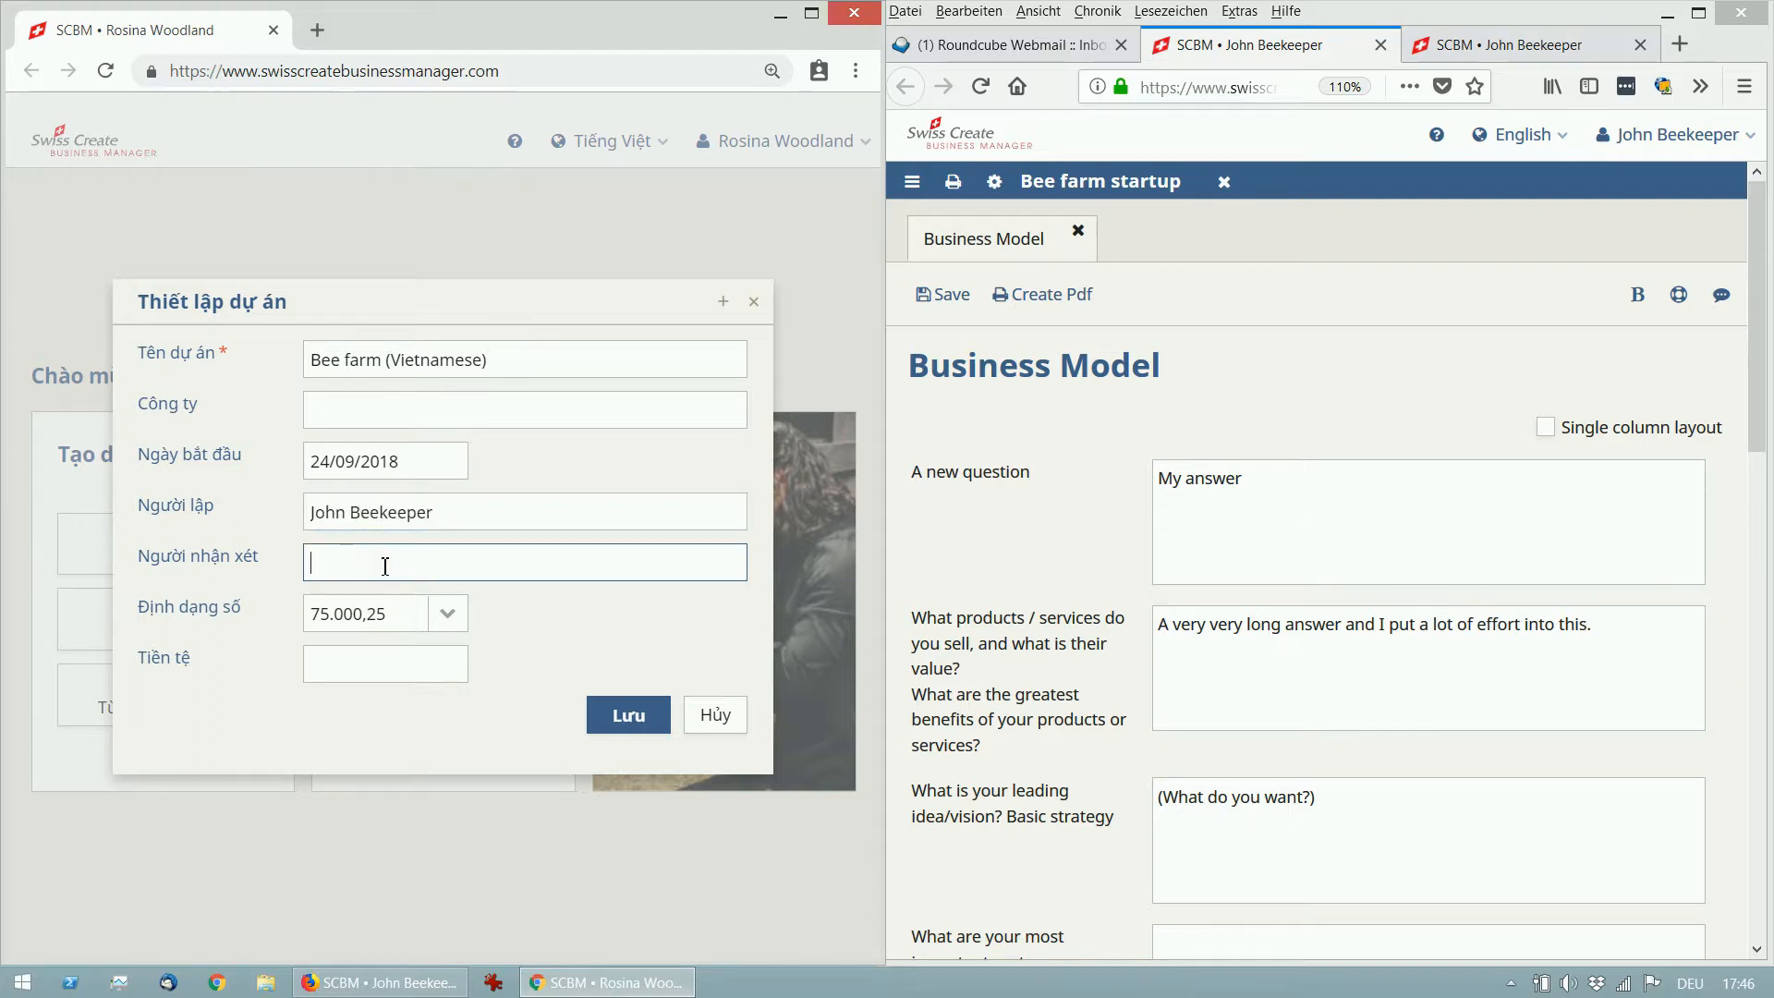
left_click(629, 717)
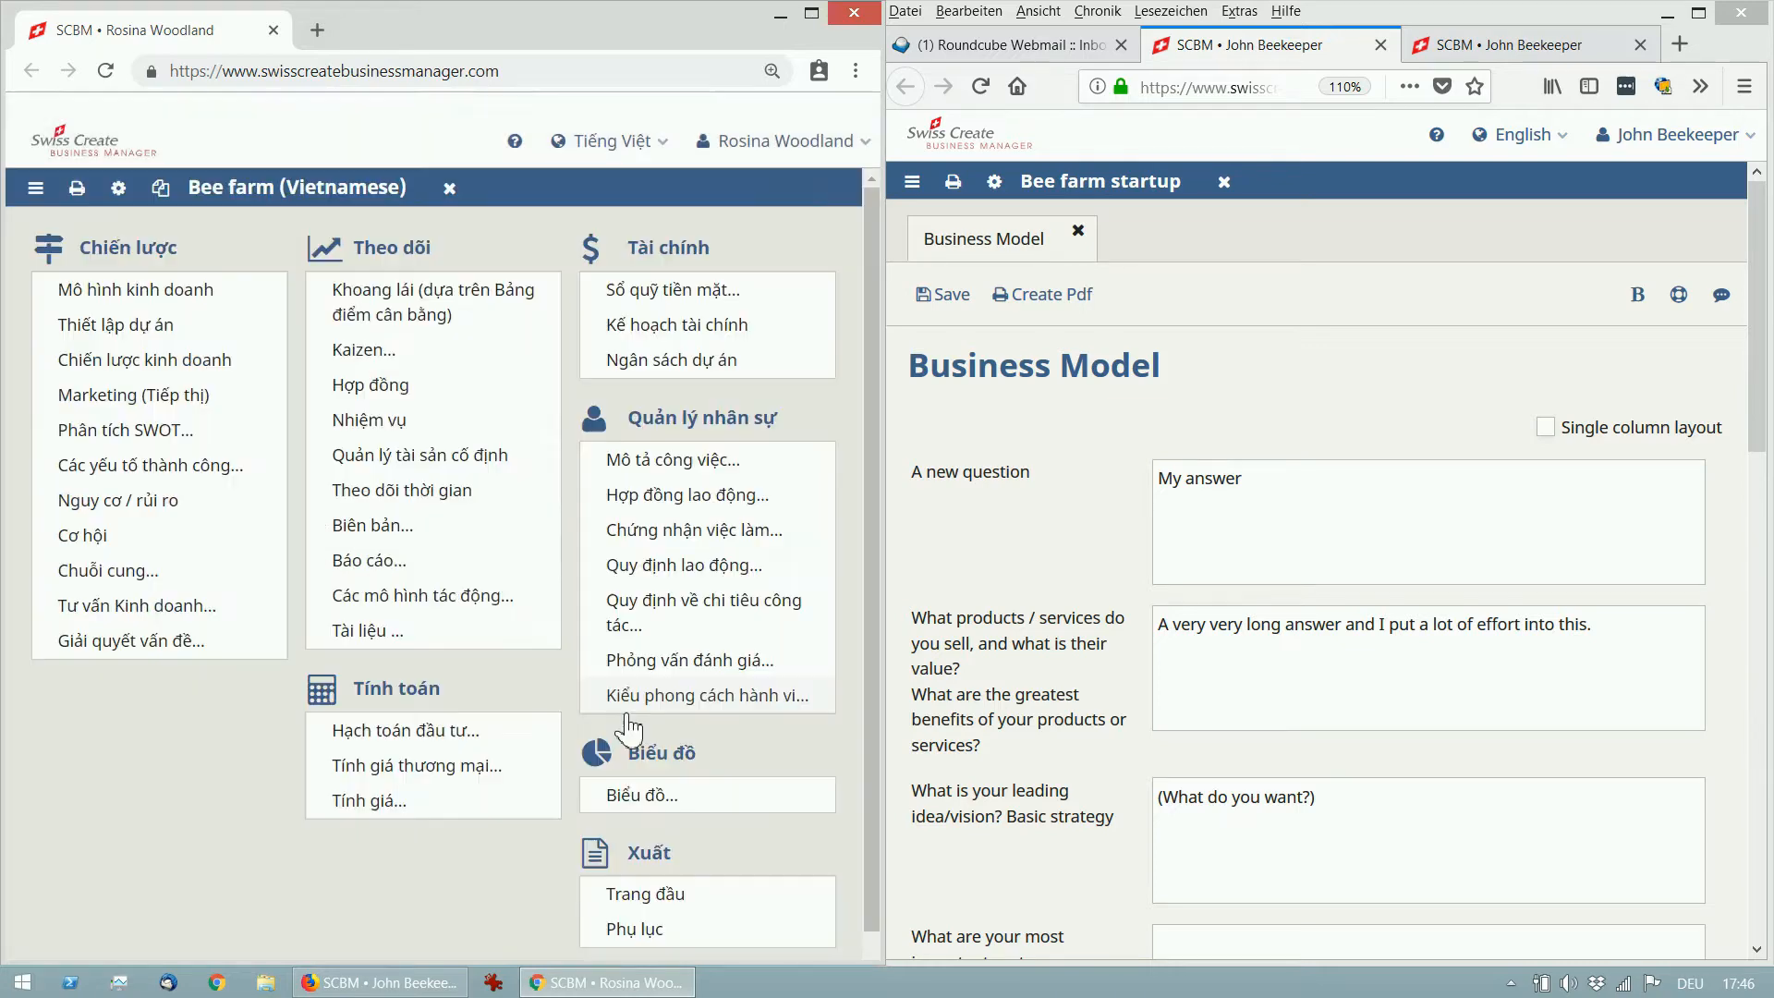
Invite a new team member to Bee farm (Vietnamese) by entering their e-mail and sending.
left_click(118, 188)
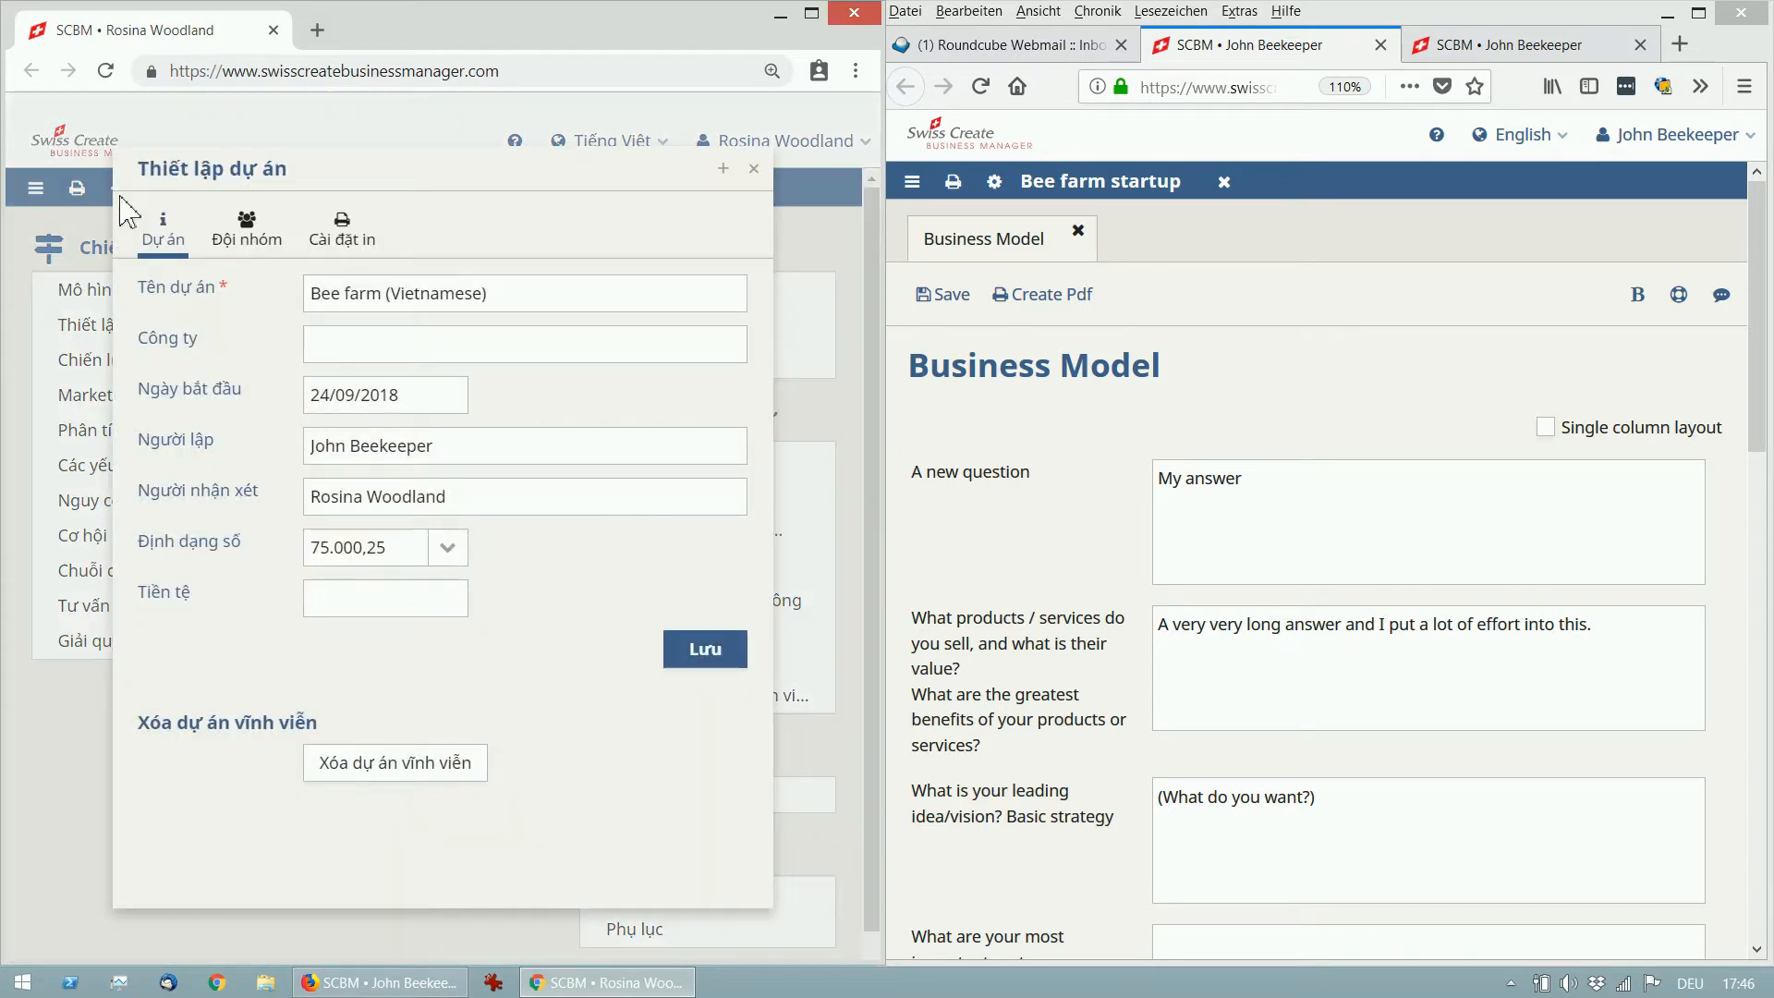
left_click(248, 235)
left_click(372, 455)
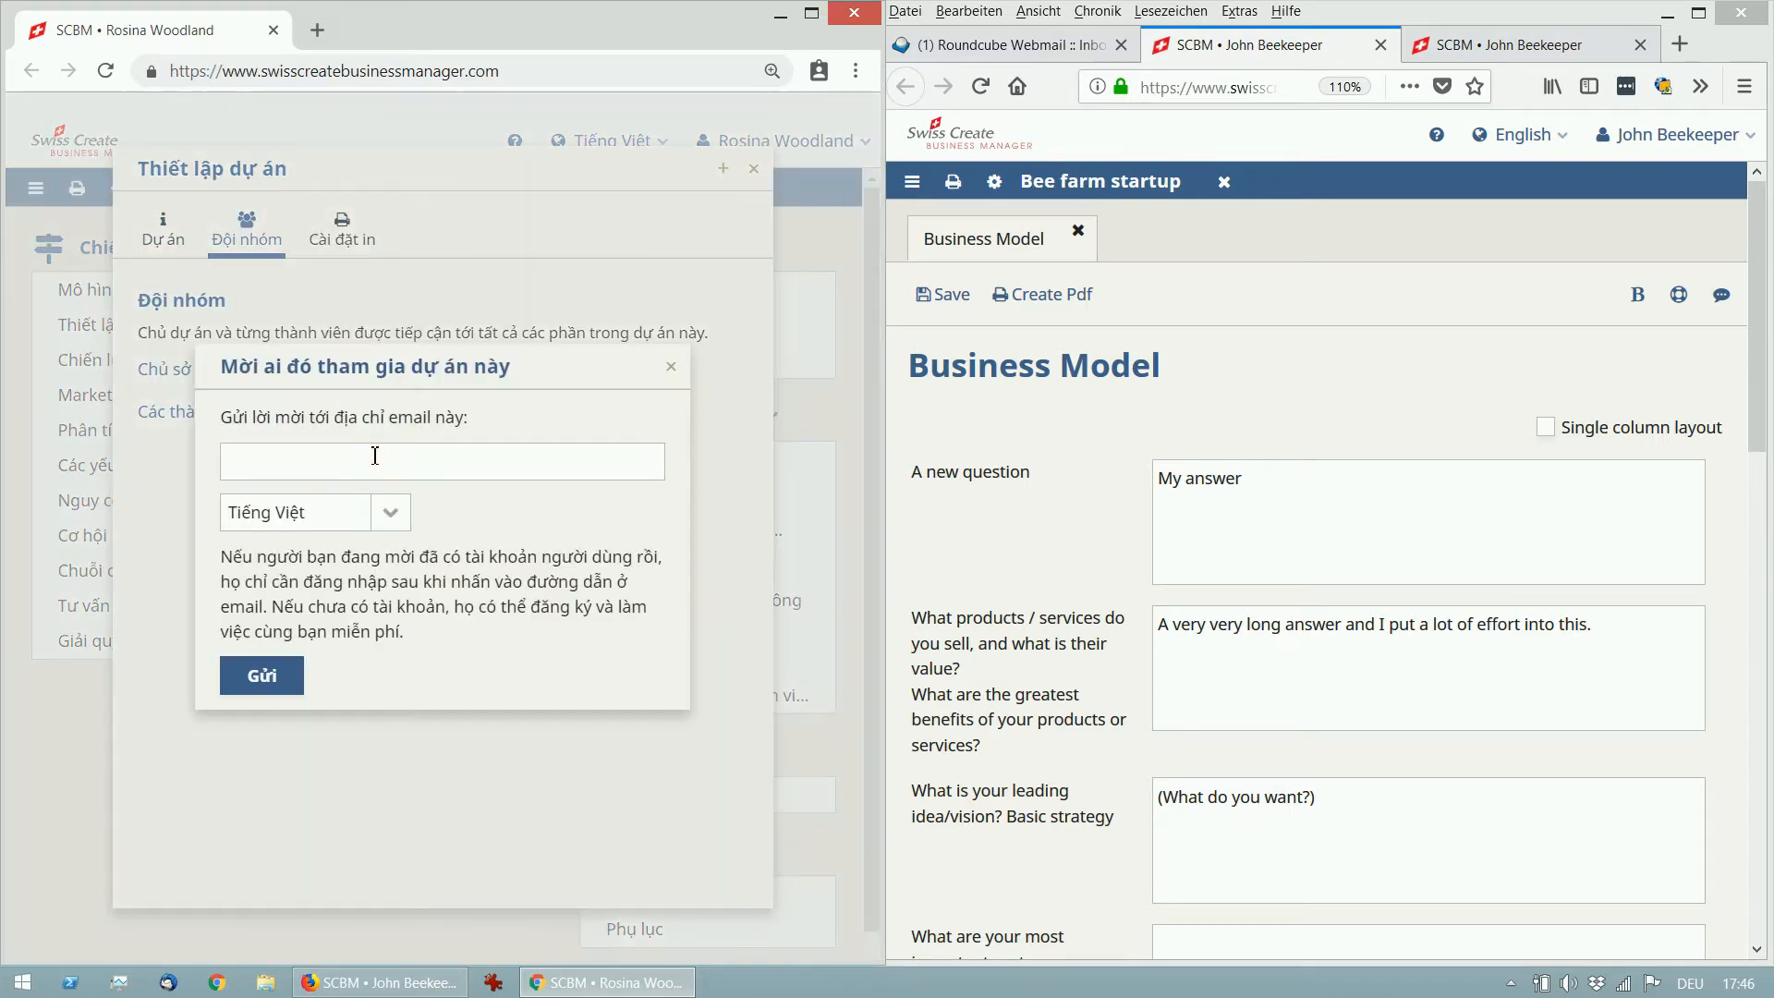
left_click(372, 461)
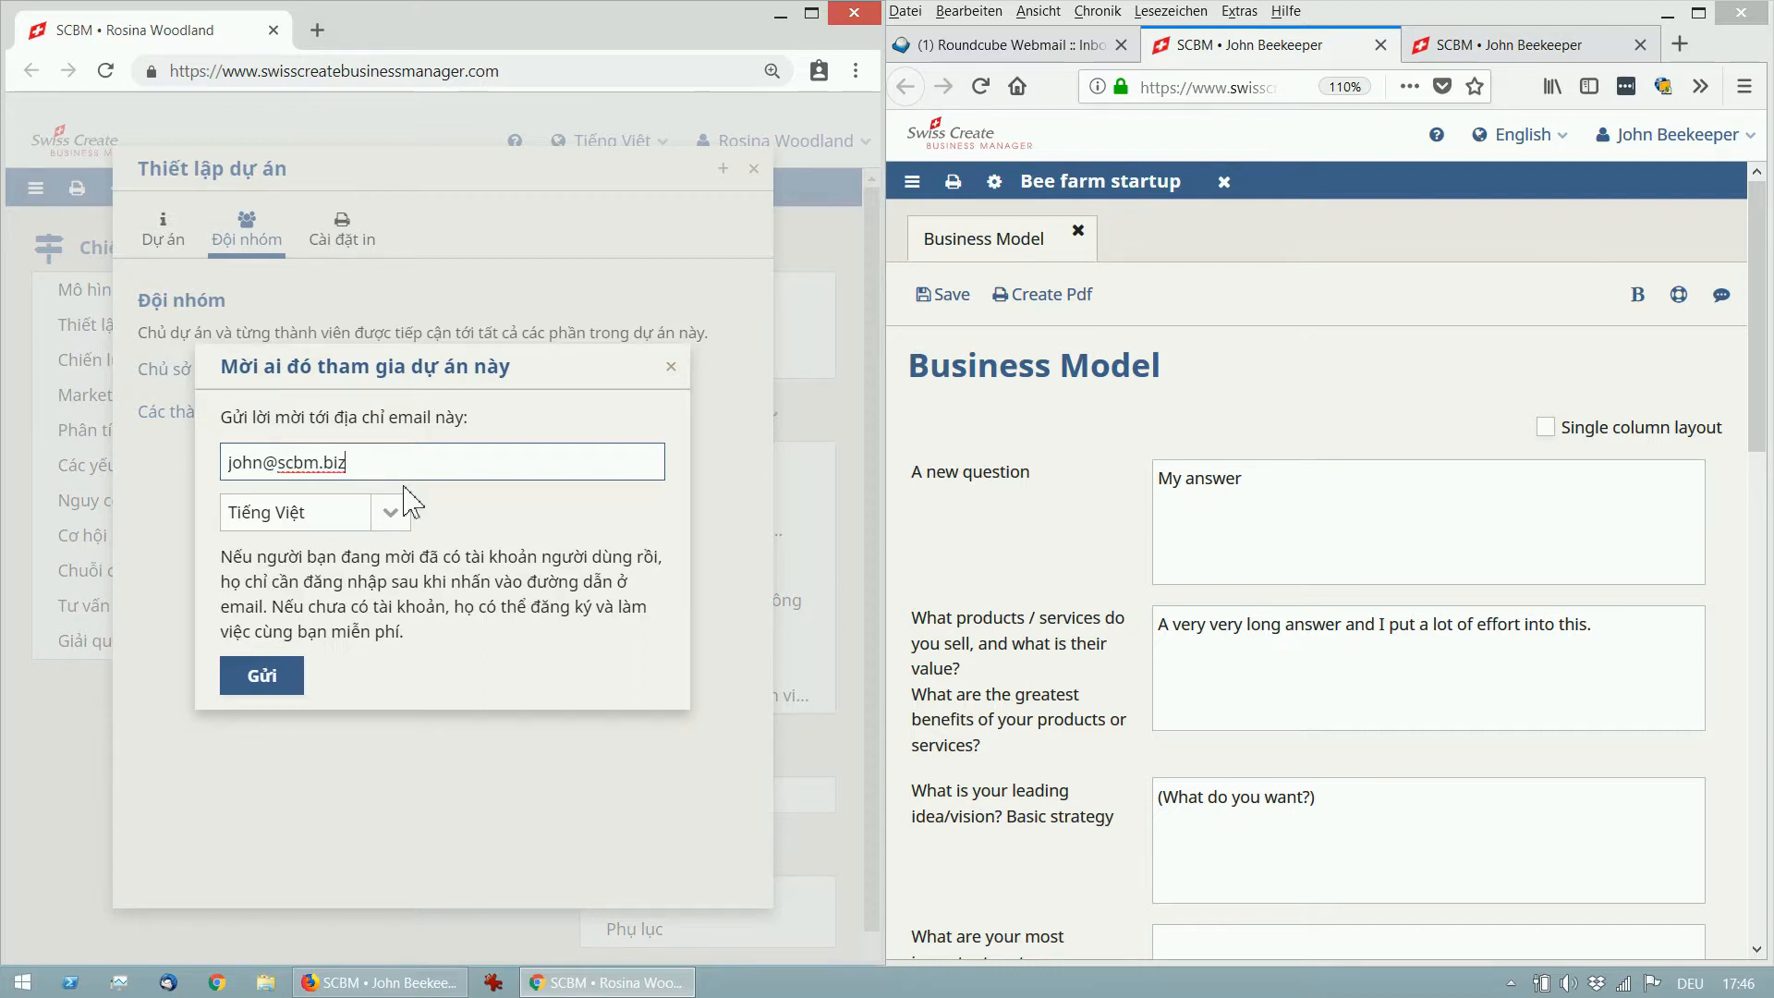
left_click(280, 687)
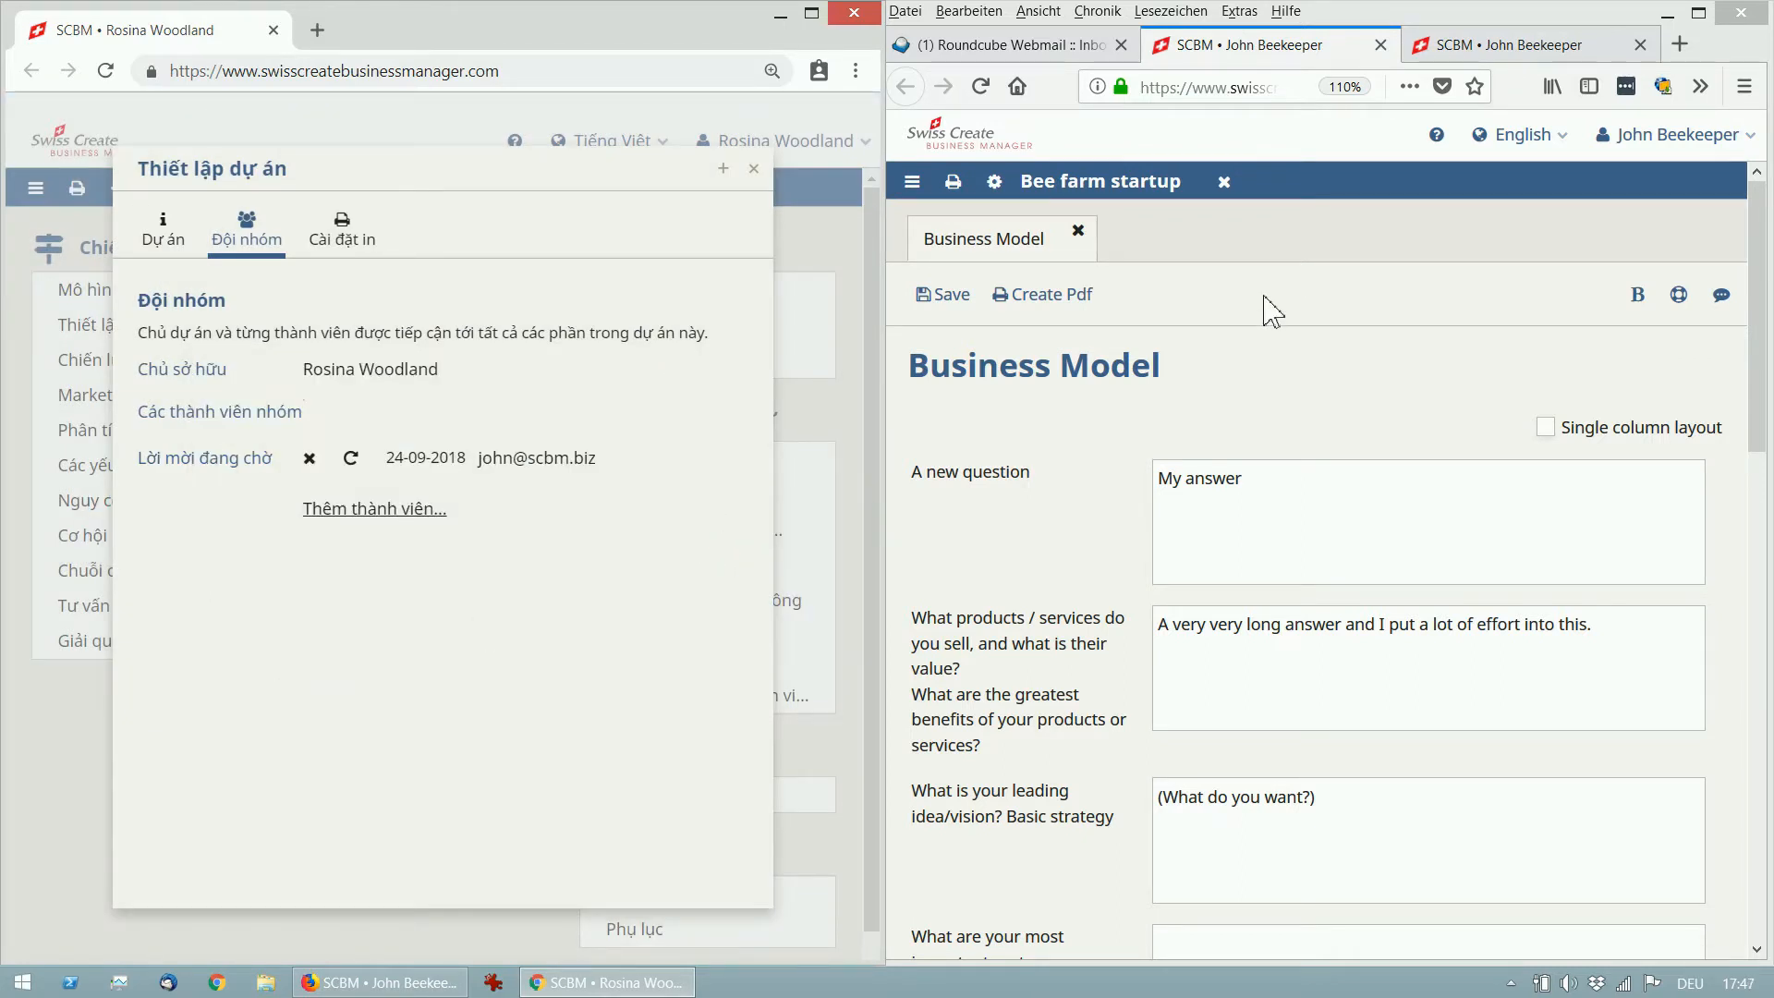
Switch the invited user's session to Tiếng Việt and close the Bee farm startup project.
left_click(1330, 239)
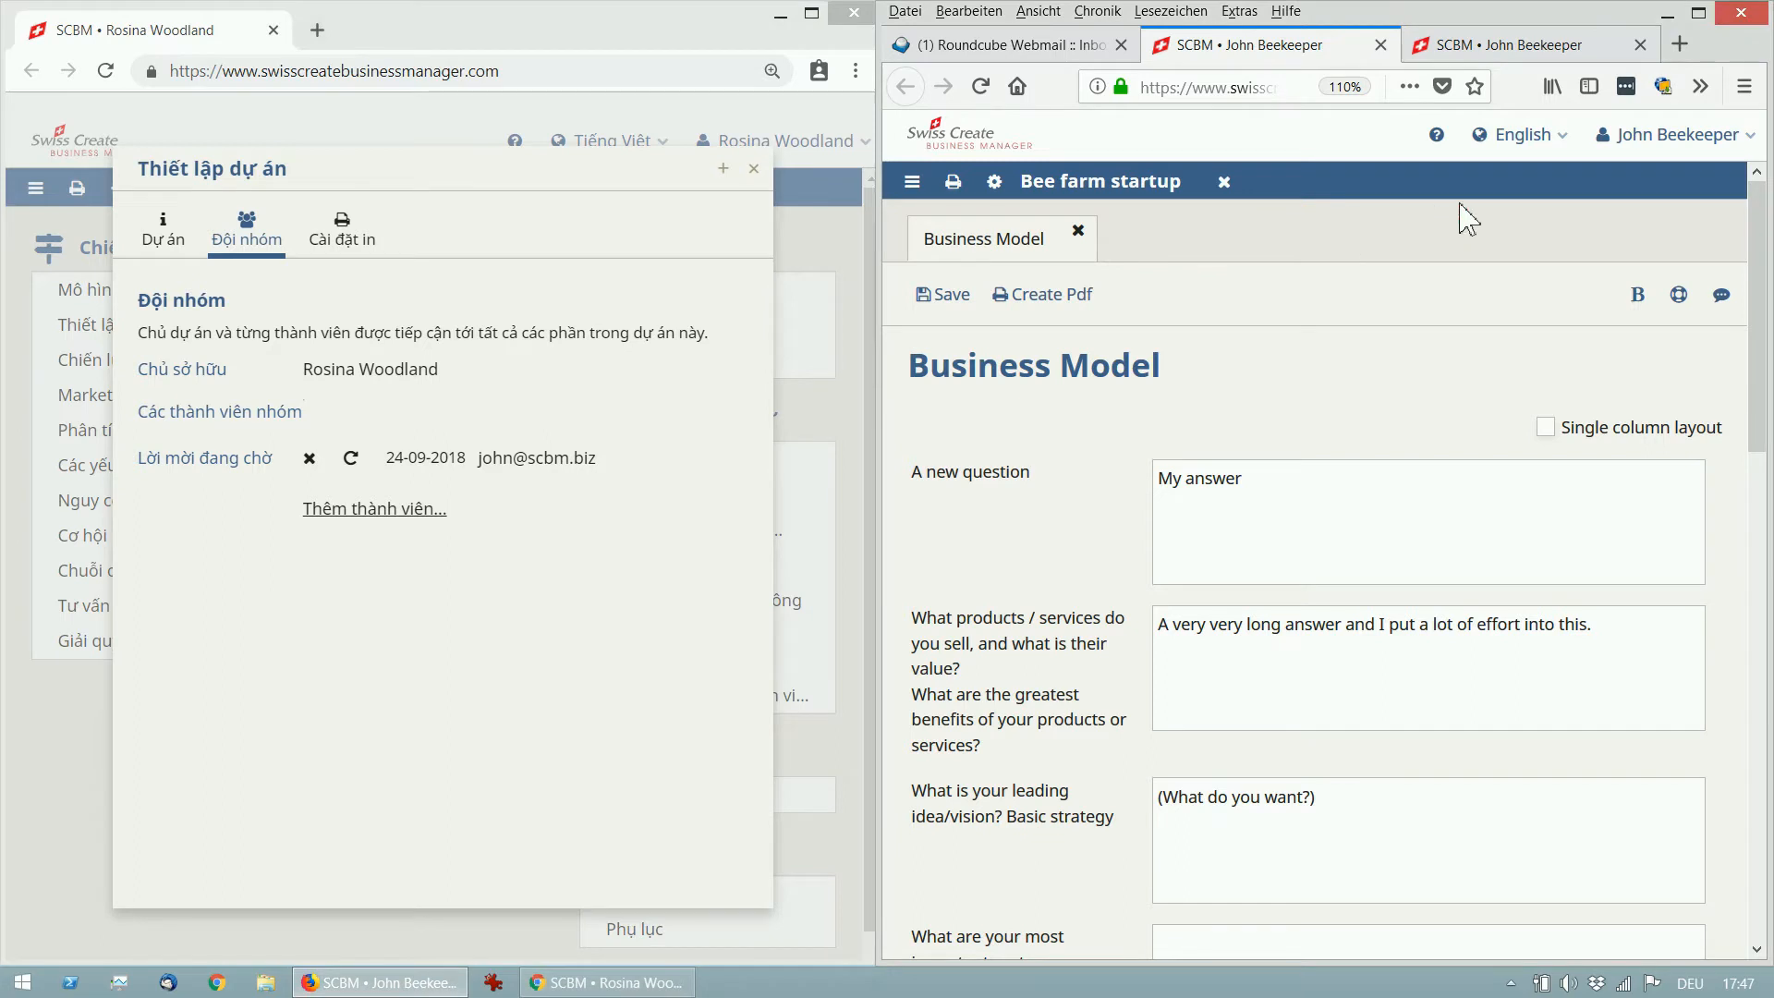
left_click(1548, 143)
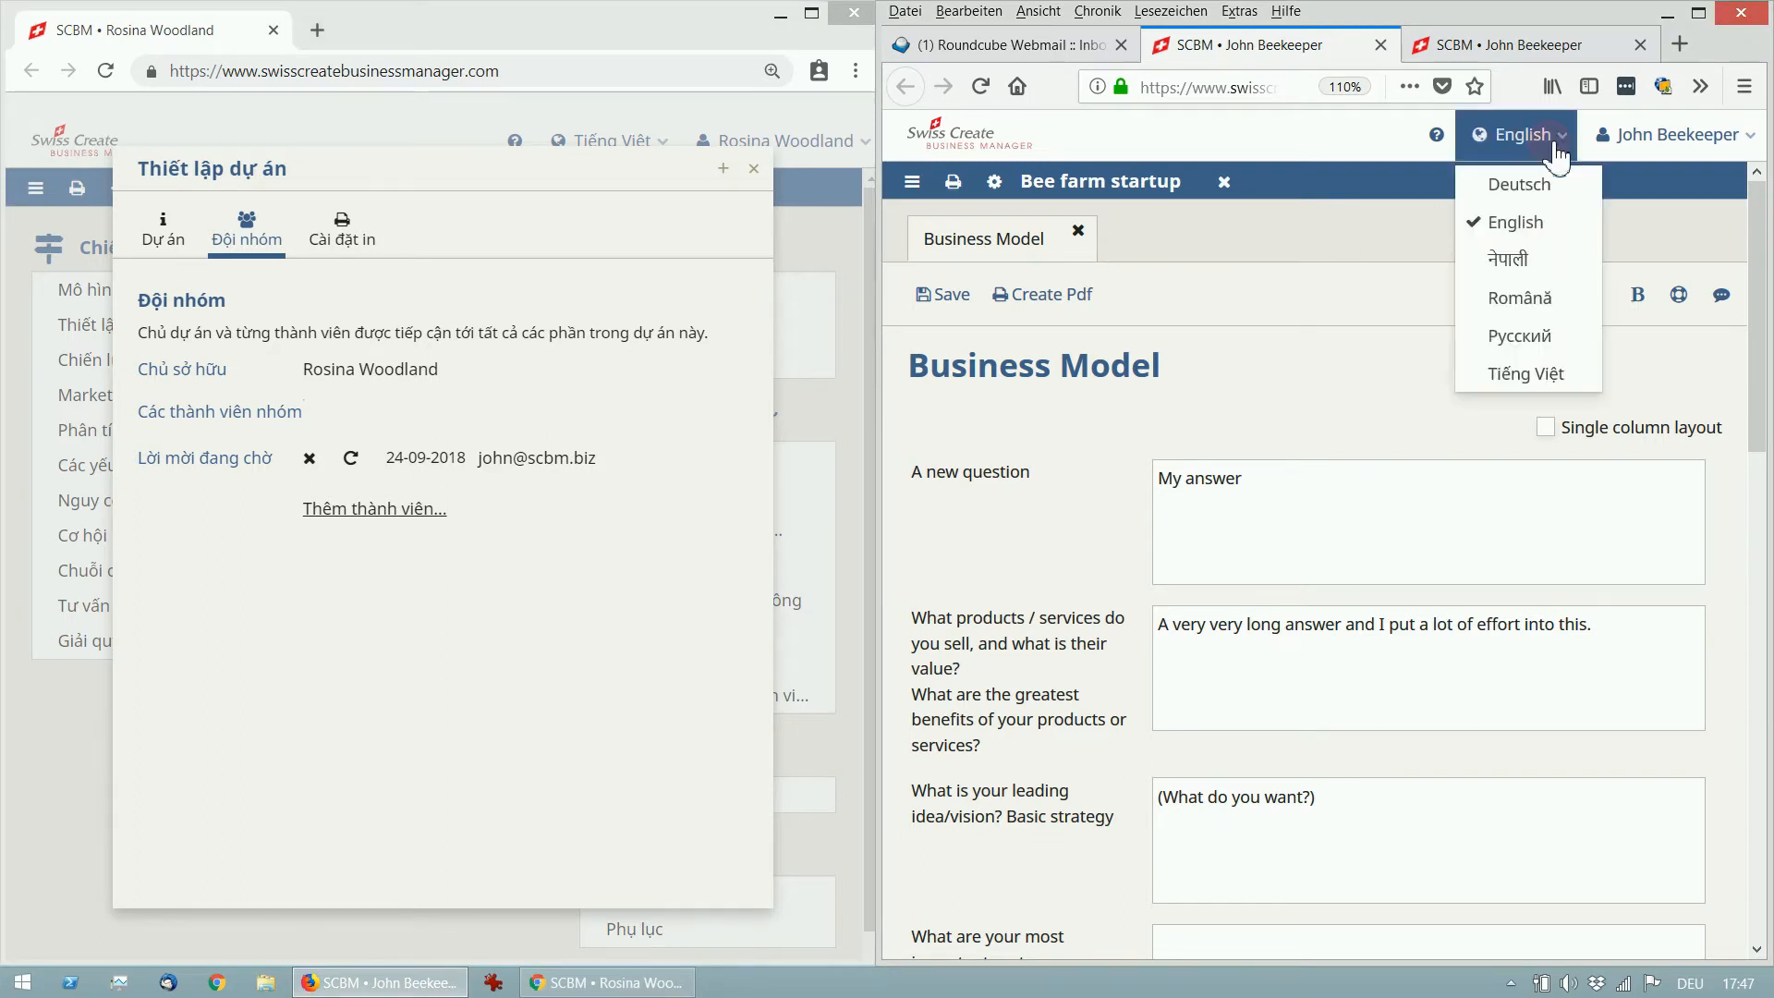
left_click(1524, 374)
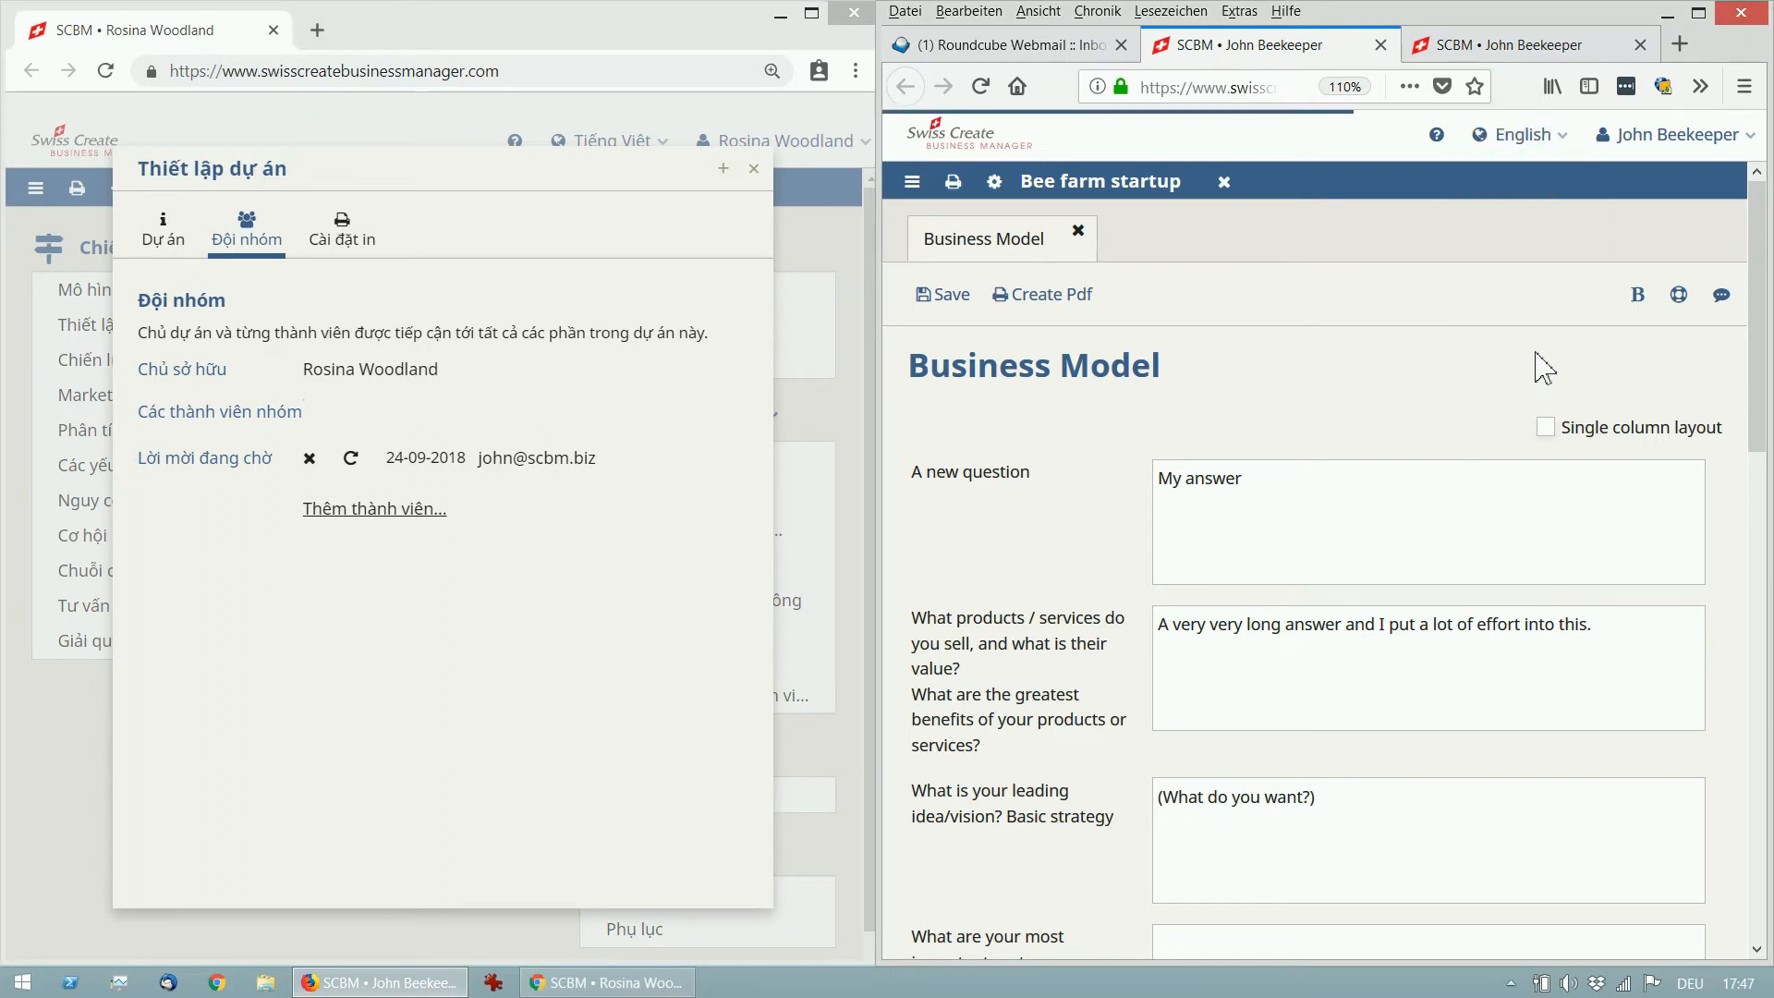
left_click(1227, 184)
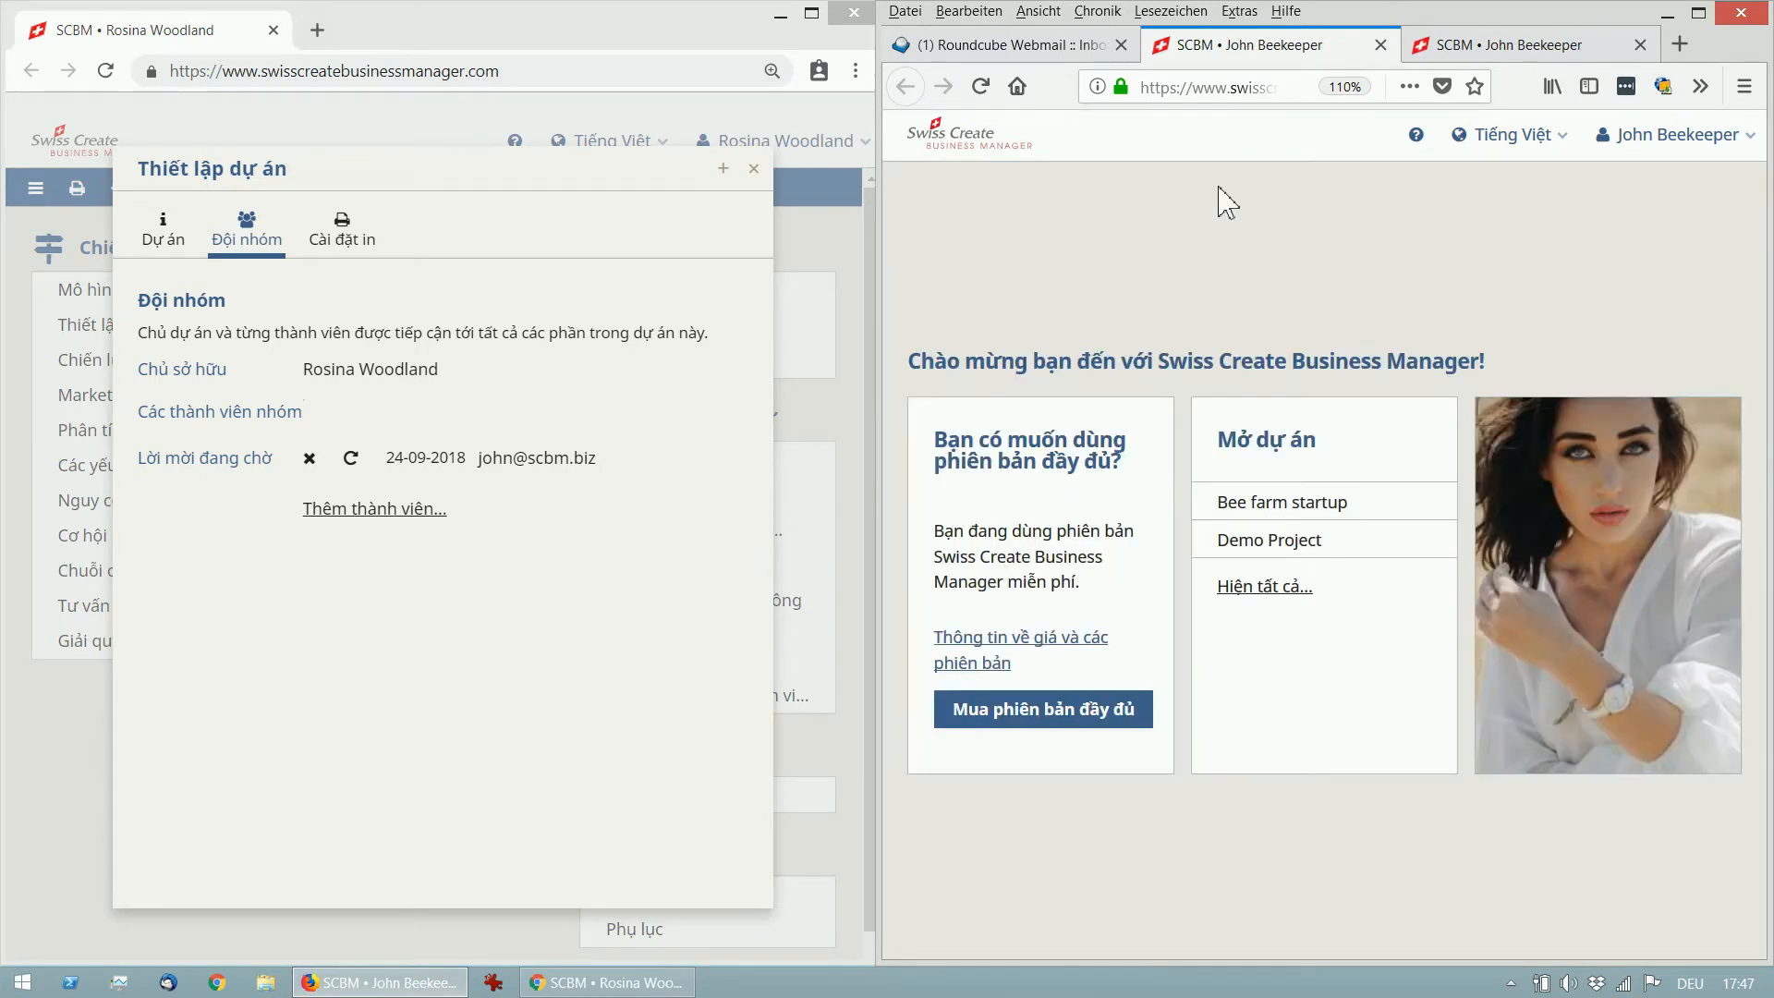
Refresh the Roundcube inbox and open the new Bee farm (Vietnamese) invitation e-mail.
left_click(1027, 48)
left_click(1340, 326)
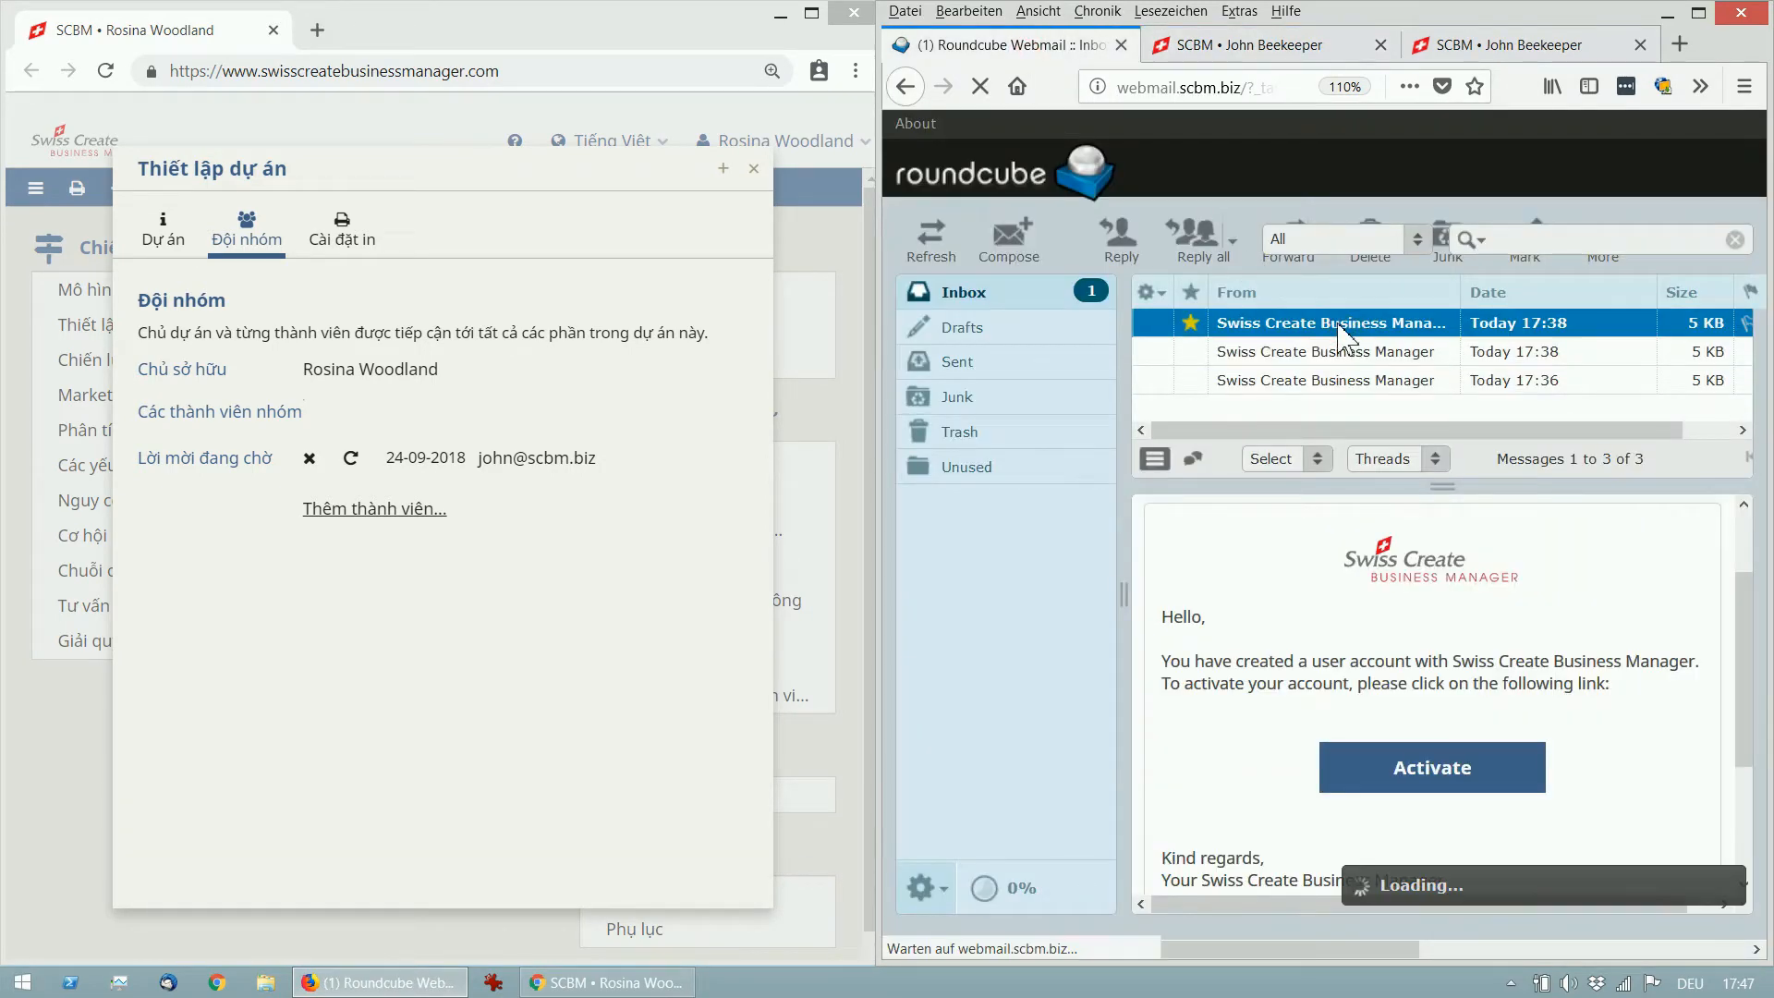
scroll(1541, 813, "down", 3)
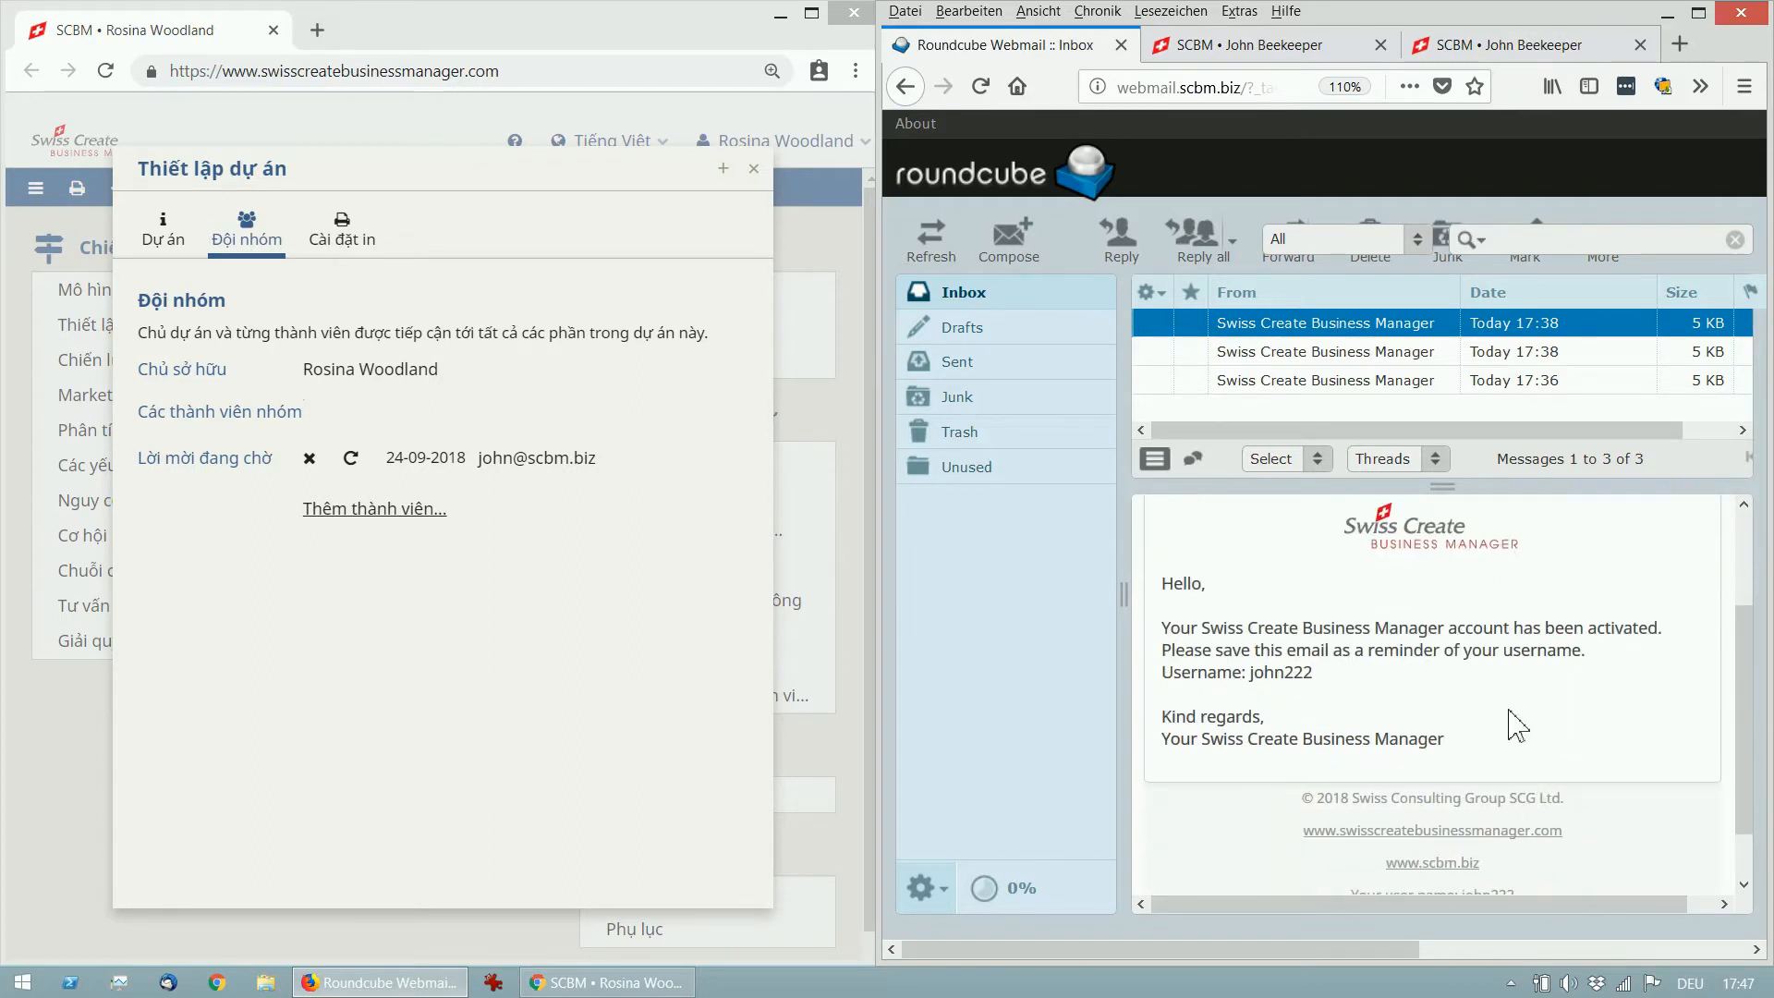
left_click(933, 245)
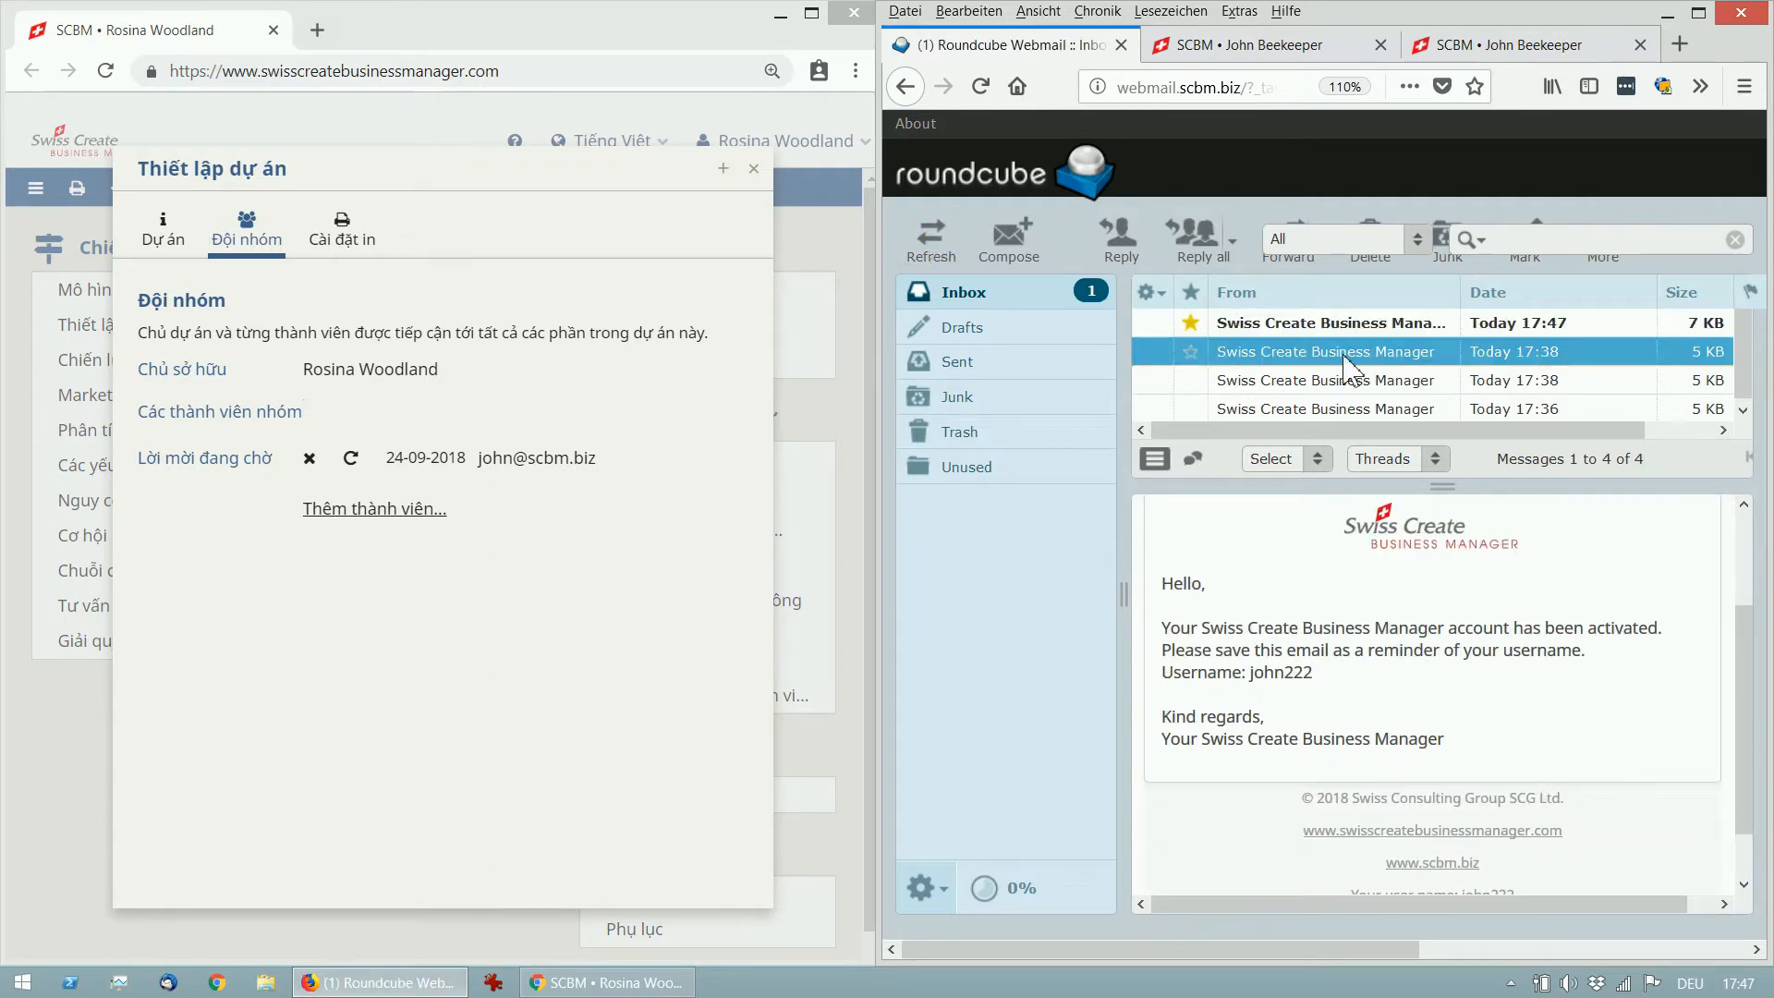
left_click(1363, 325)
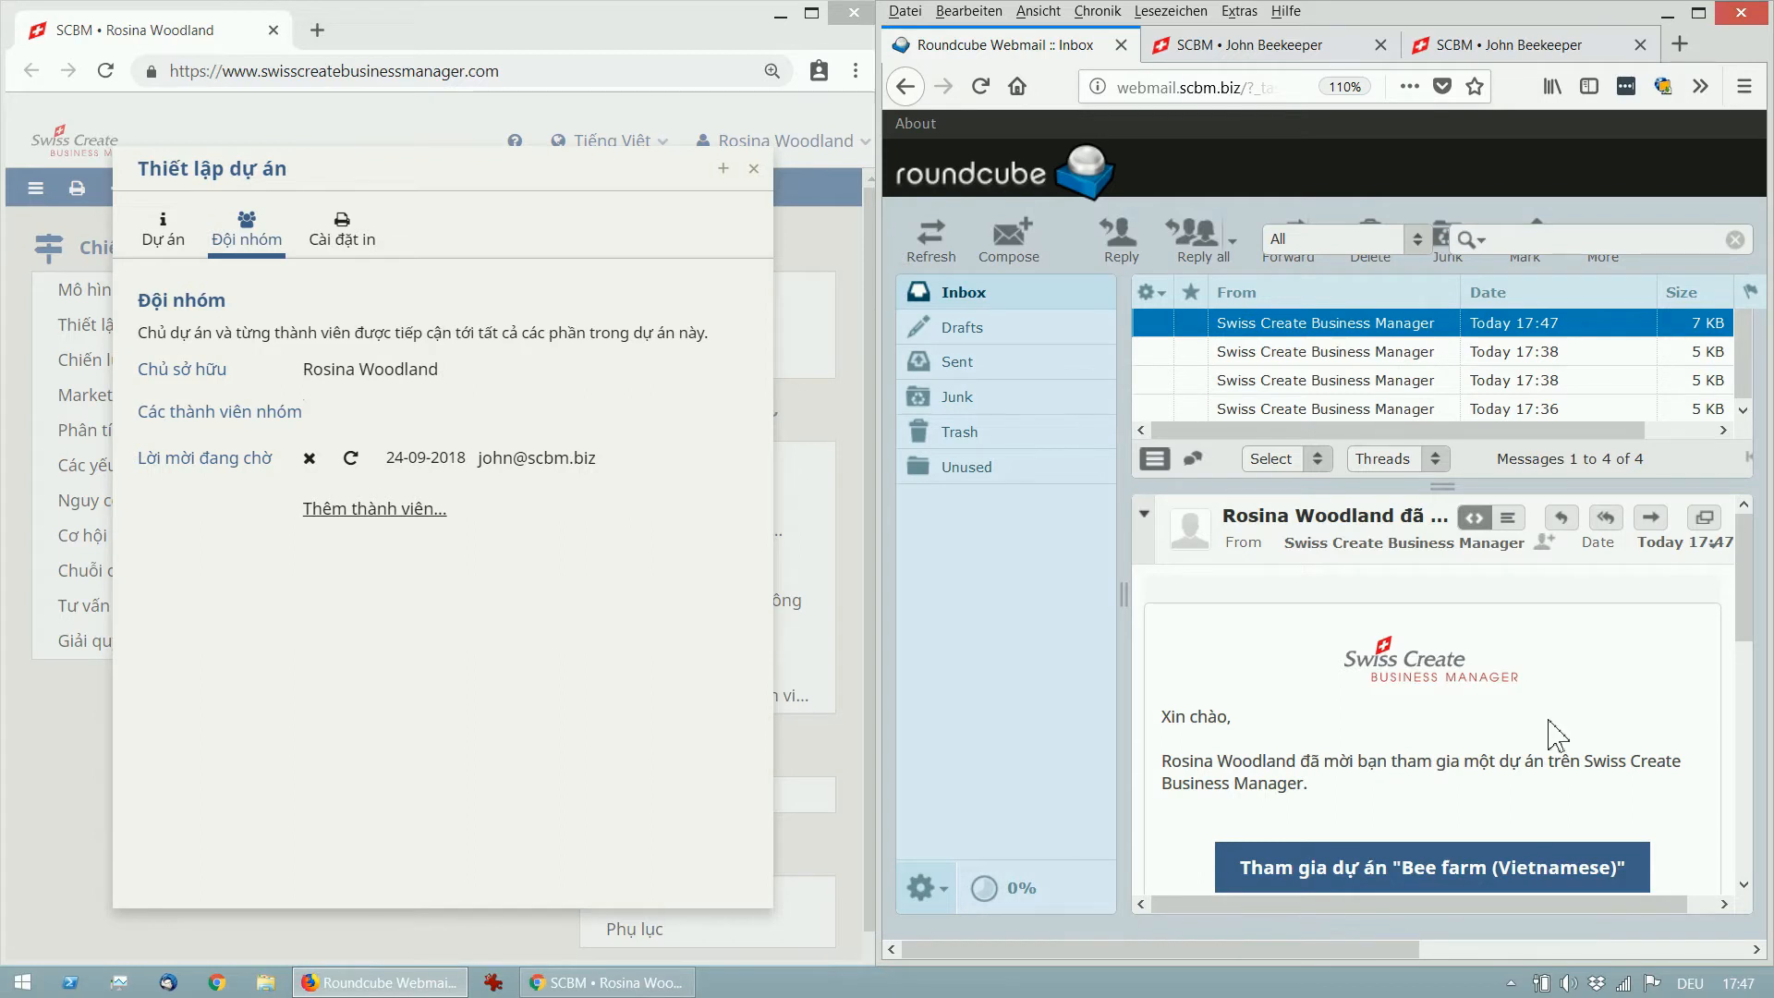
Scroll through the invitation and follow its Tham gia dự án "Bee farm (Vietnamese)" link.
left_click_drag(1752, 601, 1753, 658)
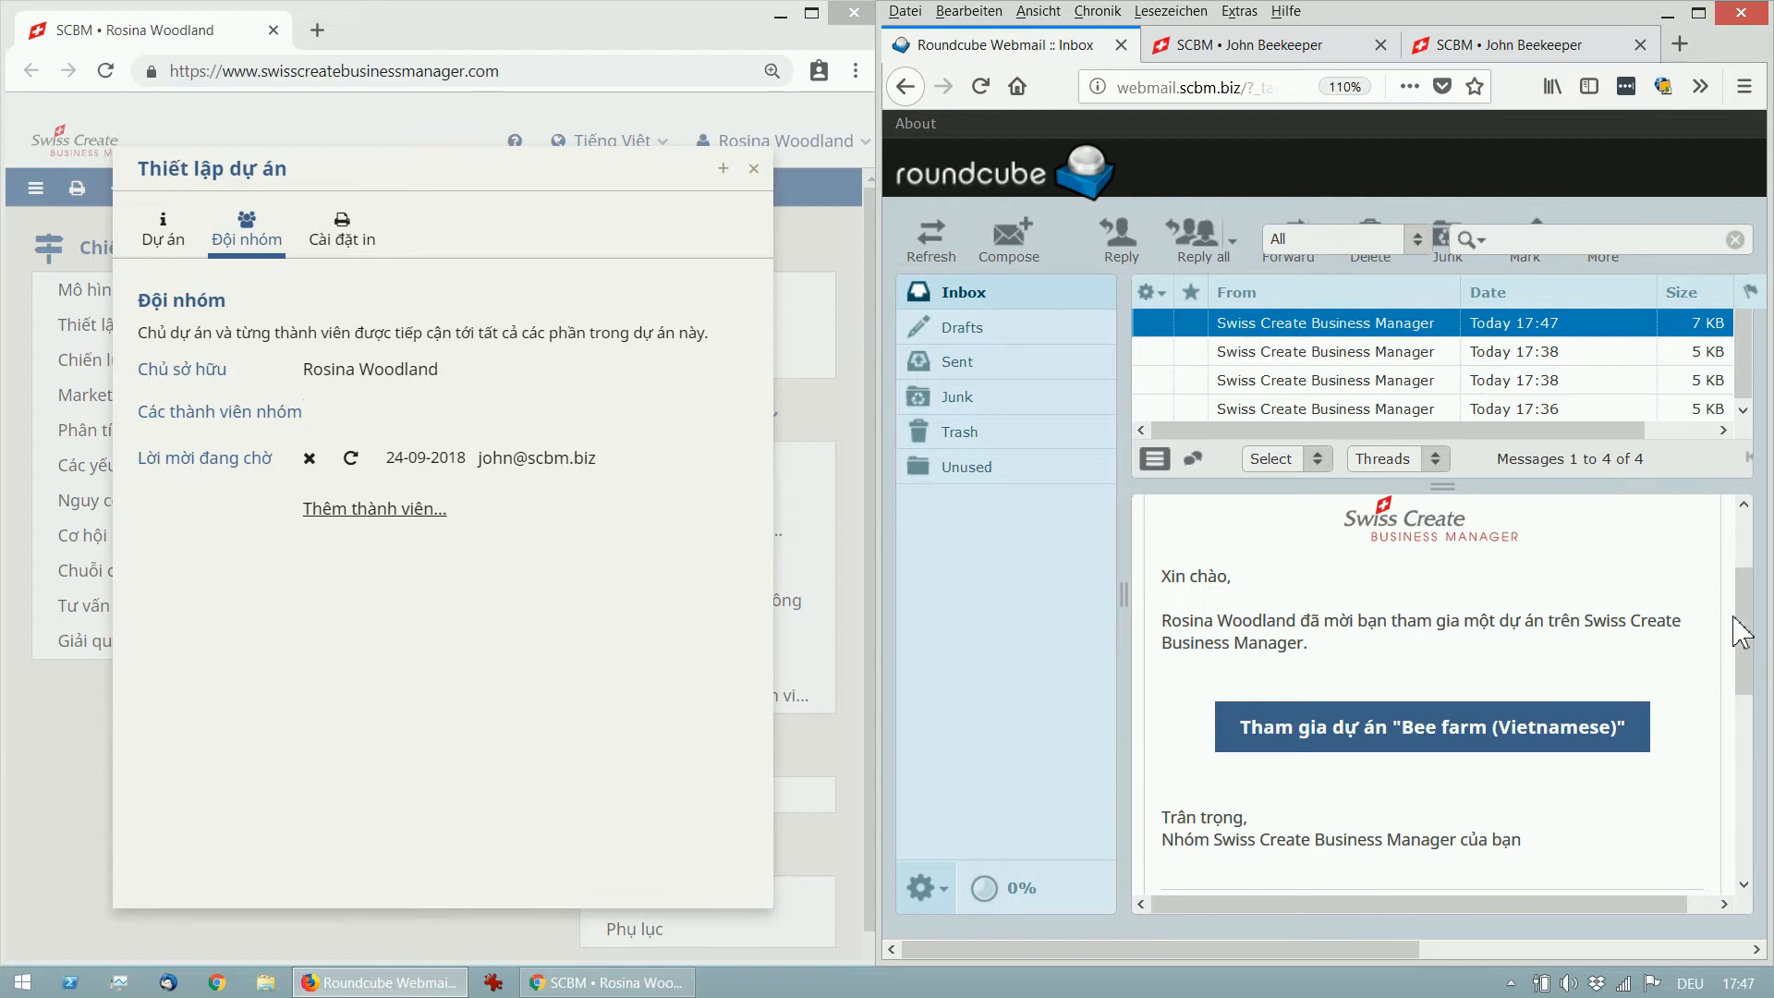
scroll(1744, 626, "down", 1)
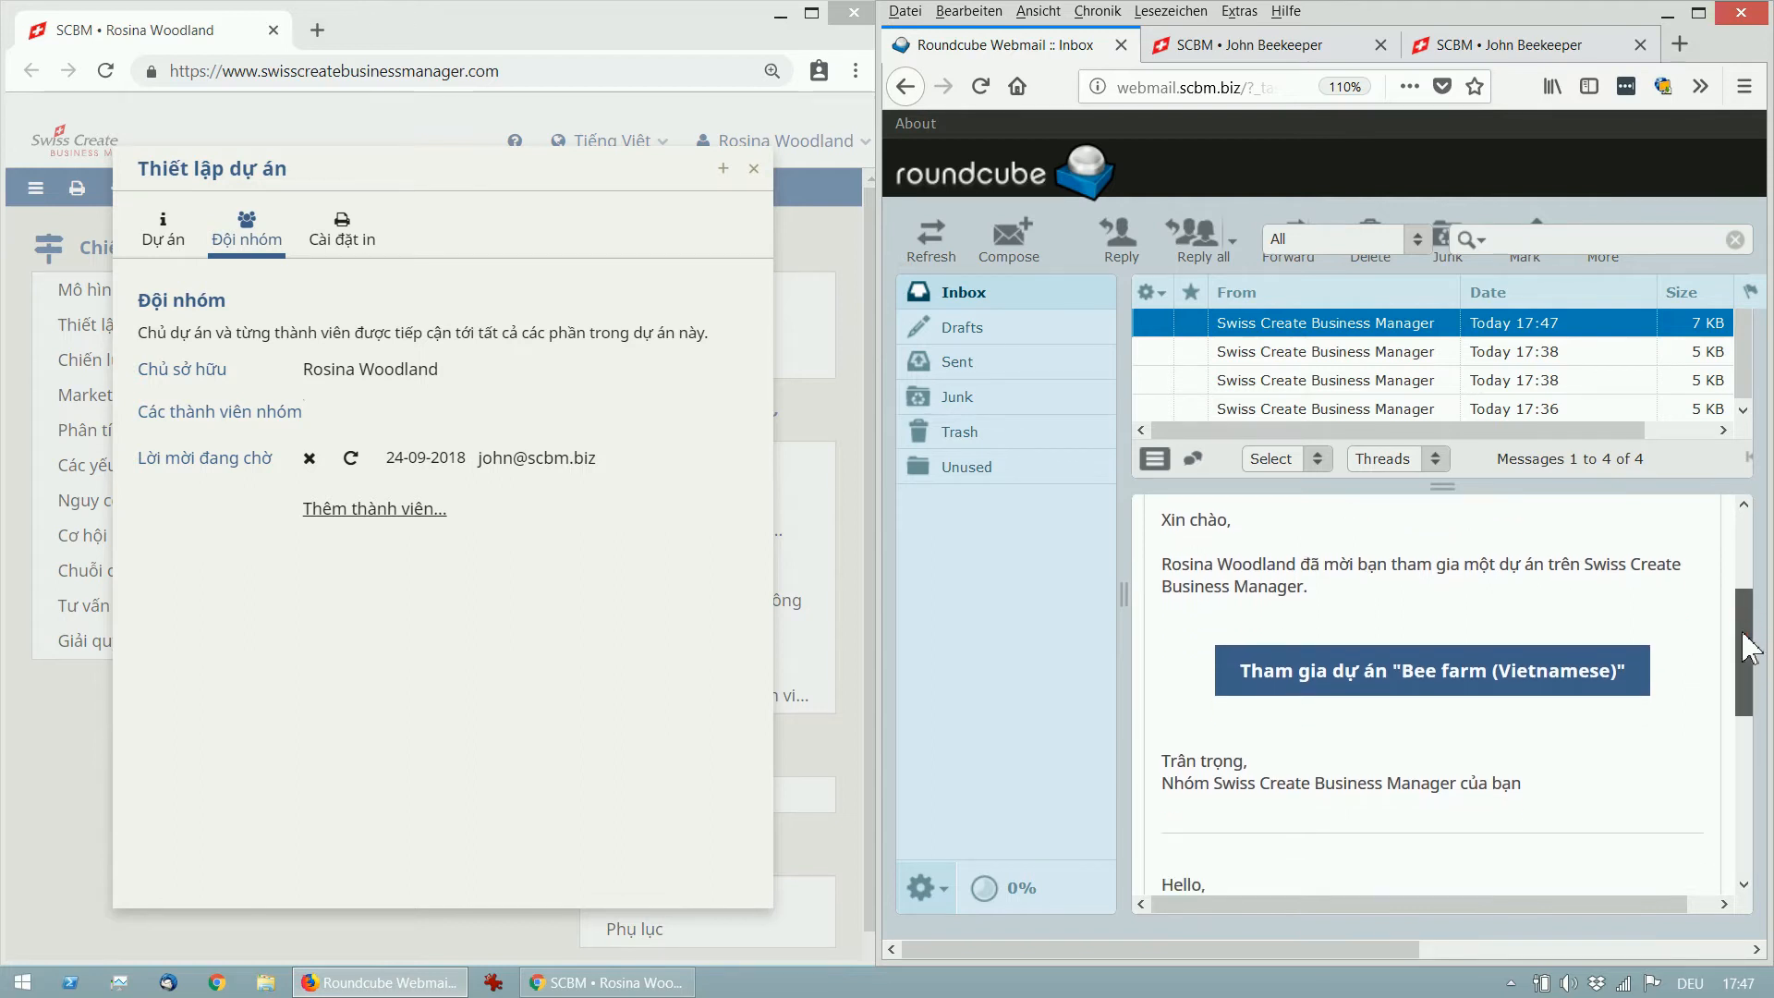
scroll(1750, 638, "down", 4)
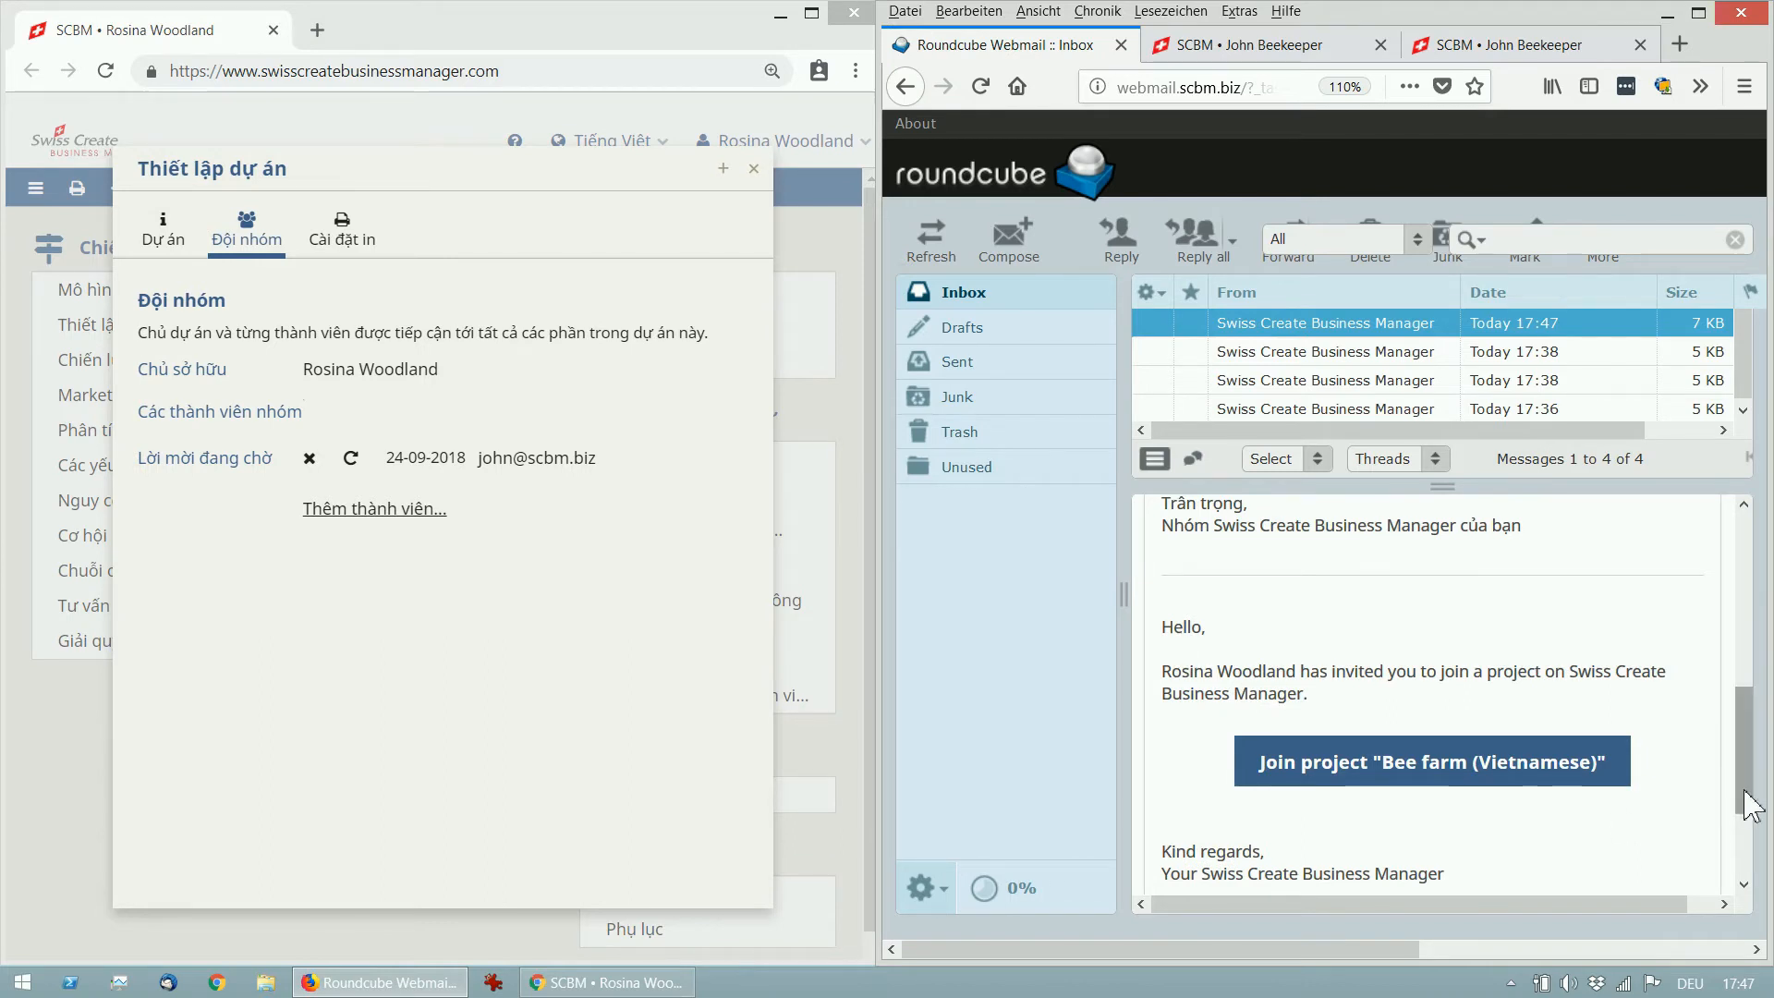
left_click_drag(1751, 804, 1746, 691)
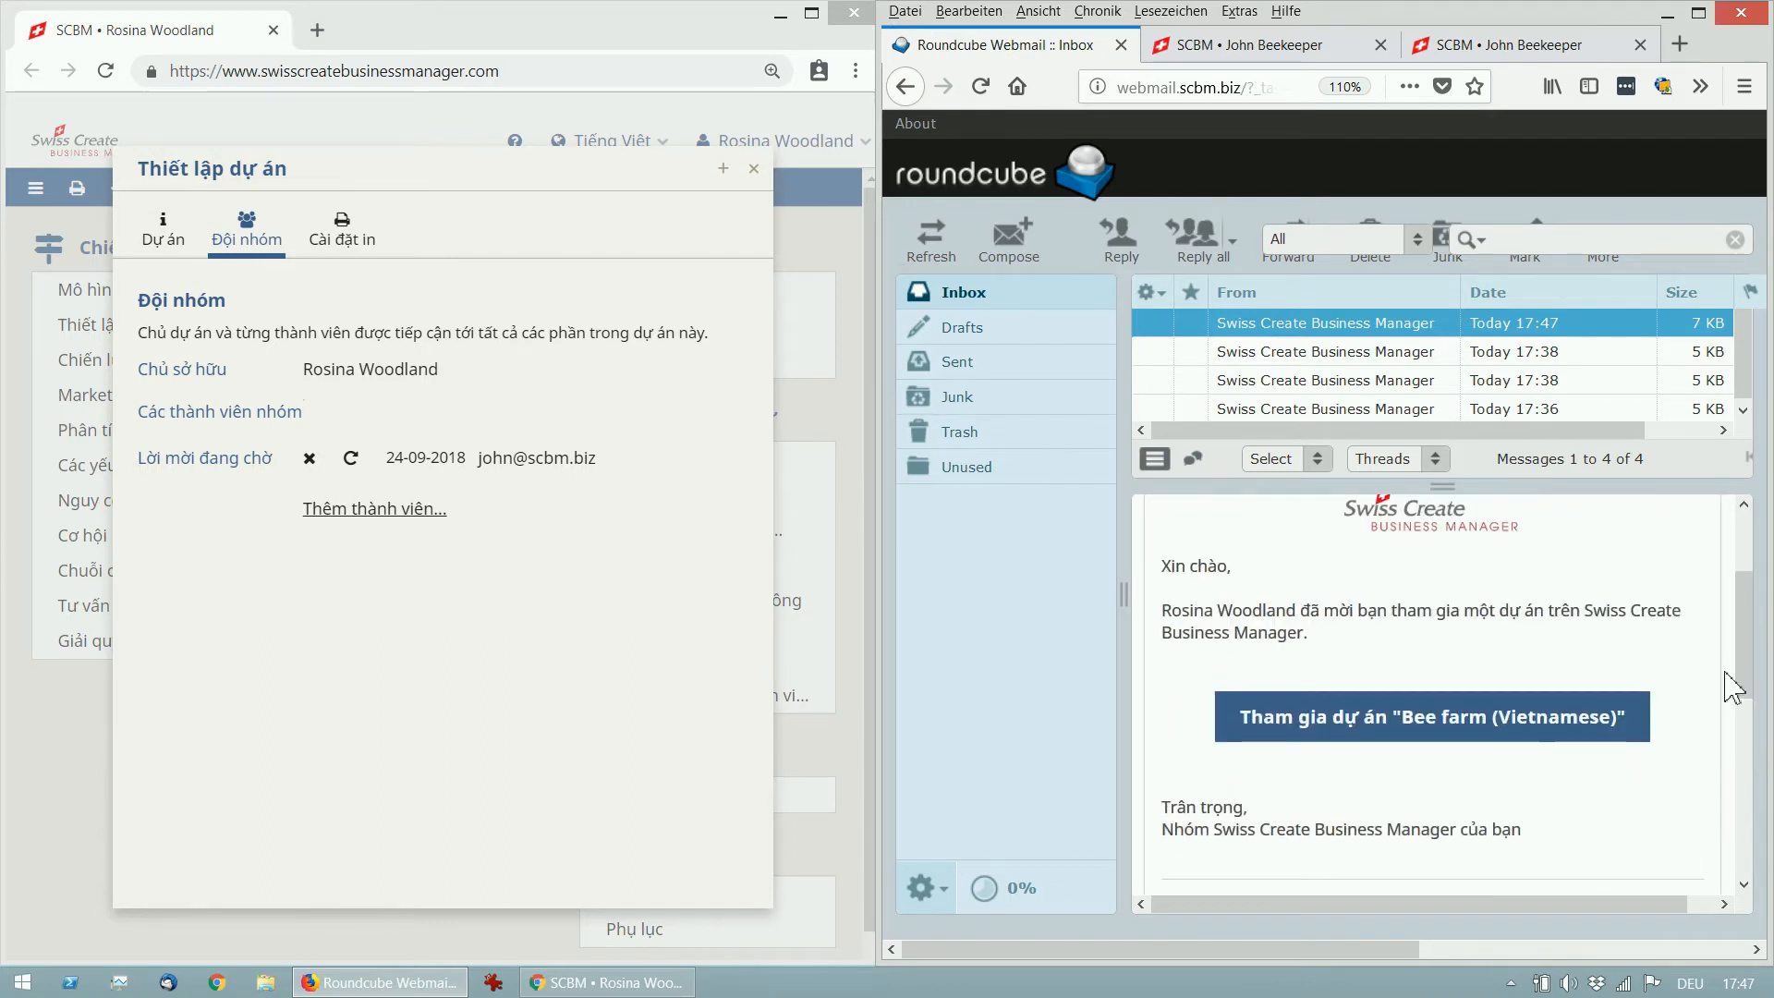
left_click(1562, 730)
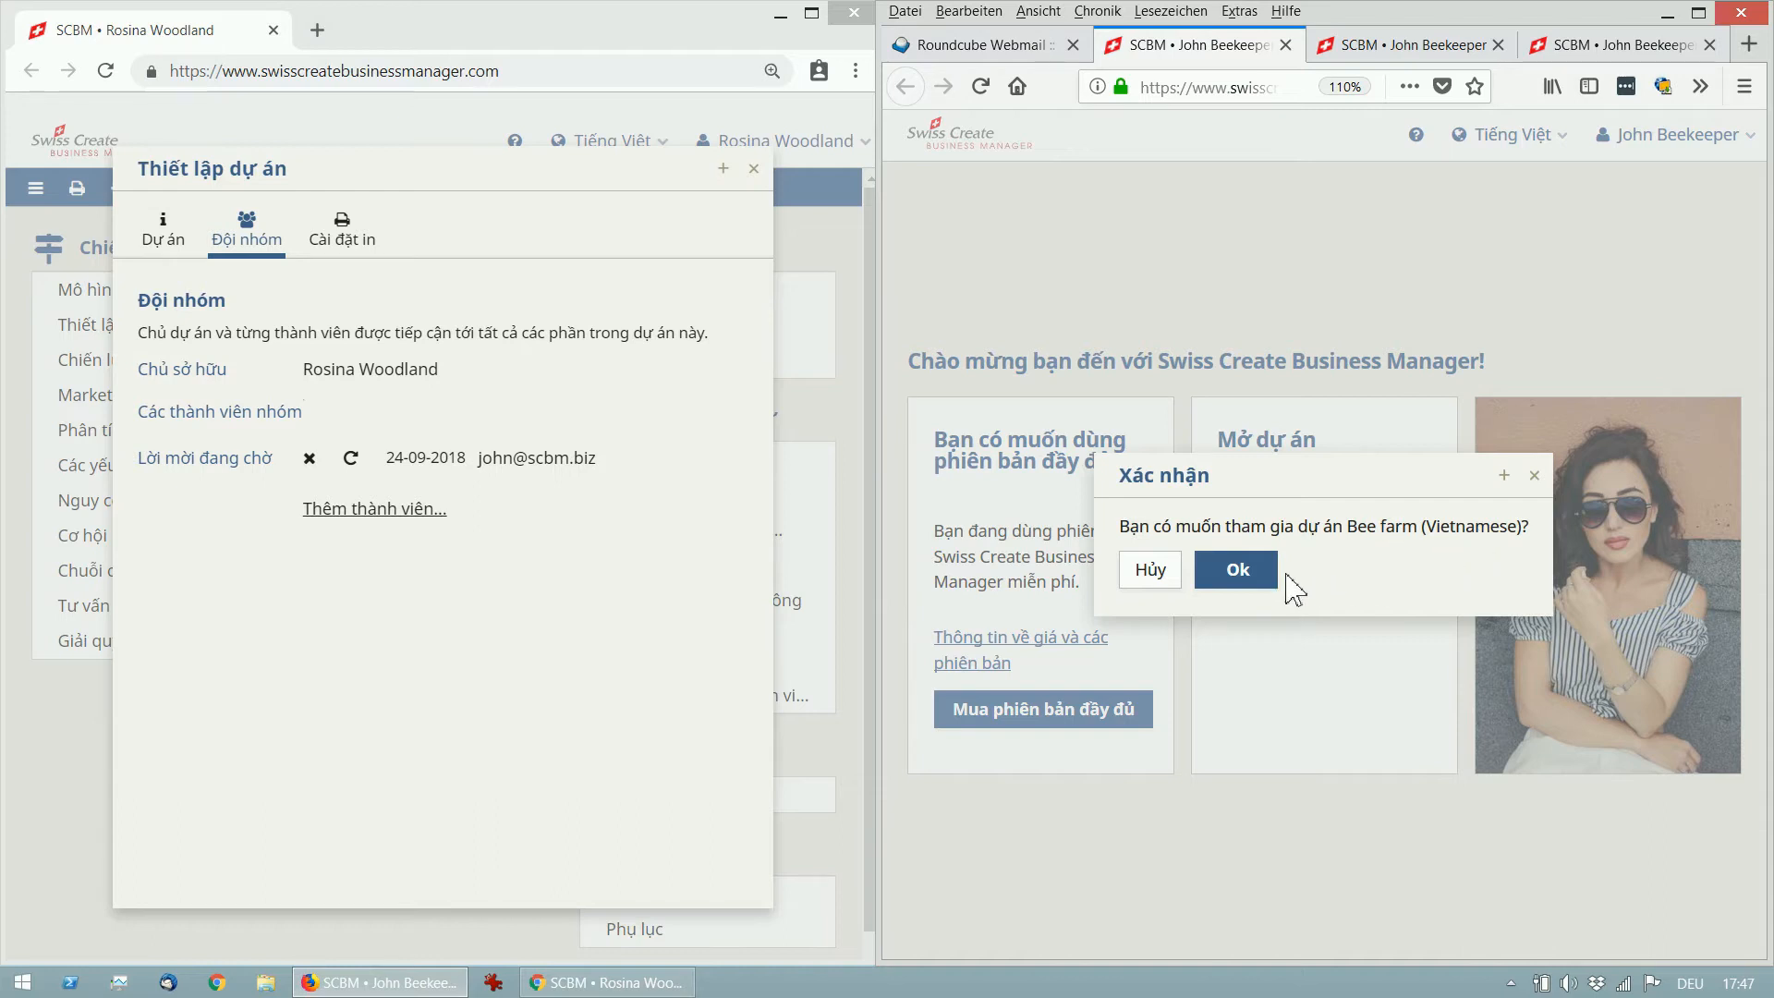
Confirm joining Bee farm (Vietnamese), close the owner's project settings, and open Mô hình kinh doanh.
left_click(1242, 575)
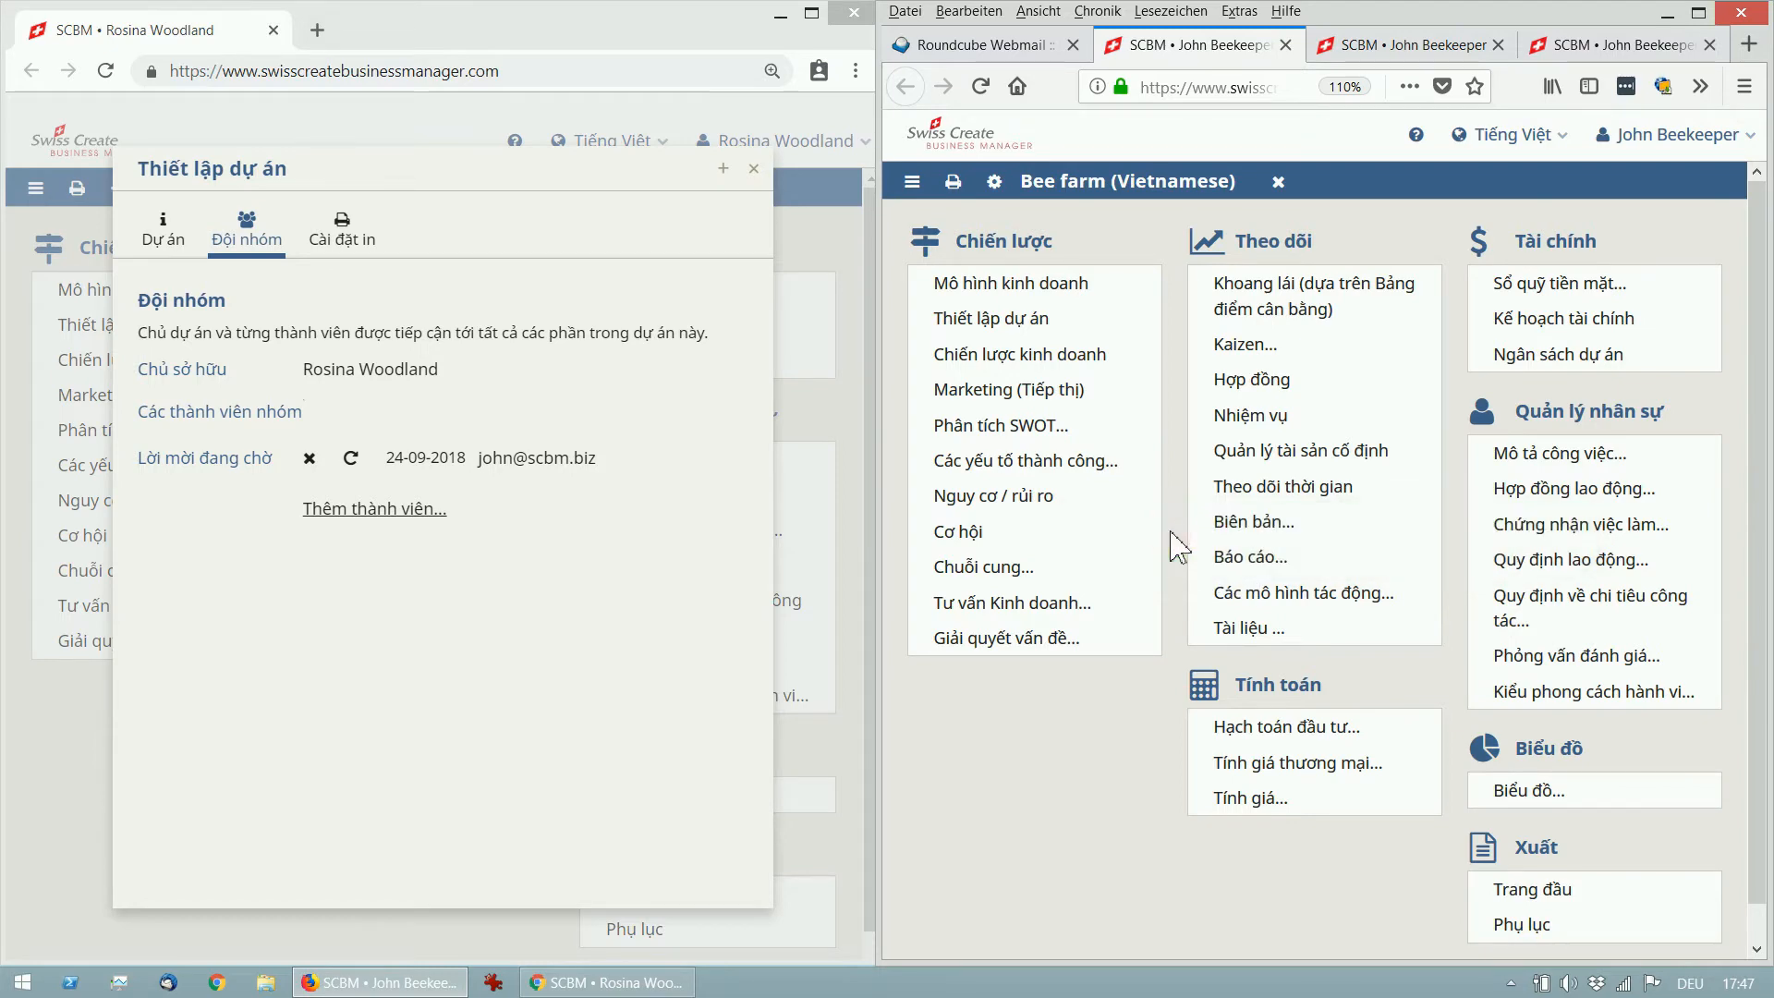
left_click(754, 168)
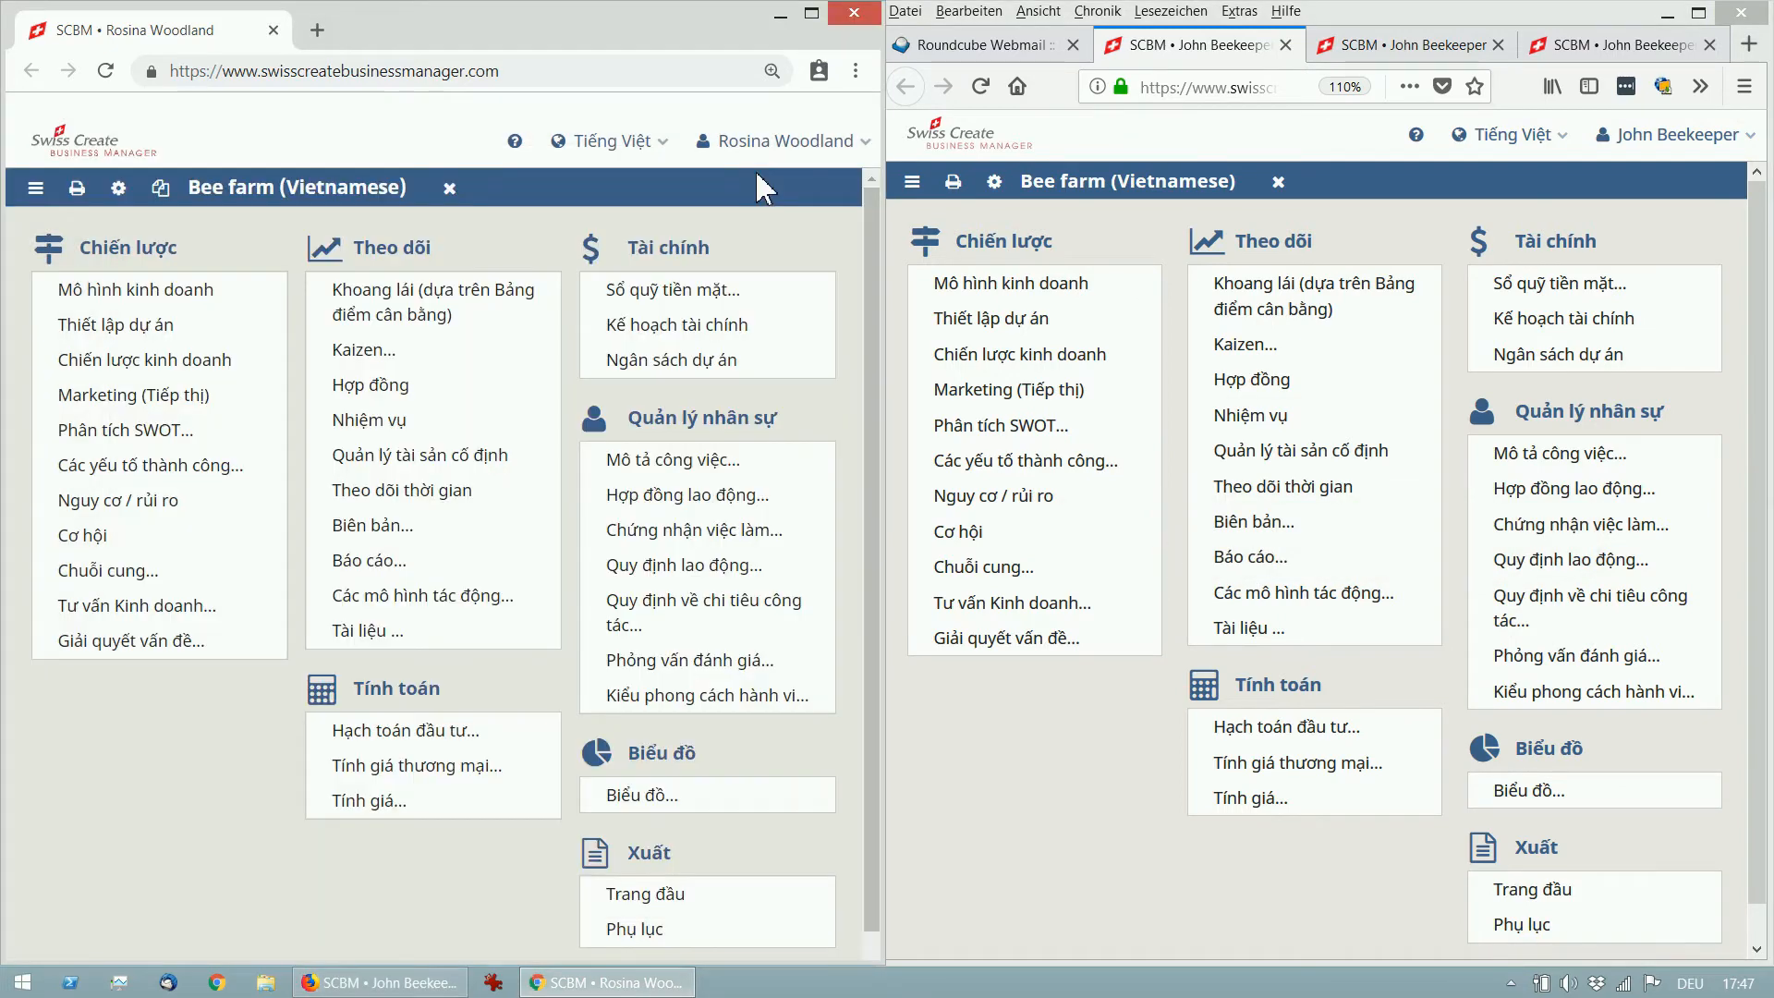
left_click(1042, 282)
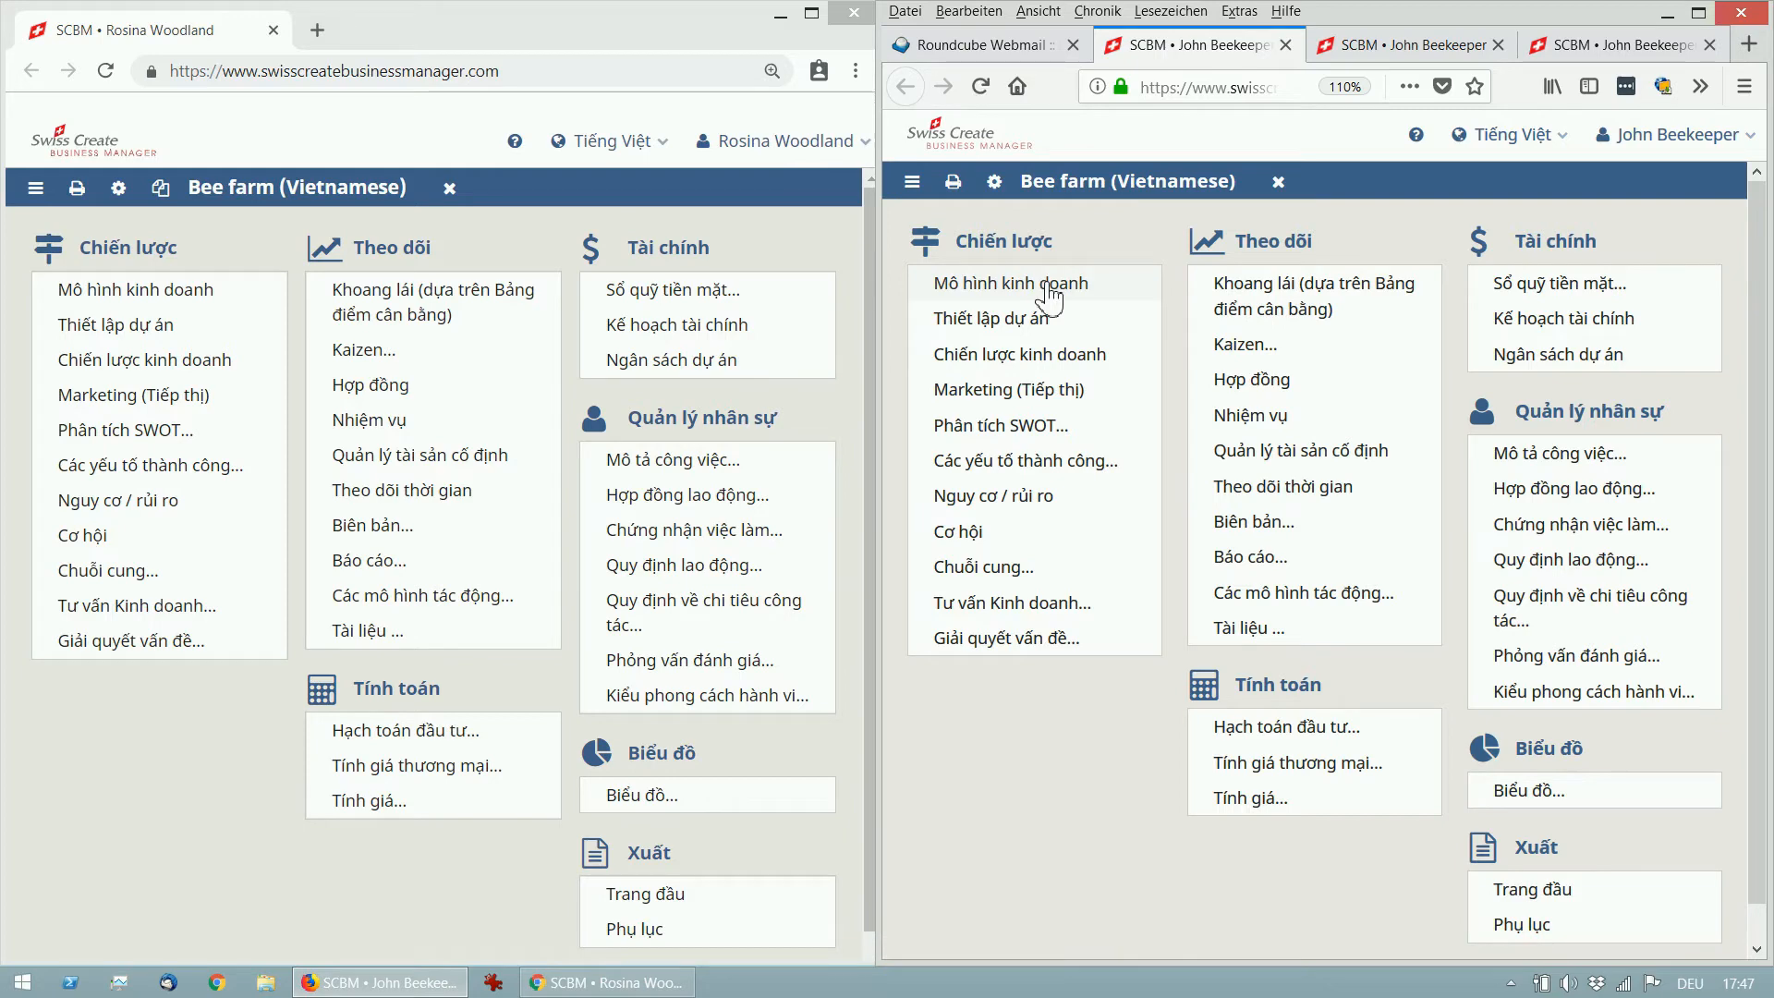